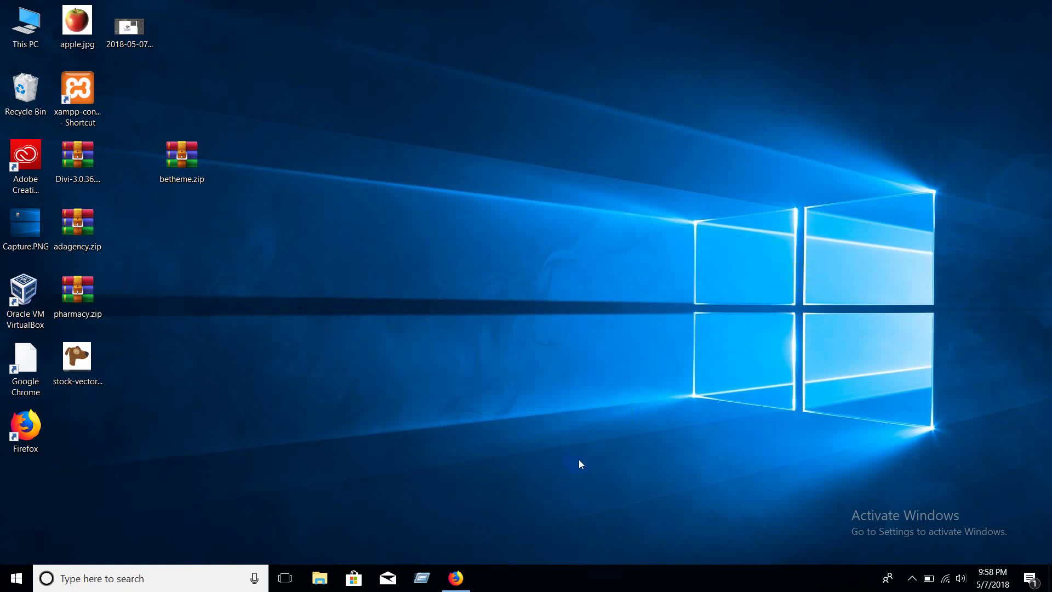
# In Firefox, close the Slider Revolution and Edit Page admin tabs, confirming Leave Page, keeping only the Betheme site.
pyautogui.click(456, 578)
pyautogui.click(405, 11)
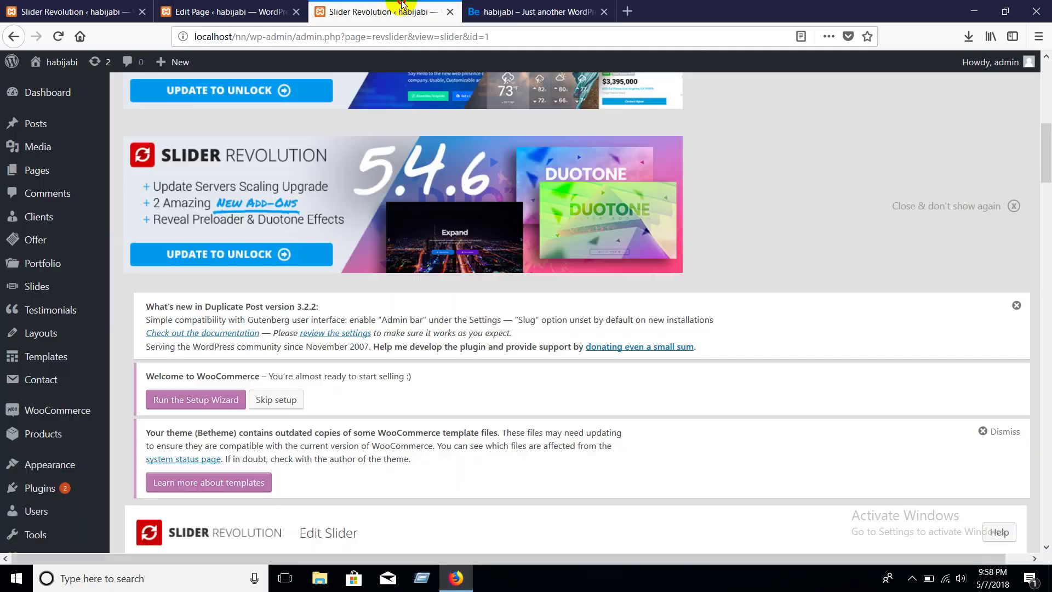
pyautogui.click(450, 12)
pyautogui.click(266, 8)
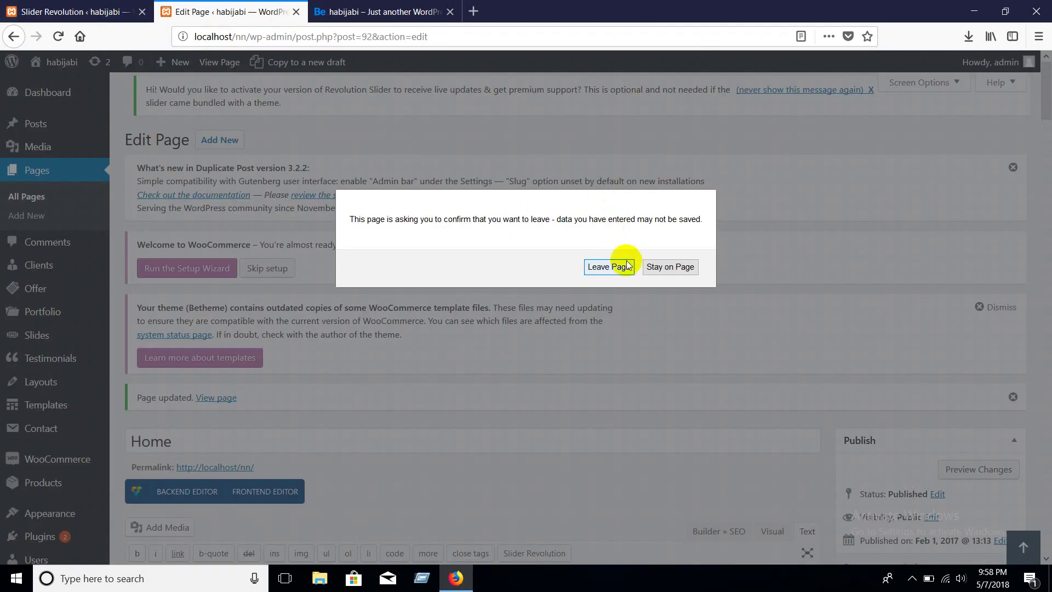
pyautogui.click(609, 266)
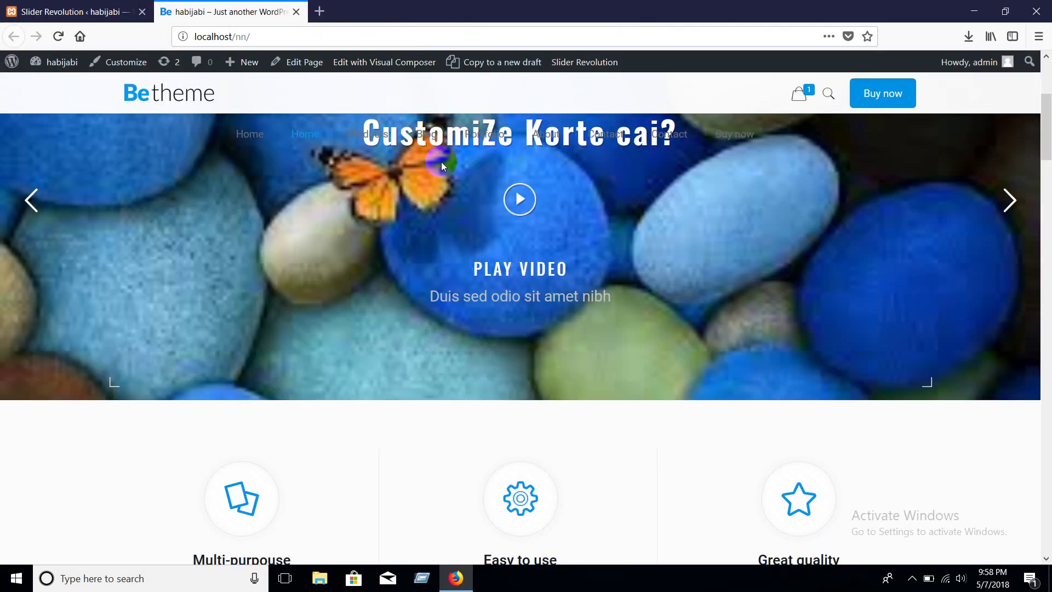
pyautogui.click(149, 11)
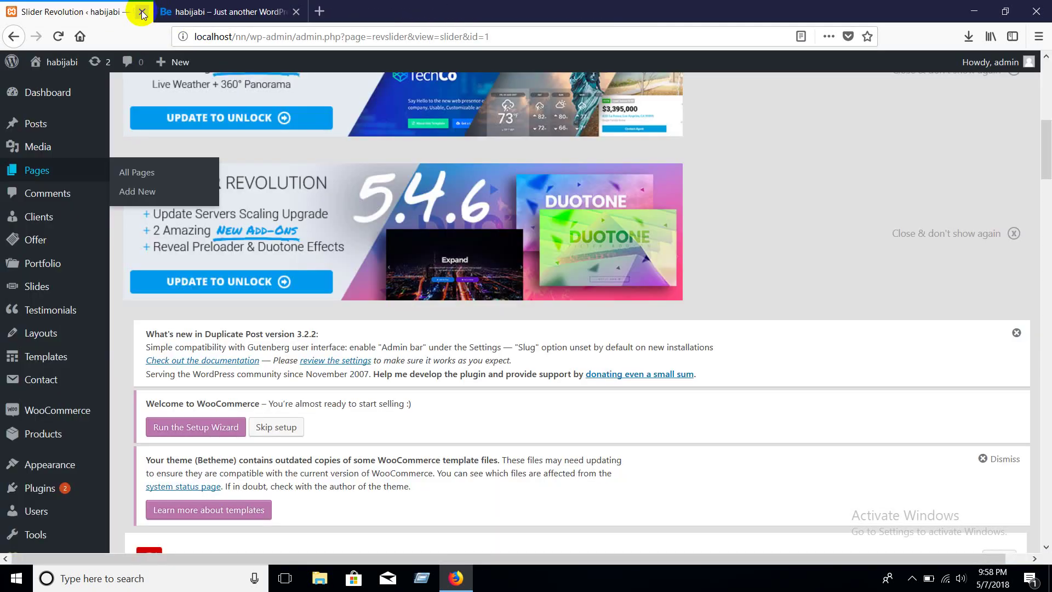
pyautogui.click(142, 12)
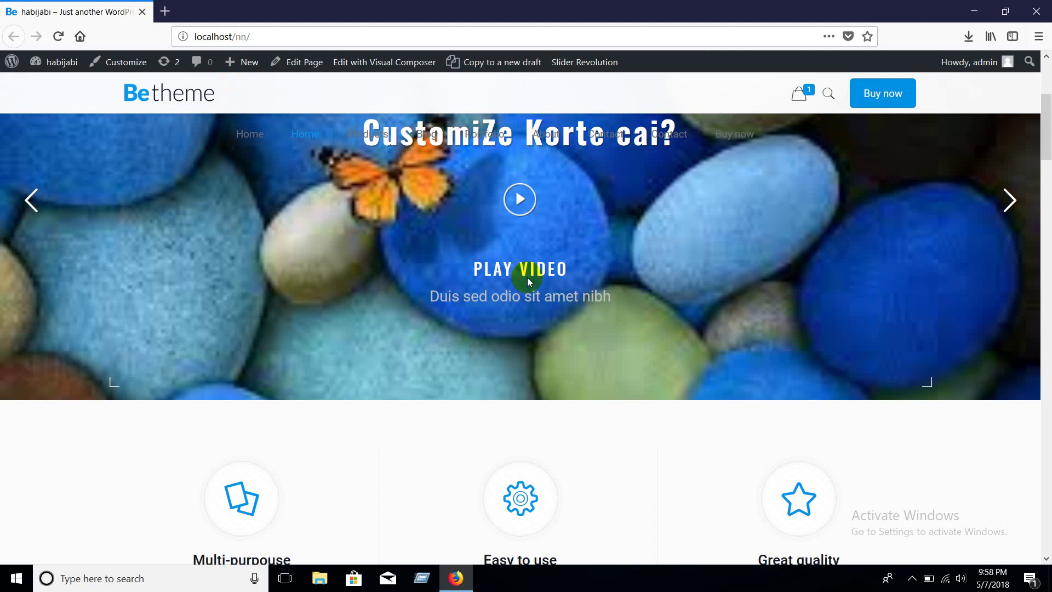
# Replace the Betheme site tab with a new tab loading fiverr.com.
pyautogui.click(165, 11)
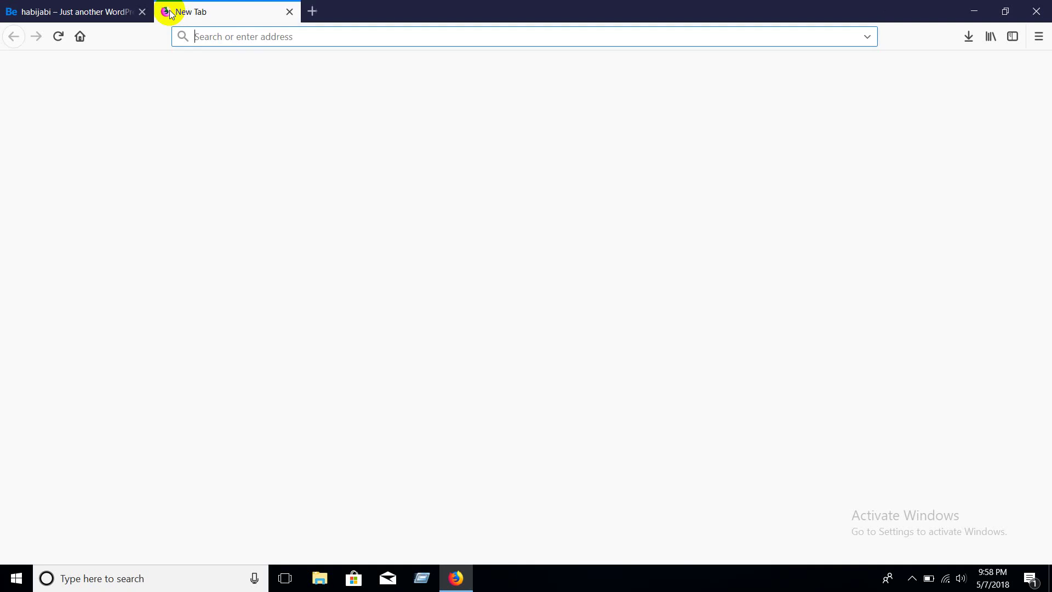
pyautogui.click(141, 11)
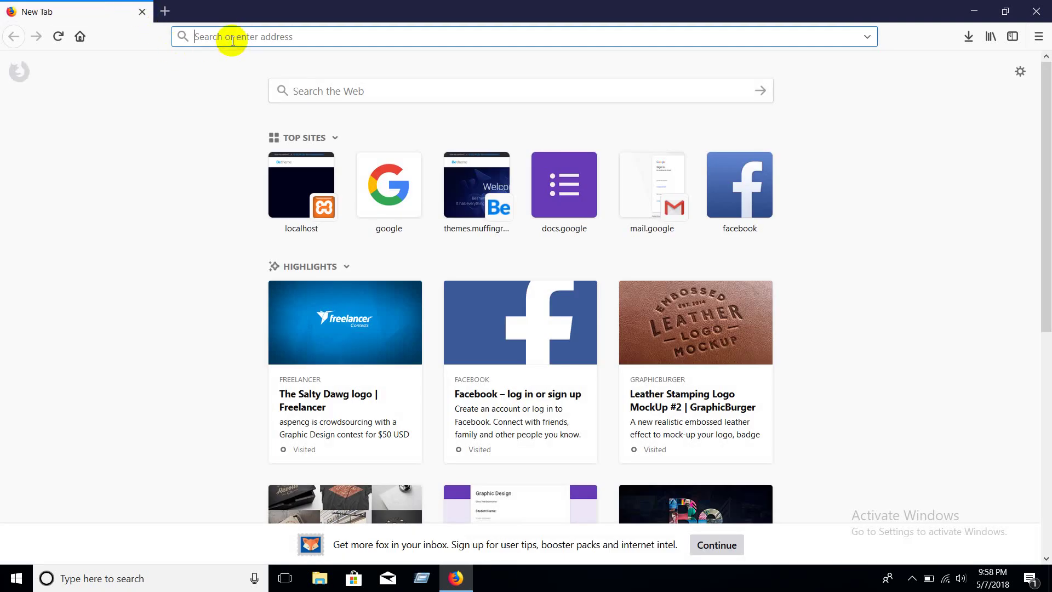
pyautogui.write('fiverr')
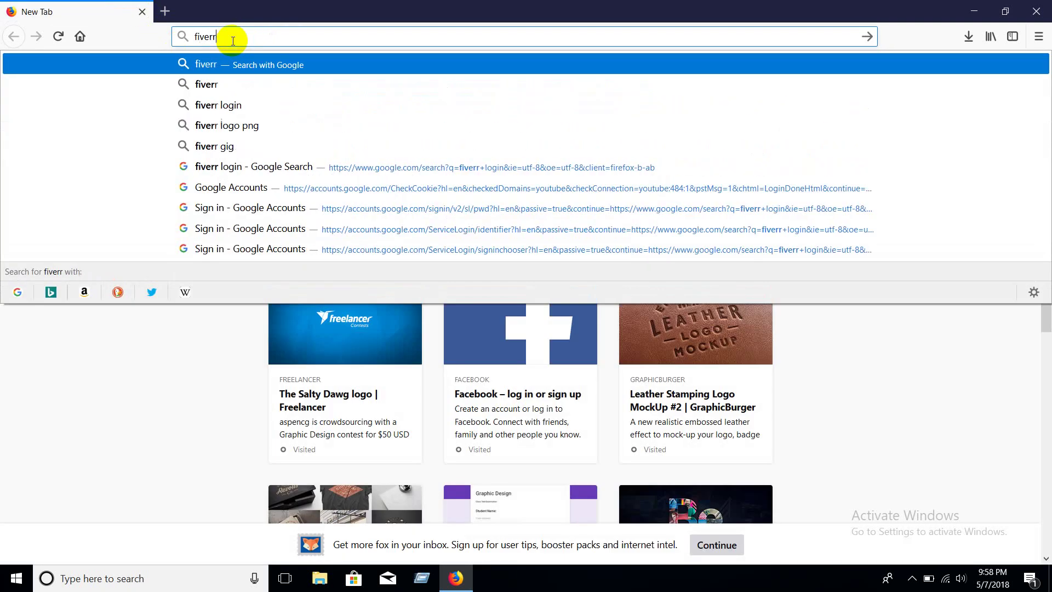
pyautogui.write('.com')
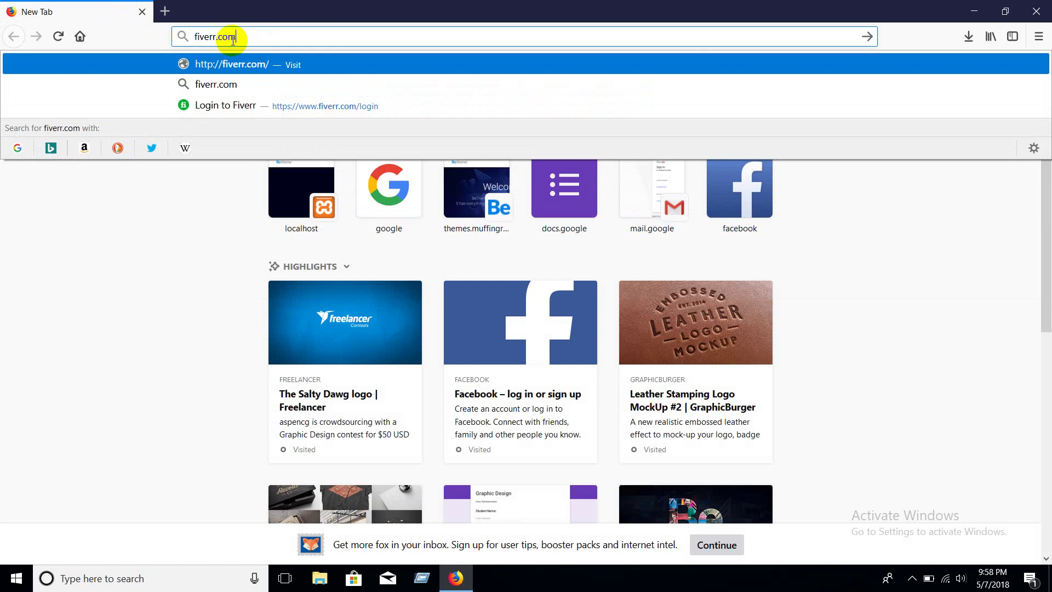
pyautogui.press('Return')
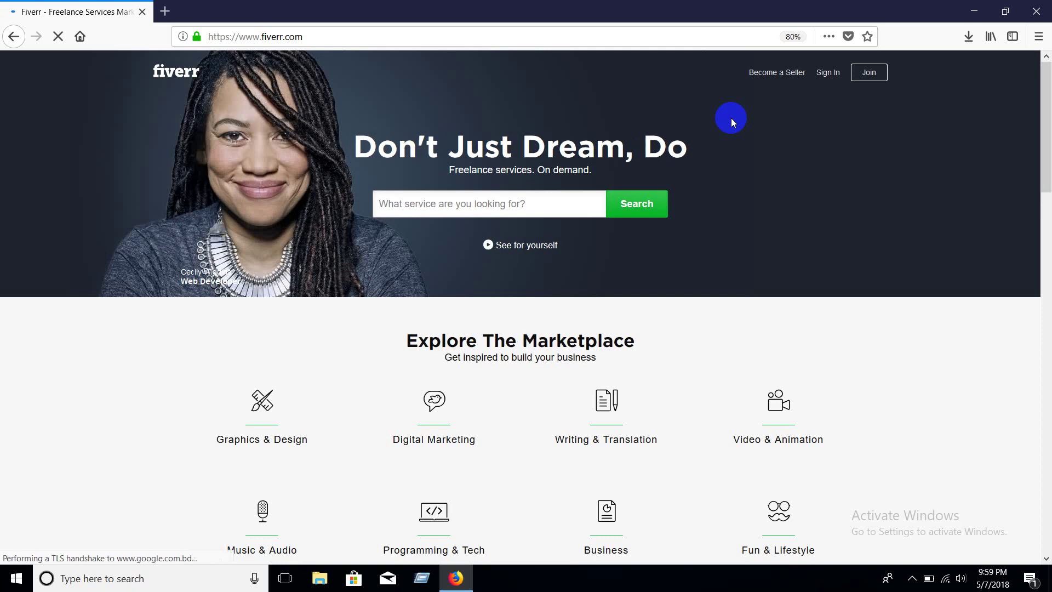
# Scroll through the Fiverr homepage and raise the browser zoom from 80% to 90%.
pyautogui.scroll(-4, 731, 117)
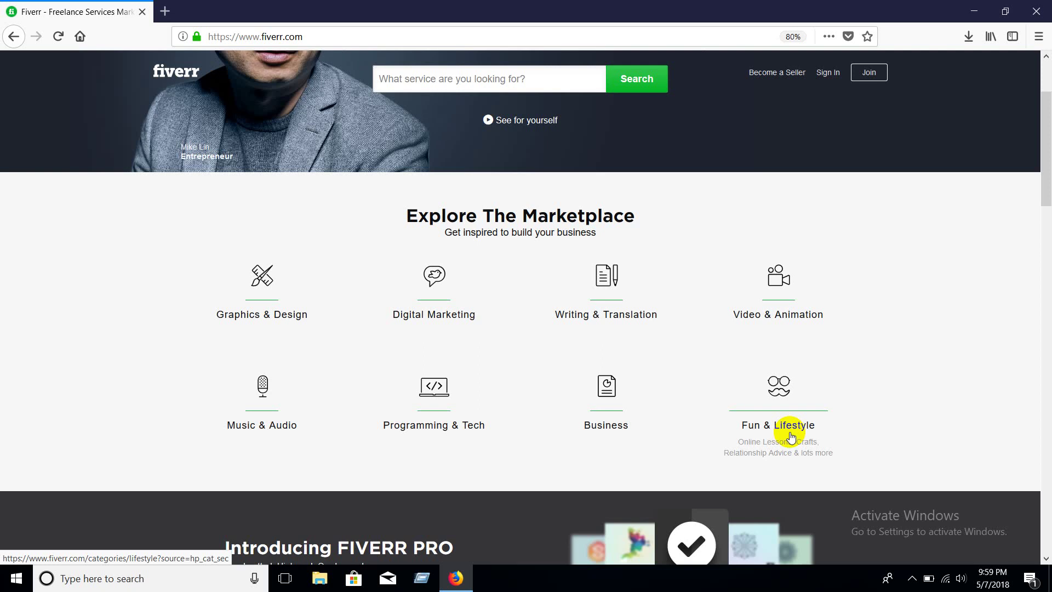
pyautogui.scroll(-2, 790, 435)
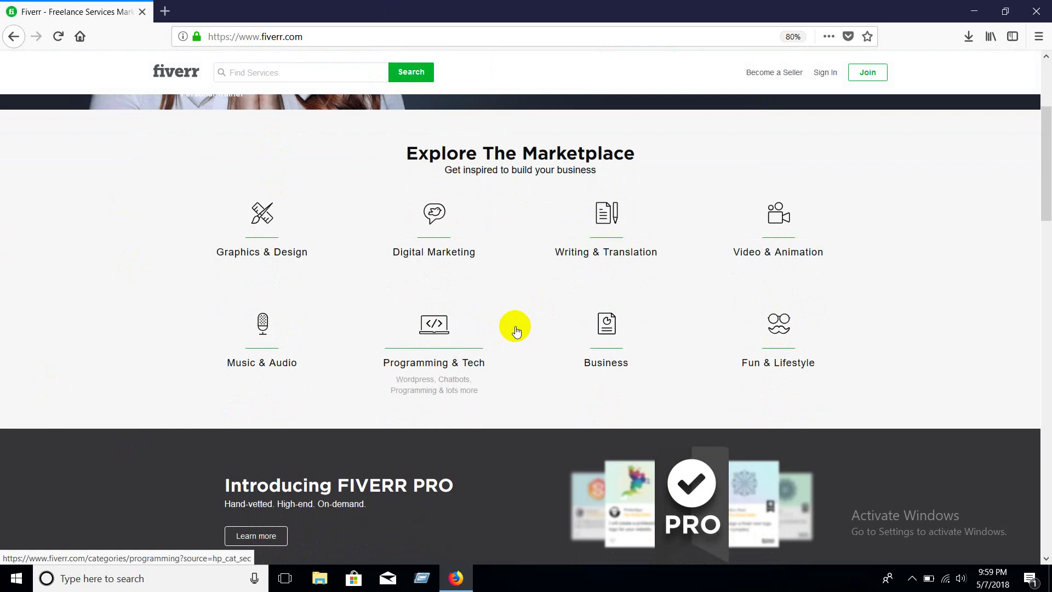
pyautogui.scroll(5, 515, 328)
pyautogui.scroll(-2, 516, 328)
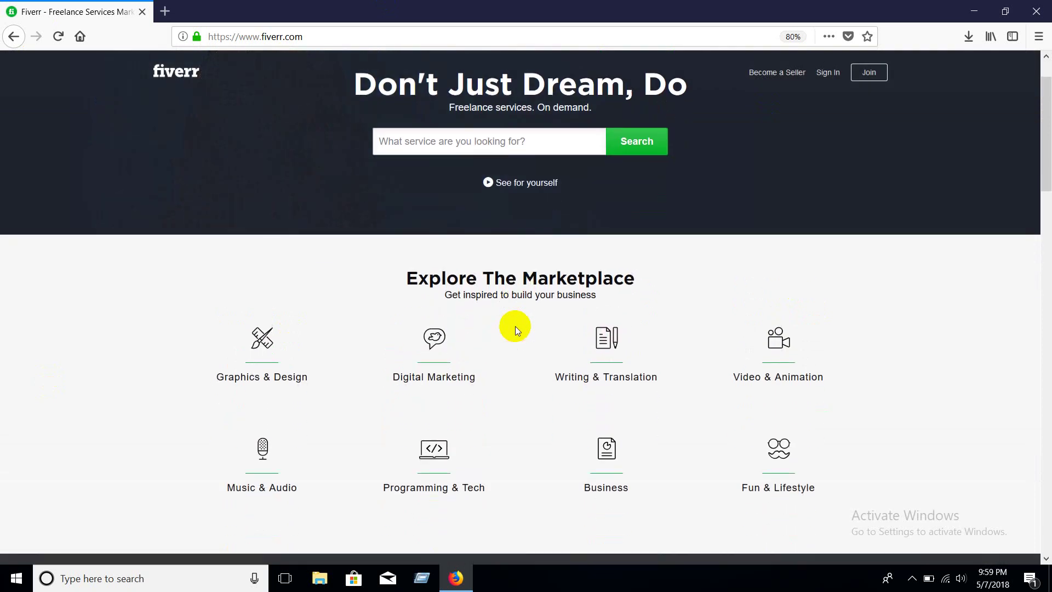
pyautogui.hotkey('ctrl', '+')
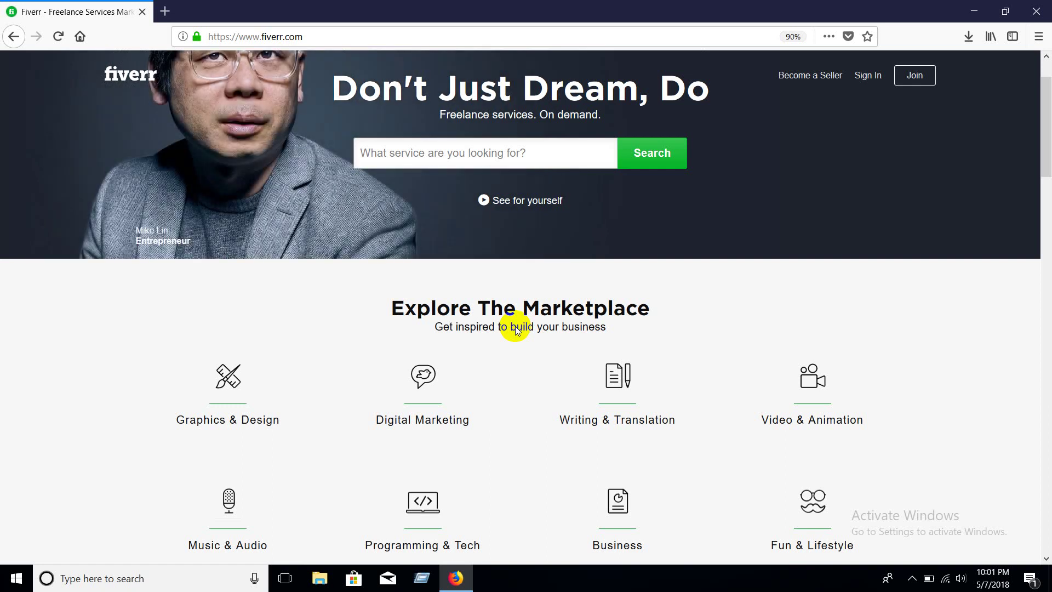
pyautogui.click(909, 580)
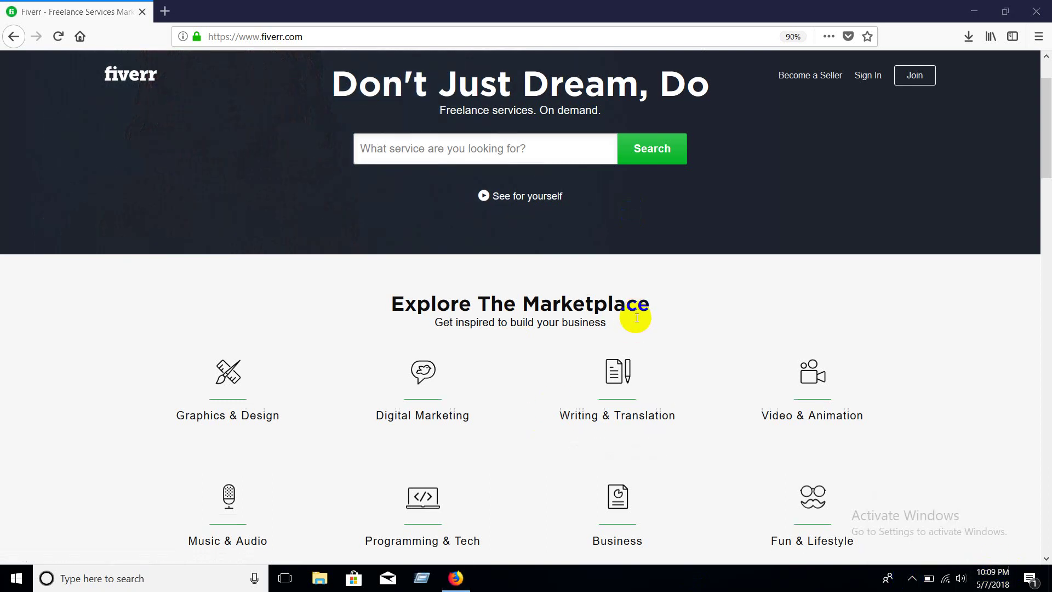
pyautogui.scroll(-3, 635, 317)
pyautogui.scroll(3, 635, 317)
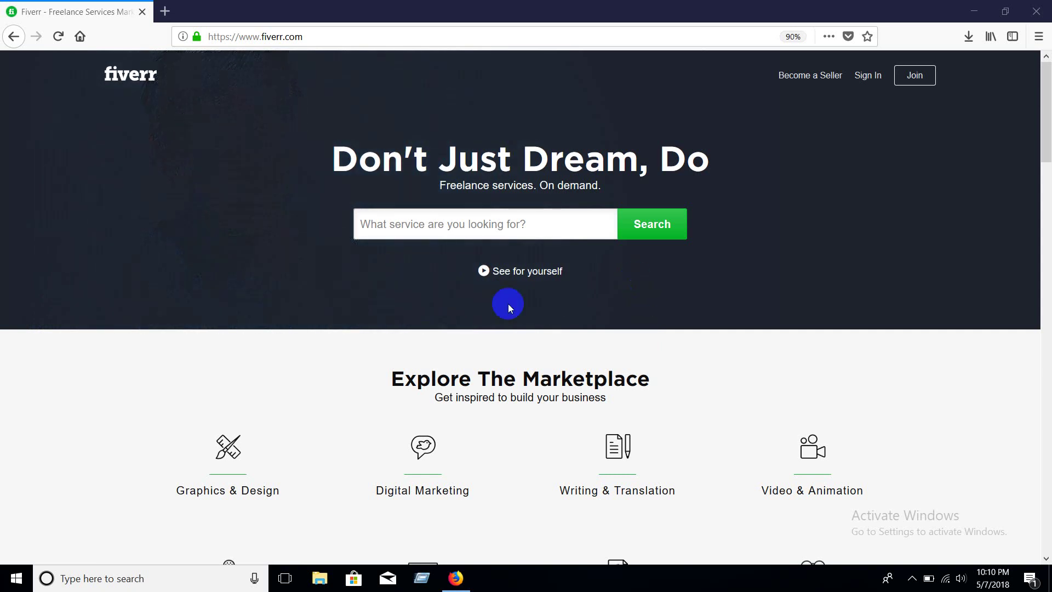
pyautogui.scroll(-3, 436, 332)
pyautogui.scroll(-2, 436, 335)
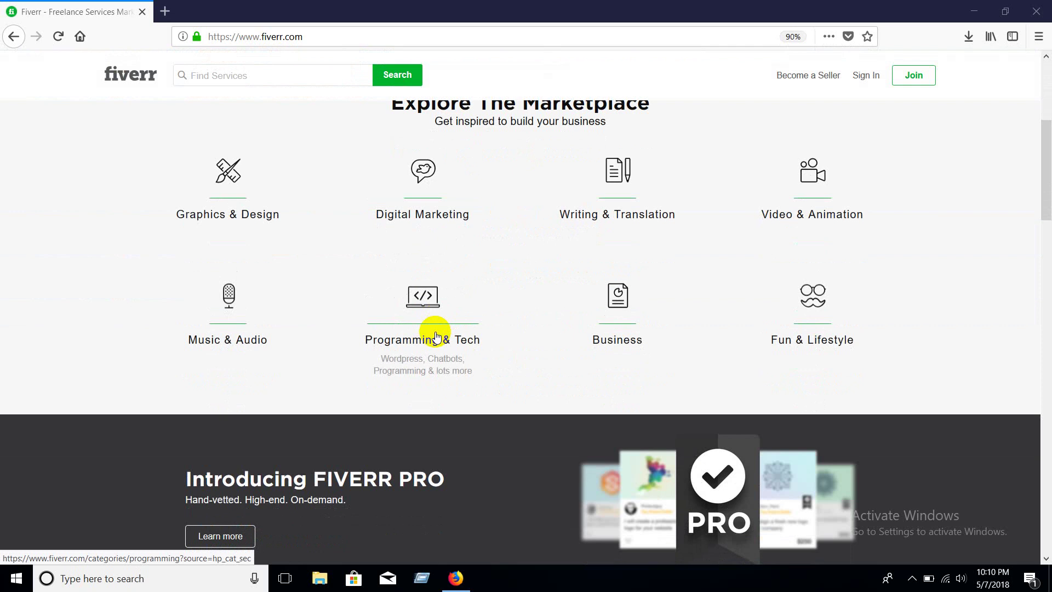
pyautogui.scroll(5, 437, 336)
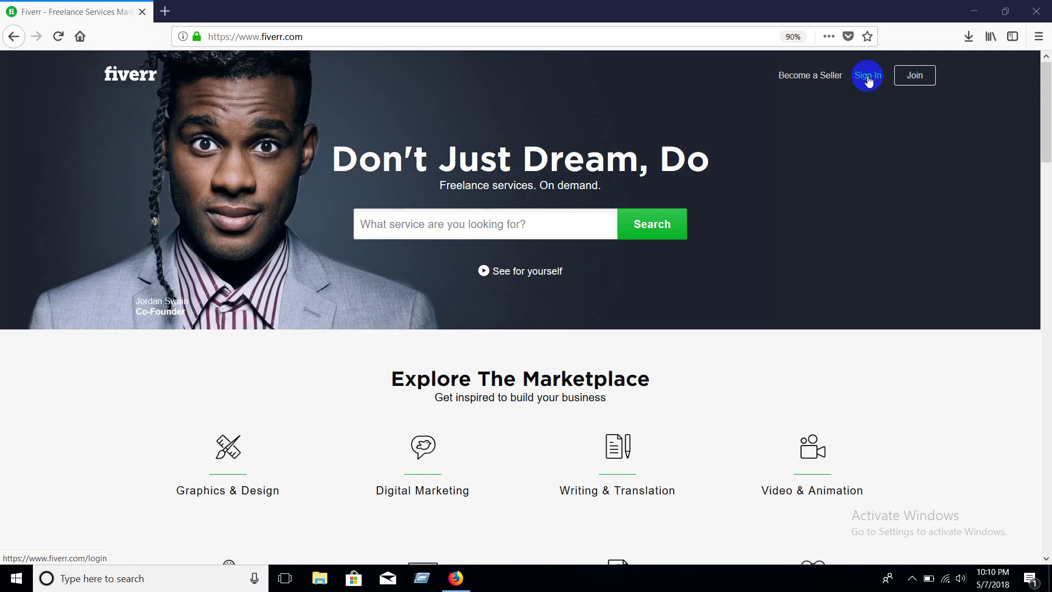
pyautogui.click(869, 78)
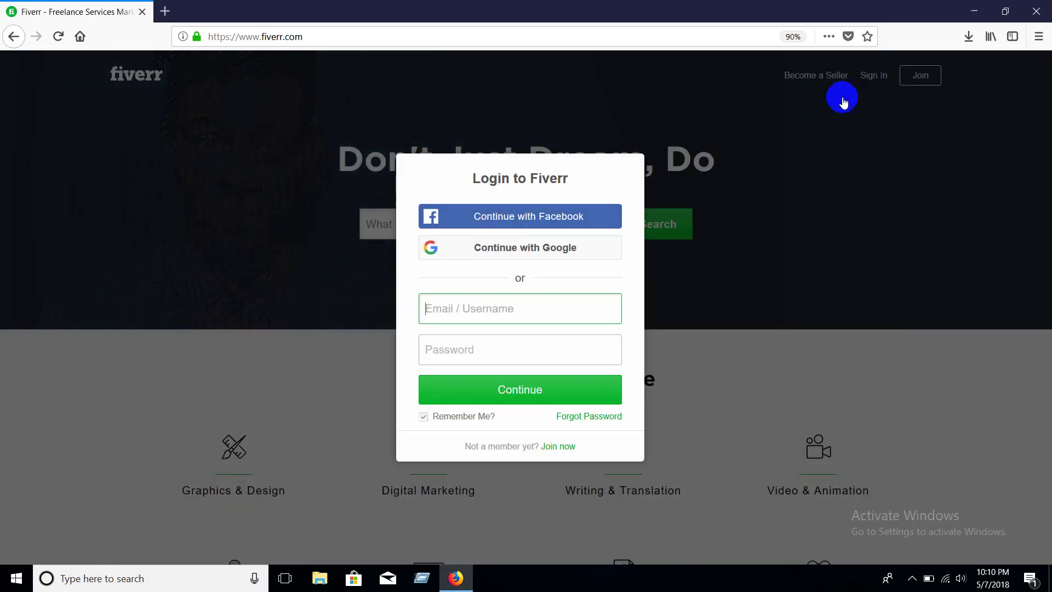
pyautogui.click(466, 350)
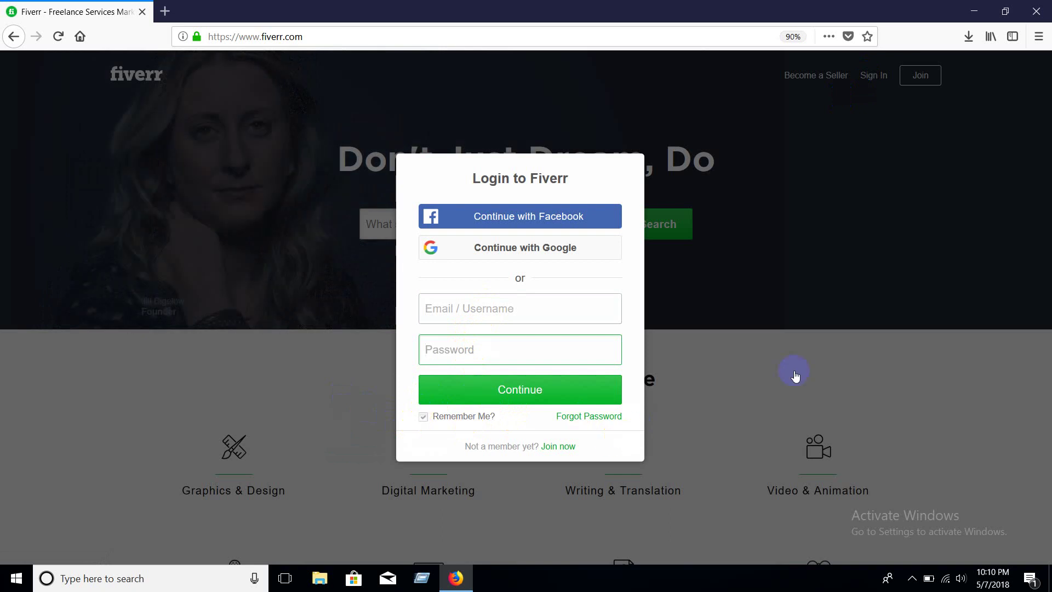
pyautogui.click(796, 375)
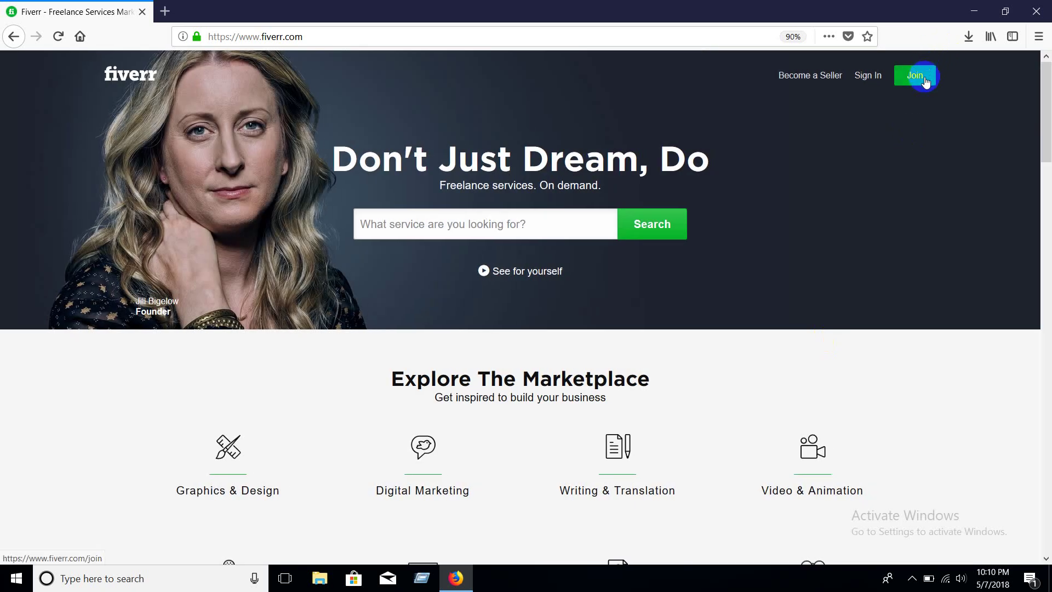
# Open the Join Fiverr sign-up form, then Google 'tempmail' in a new tab.
pyautogui.click(925, 80)
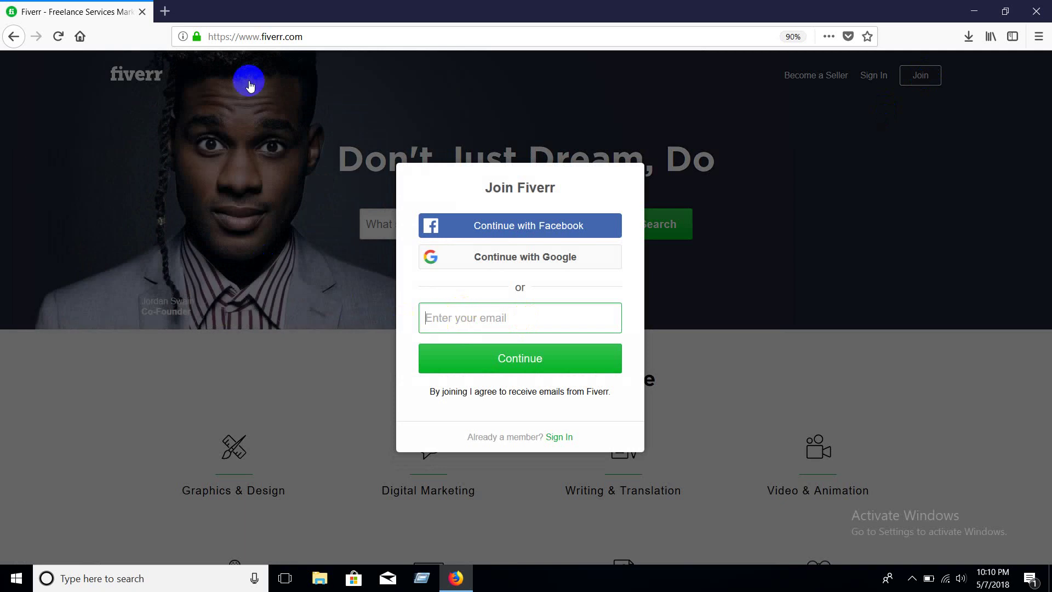
pyautogui.click(164, 11)
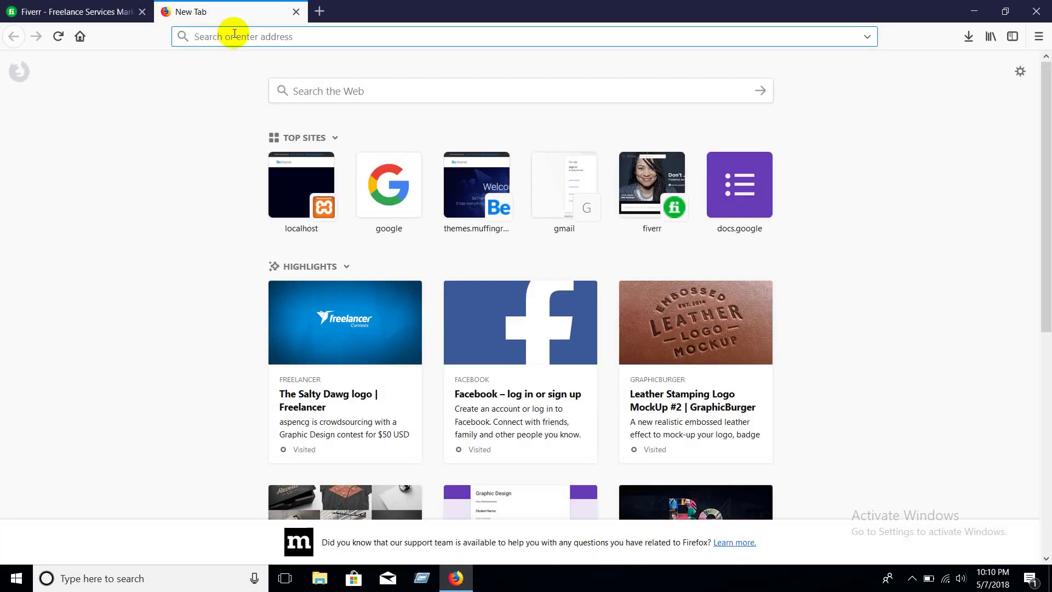
pyautogui.write('te')
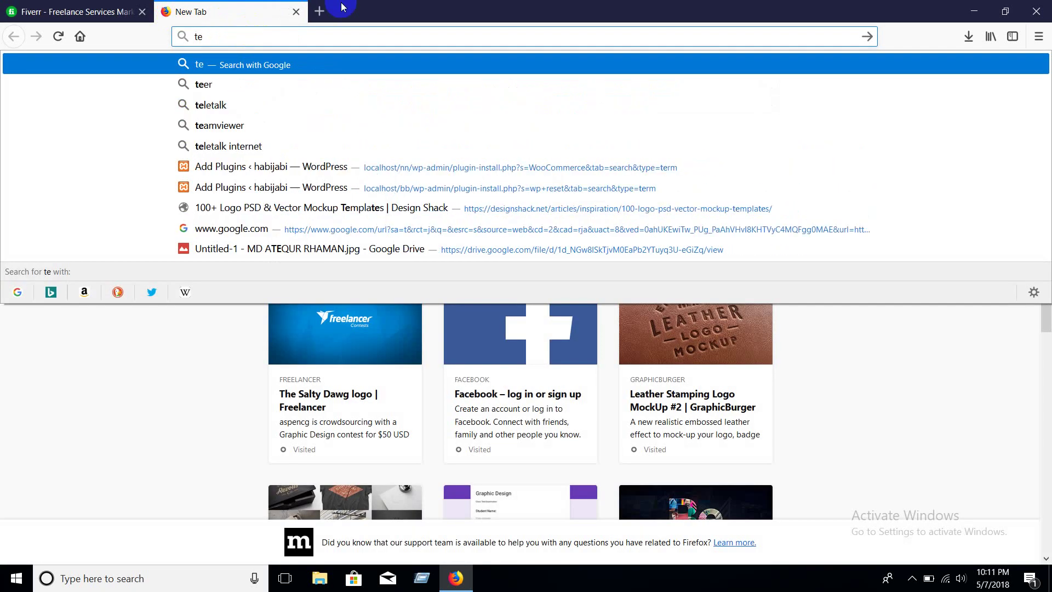
pyautogui.write('mpmail')
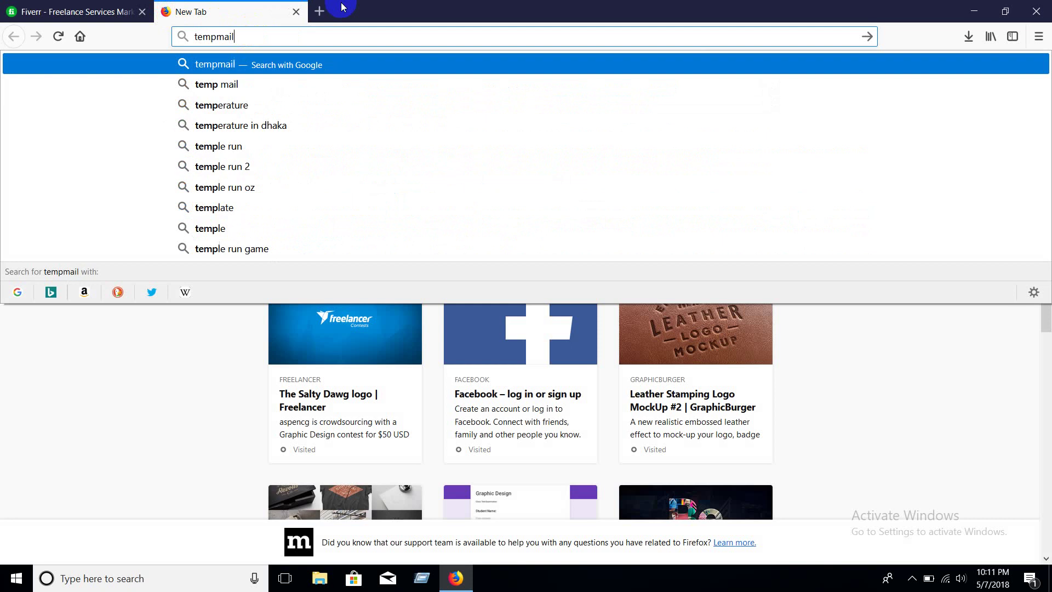
pyautogui.press('Return')
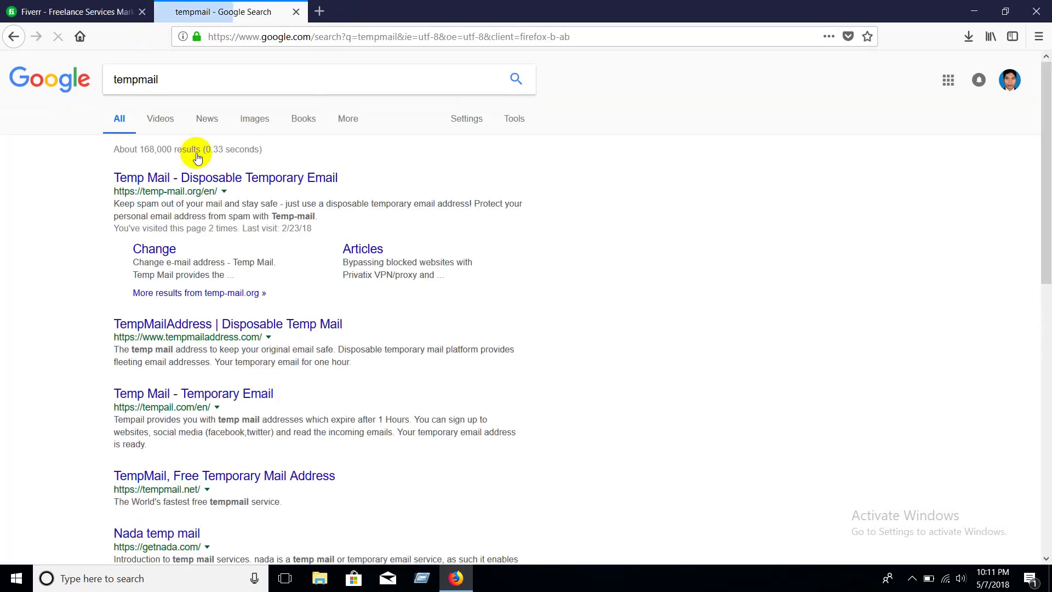
# Copy a temporary address from temp-mail.org and select the Fiverr sign-up email field.
pyautogui.click(243, 177)
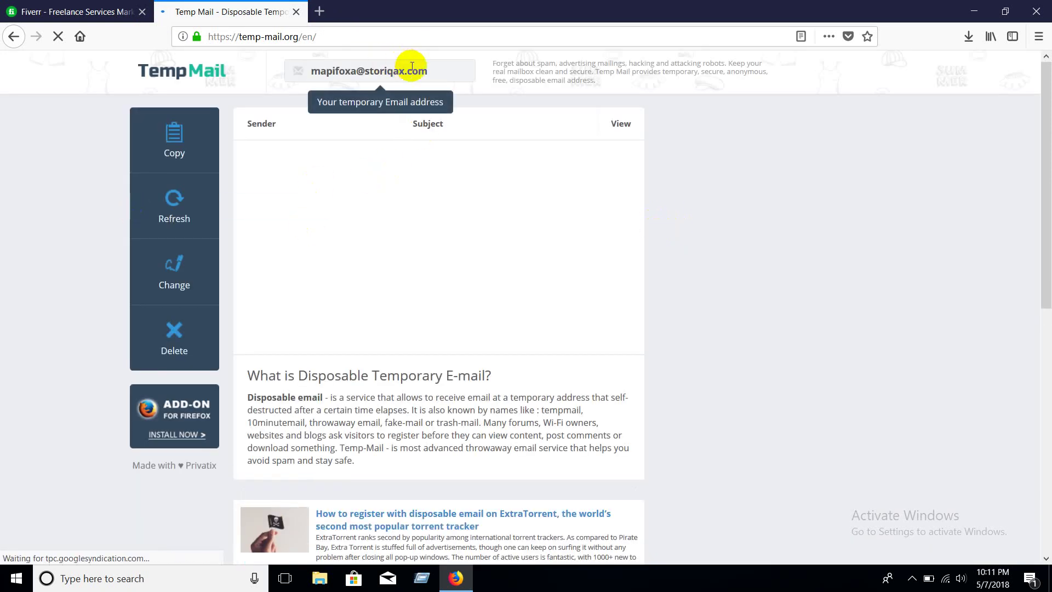
pyautogui.click(419, 69)
pyautogui.hotkey('ctrl', 'c')
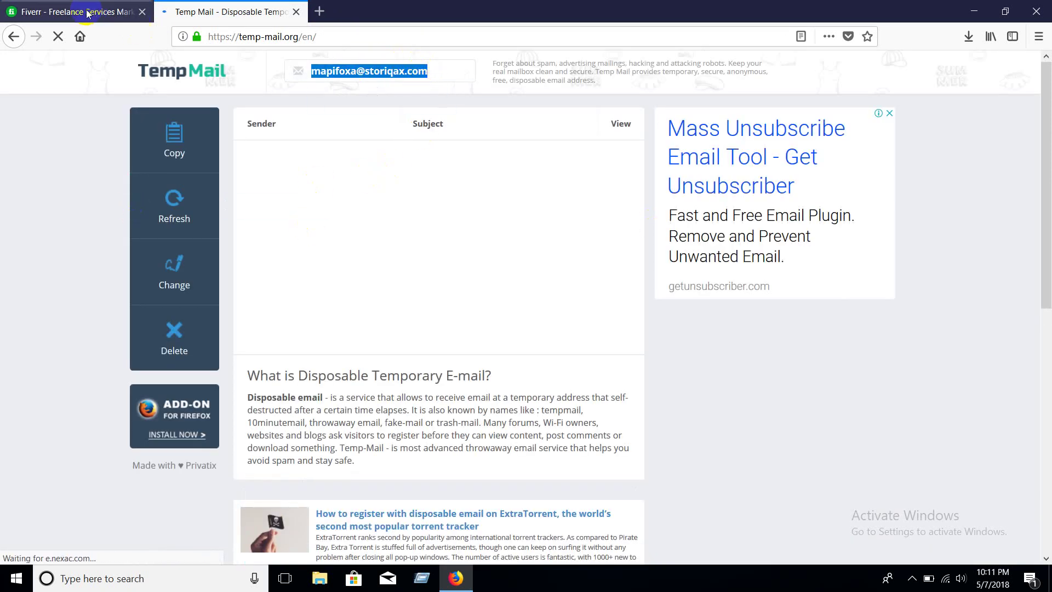
pyautogui.click(77, 11)
pyautogui.click(512, 305)
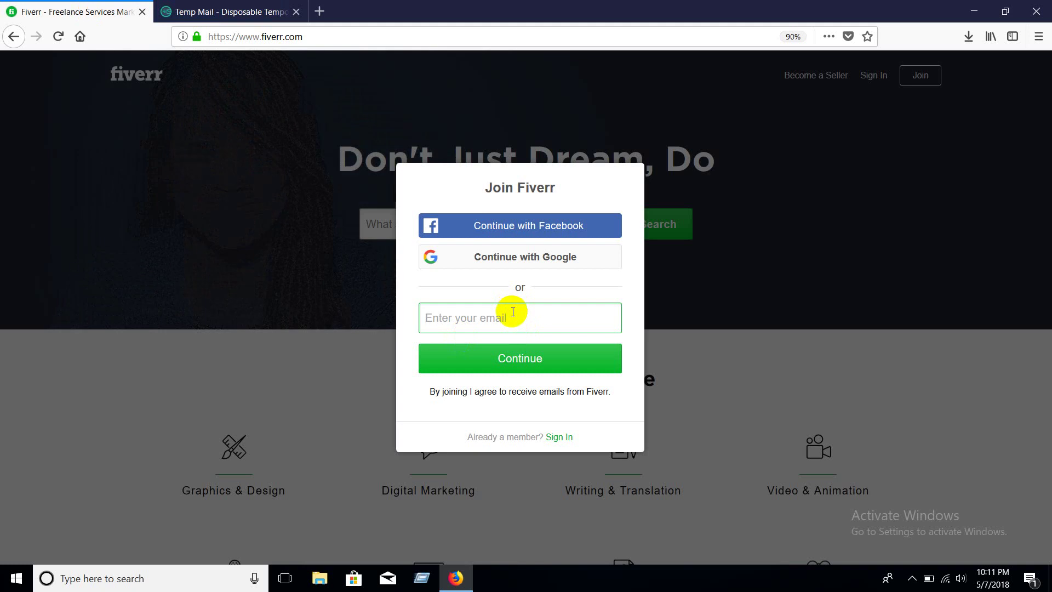
# Paste the temporary email, continue, then enter a new username and account password.
pyautogui.hotkey('ctrl', 'v')
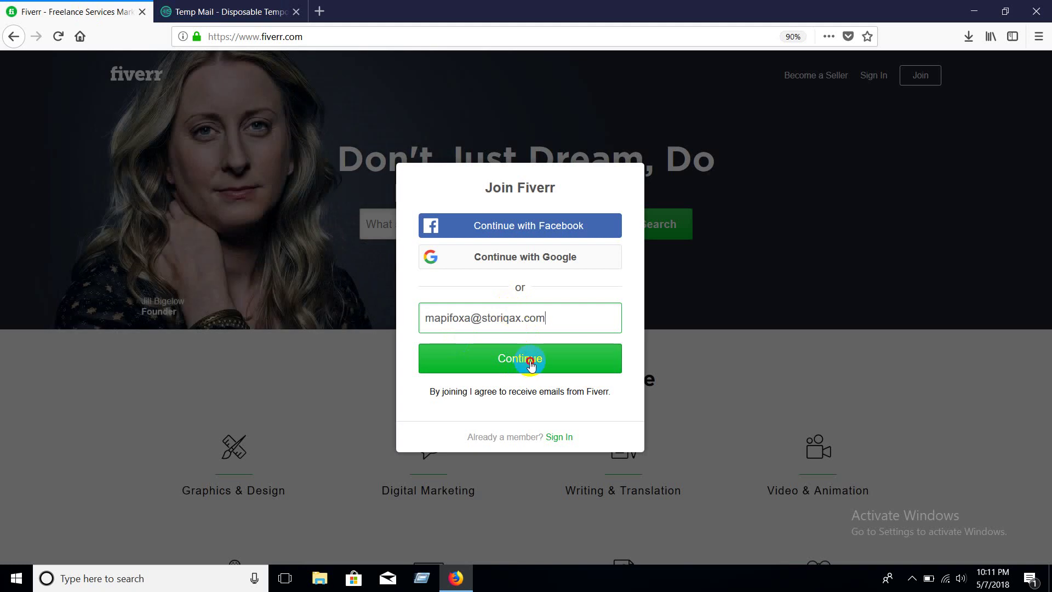
pyautogui.click(531, 361)
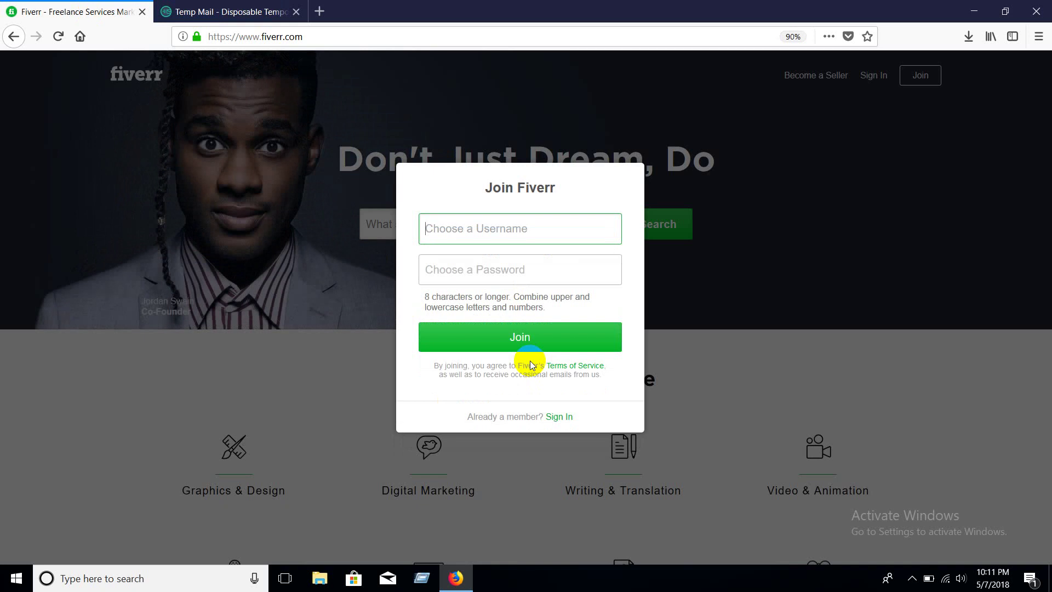
pyautogui.click(483, 239)
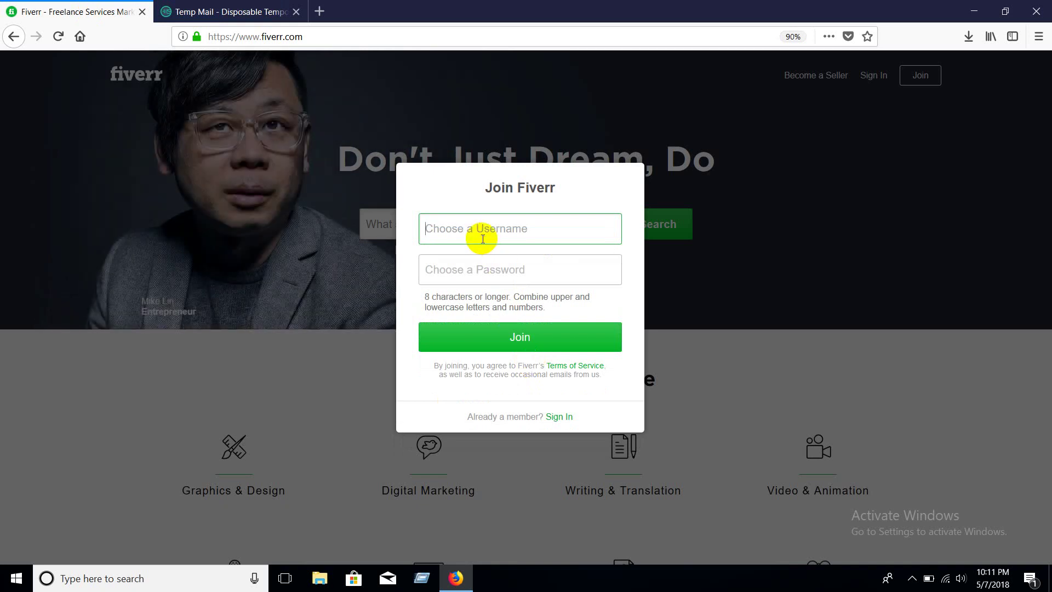
pyautogui.write('kalti42')
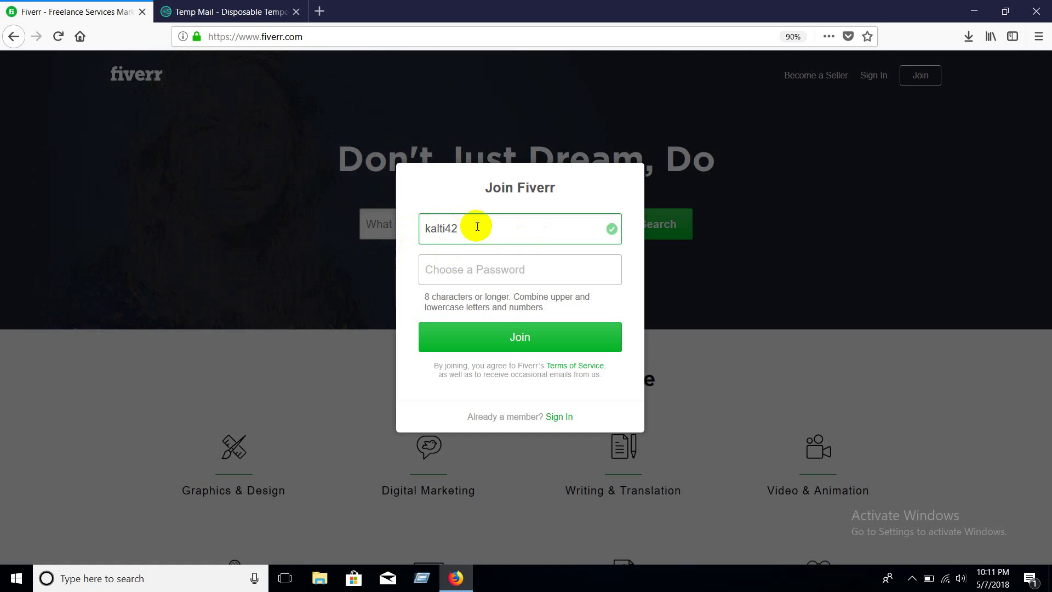
pyautogui.click(503, 257)
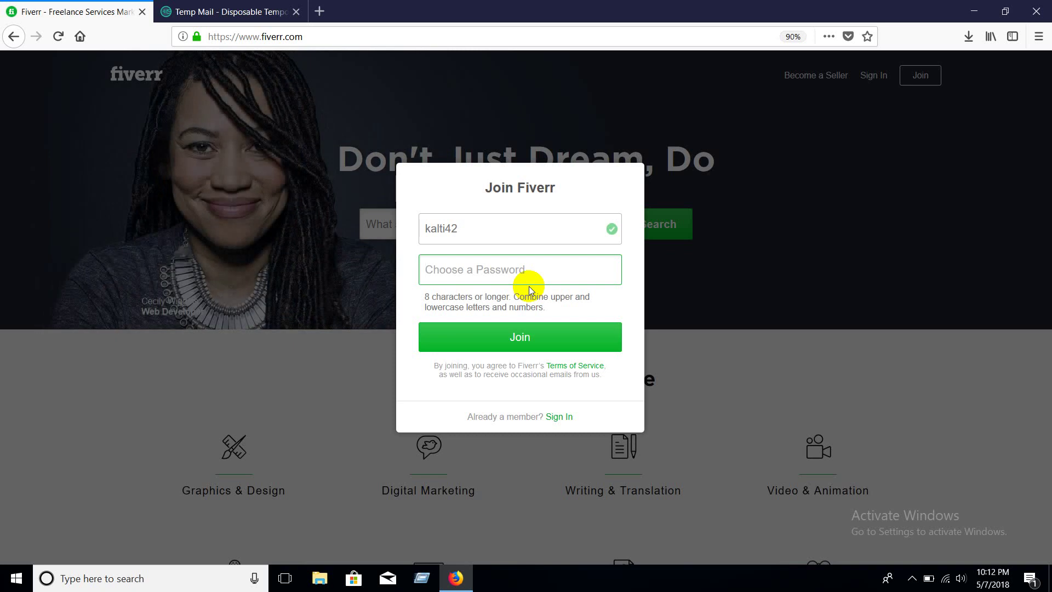
pyautogui.write('**')
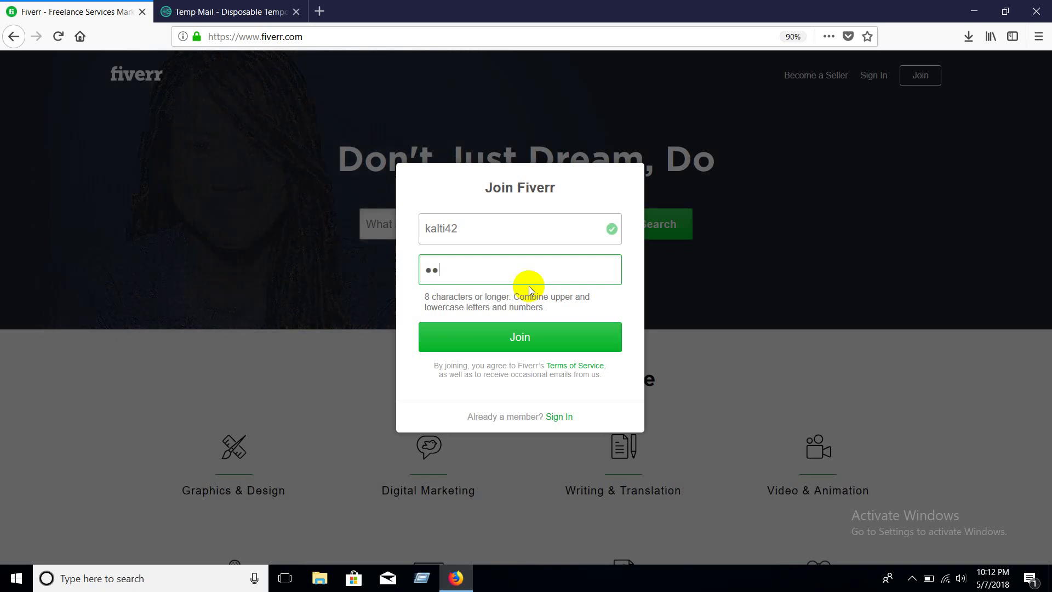
pyautogui.write('******')
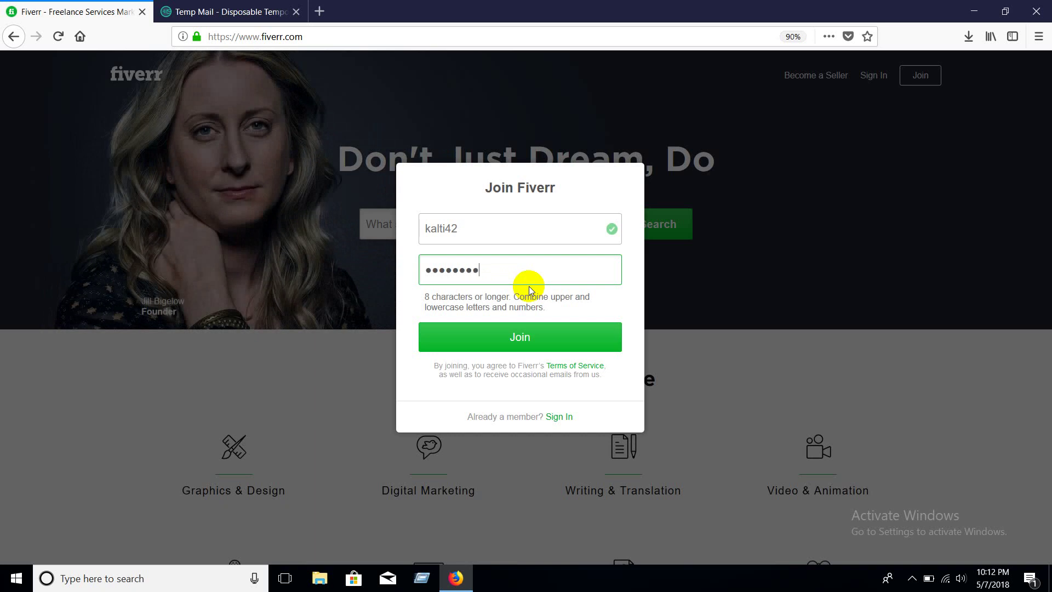
pyautogui.write('*')
# Submit the Fiverr sign-up, decline Firefox's password saving, and reload the signed-in homepage.
pyautogui.click(539, 335)
pyautogui.click(342, 151)
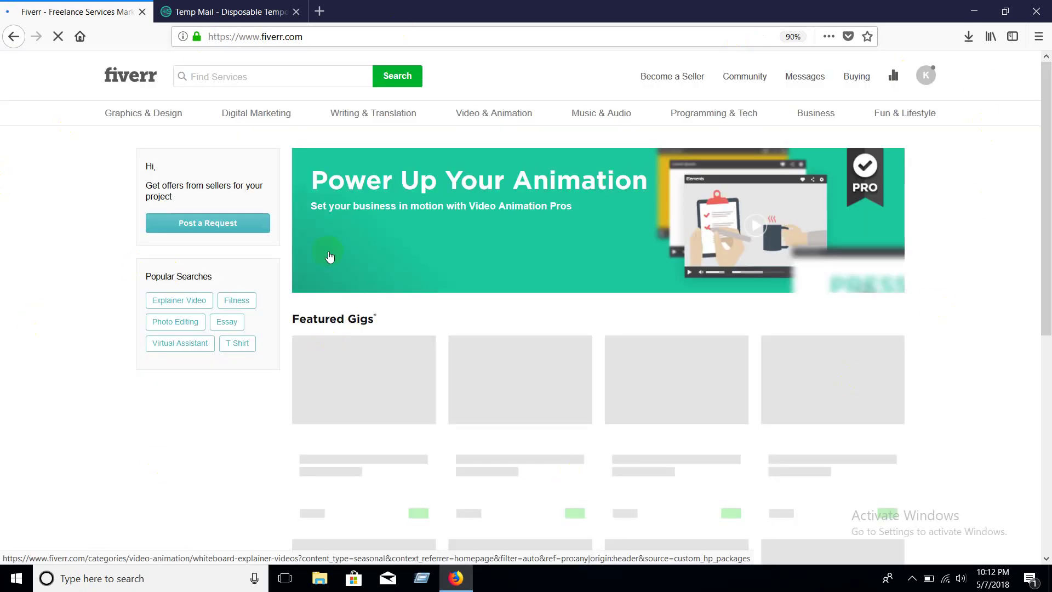
pyautogui.scroll(-3, 328, 252)
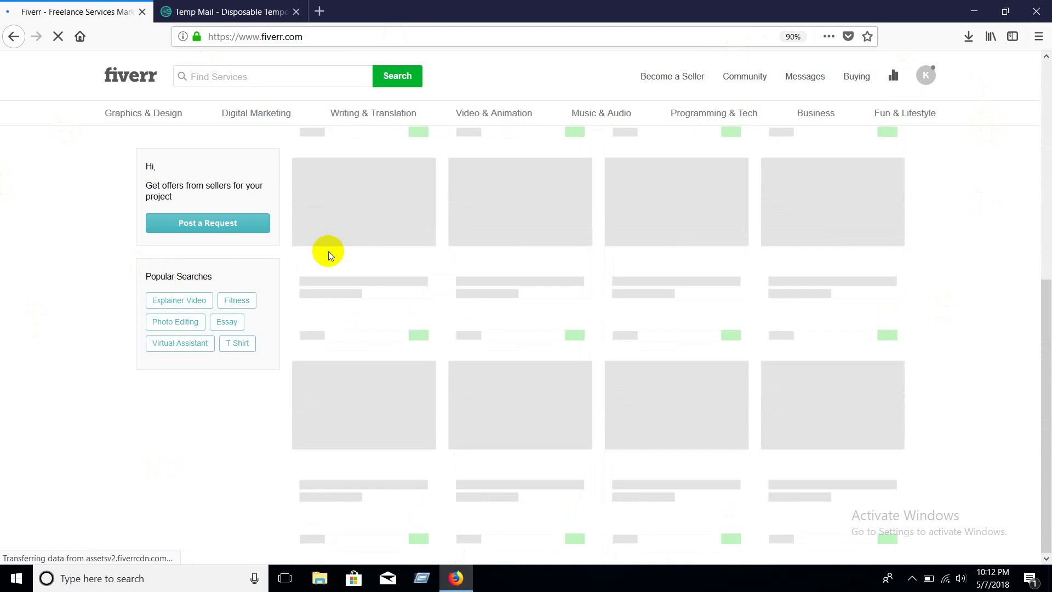
pyautogui.scroll(3, 328, 252)
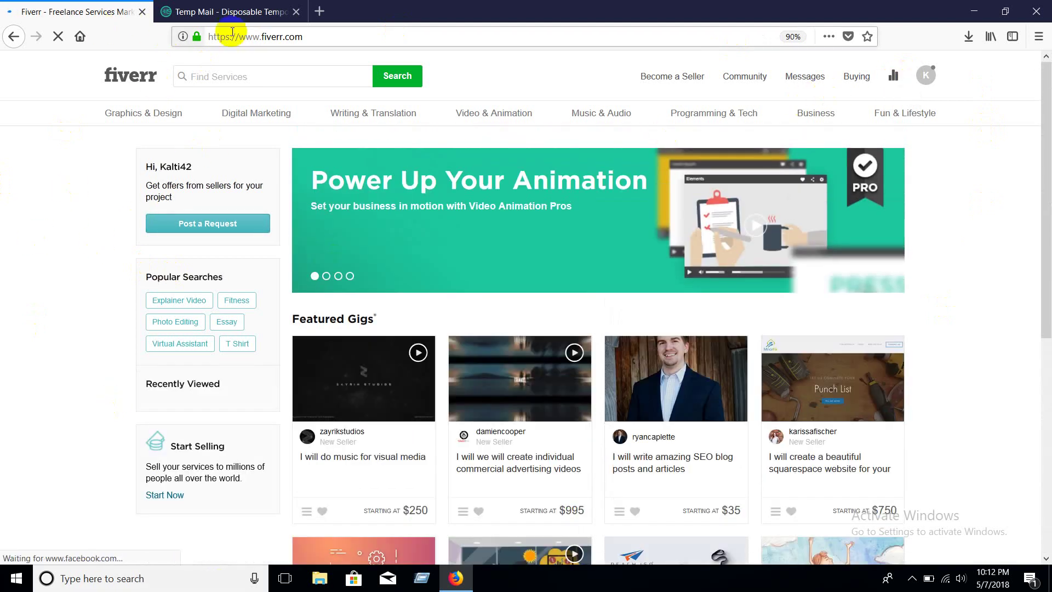
pyautogui.click(306, 36)
pyautogui.press('Return')
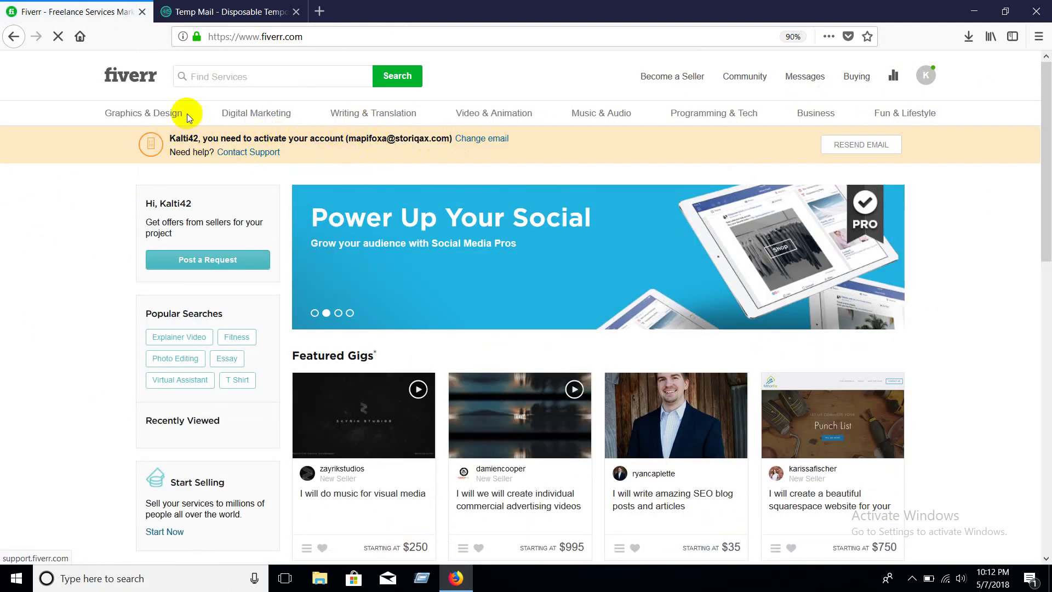
pyautogui.click(226, 11)
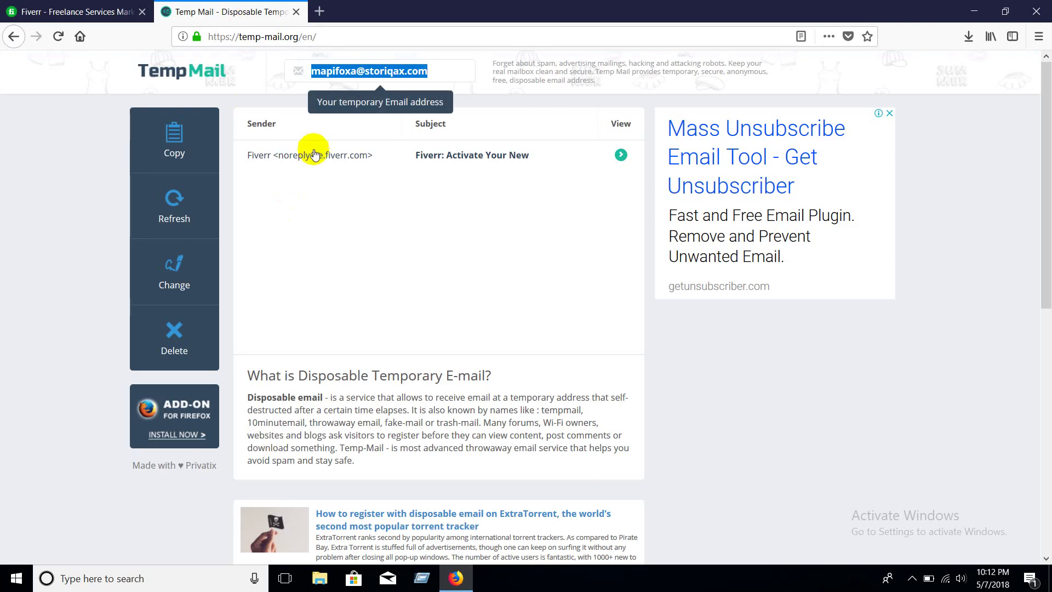
pyautogui.click(451, 156)
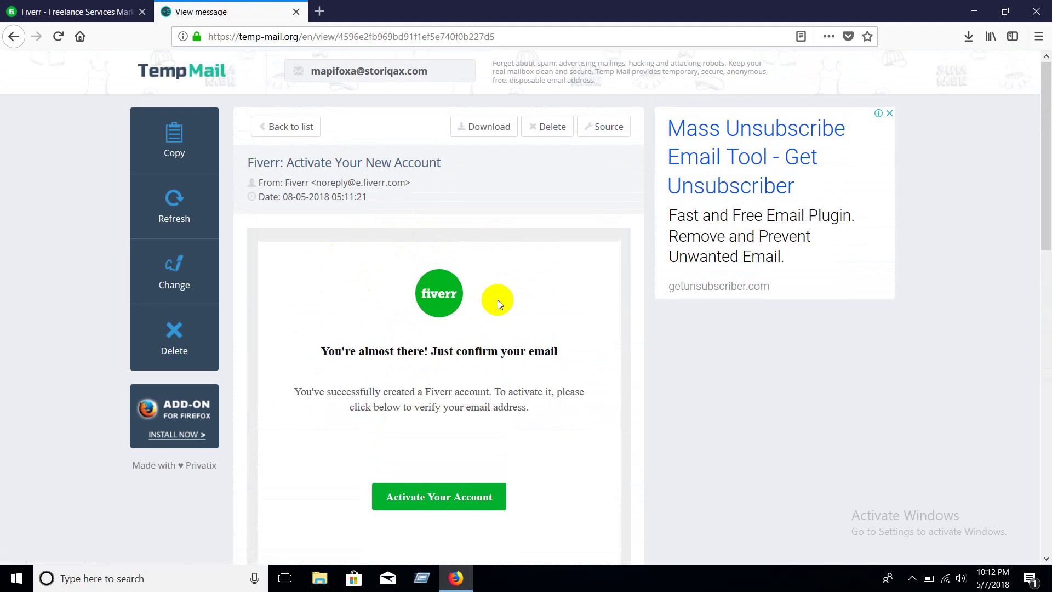
pyautogui.scroll(-3, 496, 299)
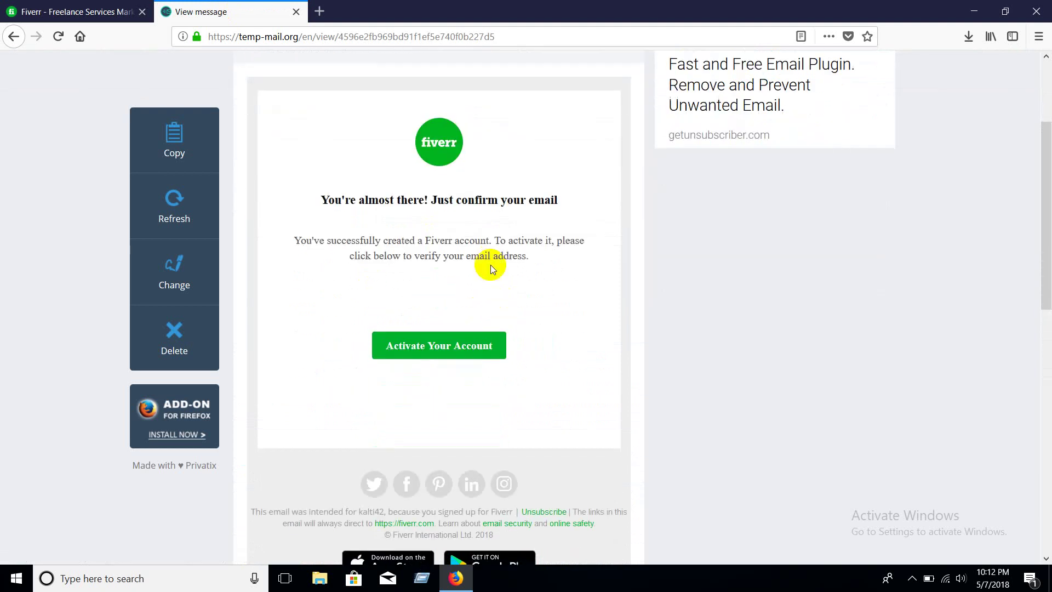
pyautogui.click(435, 349)
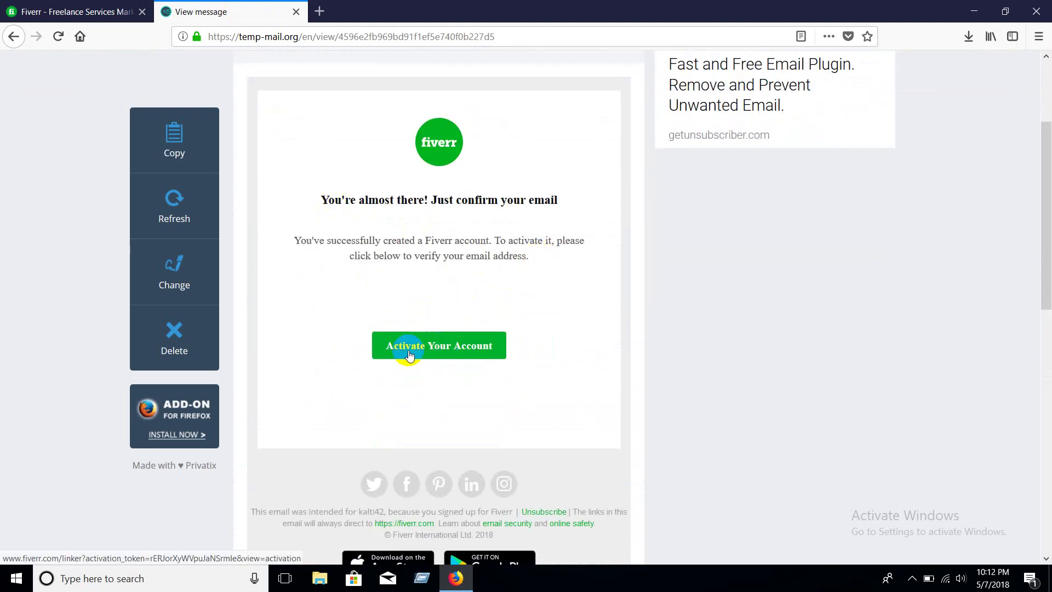
pyautogui.click(447, 353)
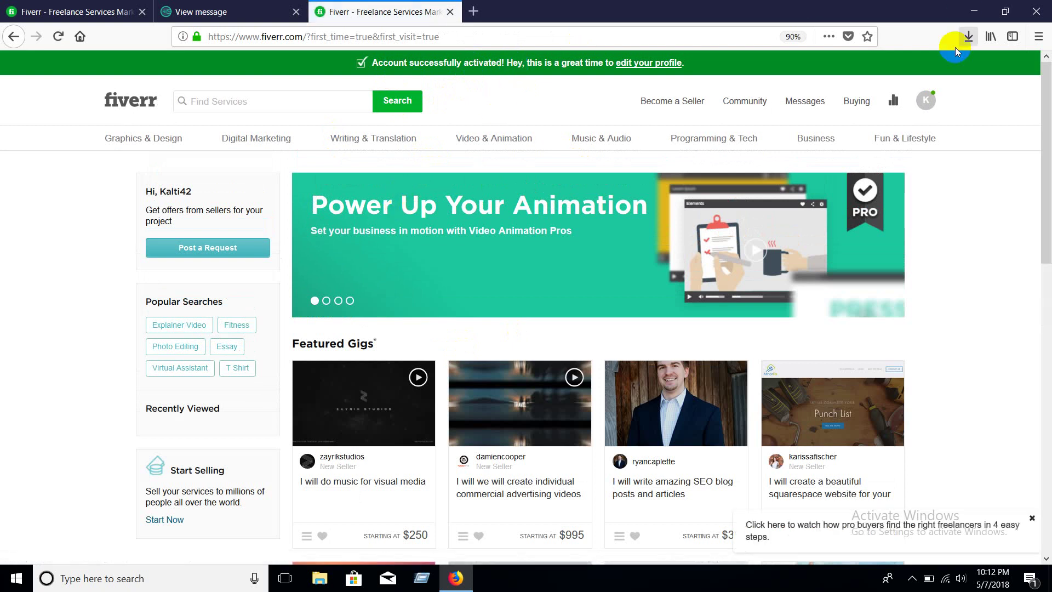
# Choose Settings from the Fiverr profile avatar menu.
pyautogui.click(923, 105)
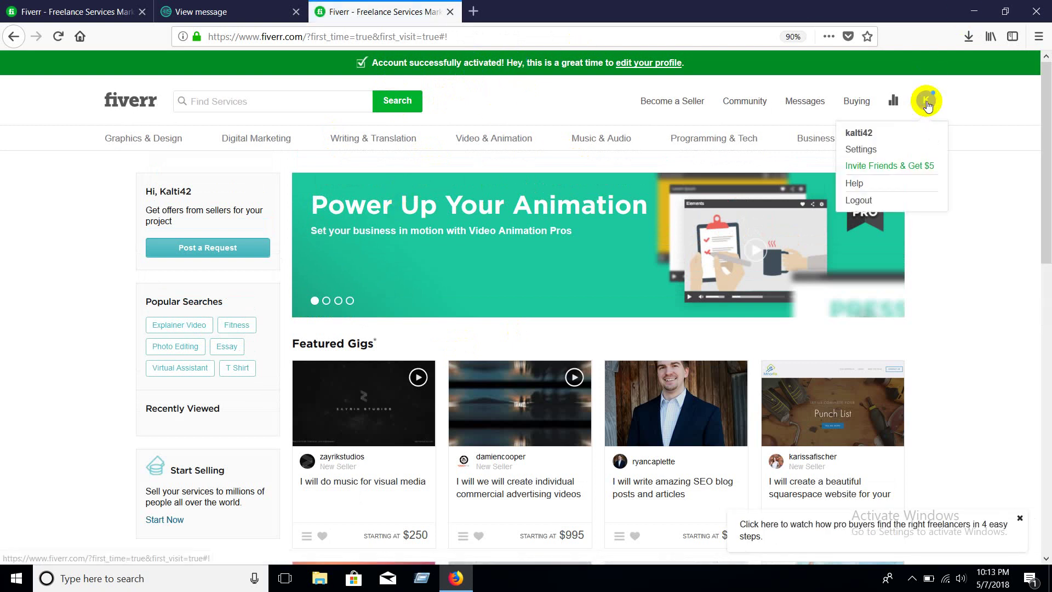
pyautogui.click(872, 135)
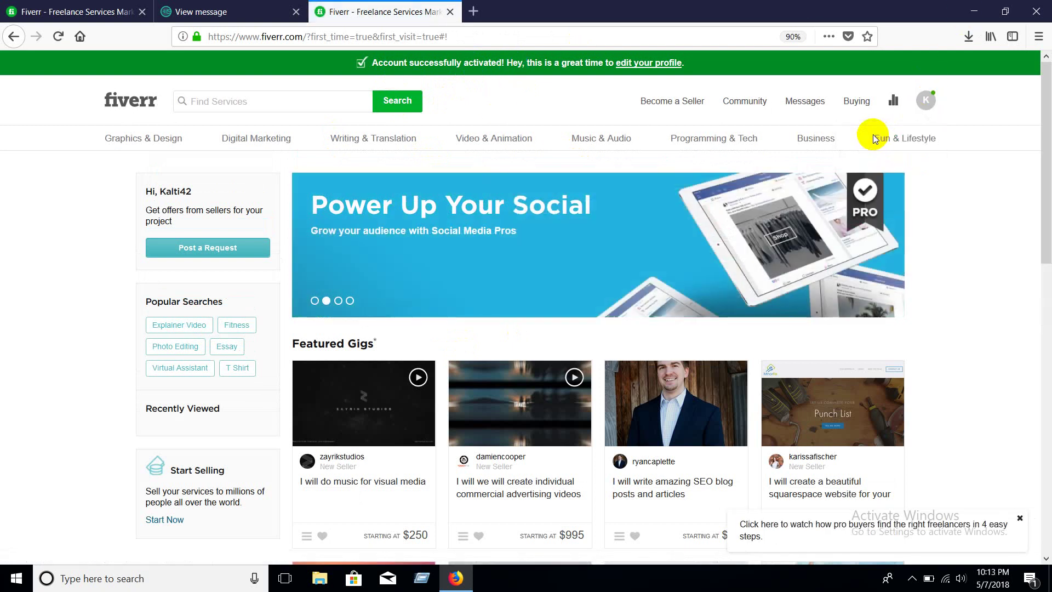
pyautogui.click(922, 103)
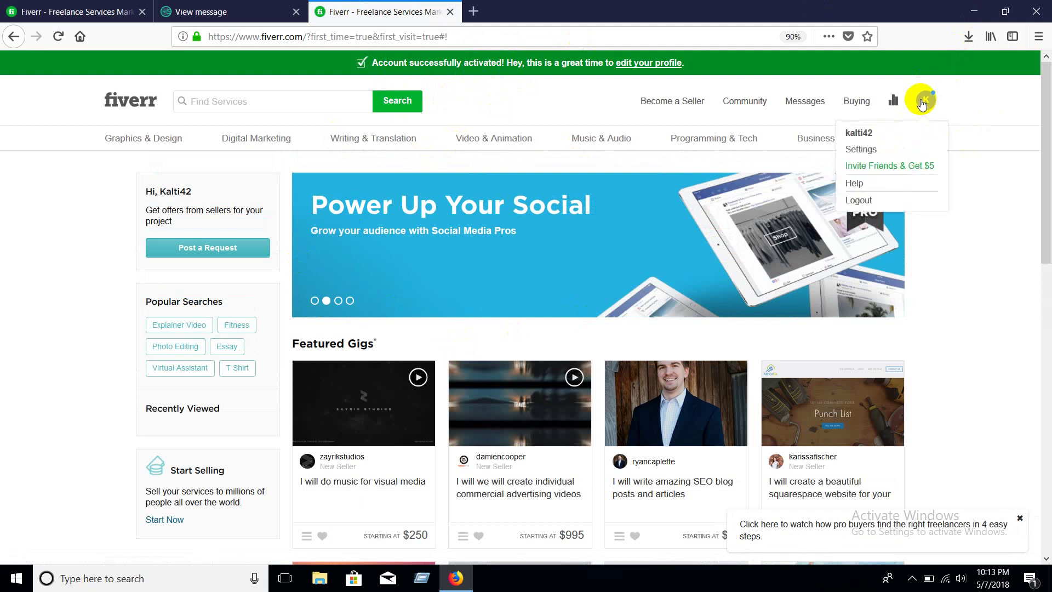
pyautogui.click(863, 148)
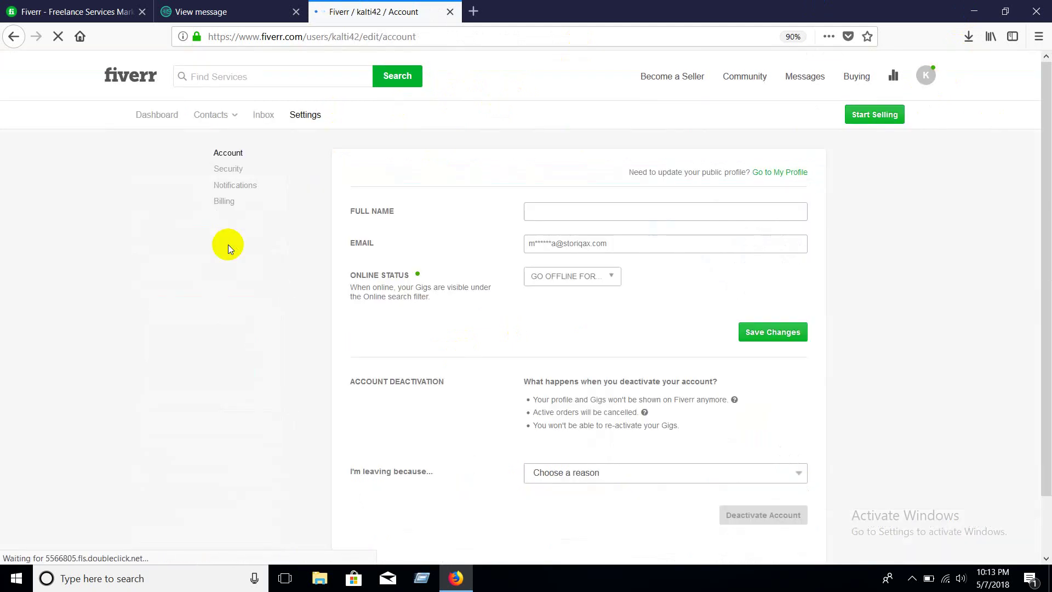
# Enter the account holder's full name in the Full Name field and save the settings.
pyautogui.click(572, 213)
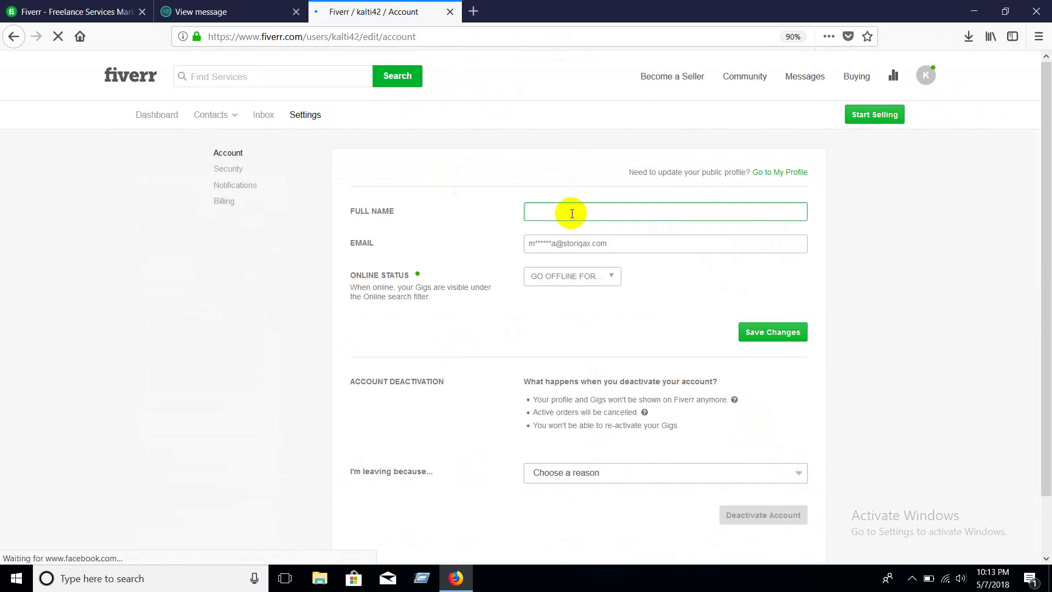
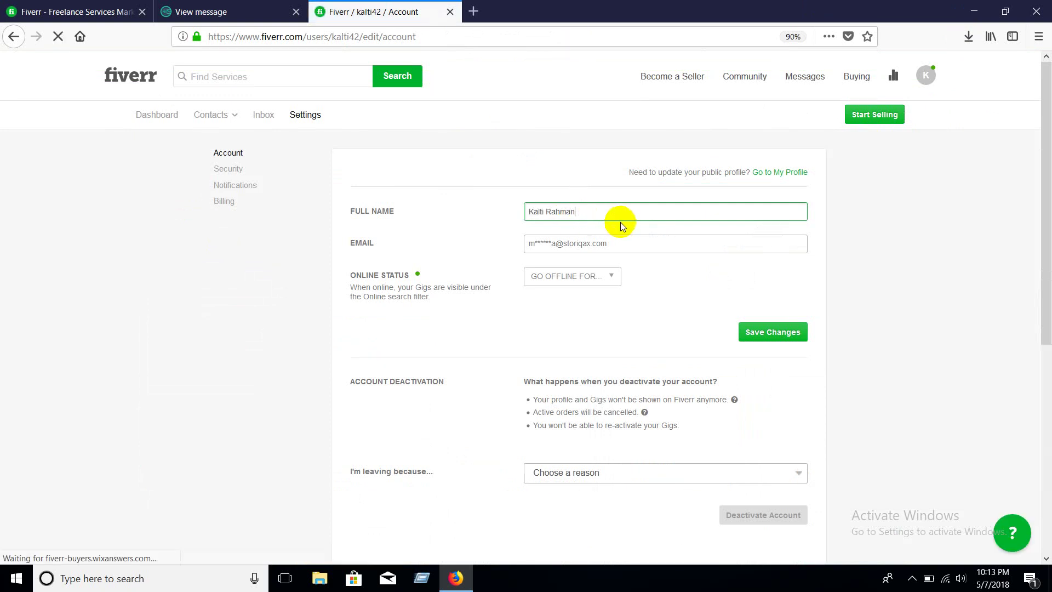
pyautogui.scroll(-2, 675, 258)
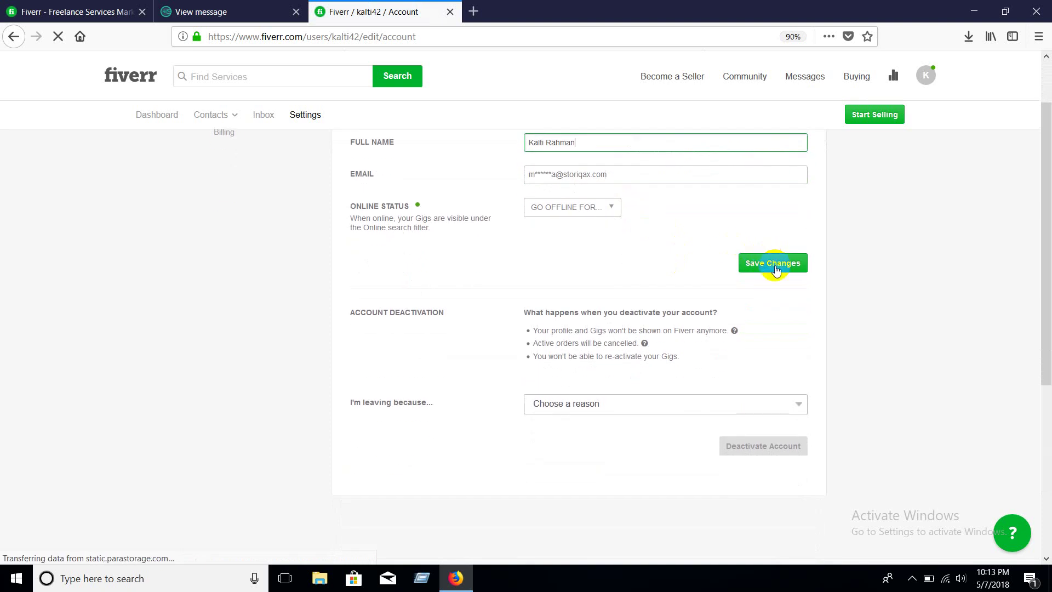
pyautogui.click(776, 267)
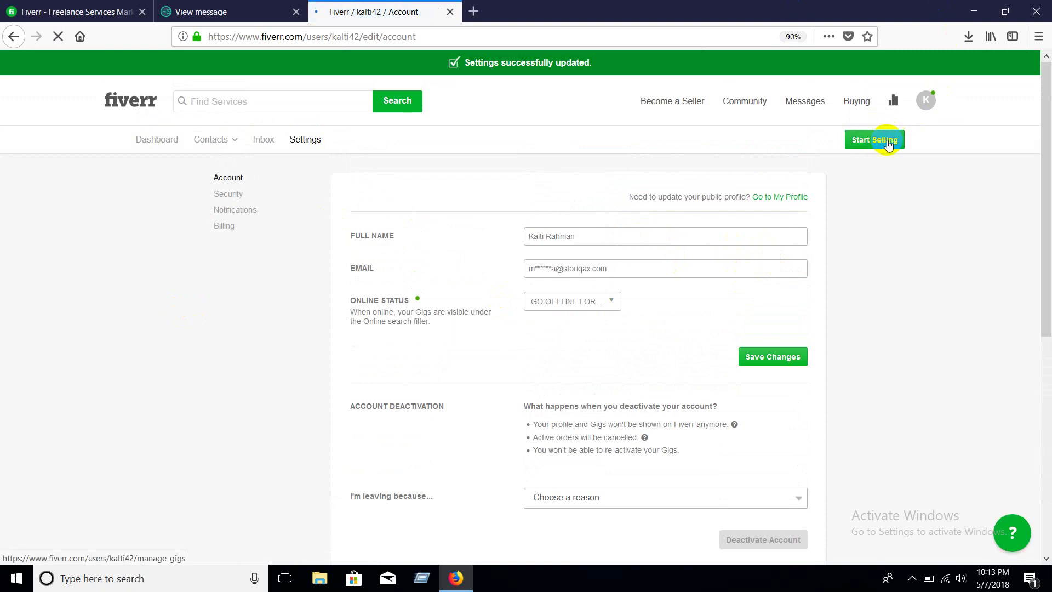
# Begin seller onboarding, dismiss the welcome message, then go to the account's profile page.
pyautogui.click(888, 142)
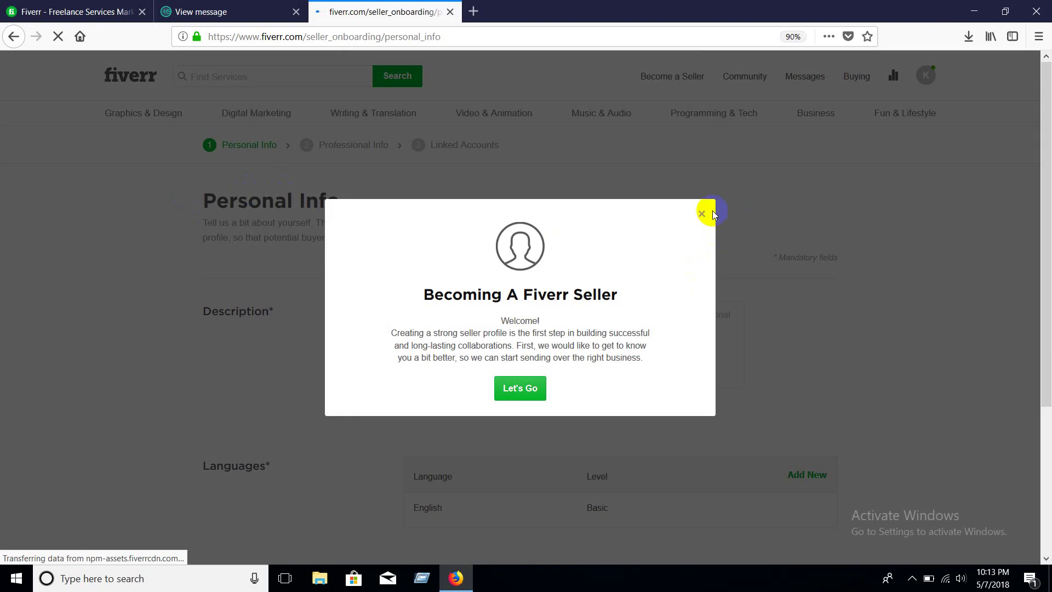
pyautogui.click(701, 214)
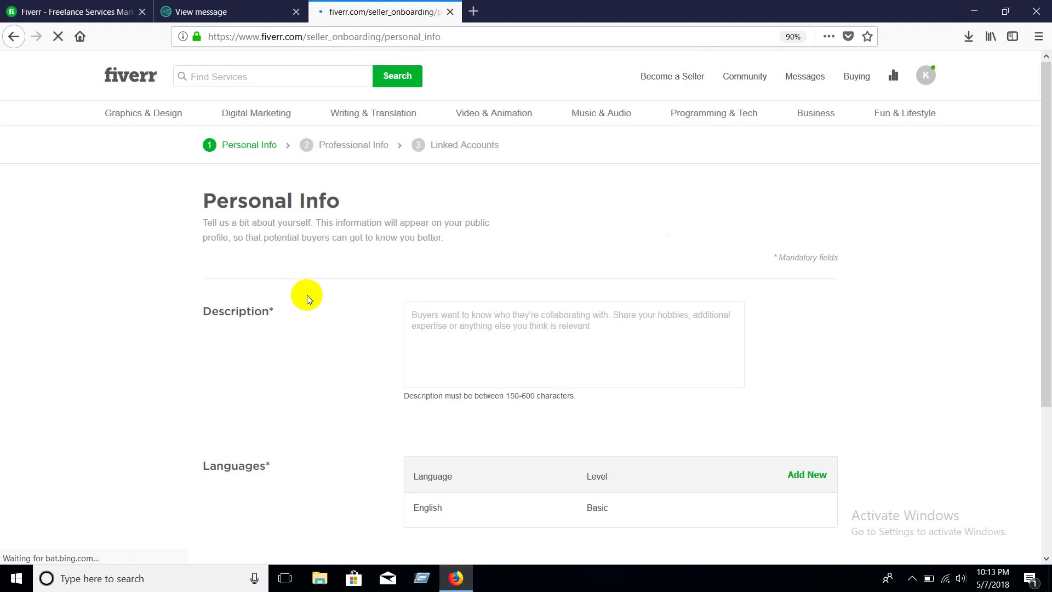
pyautogui.click(493, 304)
pyautogui.scroll(-2, 528, 283)
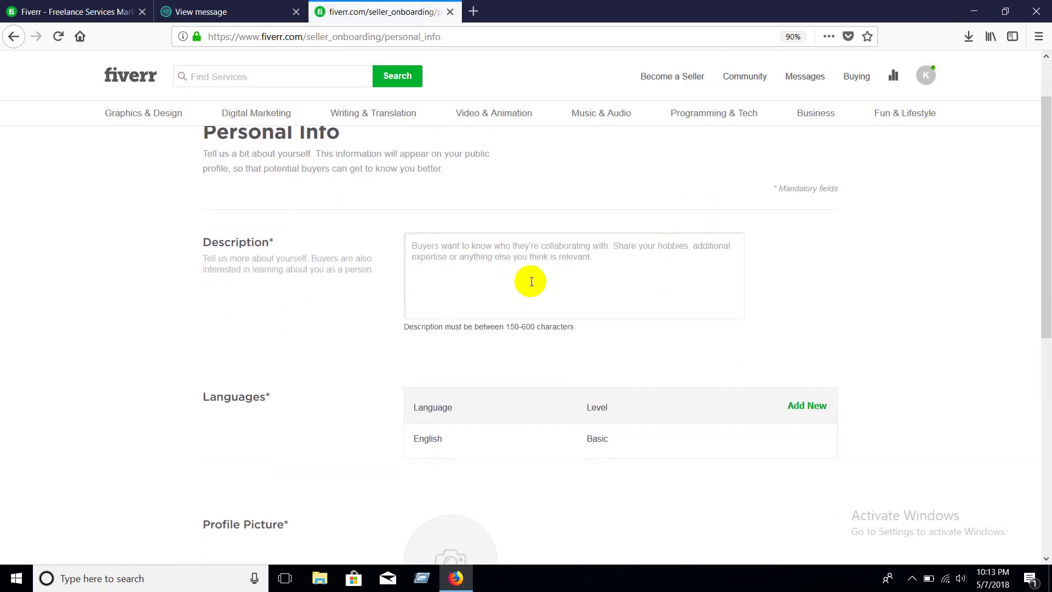
pyautogui.click(932, 78)
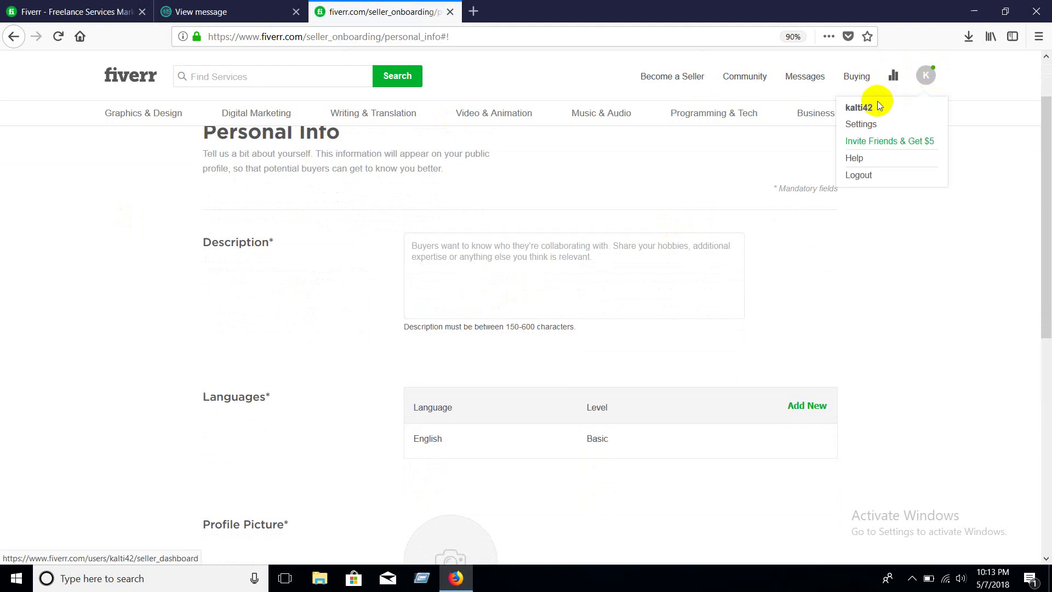
pyautogui.click(858, 109)
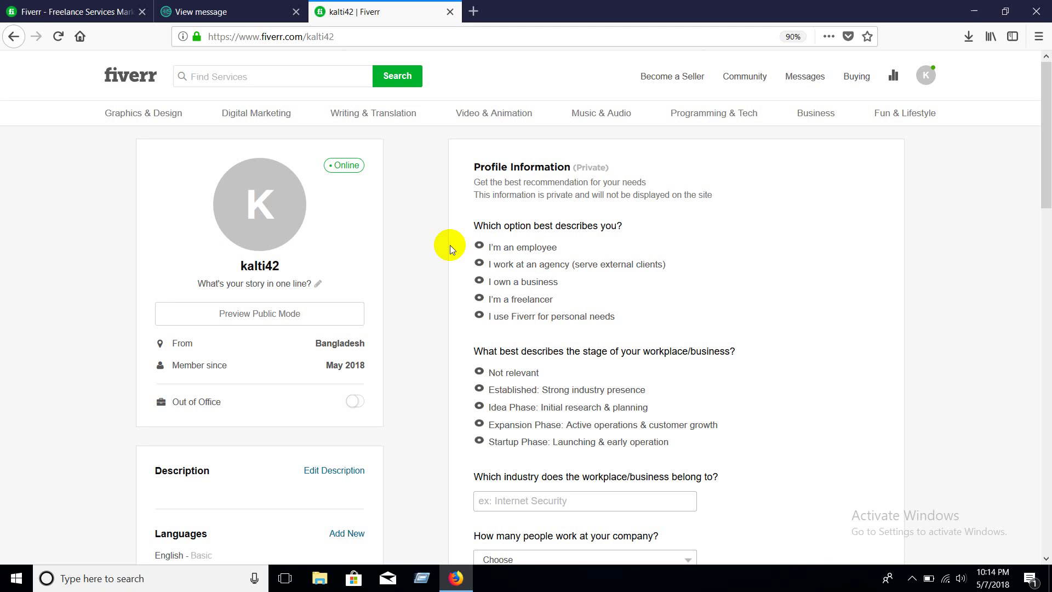
# Upload qrcode.png from the Downloads folder as the profile picture.
pyautogui.click(268, 205)
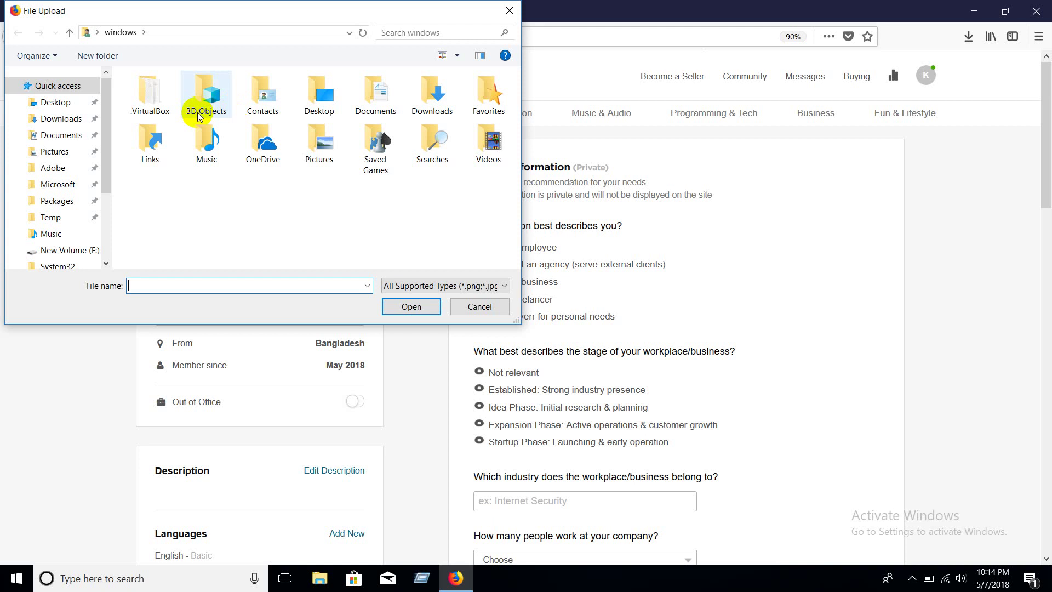
pyautogui.doubleClick(434, 99)
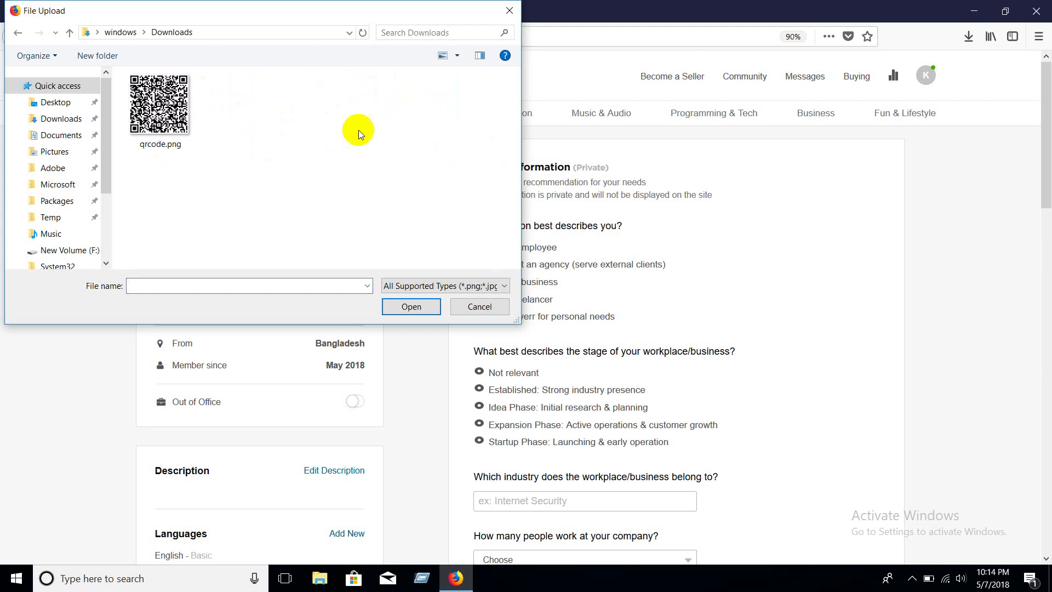
pyautogui.doubleClick(159, 104)
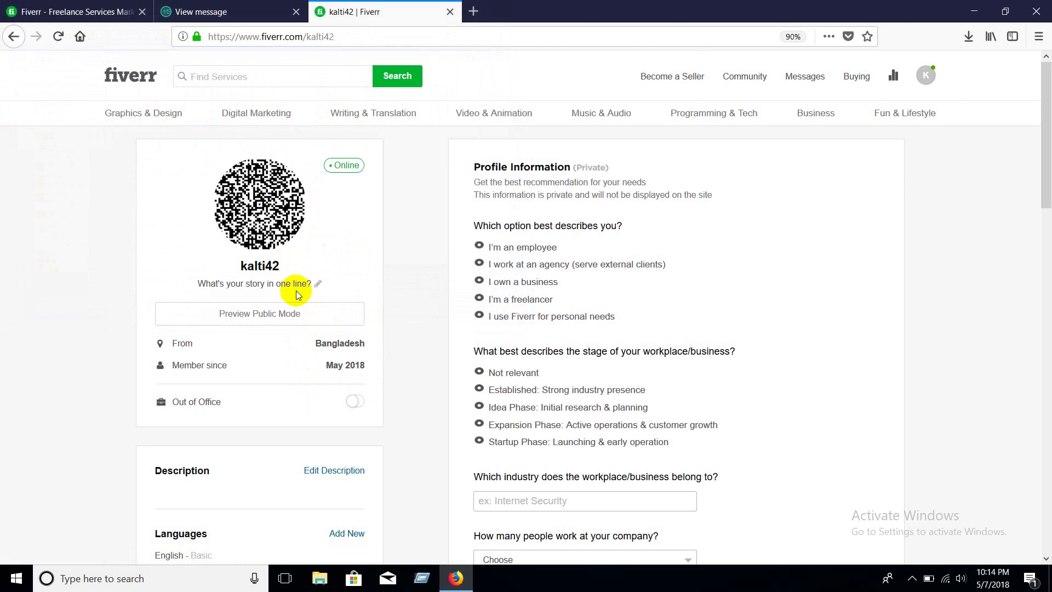
# Replace the placeholder one-line story with 'Haturi Developer' and save it.
pyautogui.scroll(-2, 297, 295)
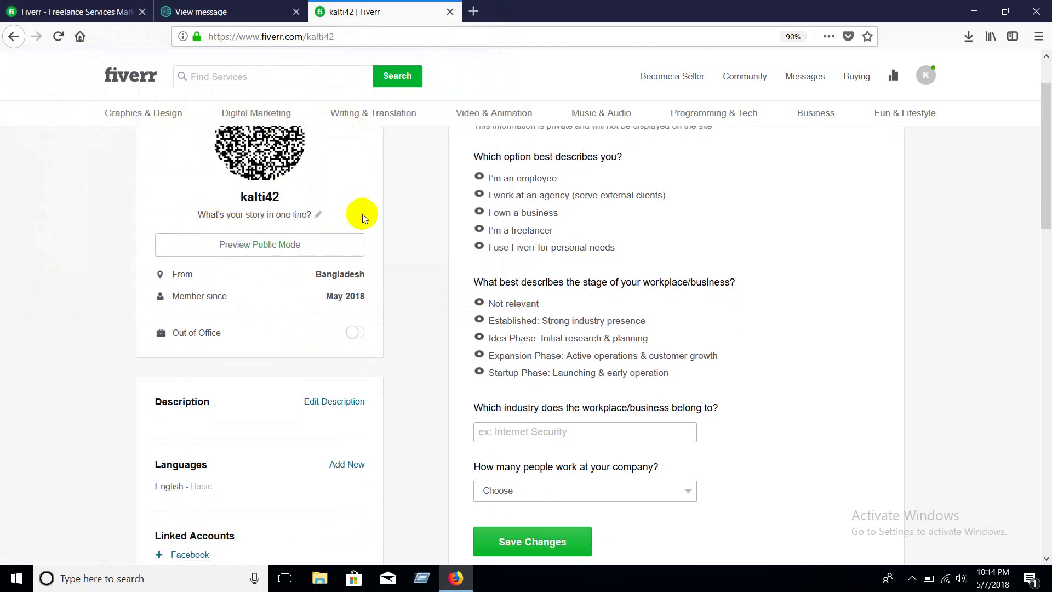
pyautogui.click(317, 218)
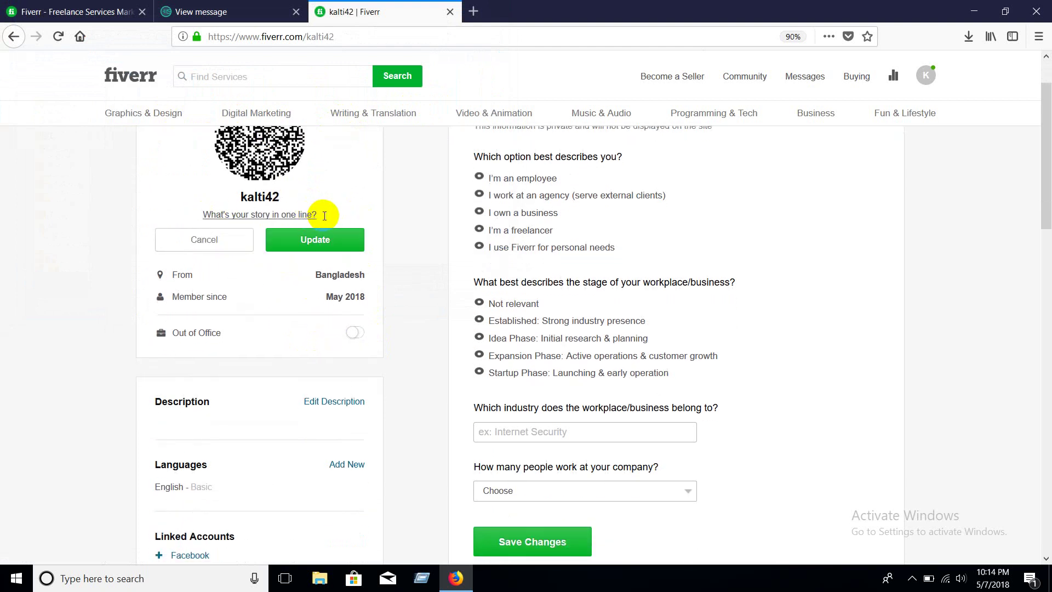
pyautogui.moveTo(331, 214); pyautogui.dragTo(185, 213)
pyautogui.press('BackSpace')
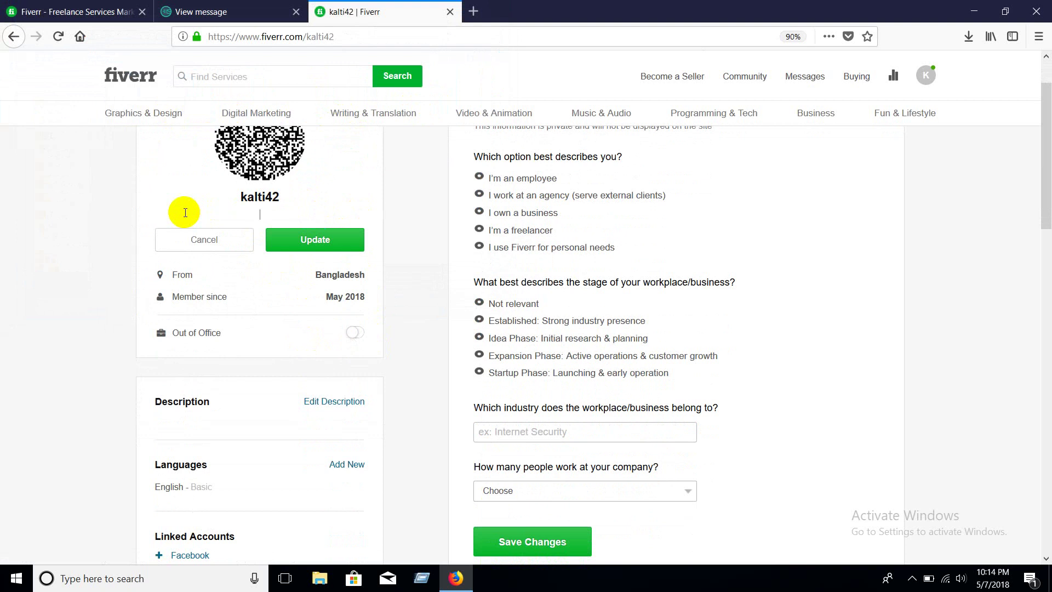
pyautogui.write('Haturi Developer')
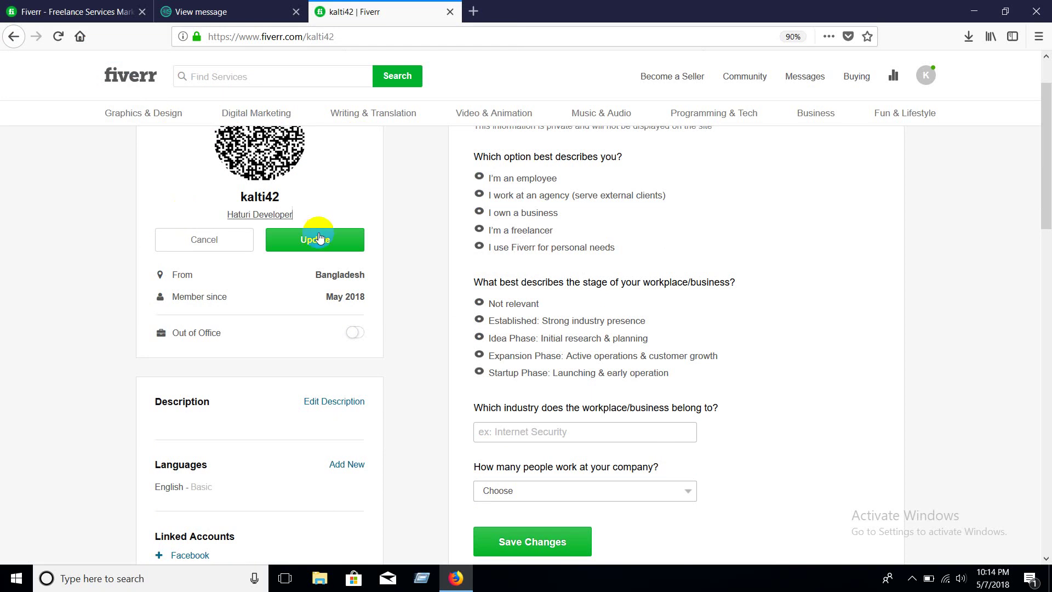
pyautogui.click(315, 239)
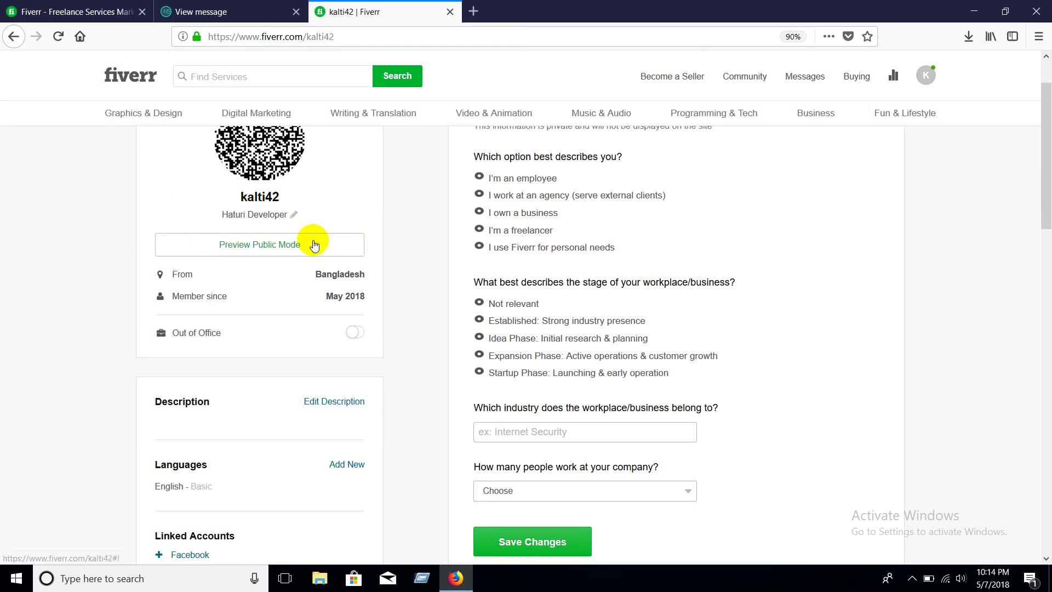
pyautogui.doubleClick(248, 215)
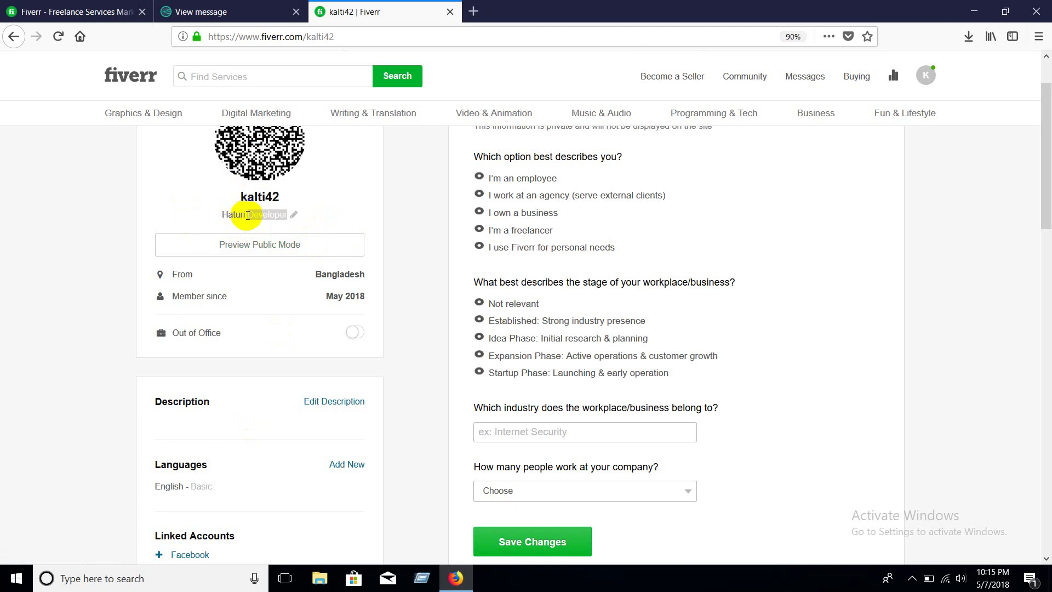
pyautogui.click(292, 213)
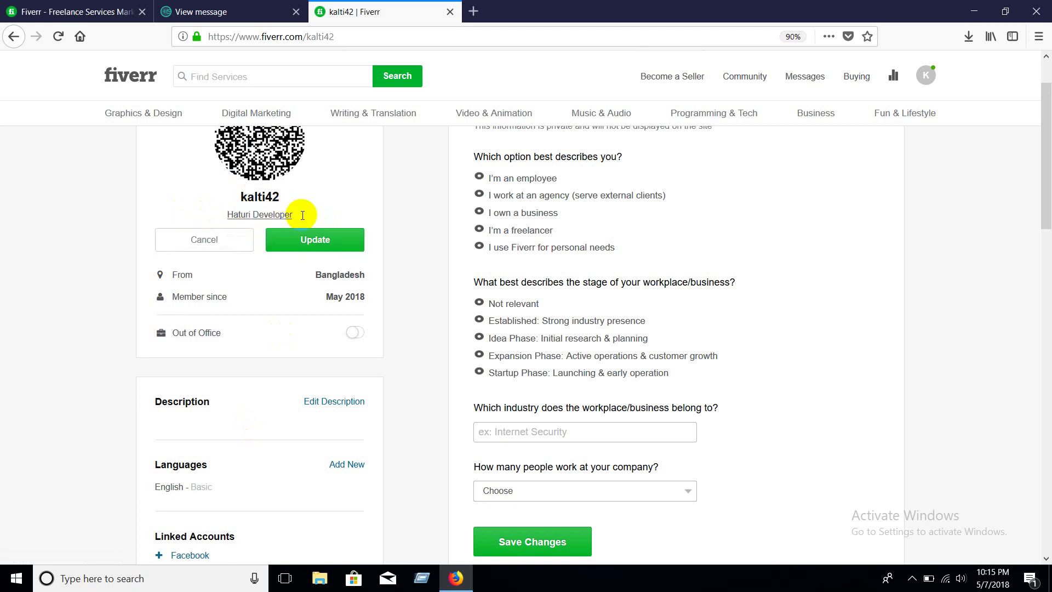
pyautogui.click(307, 240)
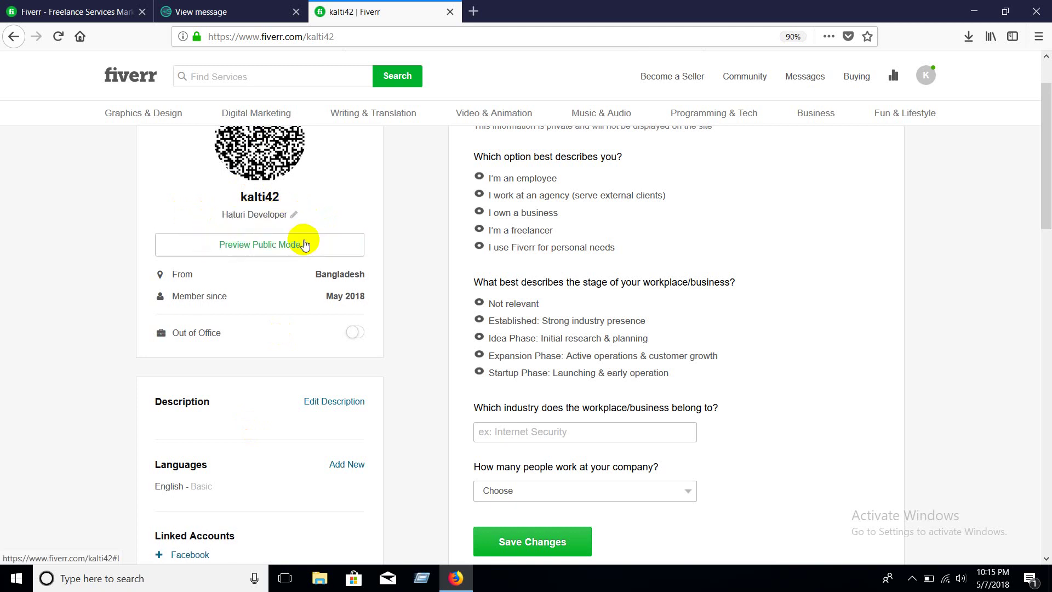
pyautogui.scroll(-3, 256, 307)
pyautogui.scroll(-1, 256, 307)
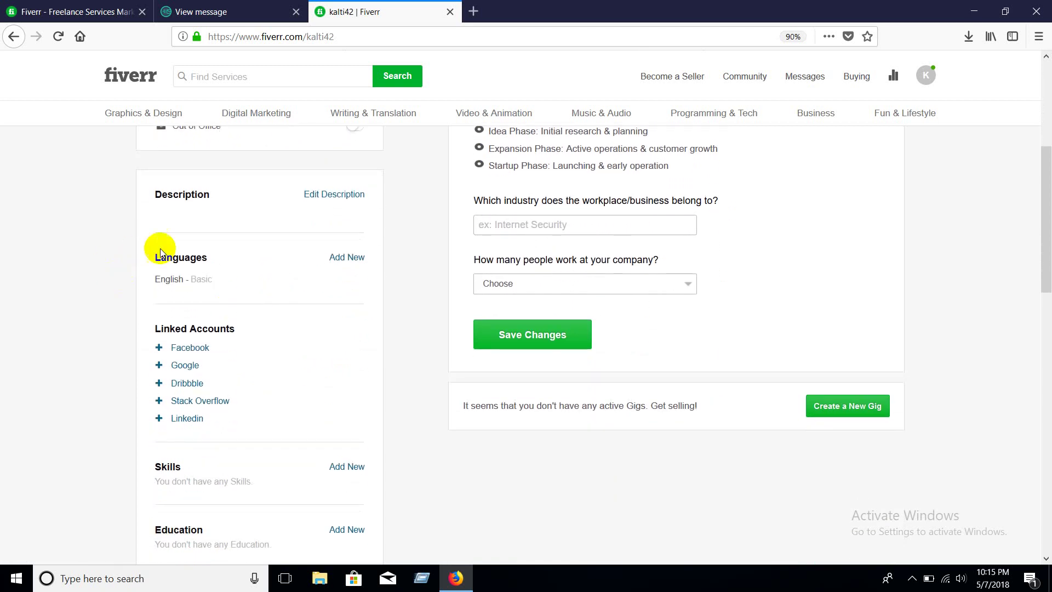
# Add Bengali at Native/Bilingual level to the profile languages.
pyautogui.click(347, 257)
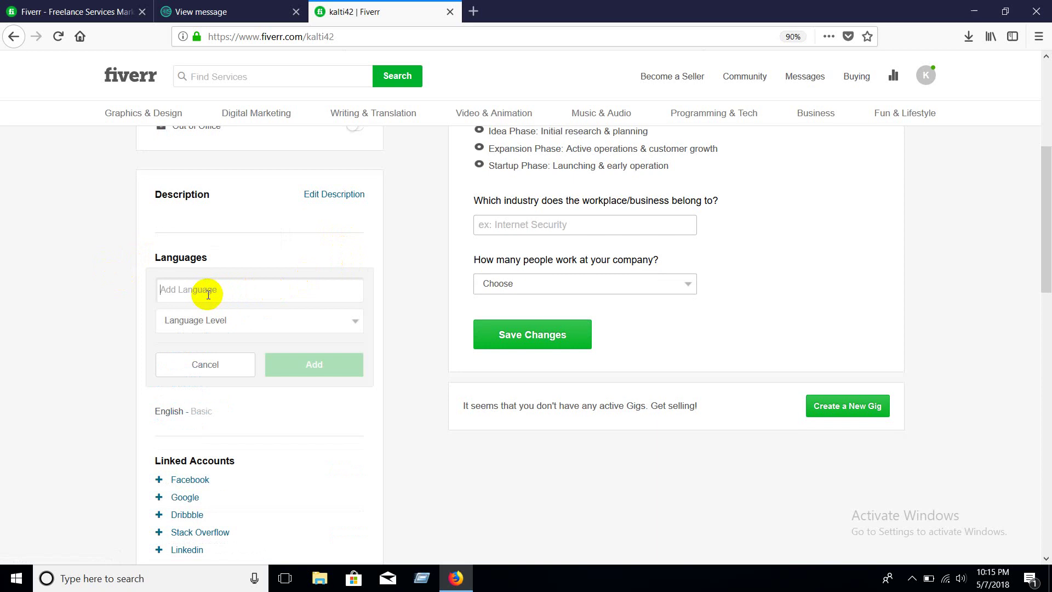
pyautogui.click(208, 295)
pyautogui.write('Beng')
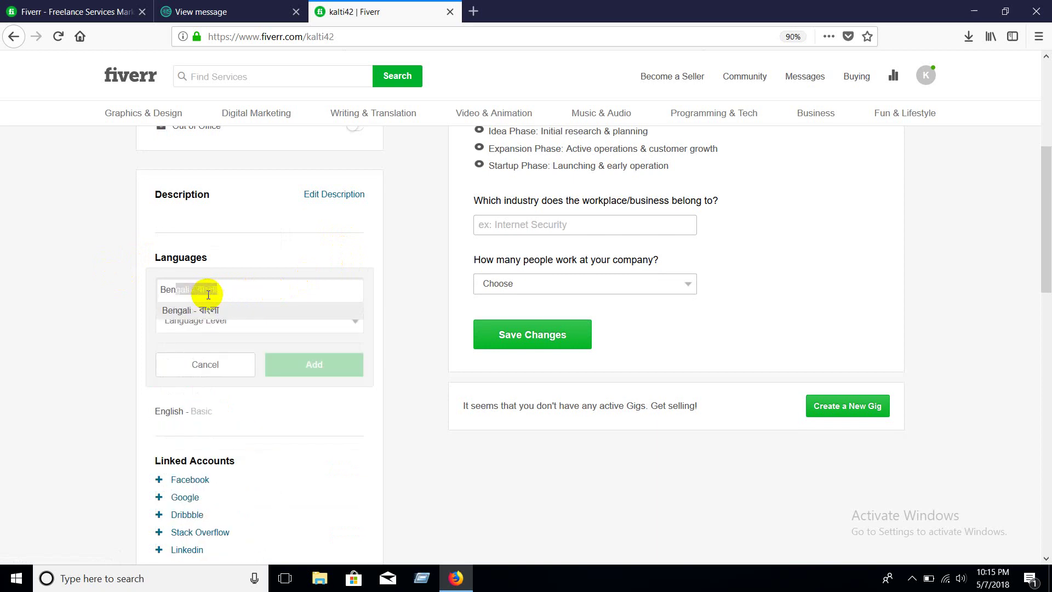
pyautogui.click(185, 310)
pyautogui.click(245, 320)
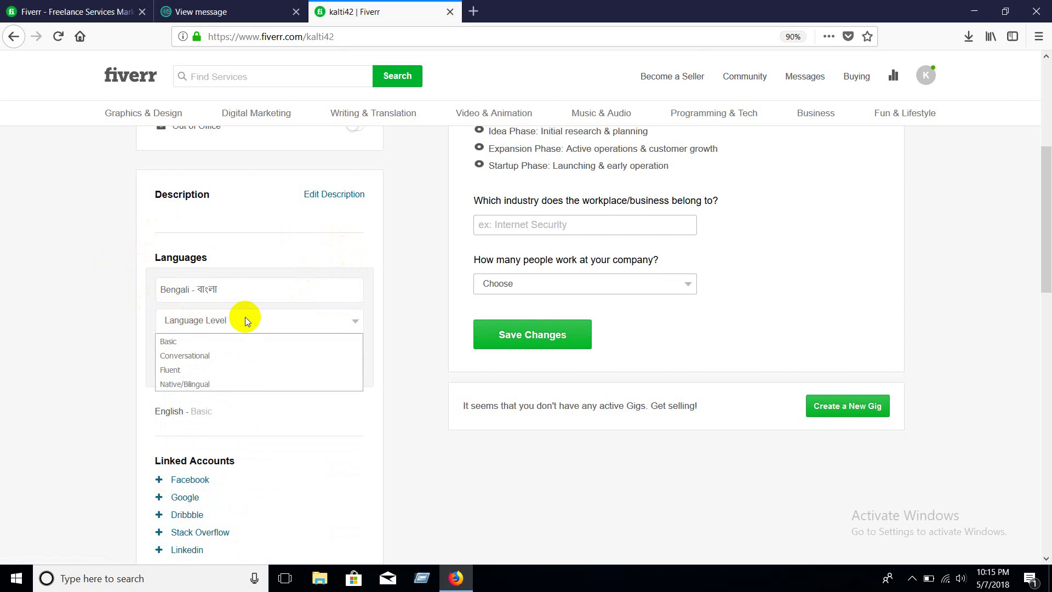
pyautogui.click(215, 383)
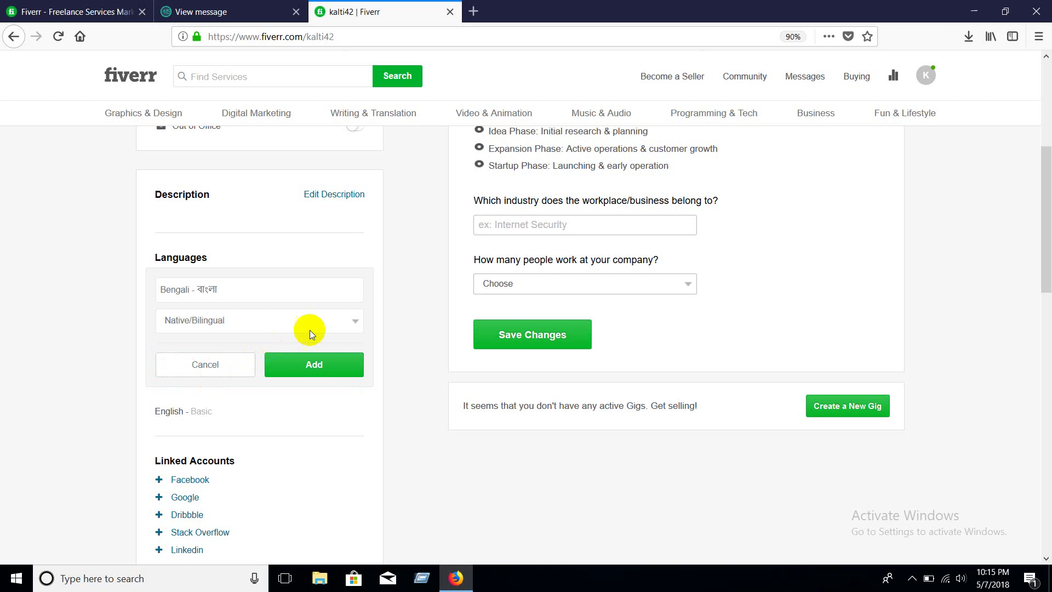
pyautogui.click(317, 363)
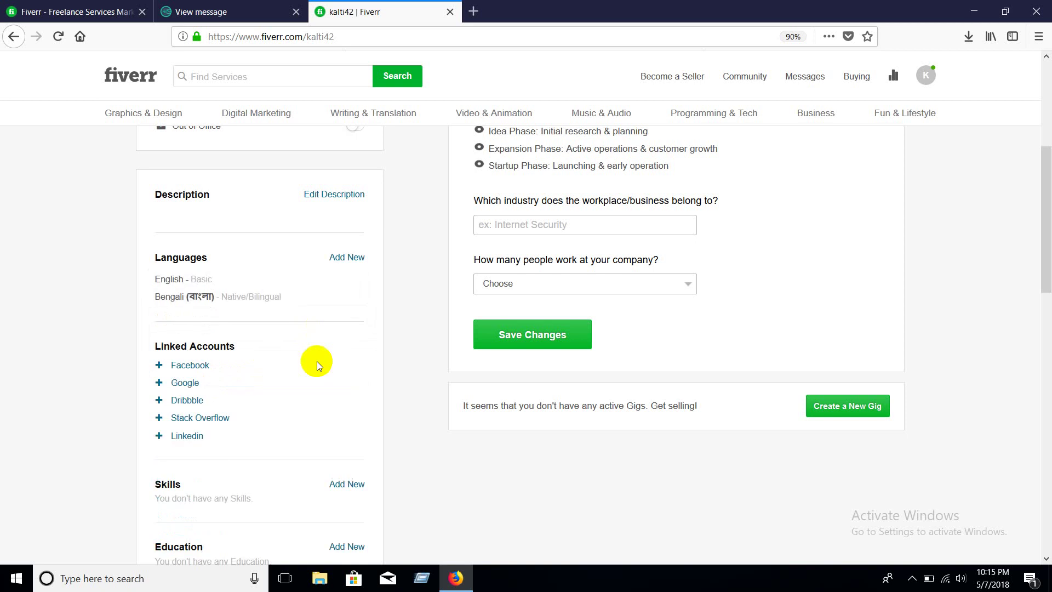
# Add Hindi at Basic level to the profile languages.
pyautogui.click(345, 257)
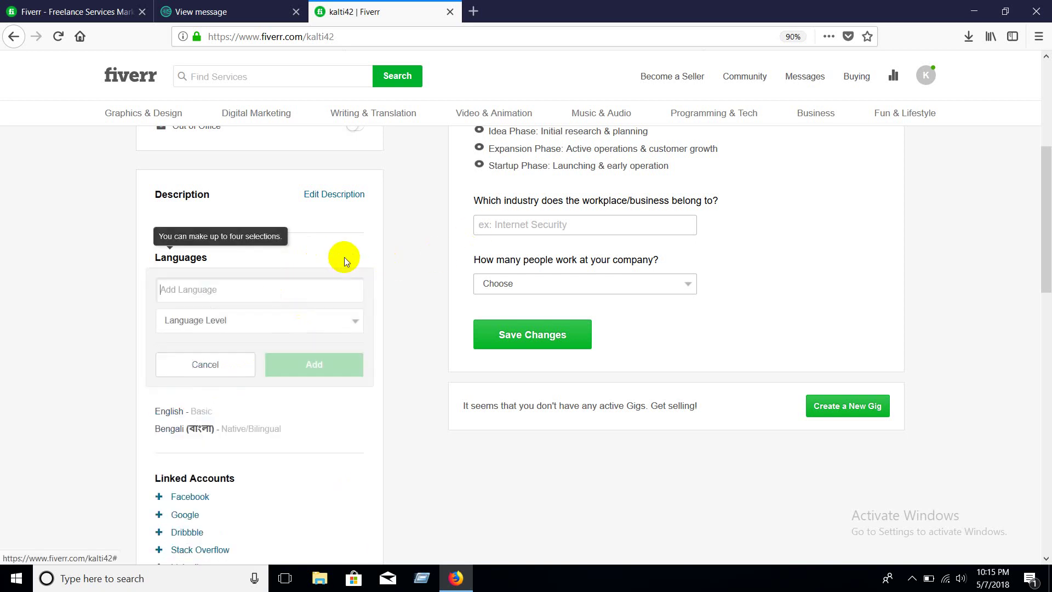
pyautogui.click(226, 292)
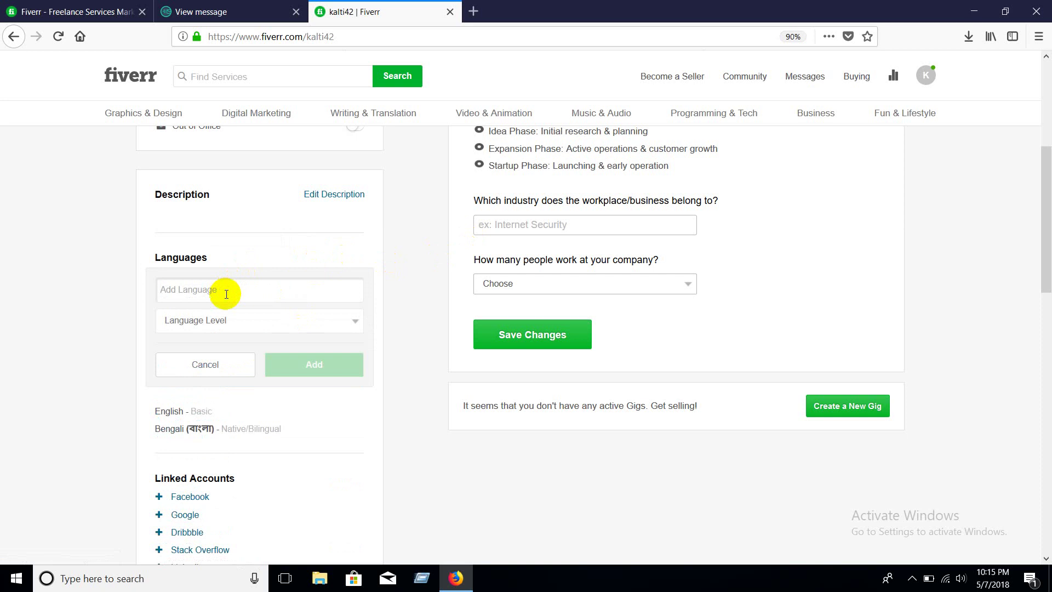
pyautogui.write('Hin')
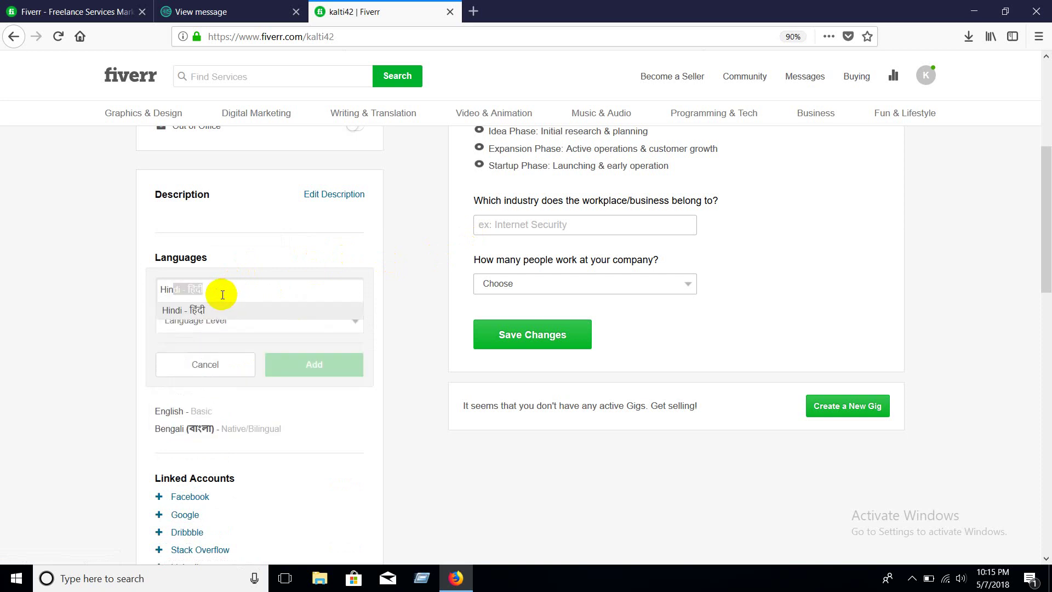
pyautogui.click(211, 312)
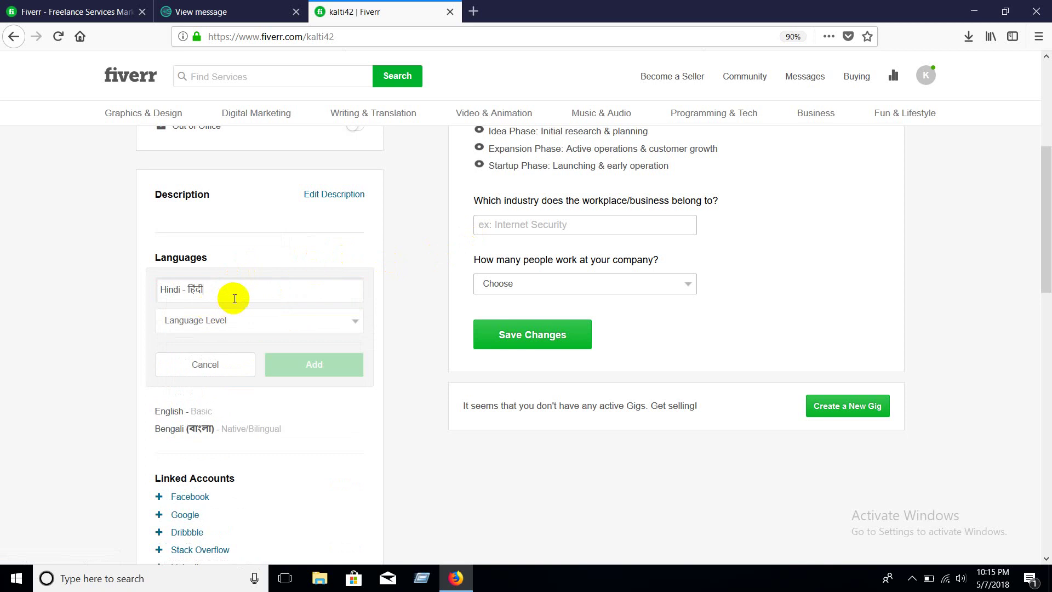
pyautogui.click(238, 315)
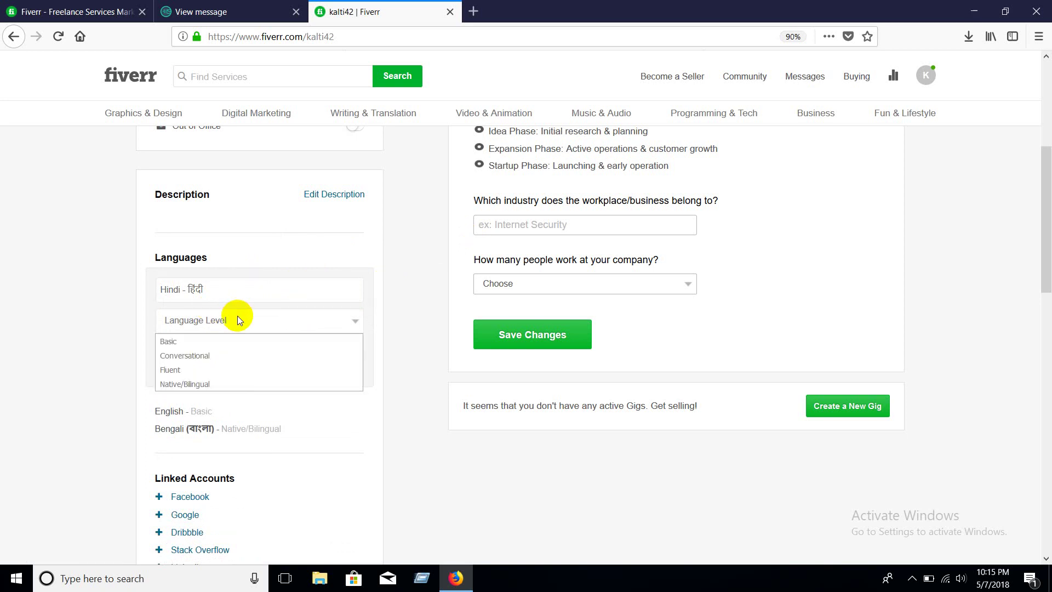
pyautogui.click(209, 345)
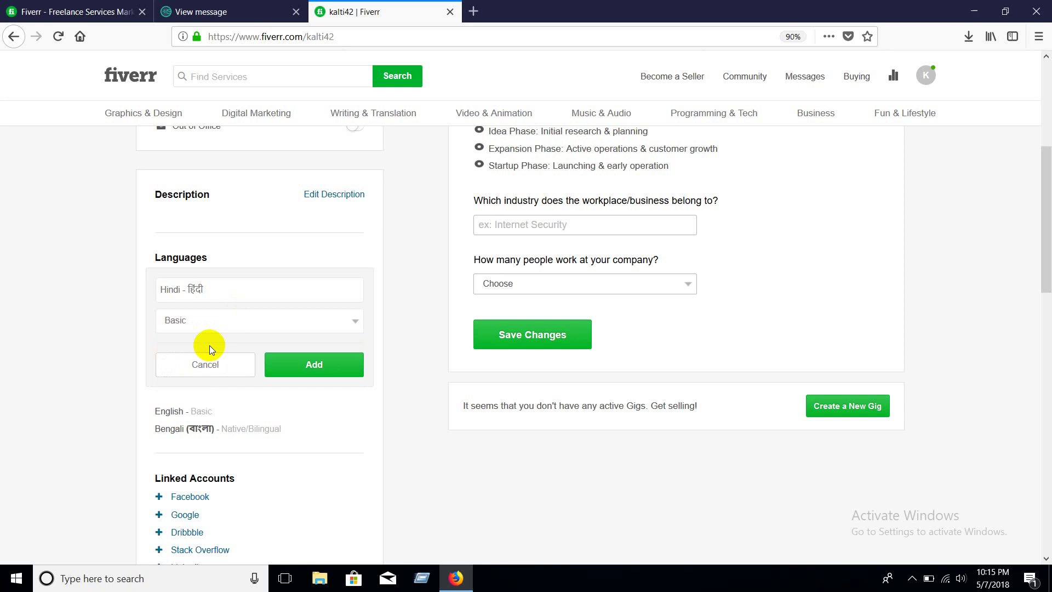
pyautogui.click(306, 367)
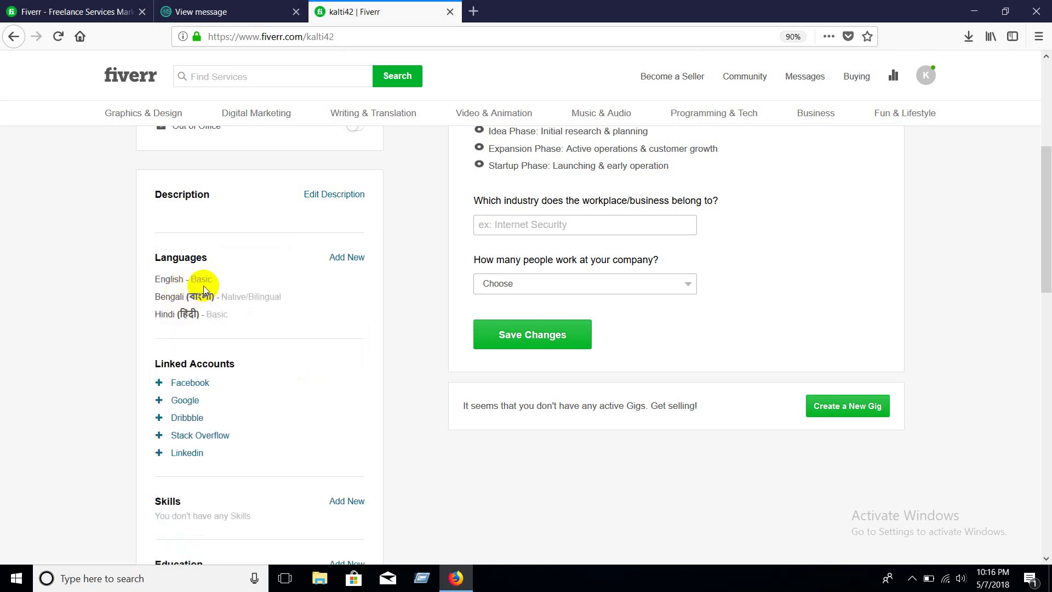
# Open the Facebook linked-account login, close it unlinked, then open the Add New skill form.
pyautogui.scroll(-1, 203, 285)
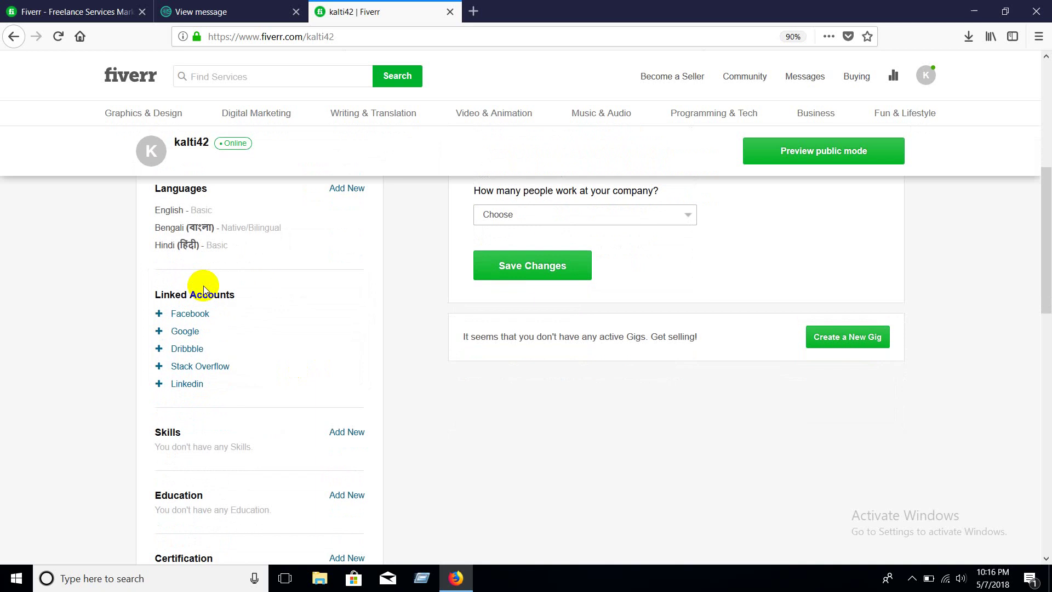
pyautogui.doubleClick(171, 303)
pyautogui.click(171, 308)
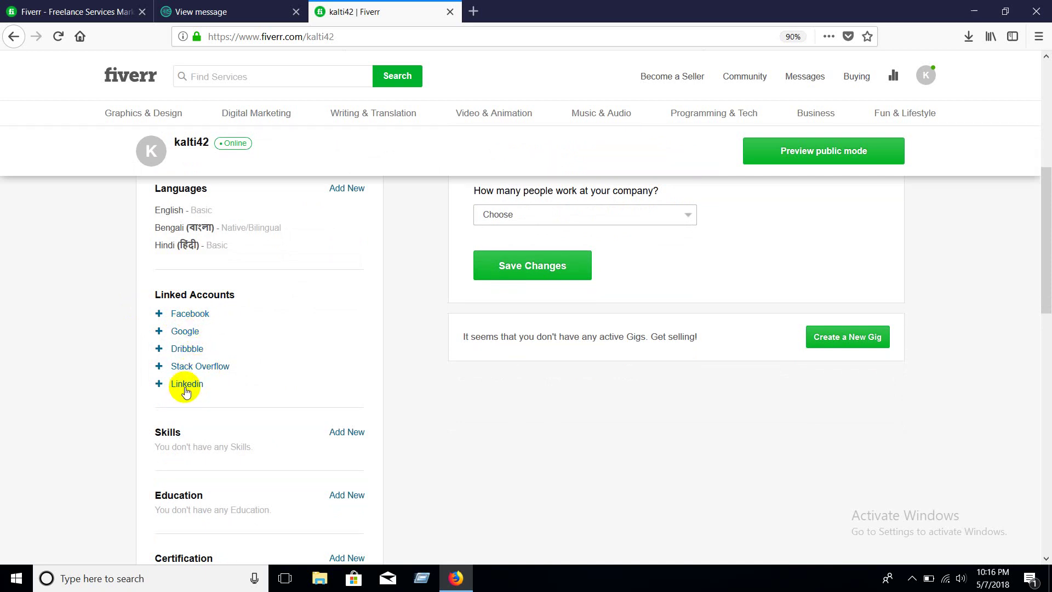
pyautogui.click(195, 314)
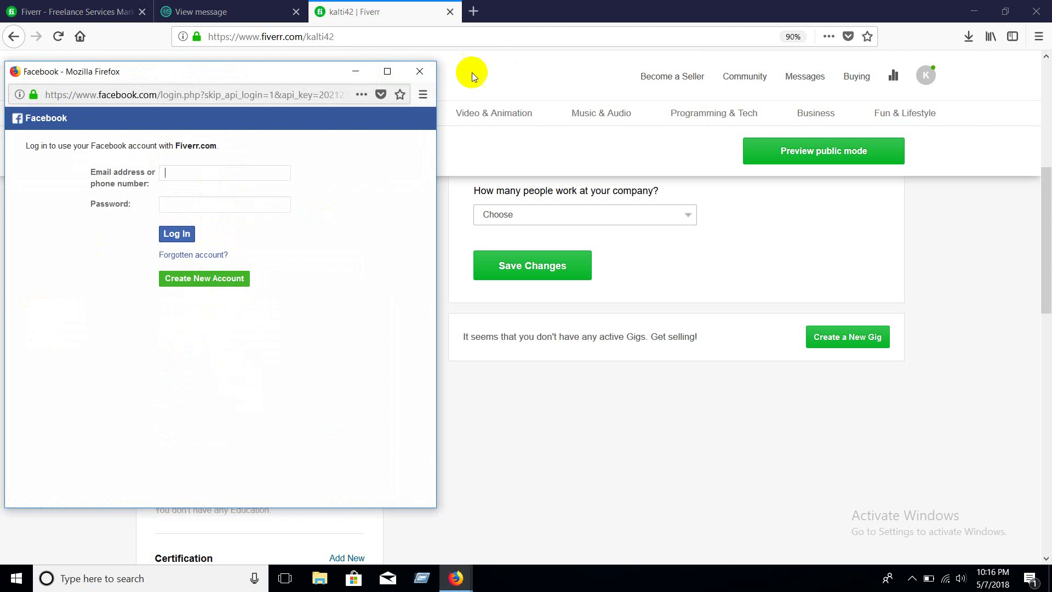
pyautogui.click(418, 71)
pyautogui.scroll(-3, 246, 351)
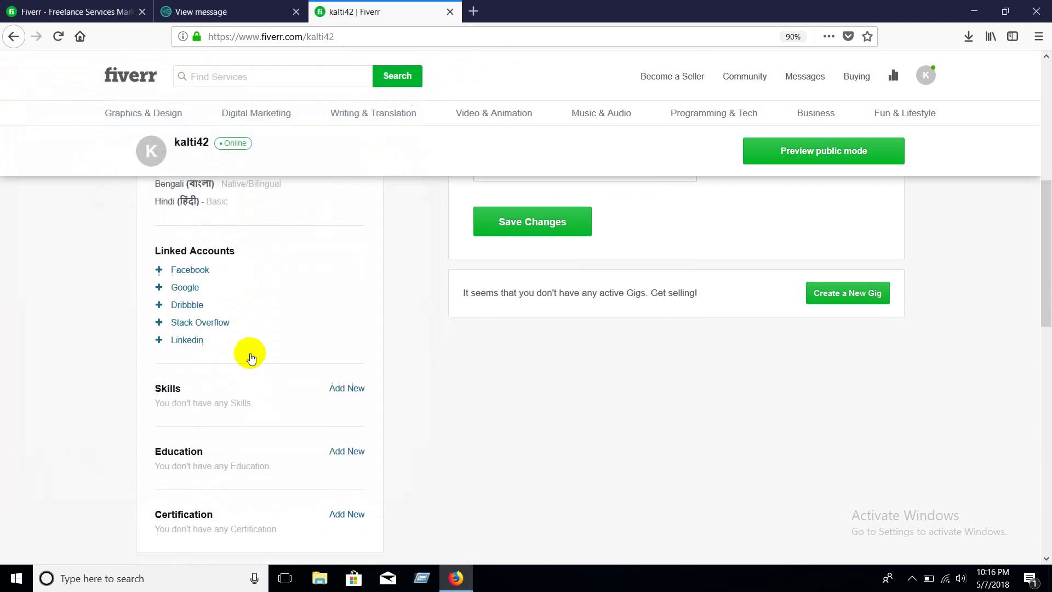
pyautogui.click(346, 294)
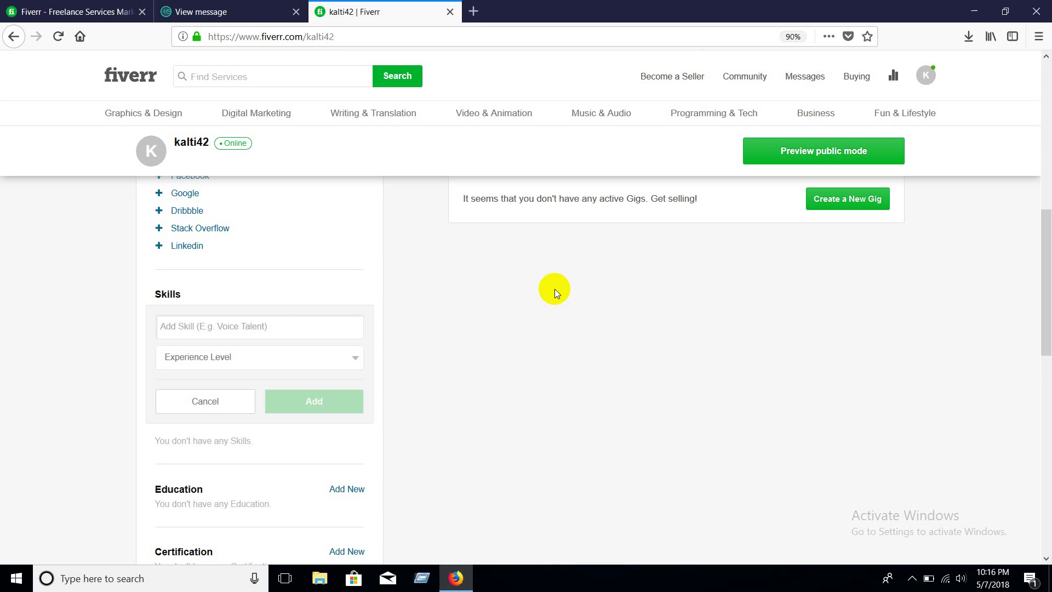
# Add the skill Php7 at Beginner level.
pyautogui.write('Php')
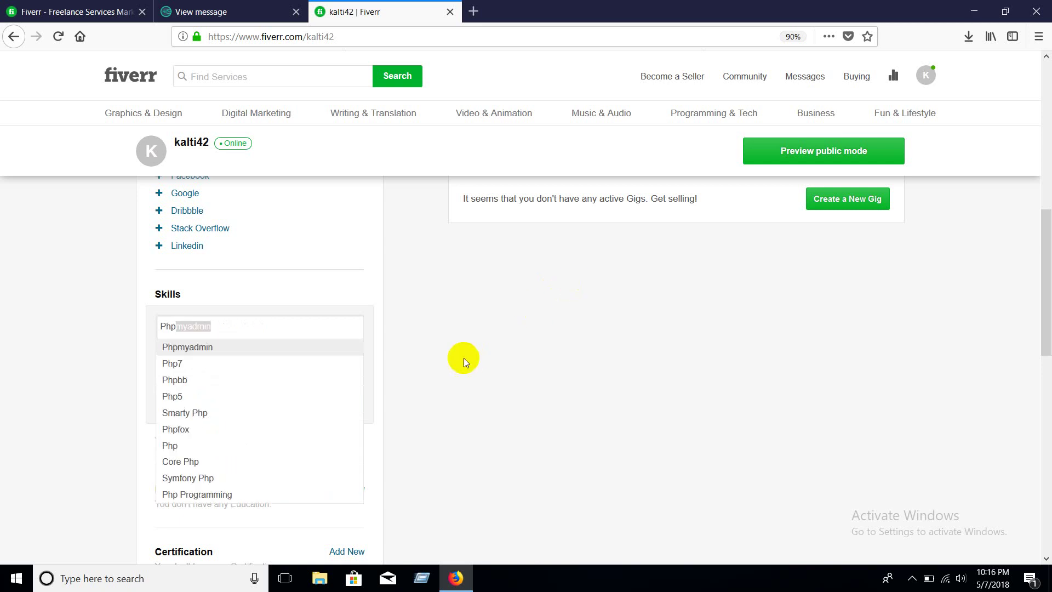
pyautogui.click(190, 362)
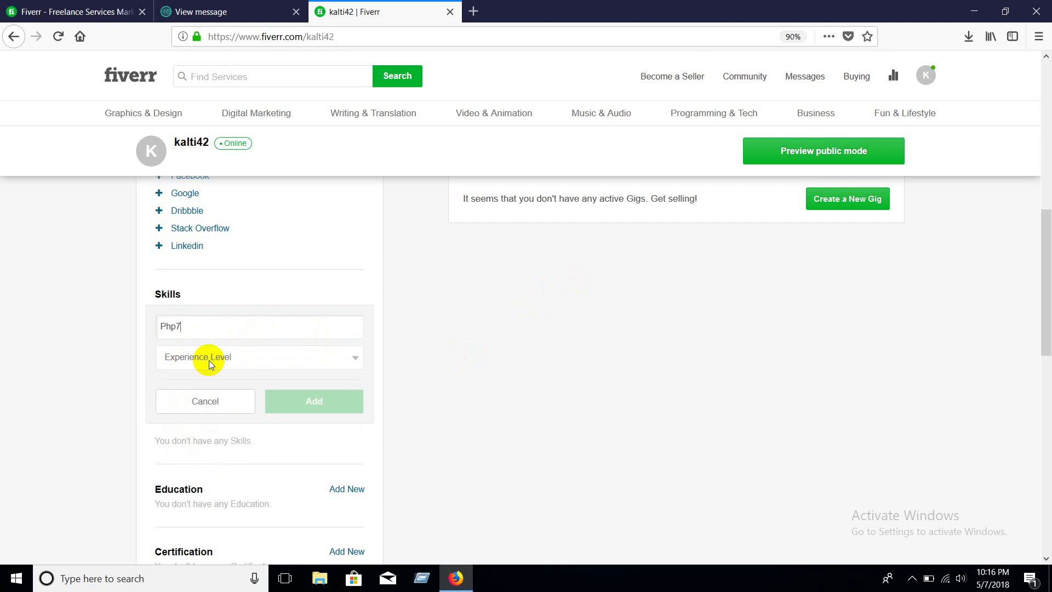
pyautogui.click(211, 364)
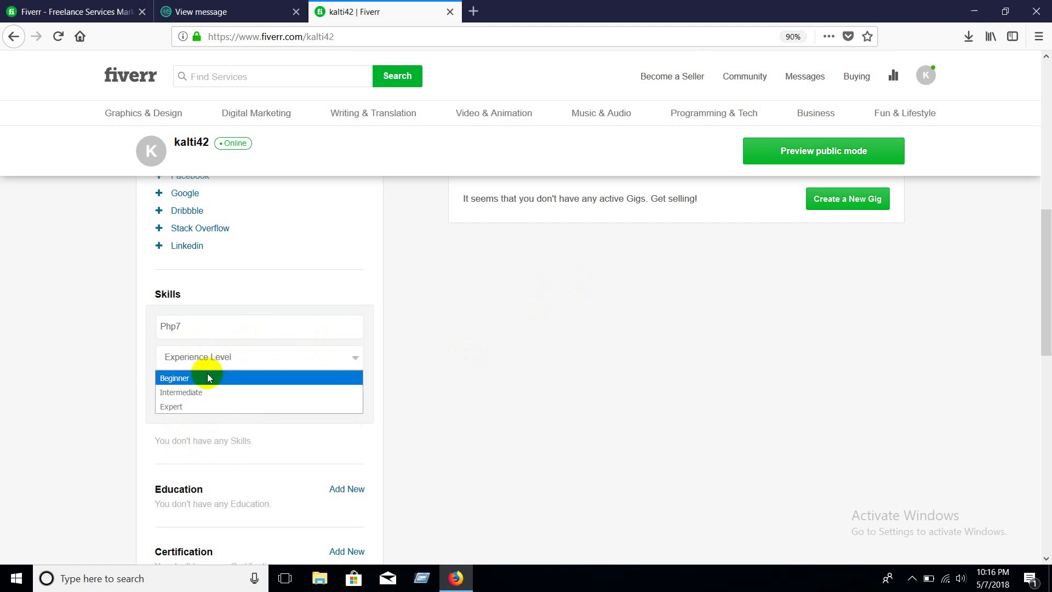
pyautogui.click(207, 373)
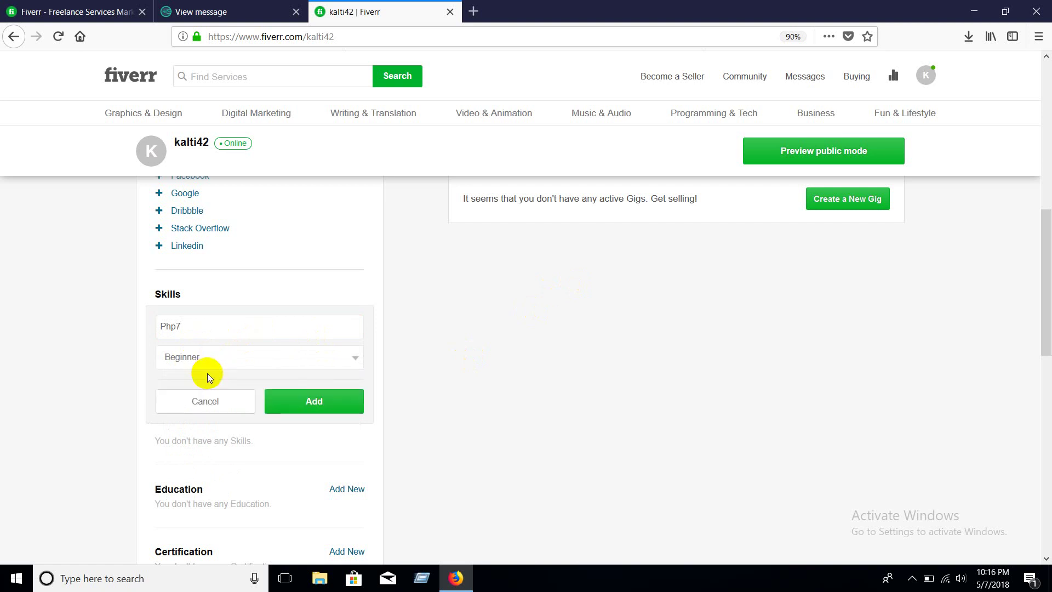
pyautogui.click(315, 406)
# Add the skill Html Css Javascript at Expert level.
pyautogui.click(354, 296)
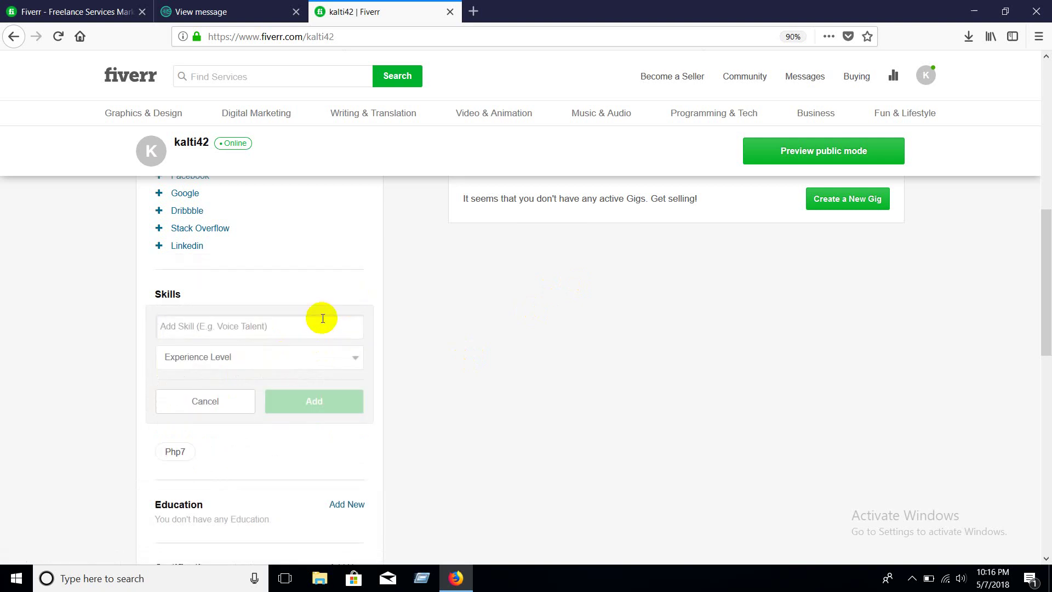
pyautogui.write('Html')
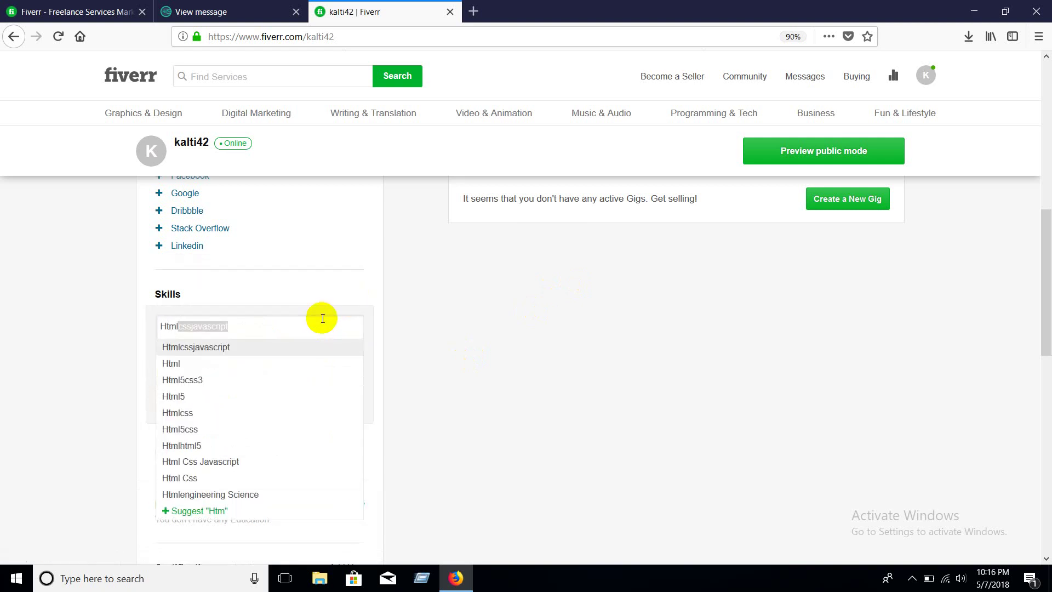
pyautogui.click(218, 461)
pyautogui.click(265, 360)
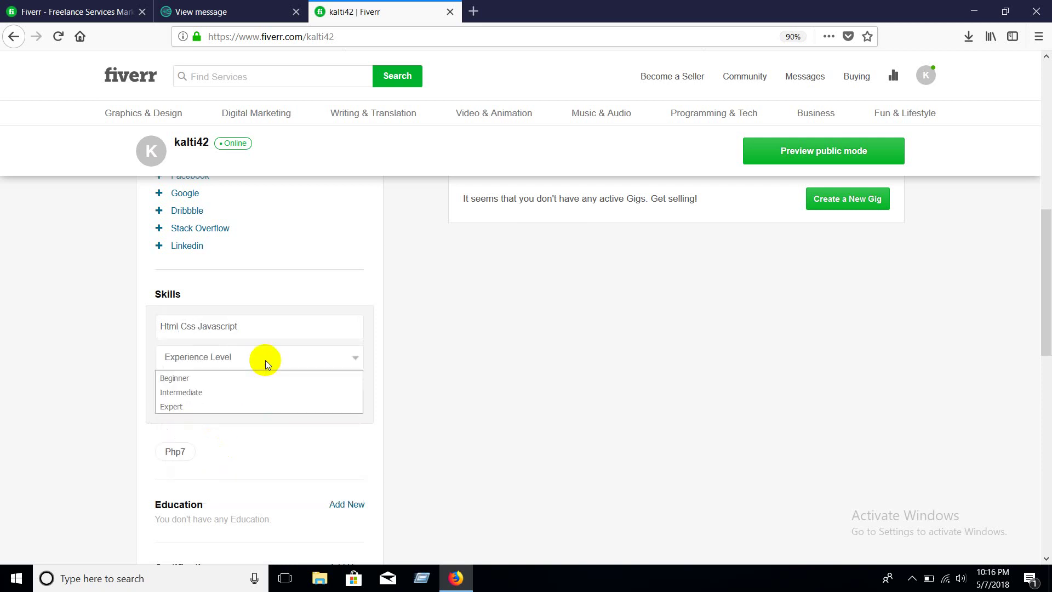
pyautogui.click(211, 403)
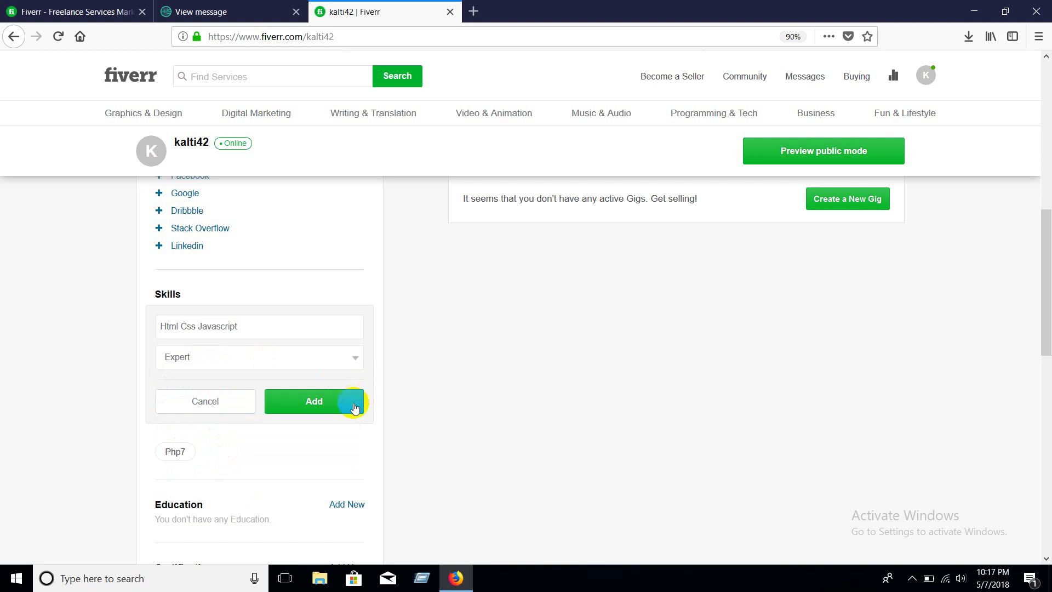
pyautogui.click(337, 402)
# Add the skill Wordpress Developer at Intermediate level.
pyautogui.click(345, 296)
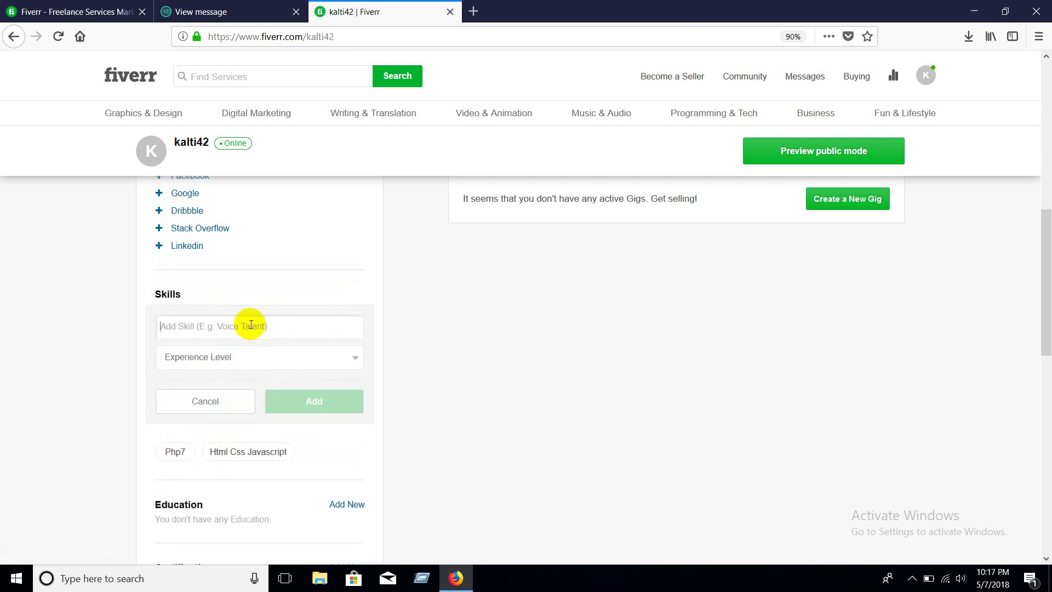
pyautogui.write('Web D')
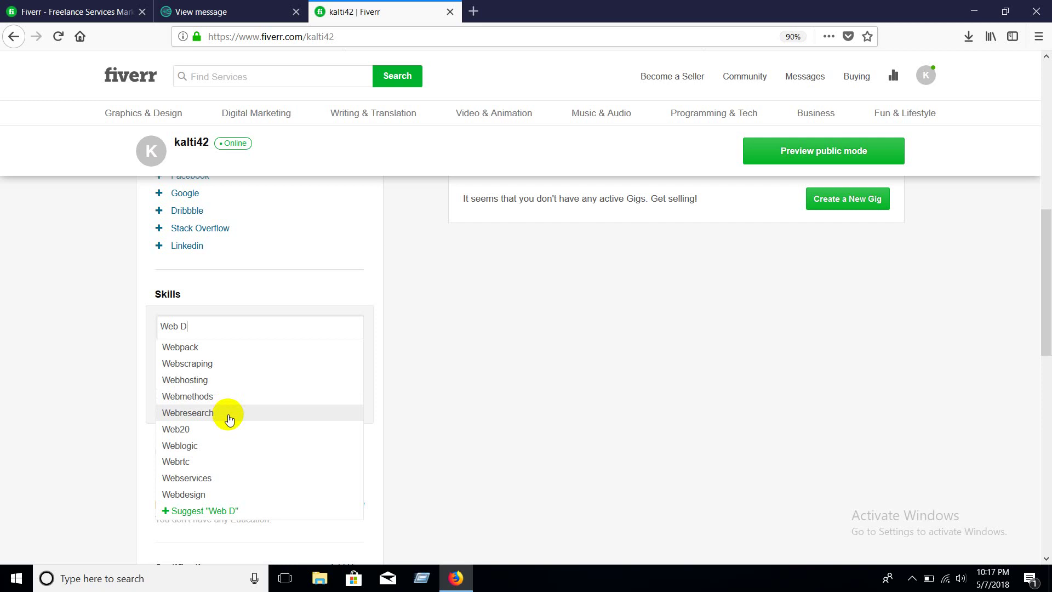
pyautogui.scroll(-1, 229, 419)
pyautogui.scroll(1, 229, 420)
pyautogui.press('BackSpace')
pyautogui.press('BackSpace')
pyautogui.press('BackSpace')
pyautogui.press('BackSpace')
pyautogui.press('BackSpace')
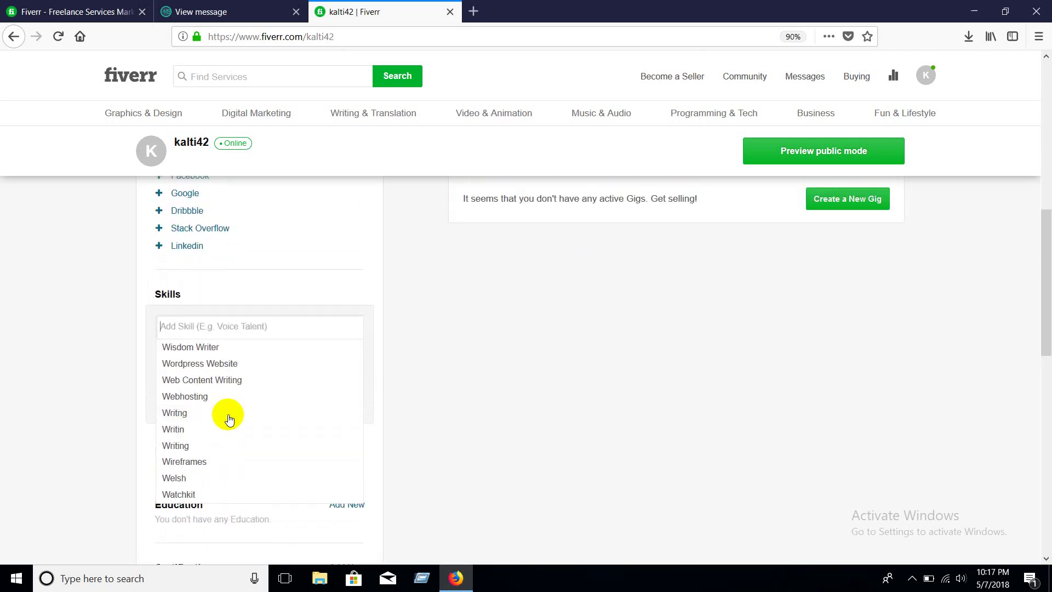
pyautogui.write('Wordp')
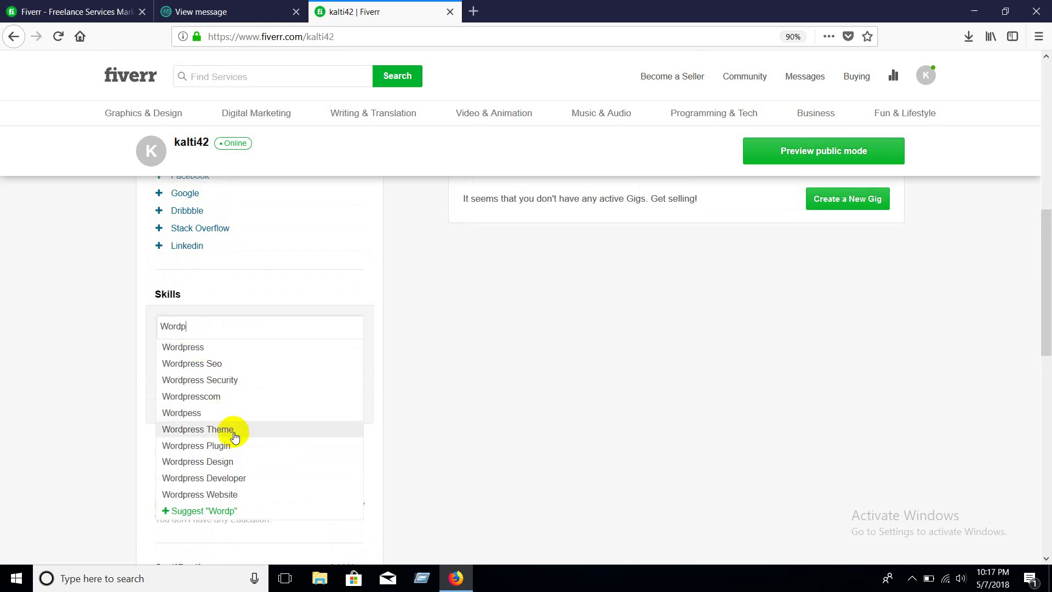
pyautogui.click(232, 478)
pyautogui.click(208, 352)
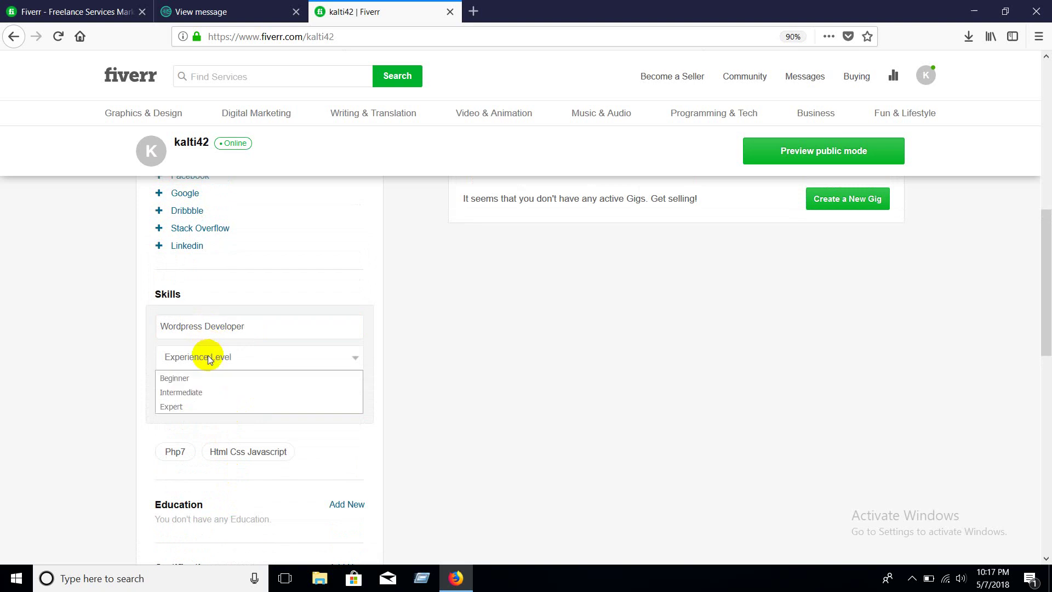
pyautogui.click(222, 392)
pyautogui.click(303, 405)
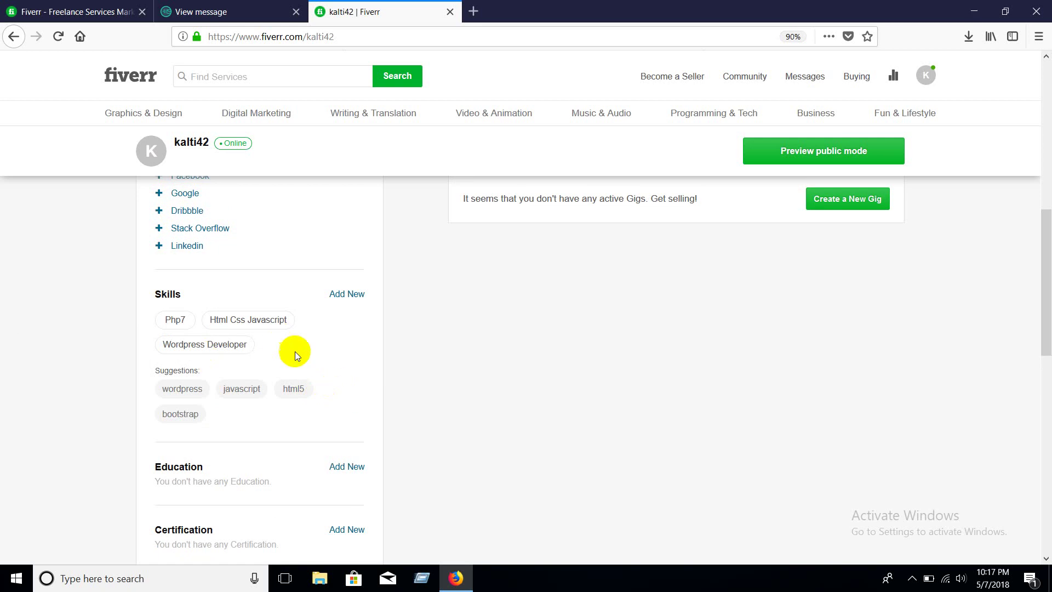
pyautogui.scroll(-3, 245, 355)
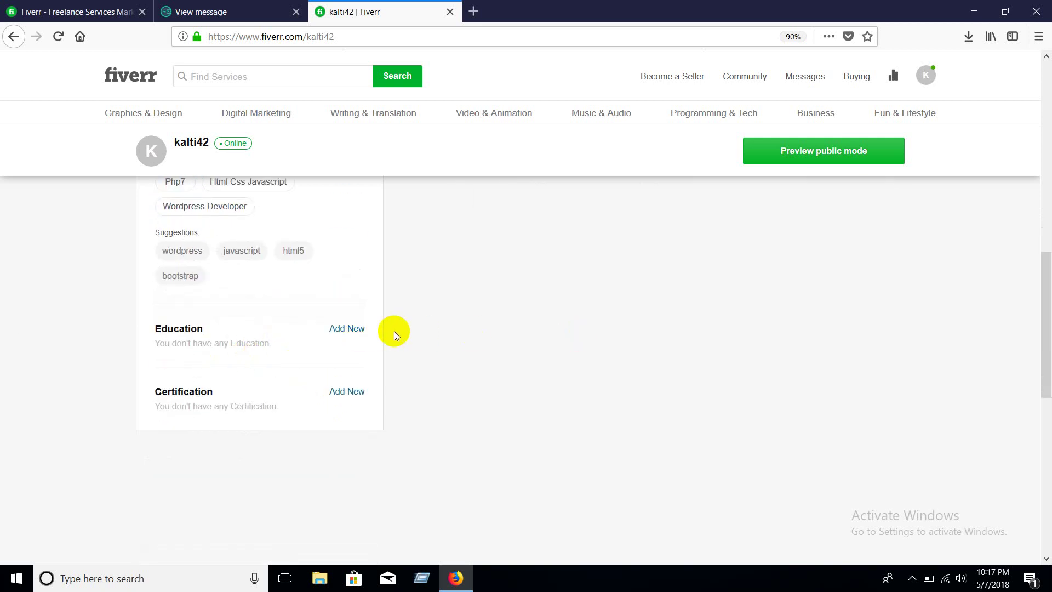
# Start a new education entry with Bangladesh as the college's country.
pyautogui.click(347, 329)
pyautogui.scroll(-1, 479, 343)
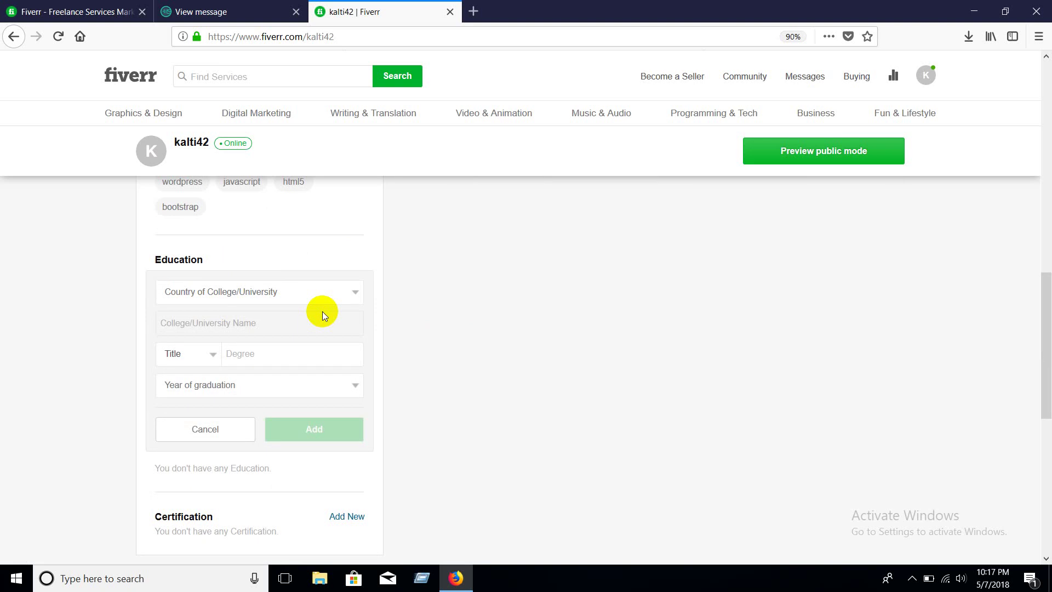
pyautogui.click(313, 288)
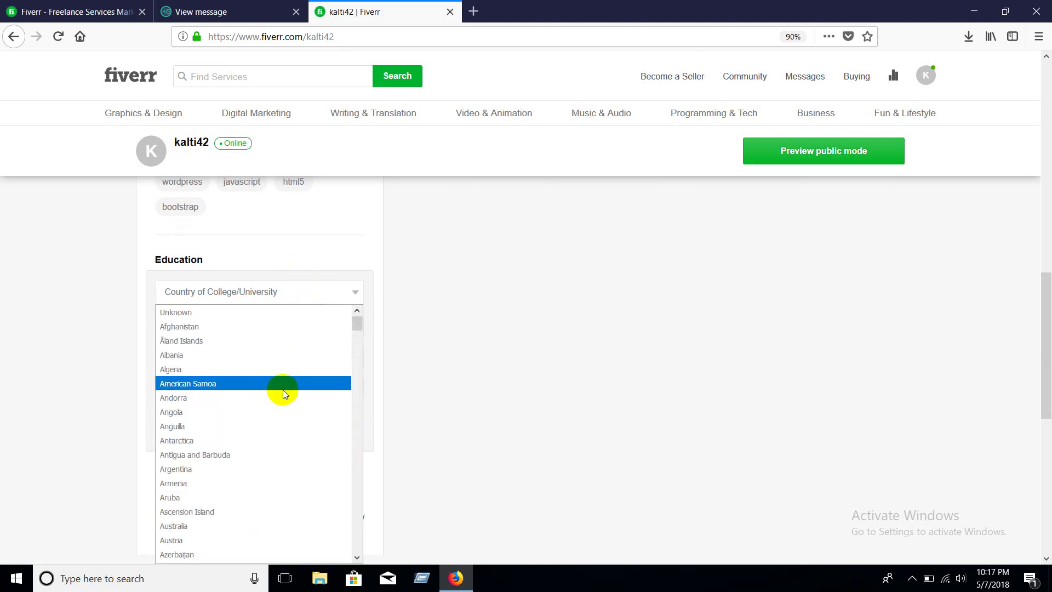
pyautogui.write('ban')
pyautogui.press('Down')
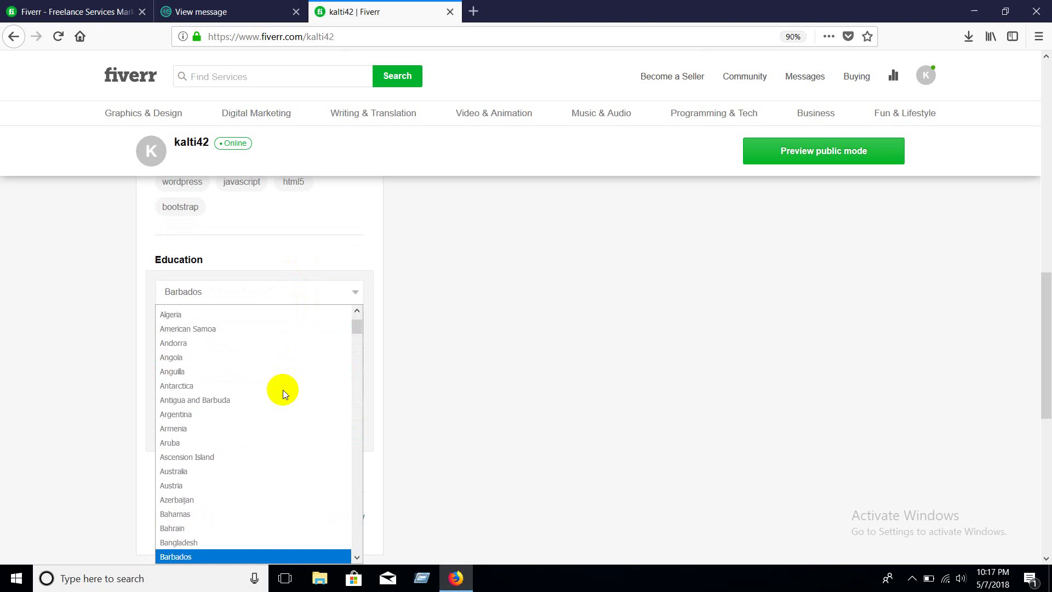
pyautogui.click(195, 543)
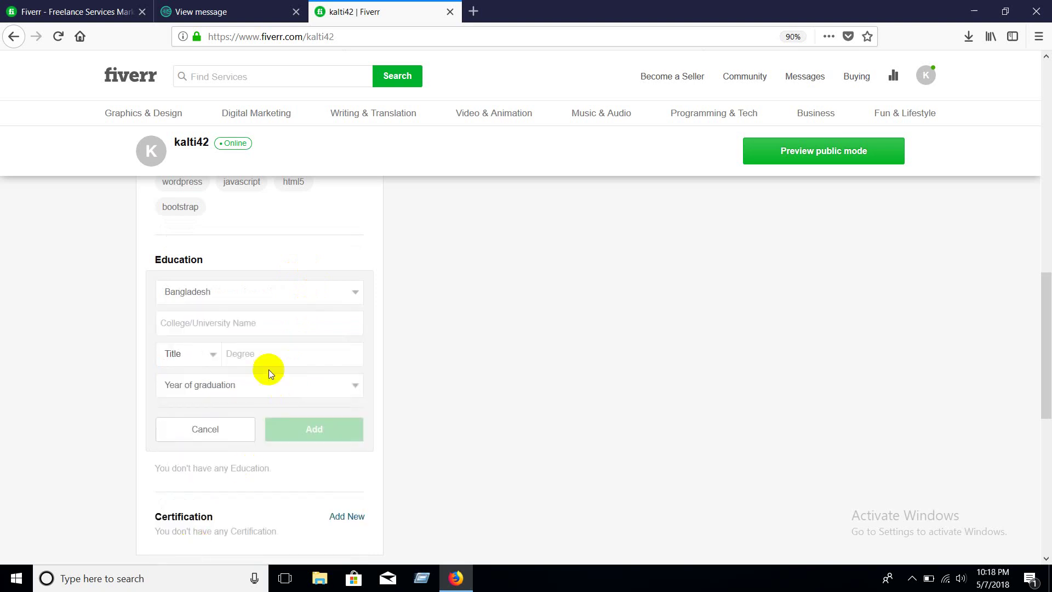
# Set the institution to National University Of Bangladesh.
pyautogui.click(231, 327)
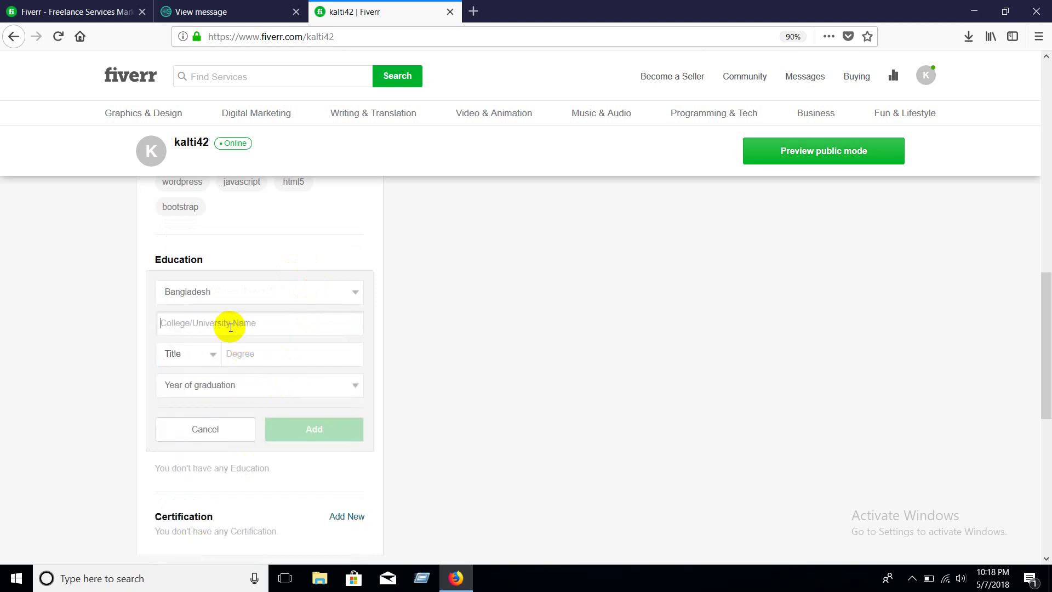
pyautogui.write('Not')
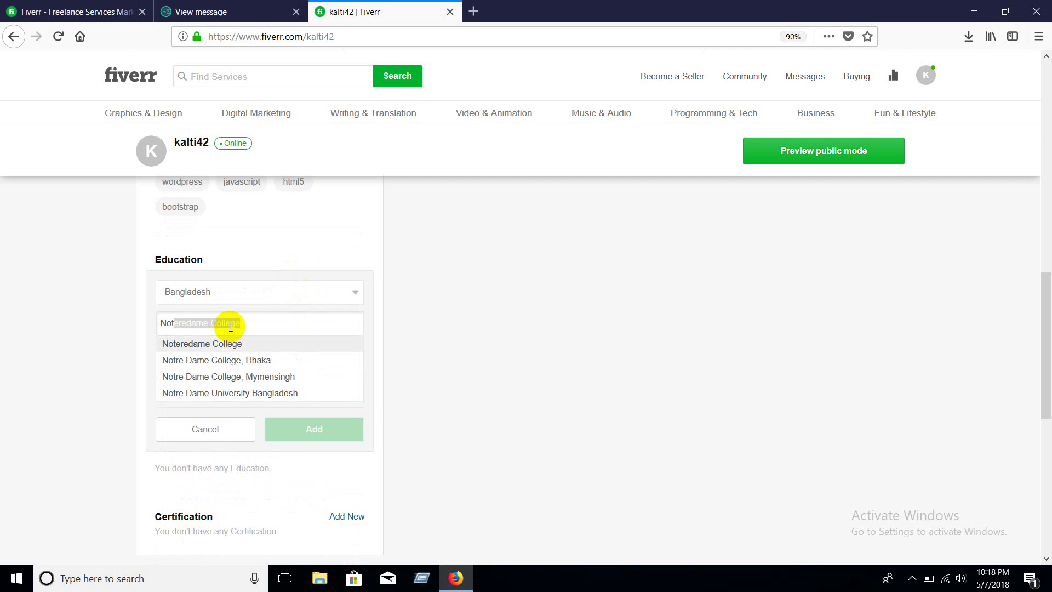
pyautogui.click(240, 394)
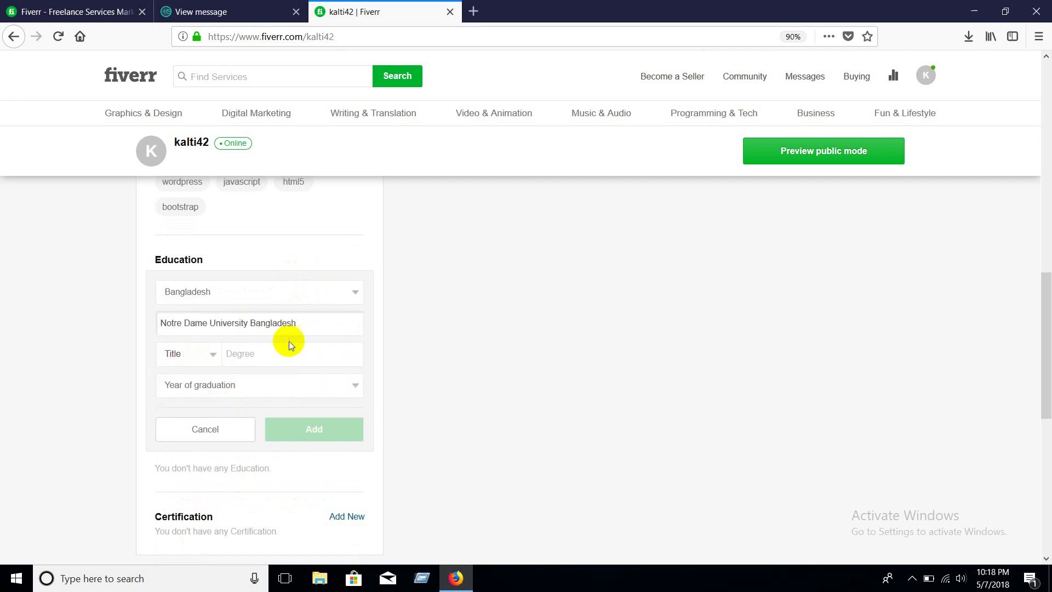
pyautogui.moveTo(319, 323); pyautogui.dragTo(133, 311)
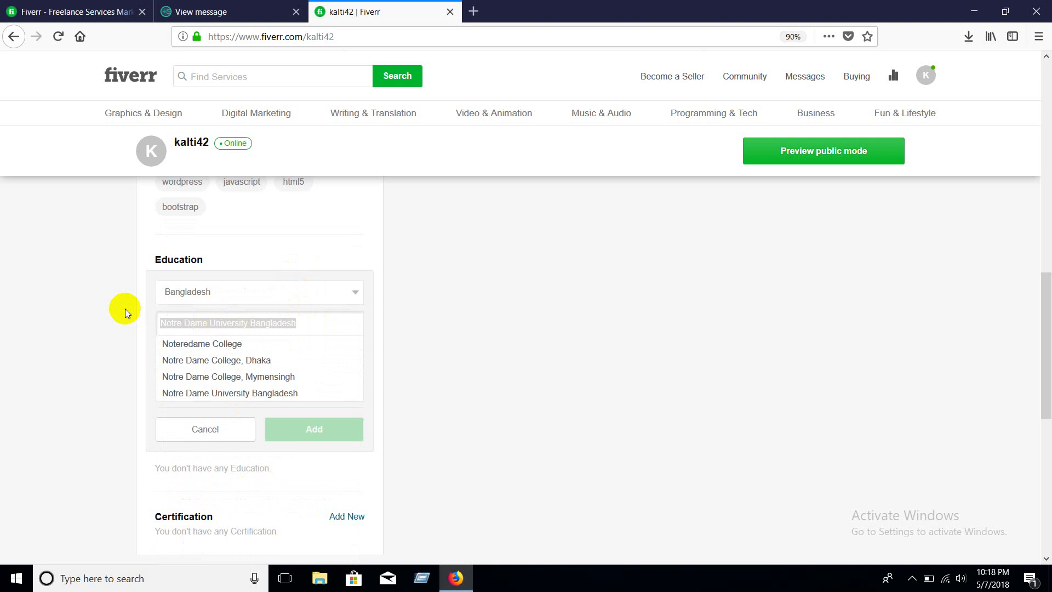
pyautogui.press('BackSpace')
pyautogui.write('Ns')
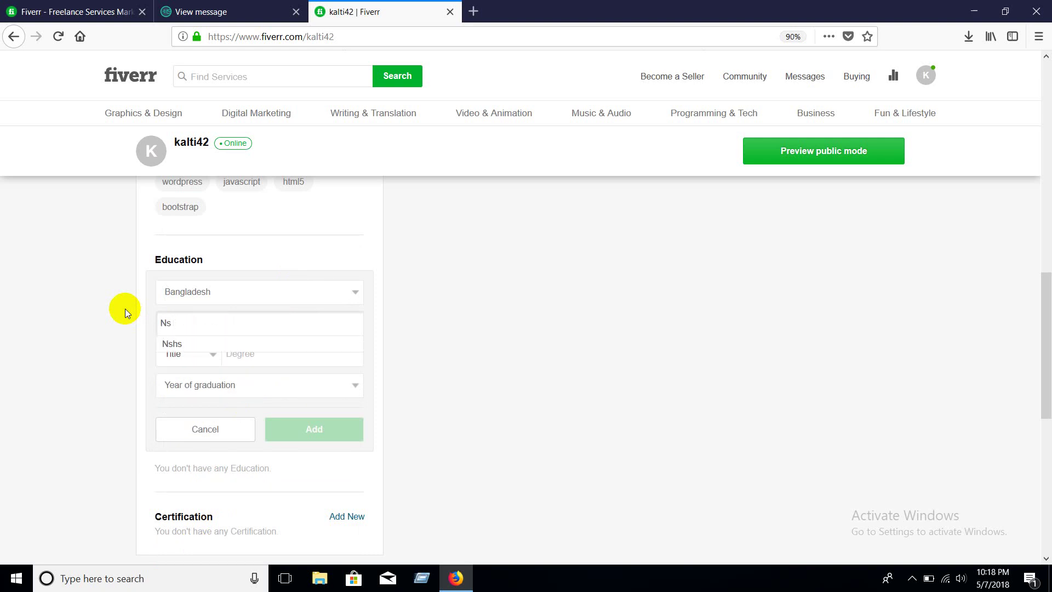
pyautogui.press('BackSpace')
pyautogui.press('BackSpace')
pyautogui.write('Na')
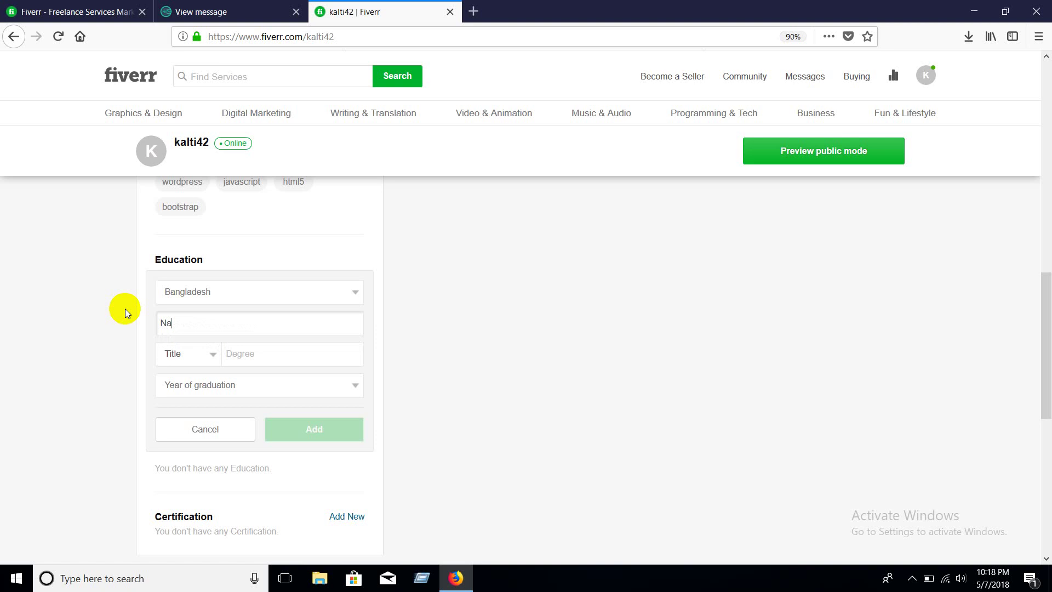
pyautogui.write('tu')
pyautogui.press('BackSpace')
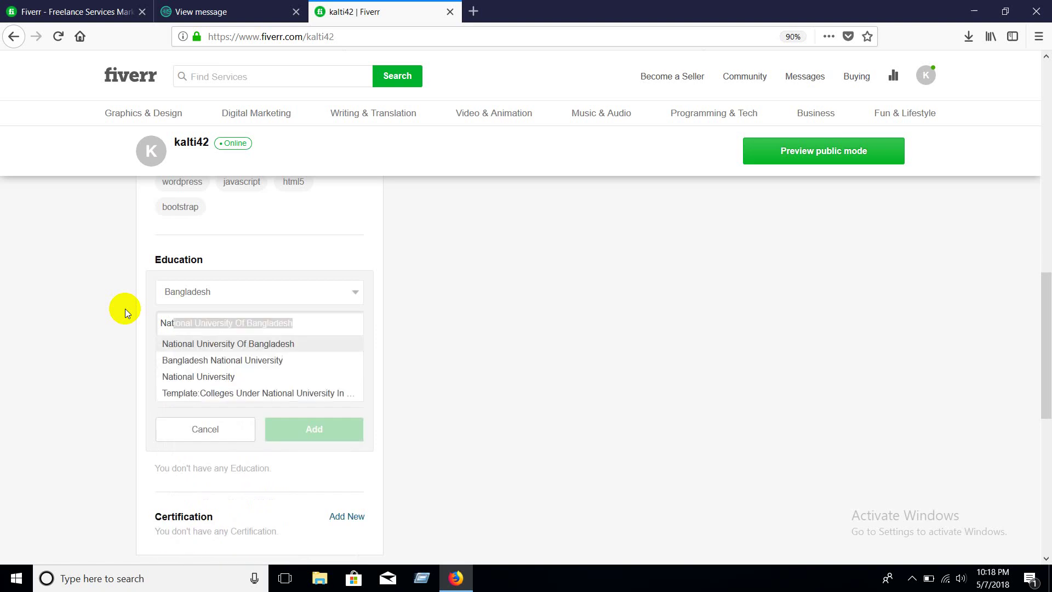
pyautogui.scroll(-2, 124, 308)
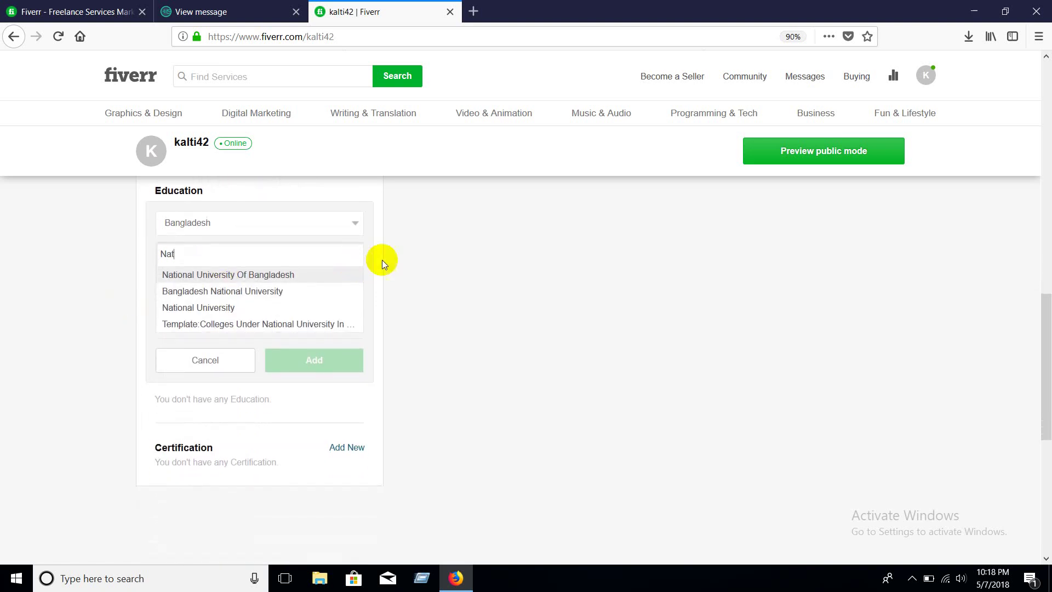
pyautogui.click(267, 274)
# Set the degree to B.Sc. in Textile Engineering.
pyautogui.click(213, 295)
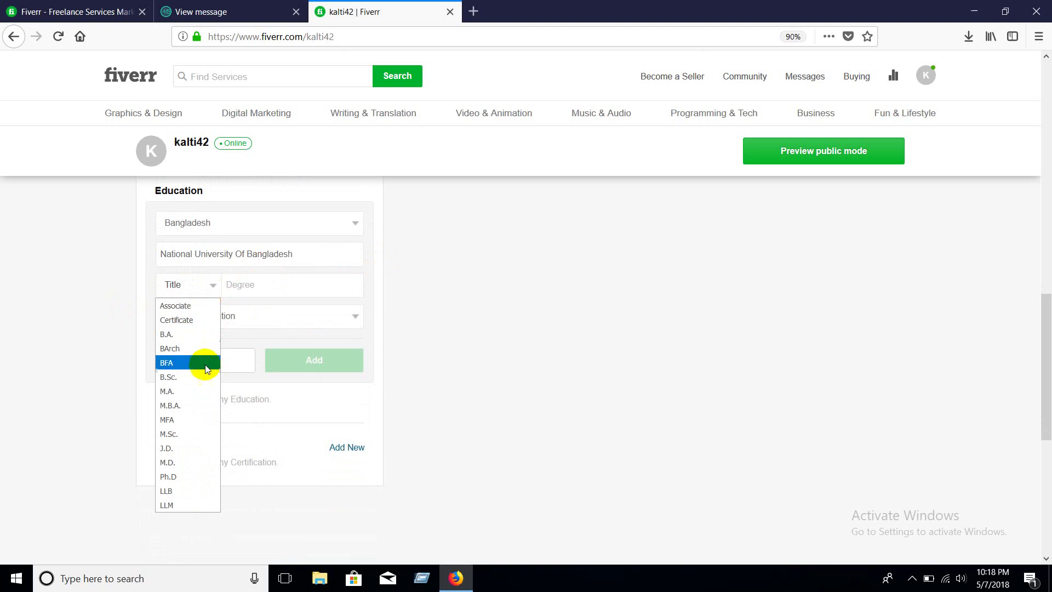
pyautogui.click(197, 377)
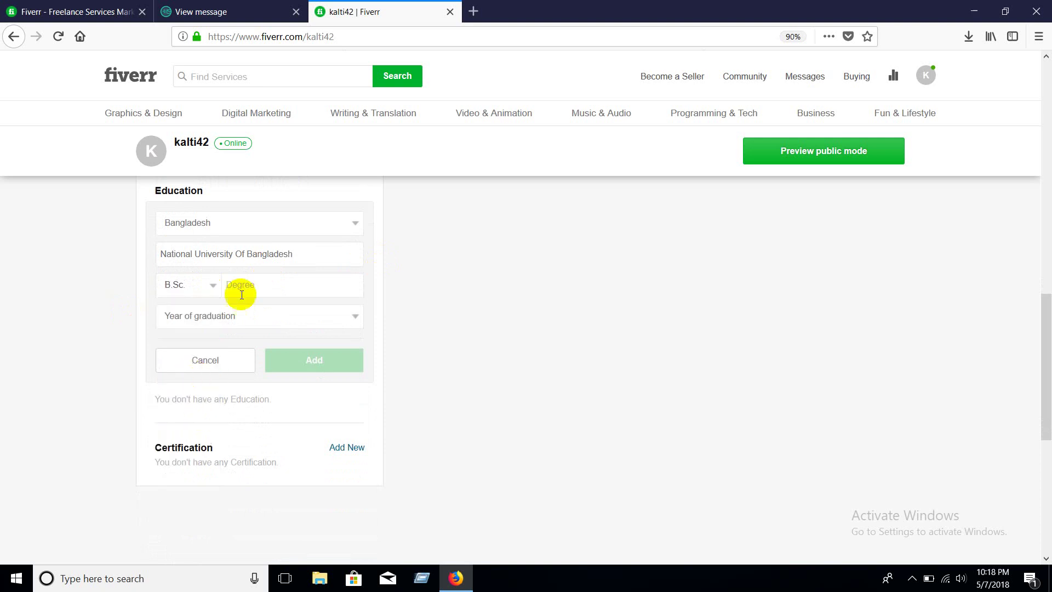
pyautogui.click(262, 281)
pyautogui.write('In')
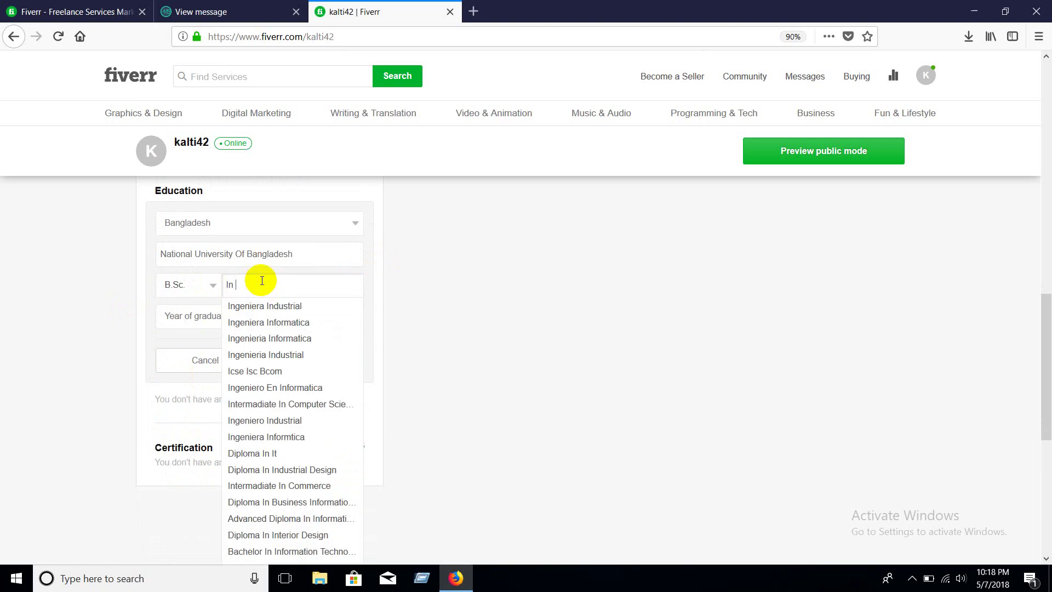
pyautogui.write(' T')
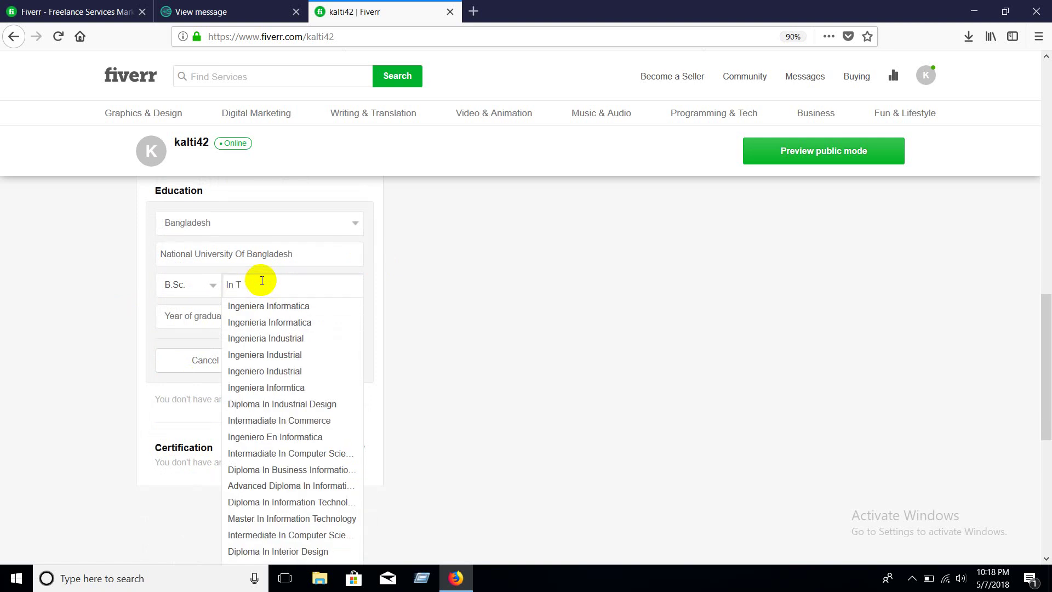
pyautogui.write('exti')
pyautogui.press('BackSpace')
pyautogui.press('BackSpace')
pyautogui.press('BackSpace')
pyautogui.press('BackSpace')
pyautogui.press('BackSpace')
pyautogui.press('BackSpace')
pyautogui.press('BackSpace')
pyautogui.press('BackSpace')
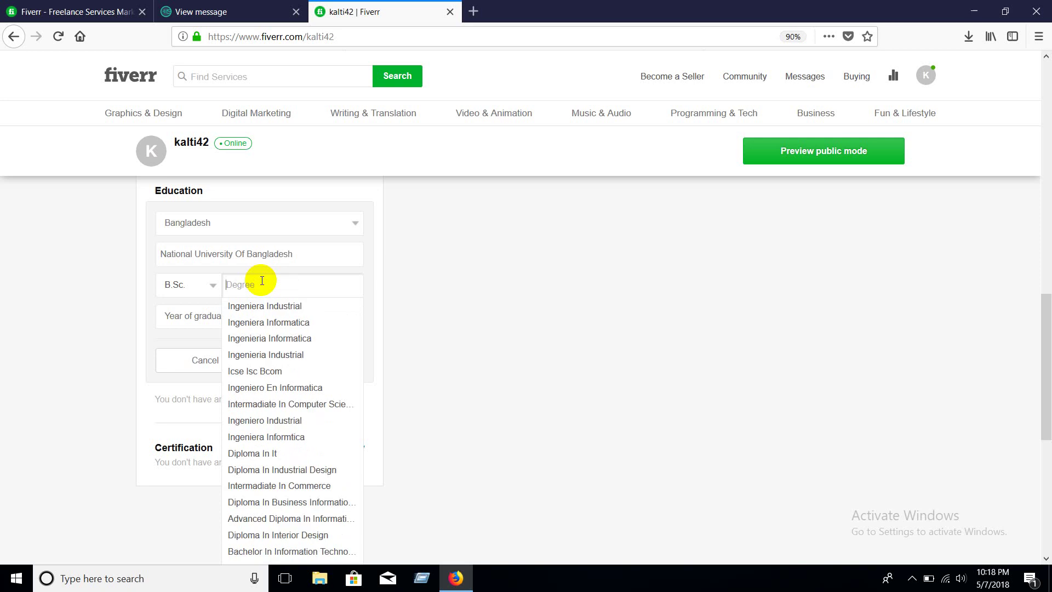
pyautogui.write('Tex')
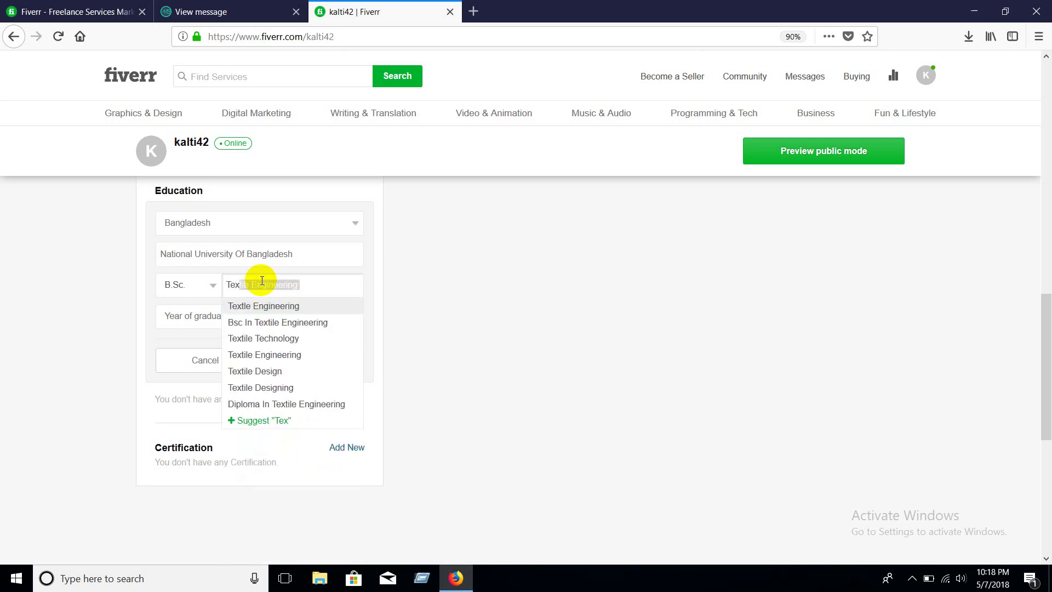
pyautogui.click(264, 305)
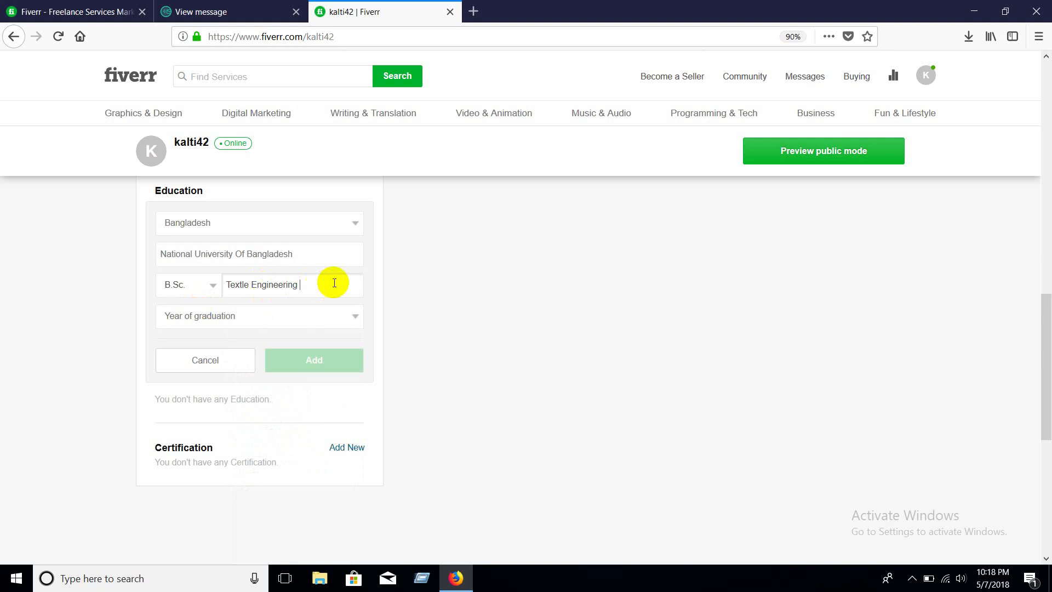
# Choose 1972 as graduation year and add the education entry.
pyautogui.click(260, 318)
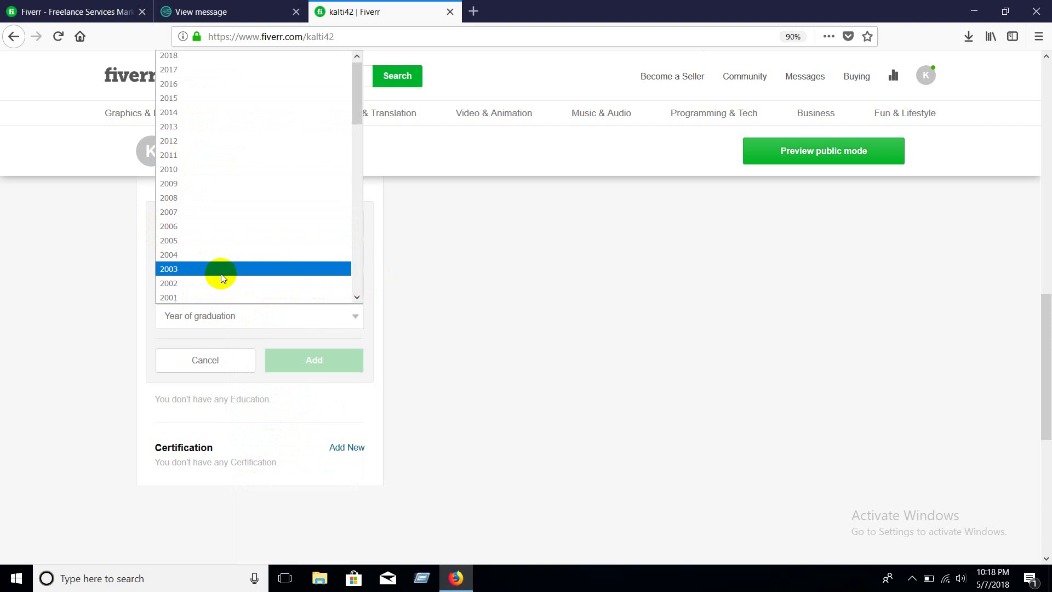
pyautogui.scroll(-11, 221, 274)
pyautogui.click(169, 230)
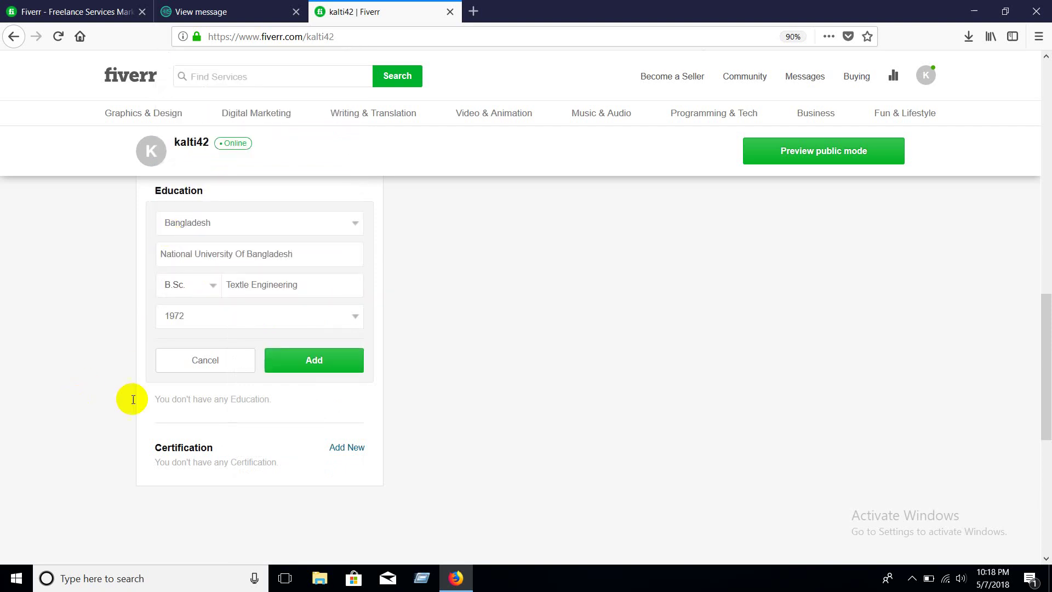
pyautogui.click(307, 367)
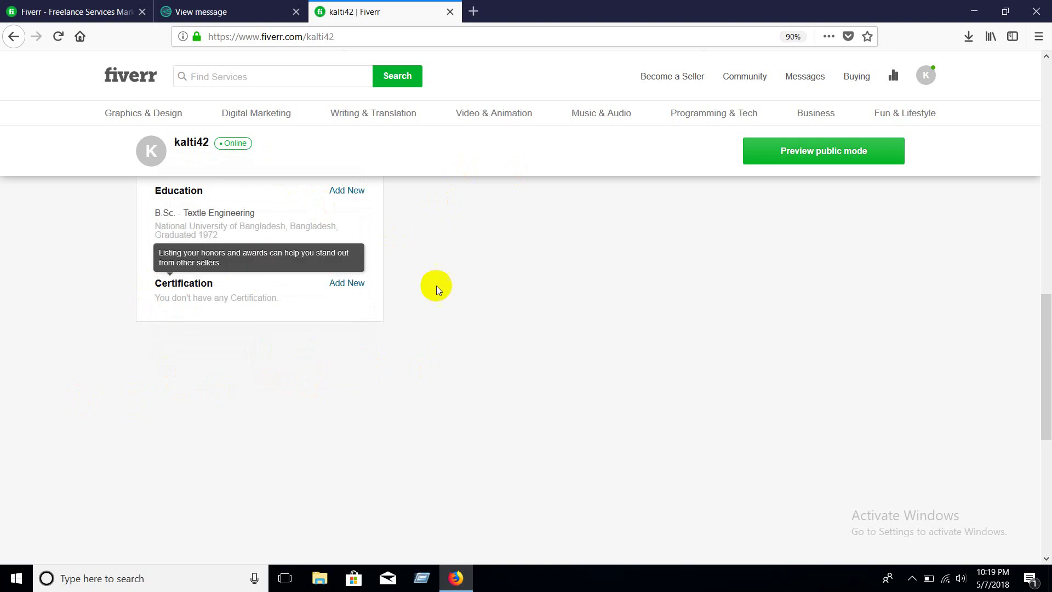
pyautogui.click(347, 284)
# Add a certification with the certificate name, 'Web Design' as issuer, and year 2018.
pyautogui.click(185, 318)
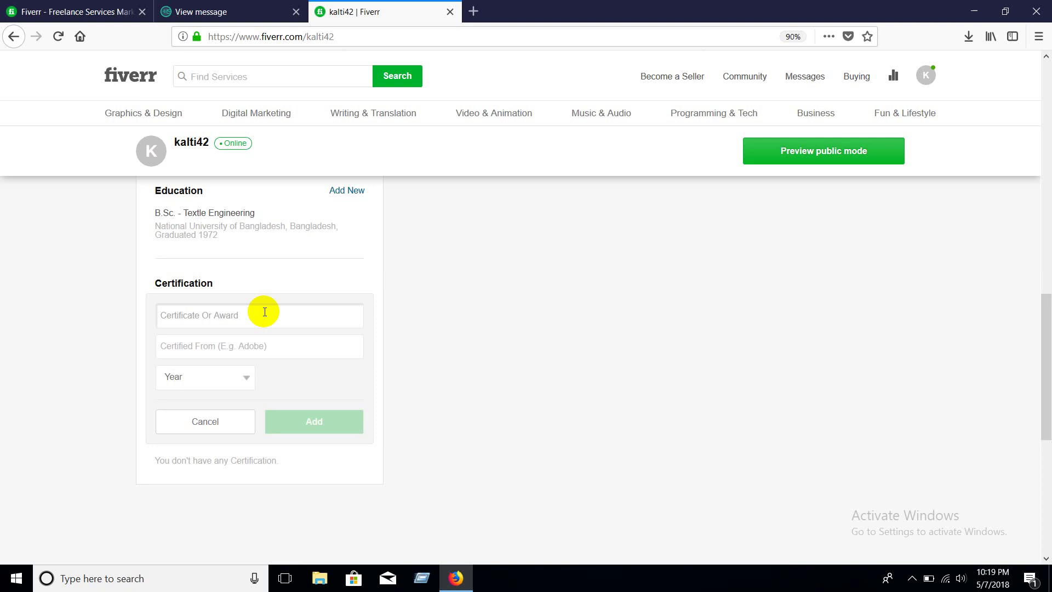
pyautogui.write('Sheik Kamal It')
pyautogui.click(240, 346)
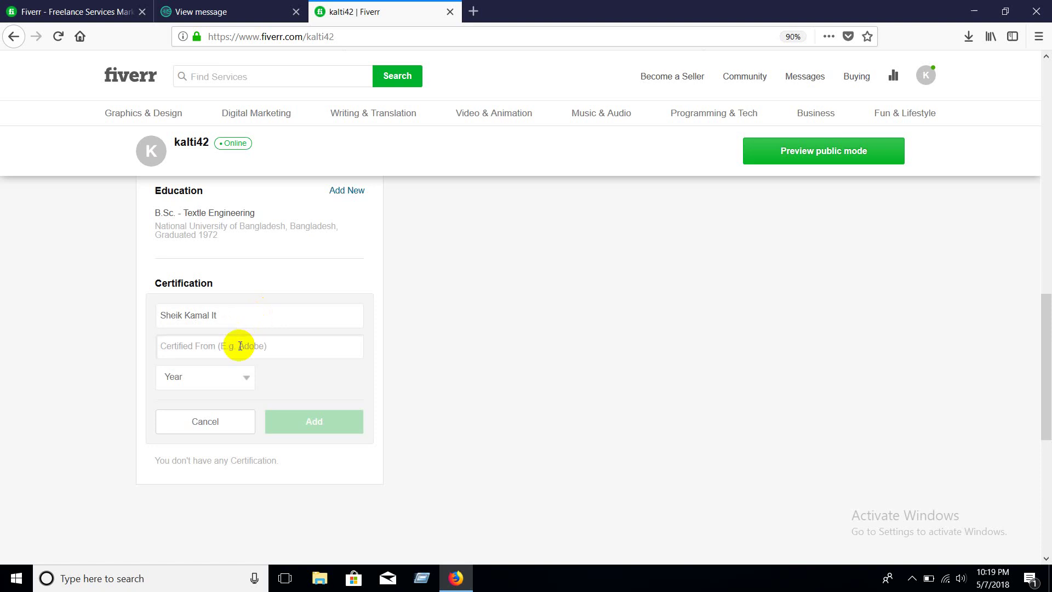
pyautogui.write('Web Design')
pyautogui.click(192, 376)
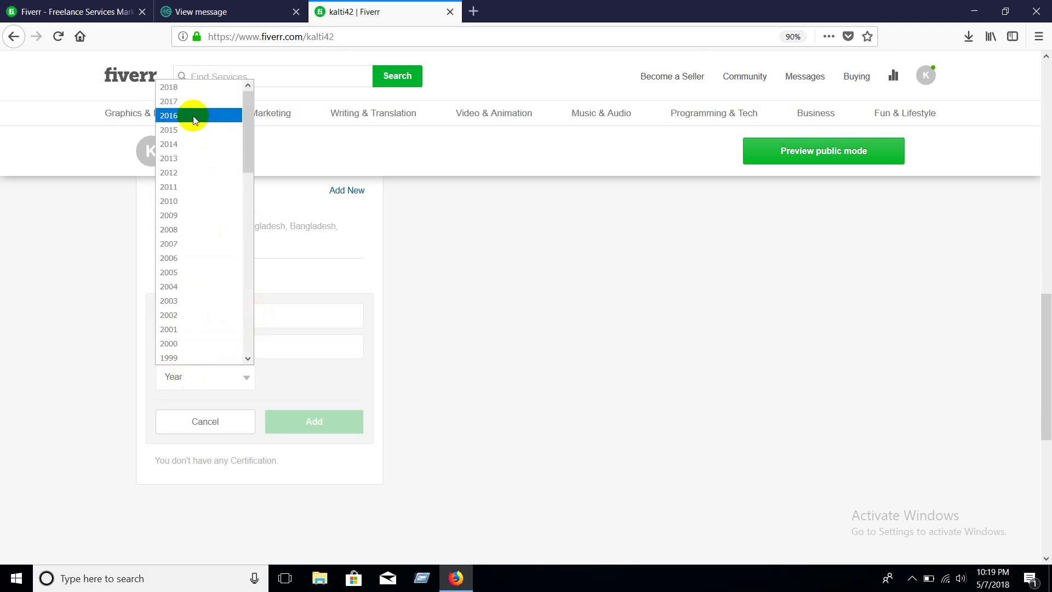
pyautogui.click(186, 88)
pyautogui.click(326, 426)
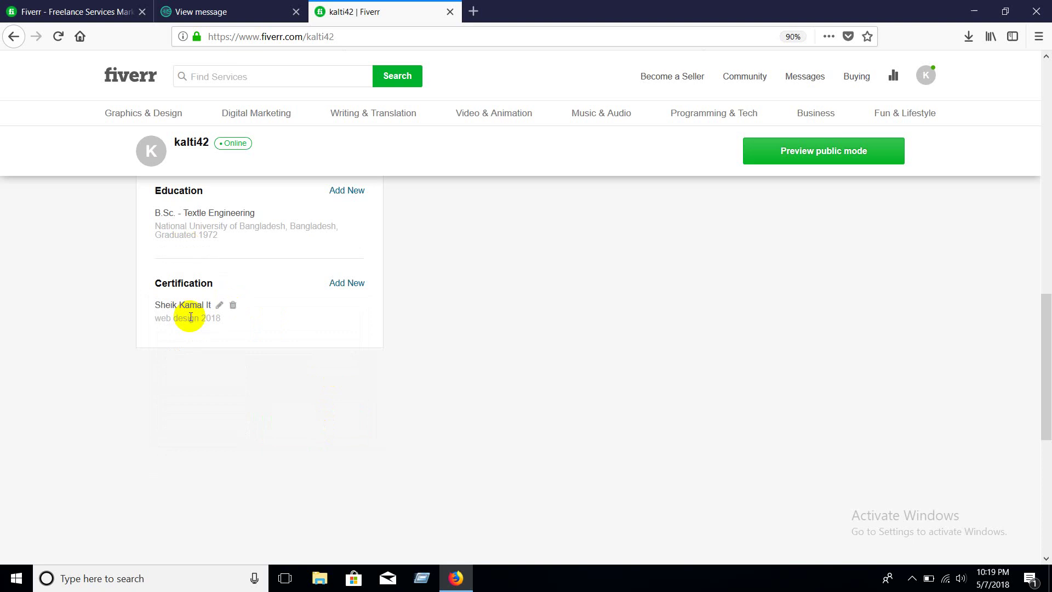
# Reload the profile and answer I'm a freelancer and Idea Phase: Initial research & planning.
pyautogui.scroll(10, 461, 263)
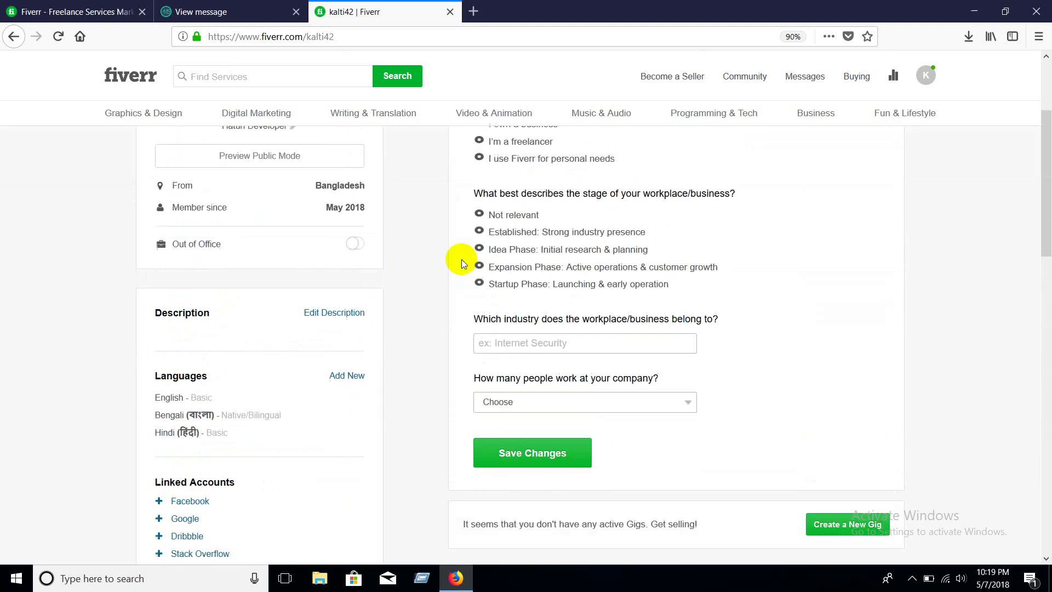
pyautogui.scroll(-2, 462, 260)
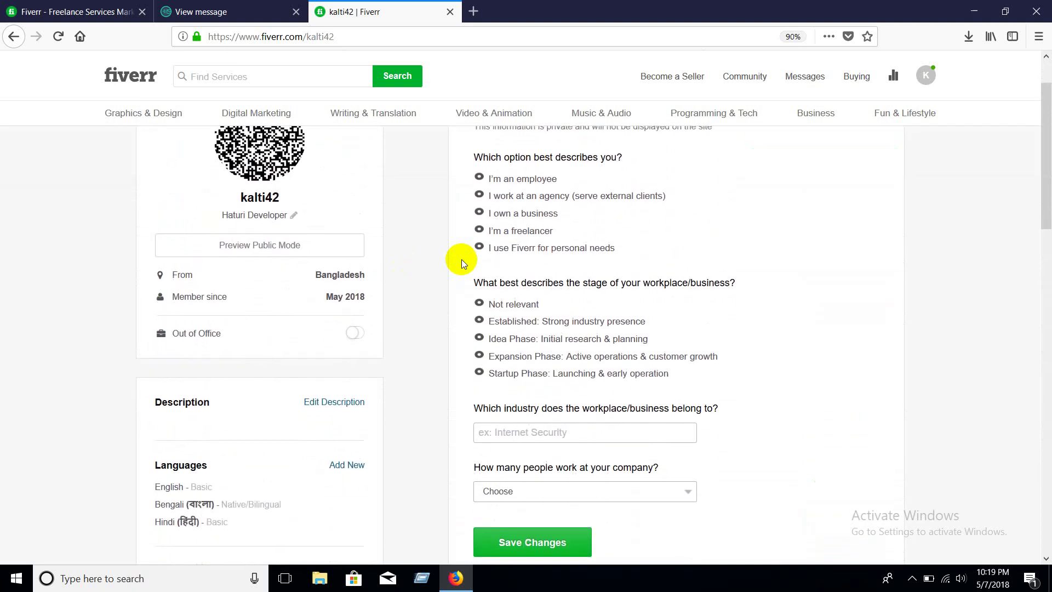
pyautogui.scroll(2, 449, 258)
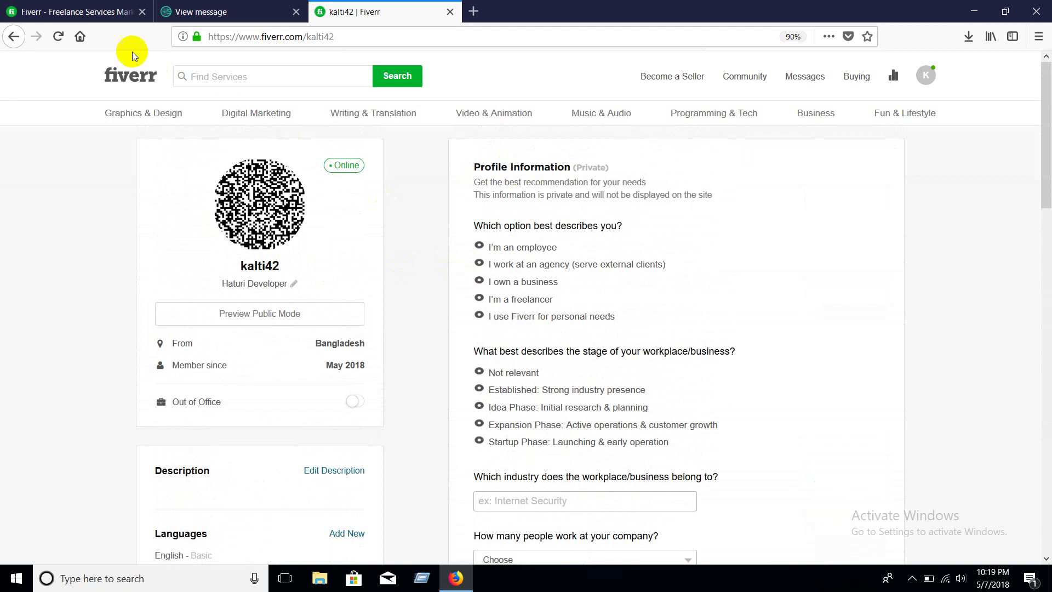
pyautogui.click(58, 36)
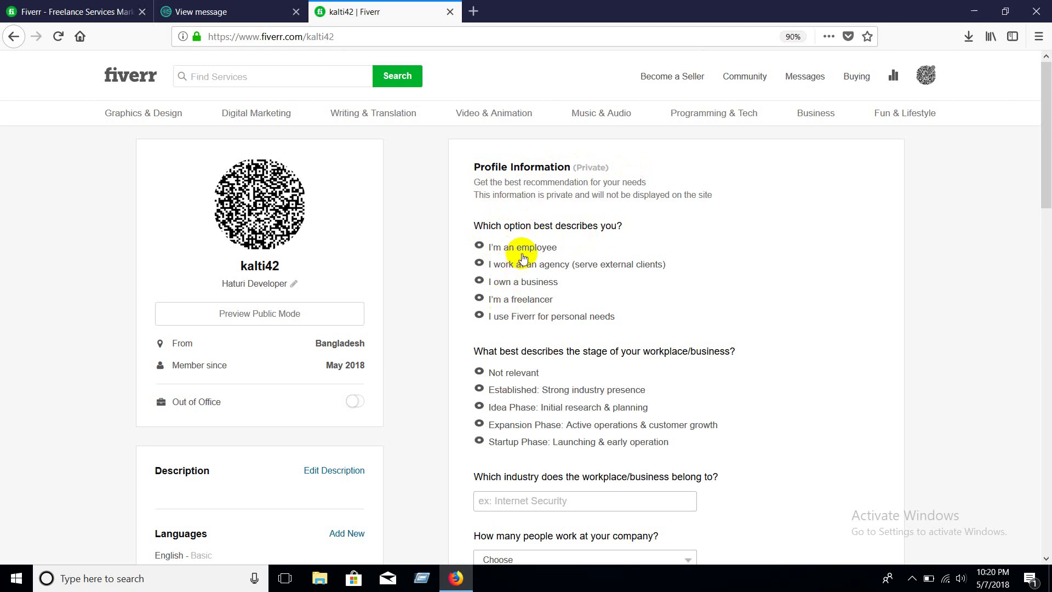
pyautogui.click(525, 303)
pyautogui.scroll(-3, 604, 284)
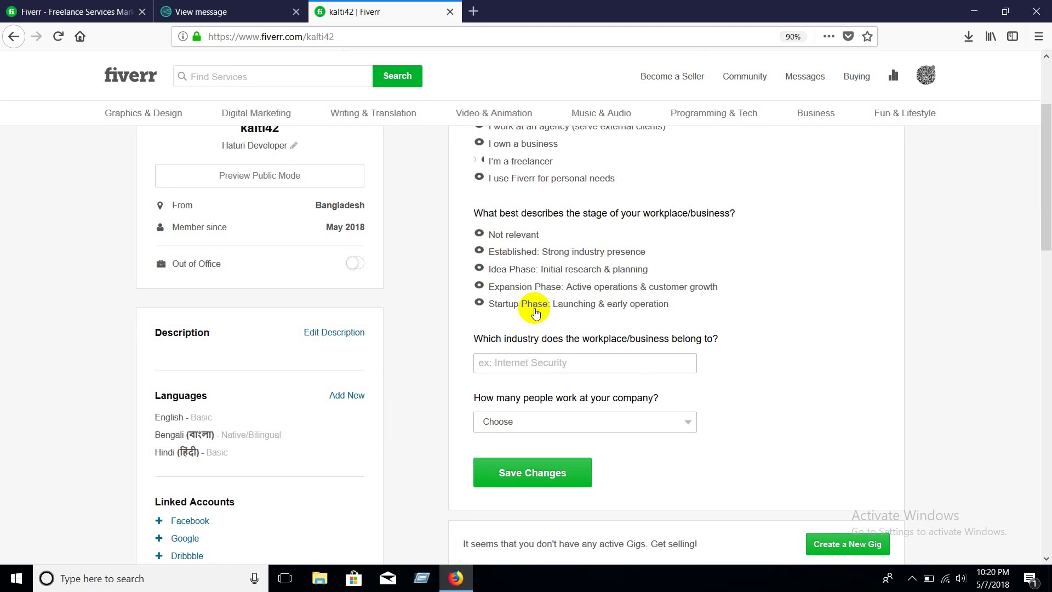
pyautogui.click(538, 271)
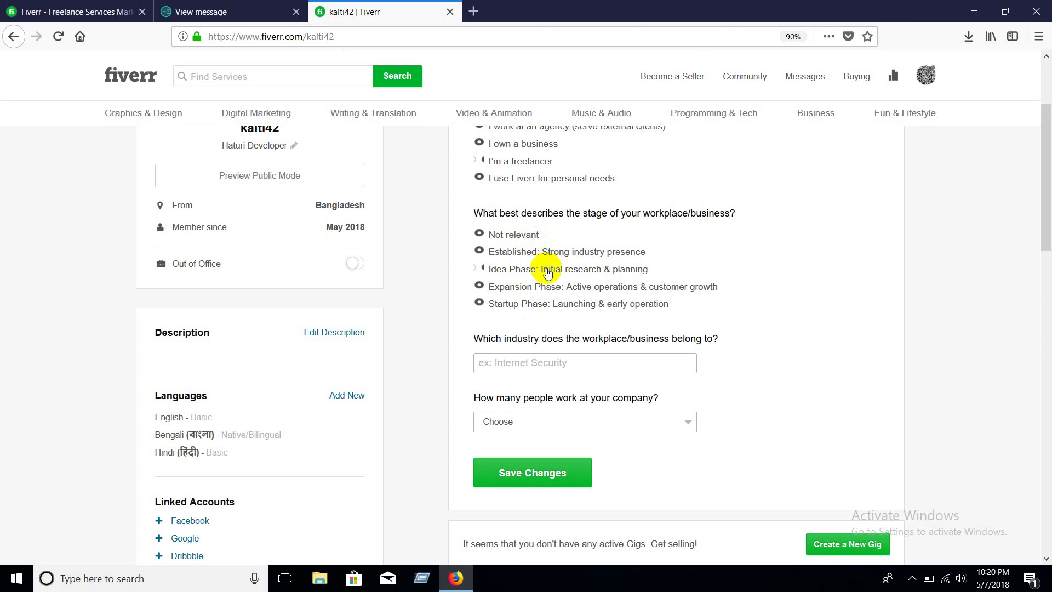
pyautogui.scroll(-2, 606, 301)
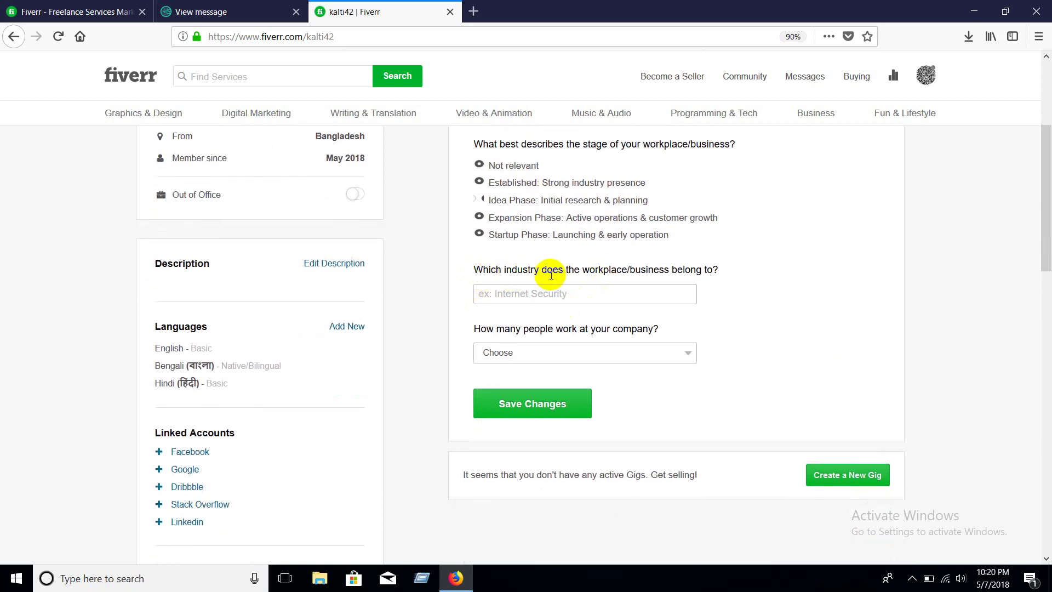
# Set the industry answer to Sales Services.
pyautogui.click(587, 286)
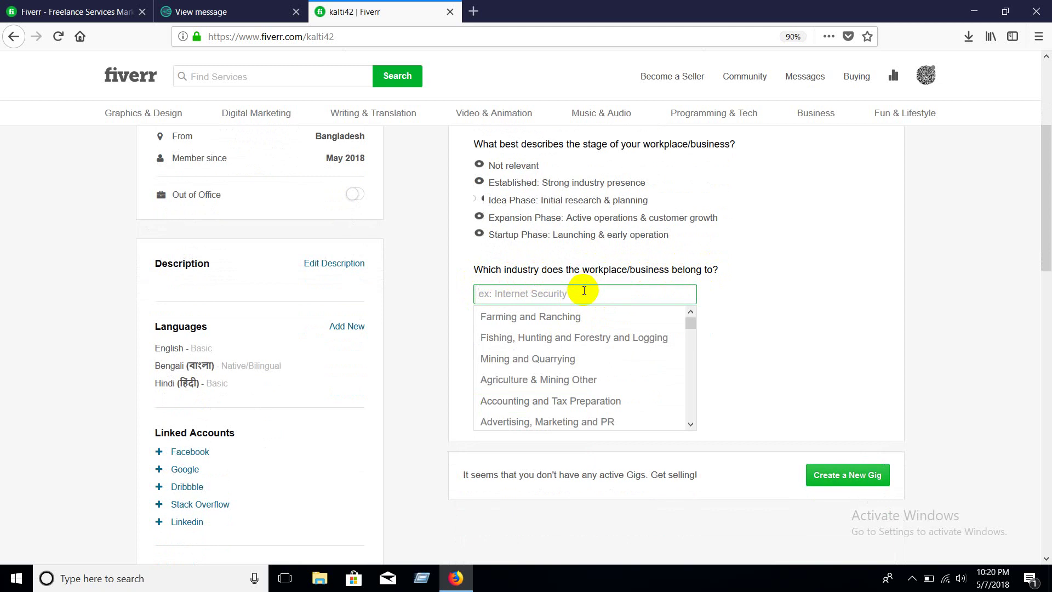
pyautogui.write('we')
pyautogui.press('BackSpace')
pyautogui.press('BackSpace')
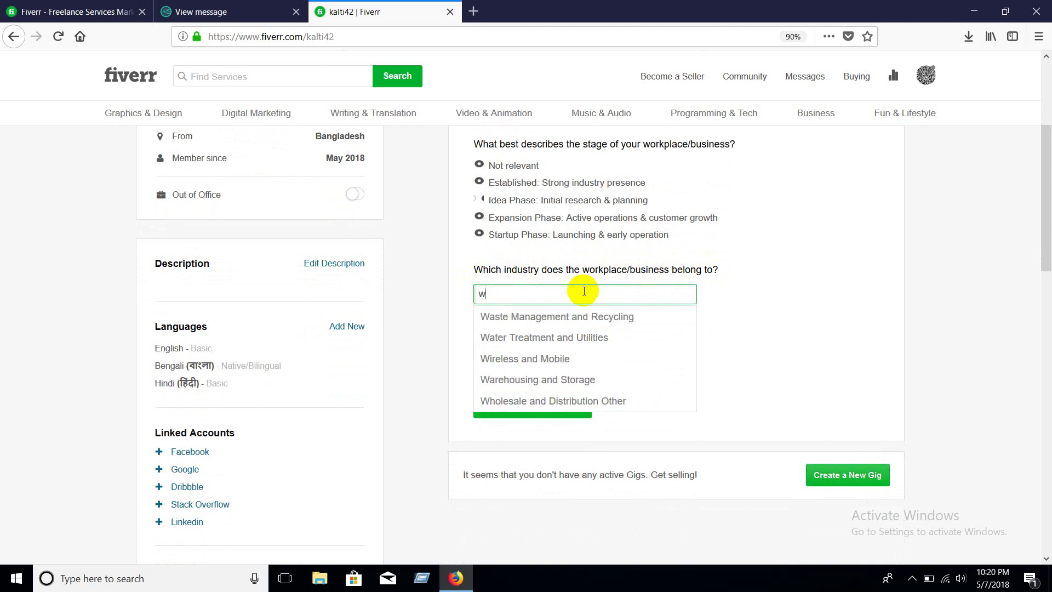
pyautogui.write('it')
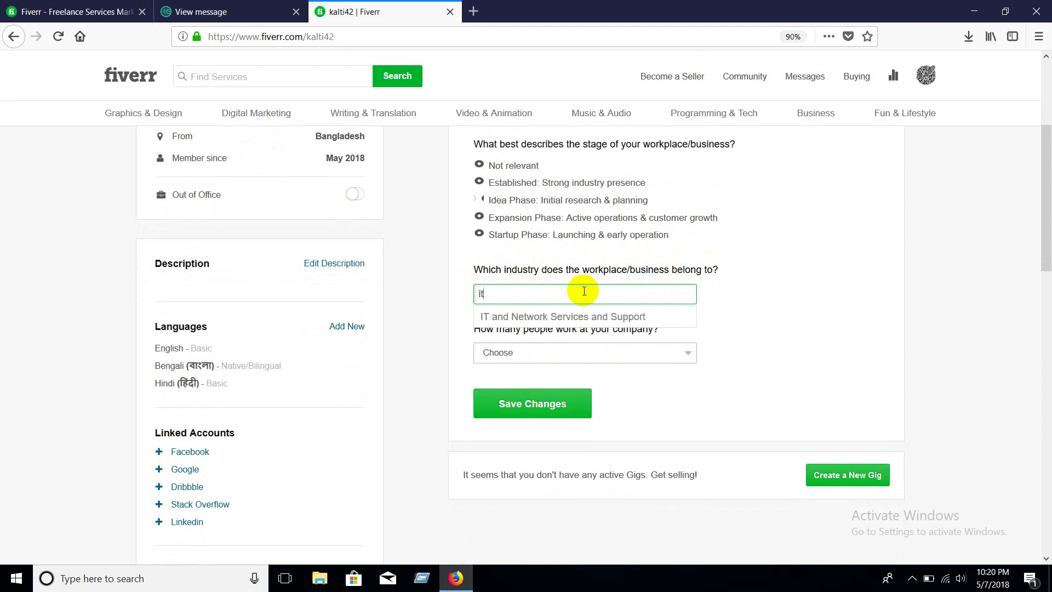
pyautogui.click(594, 317)
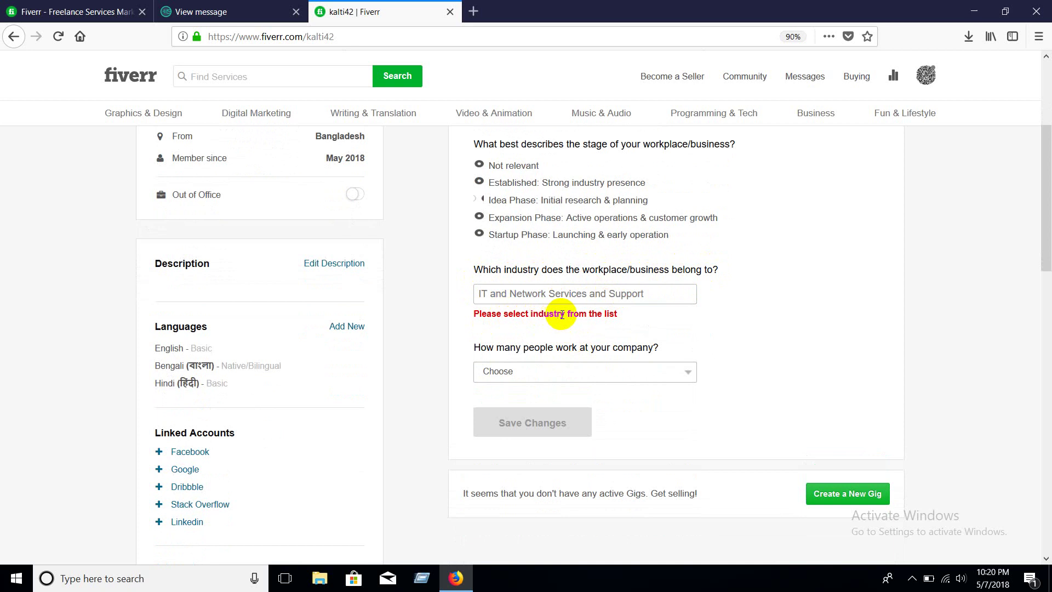
pyautogui.click(630, 294)
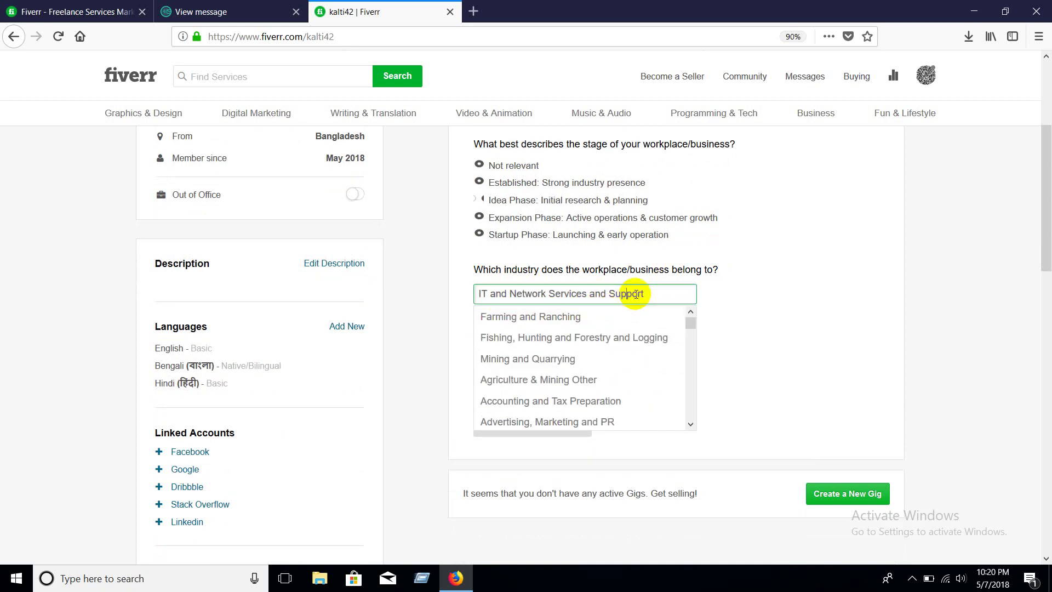
pyautogui.scroll(-5, 561, 384)
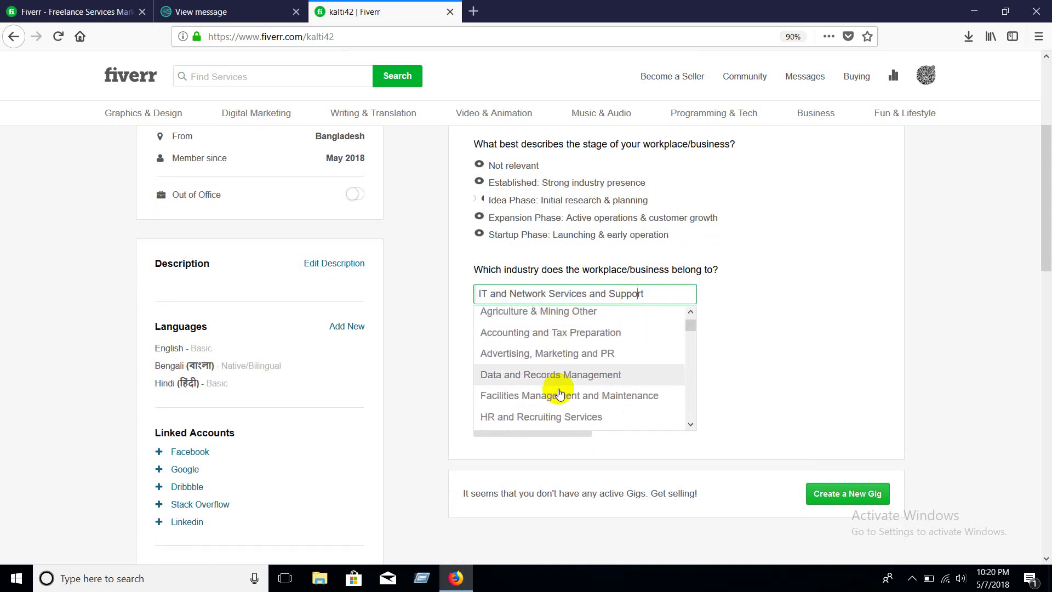
pyautogui.scroll(-2, 559, 393)
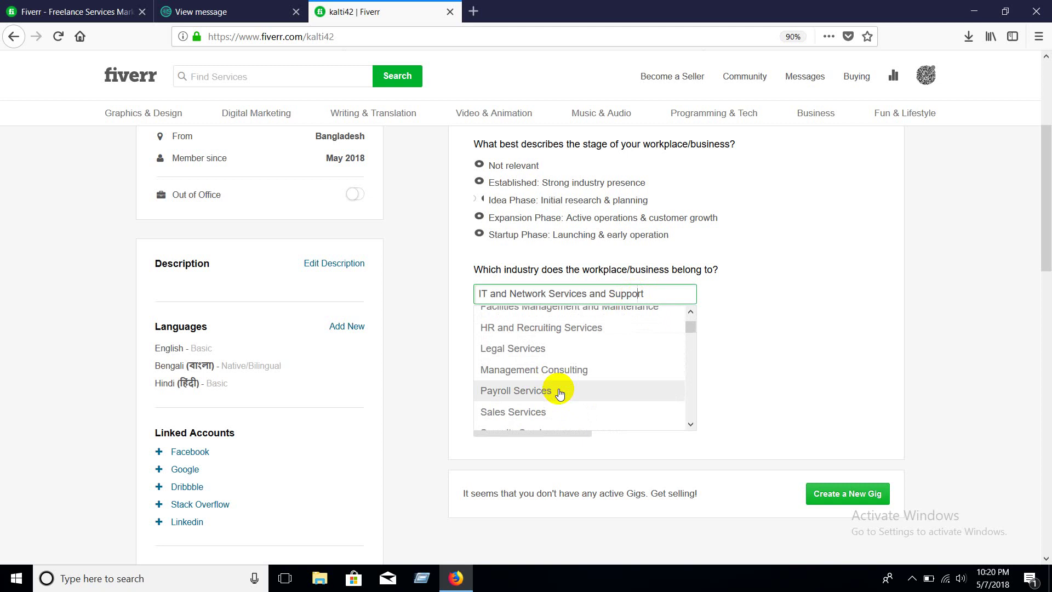
pyautogui.click(540, 414)
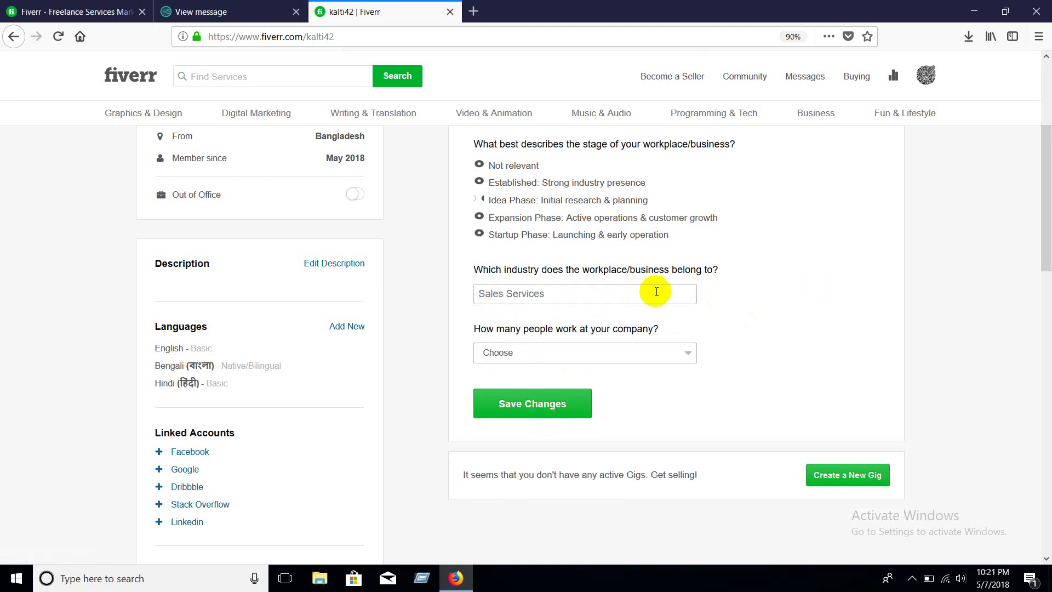
# Choose 2-5 as company size and save, keeping Sales Services as industry.
pyautogui.scroll(-2, 603, 280)
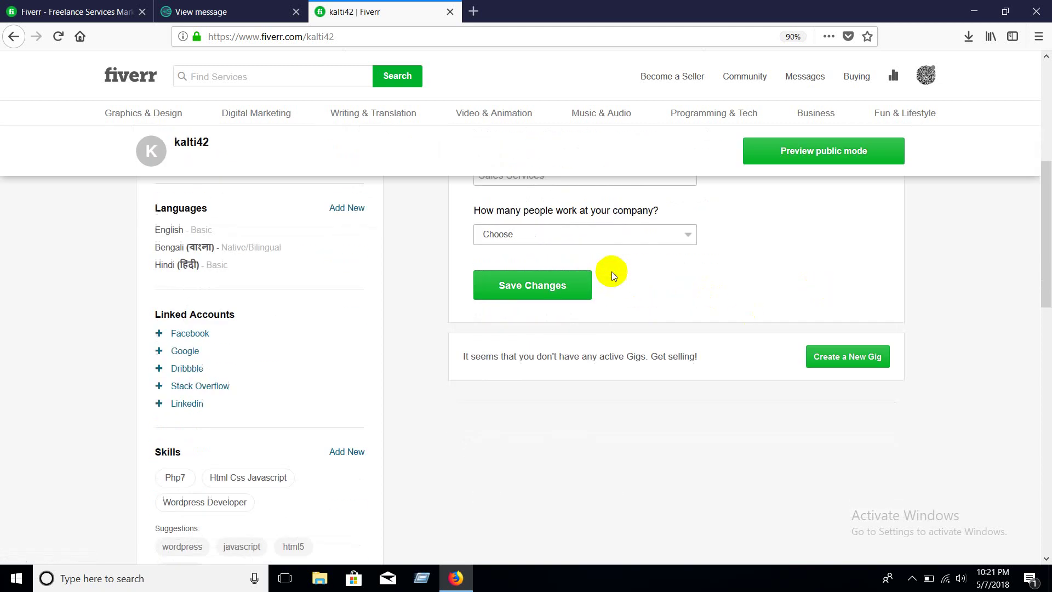
pyautogui.click(587, 214)
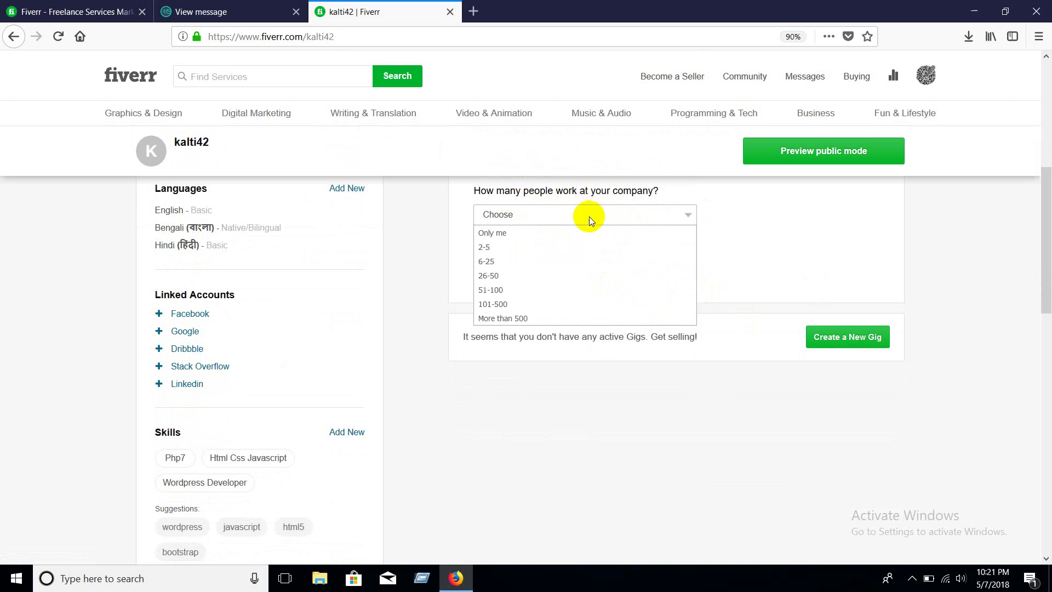
pyautogui.click(524, 244)
pyautogui.click(540, 264)
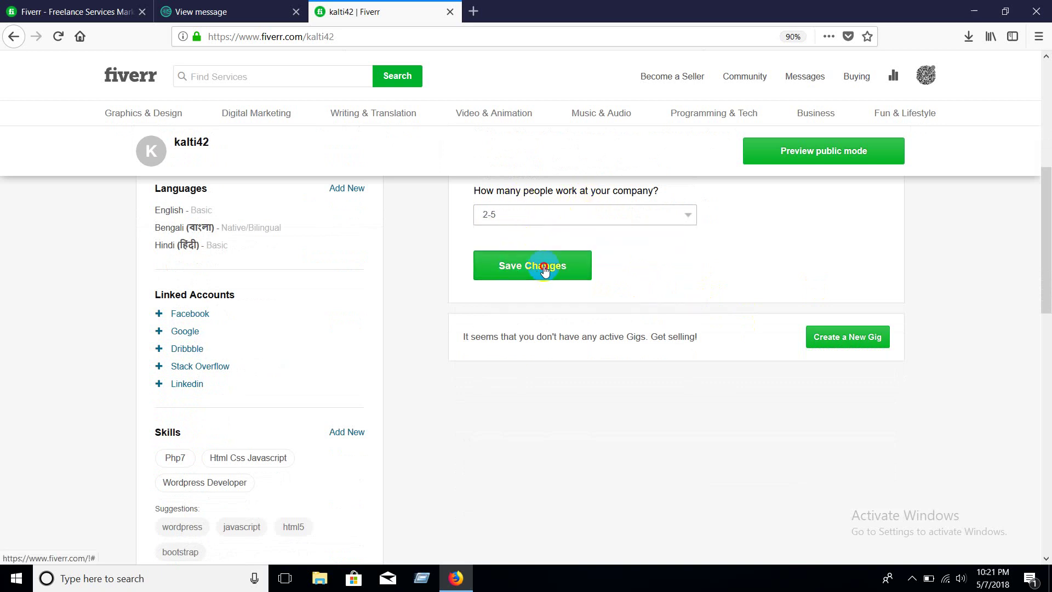
pyautogui.scroll(3, 733, 300)
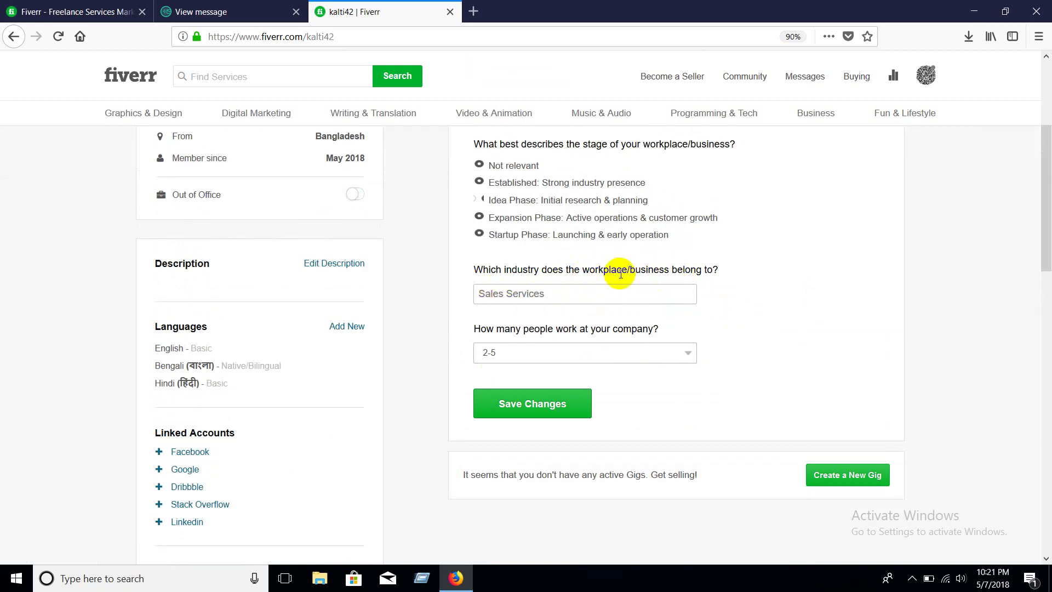
pyautogui.moveTo(724, 269); pyautogui.dragTo(436, 271)
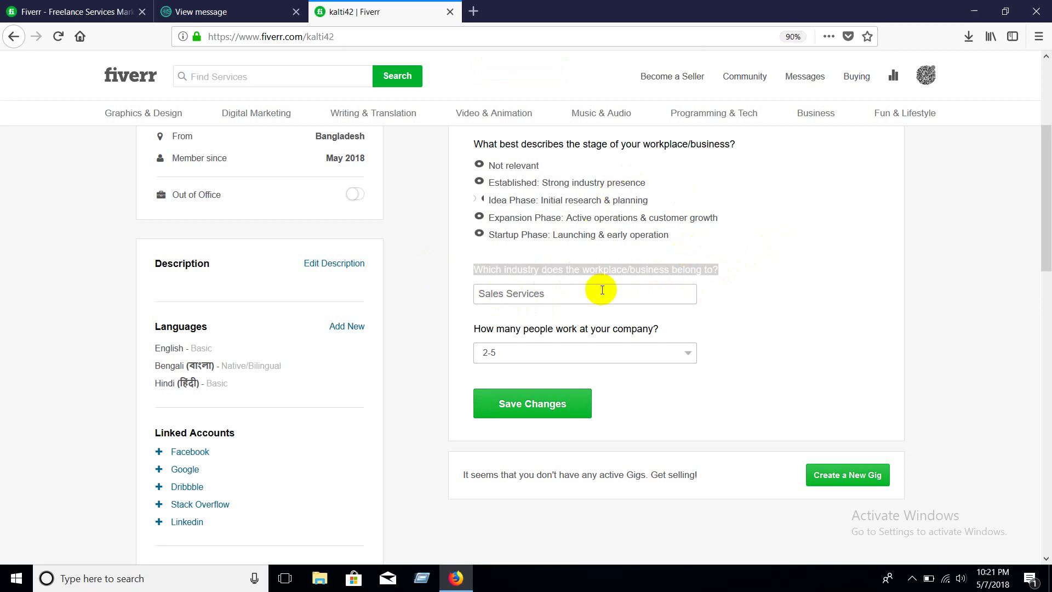
pyautogui.click(581, 294)
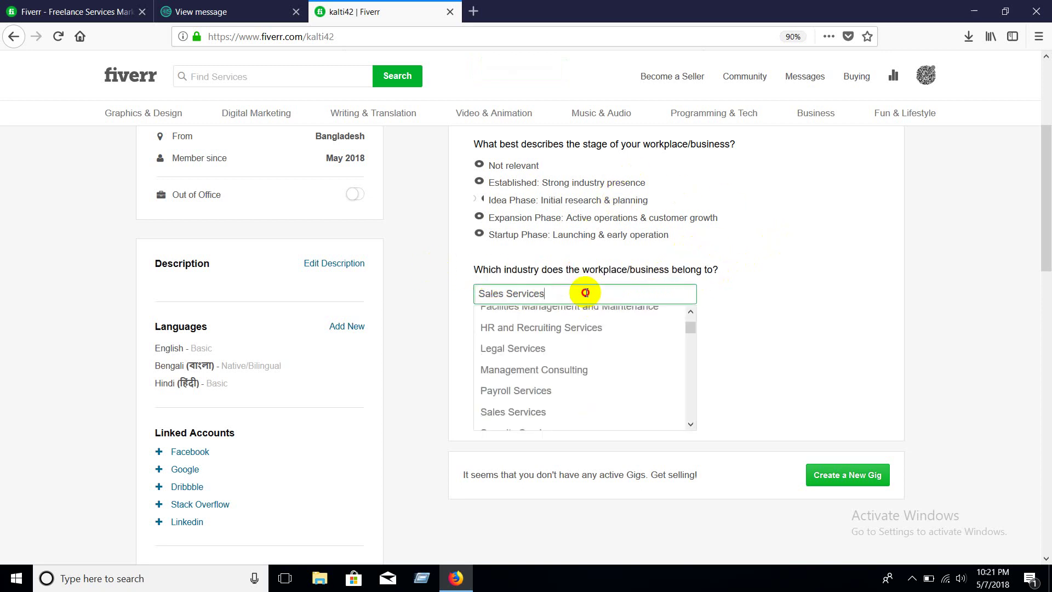
pyautogui.click(866, 283)
pyautogui.scroll(-2, 866, 284)
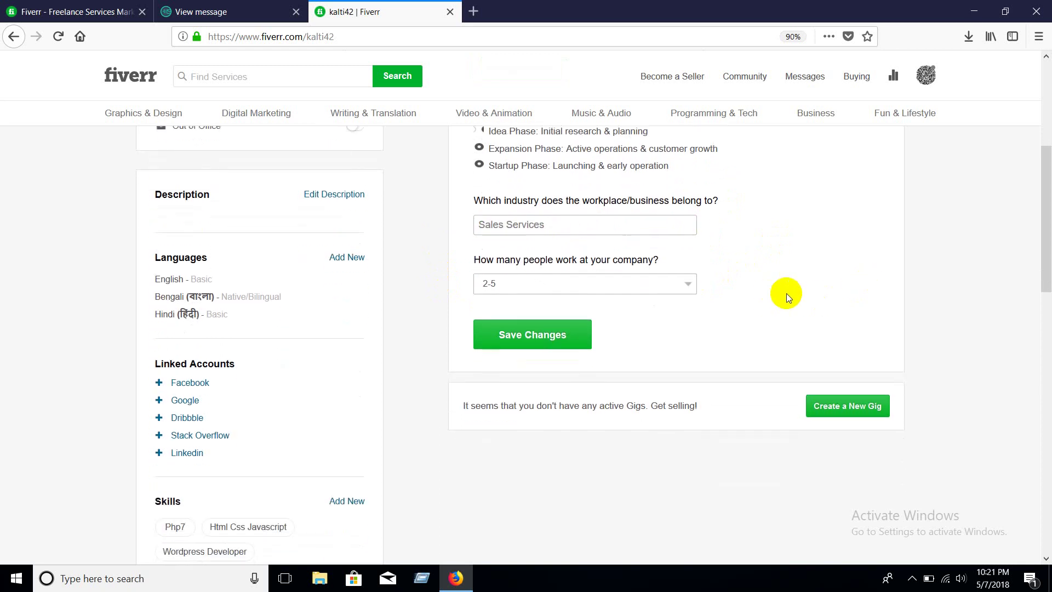
pyautogui.scroll(5, 579, 224)
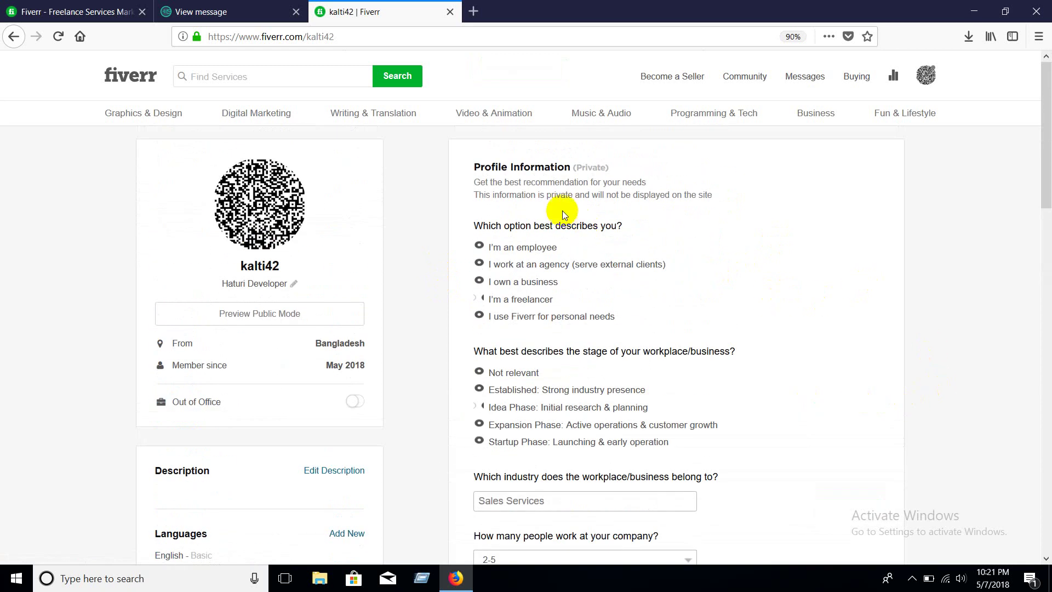
# Open the Fiverr homepage in a new tab and search for 'be theme expert'.
pyautogui.rightClick(129, 74)
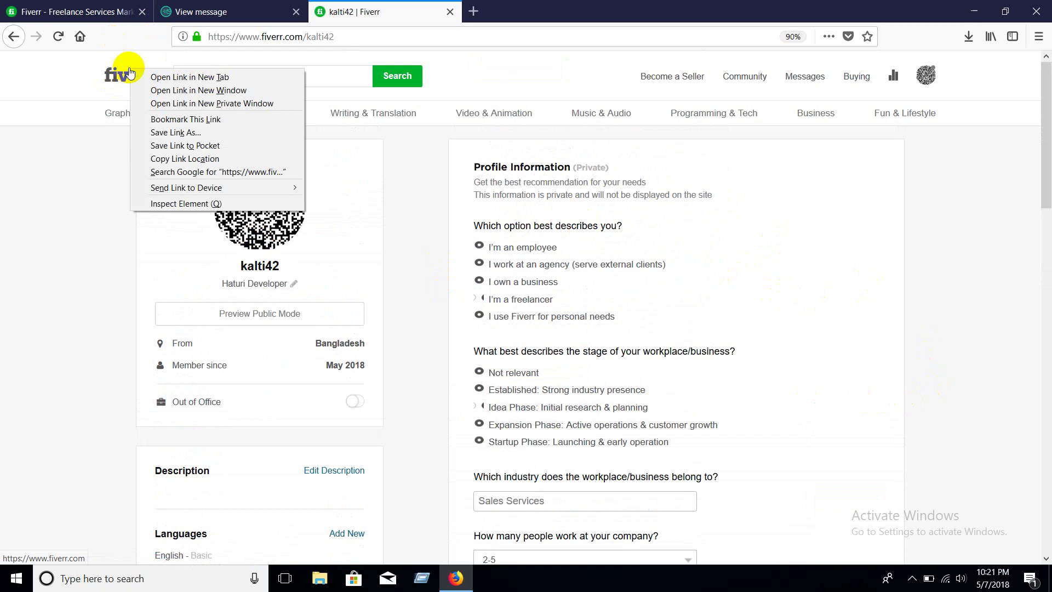
pyautogui.click(150, 77)
pyautogui.click(497, 12)
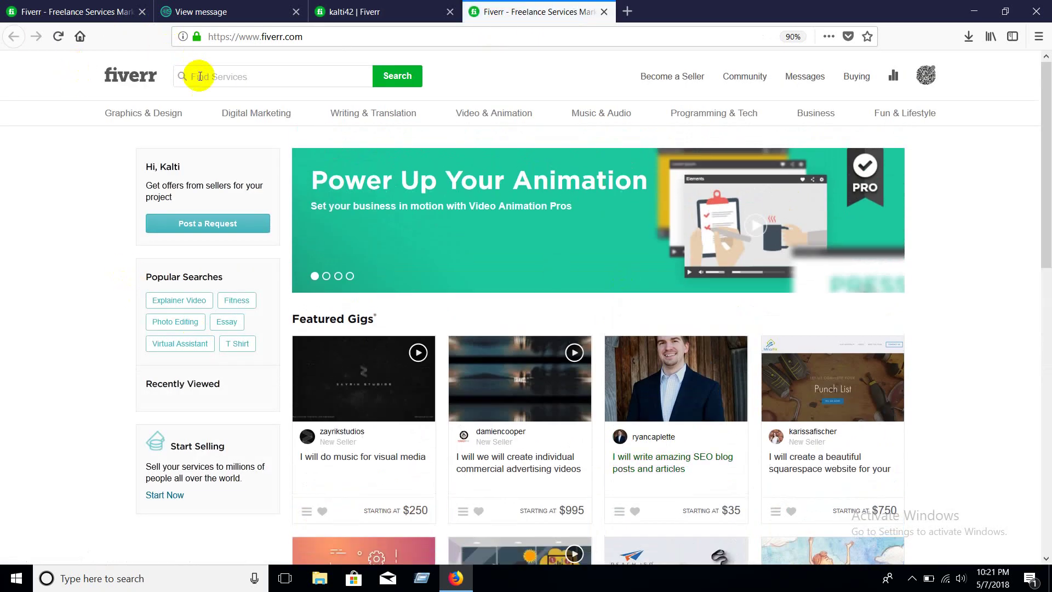
pyautogui.click(207, 79)
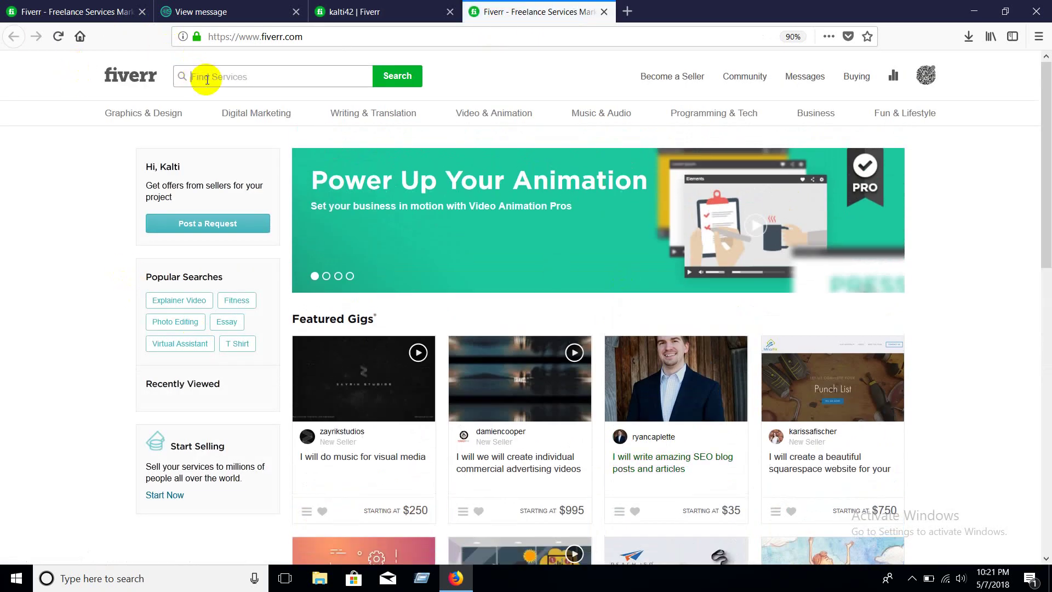
pyautogui.write('be th')
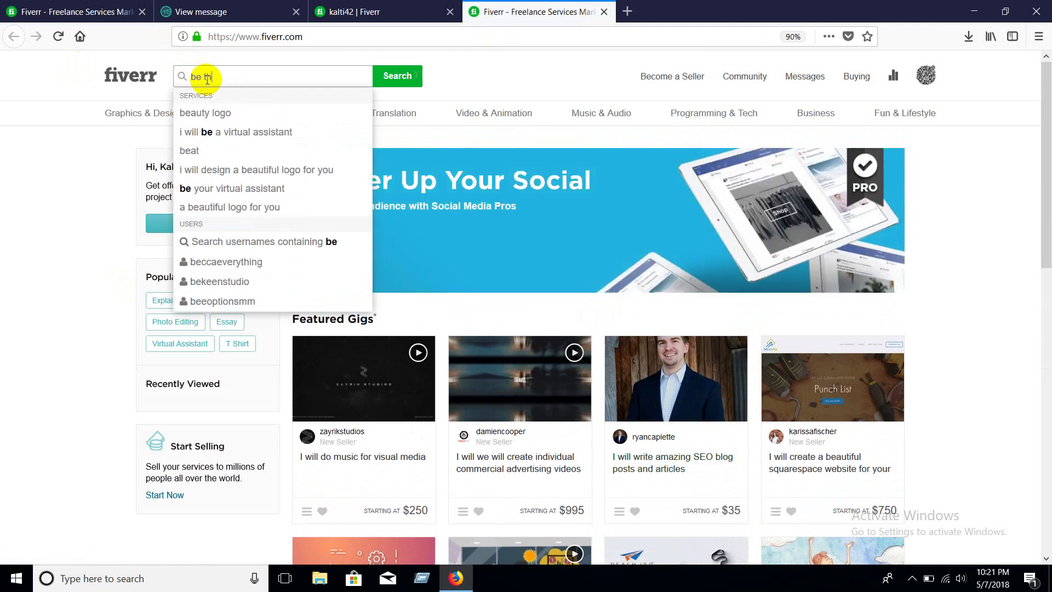
pyautogui.write('eme e')
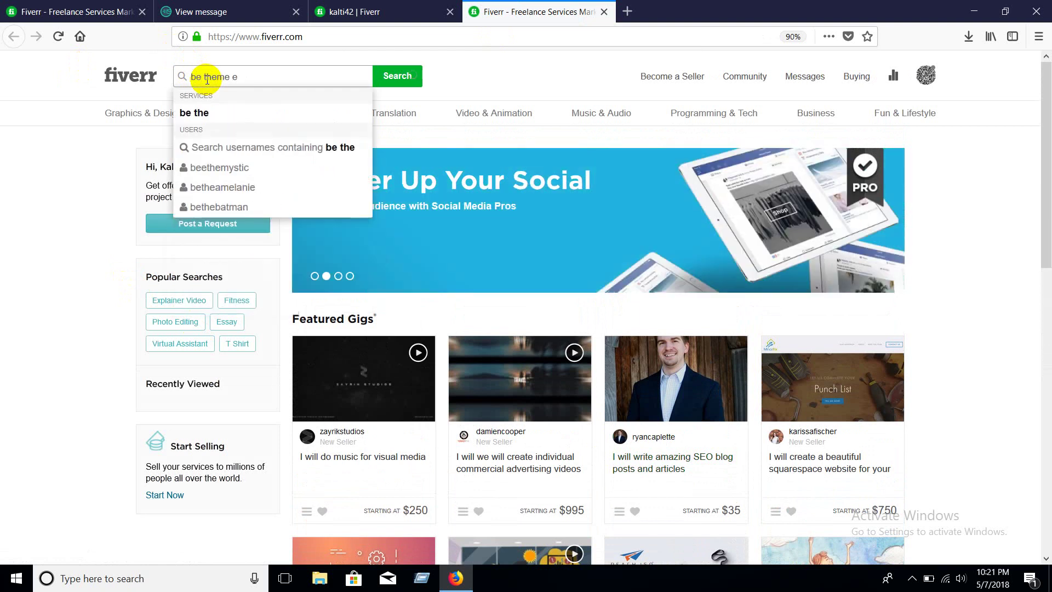
pyautogui.write('xpert')
pyautogui.press('Return')
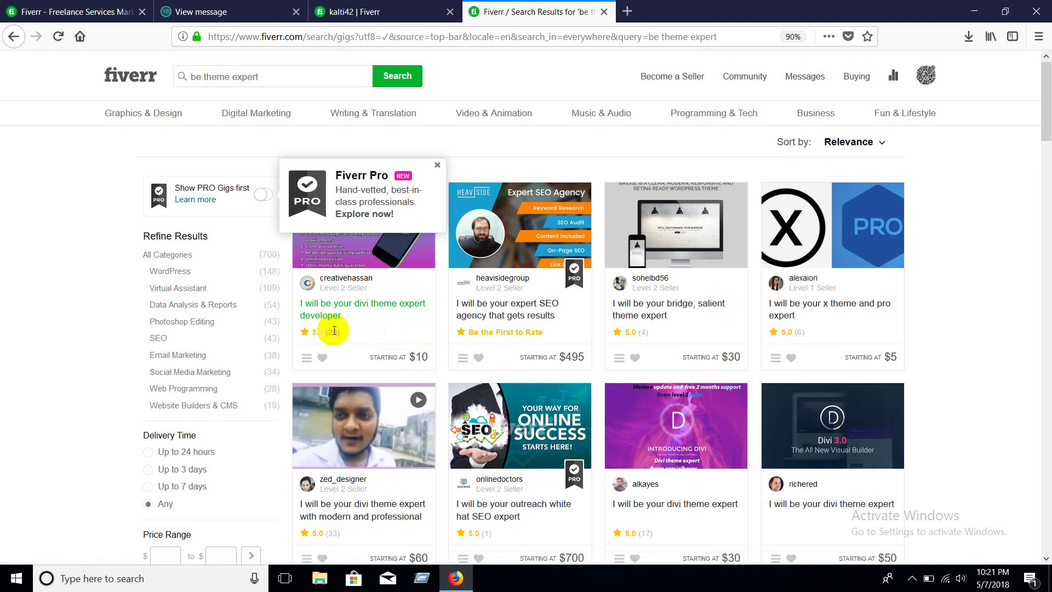
# Replace the search with 'wordpress' to list WordPress gigs.
pyautogui.scroll(-1, 499, 302)
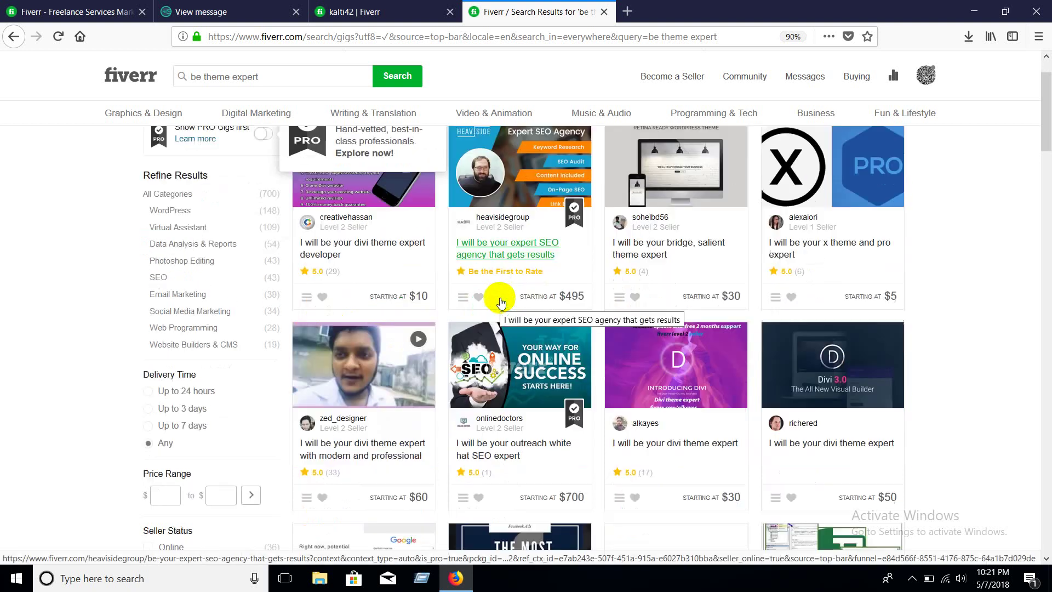
pyautogui.scroll(-2, 501, 302)
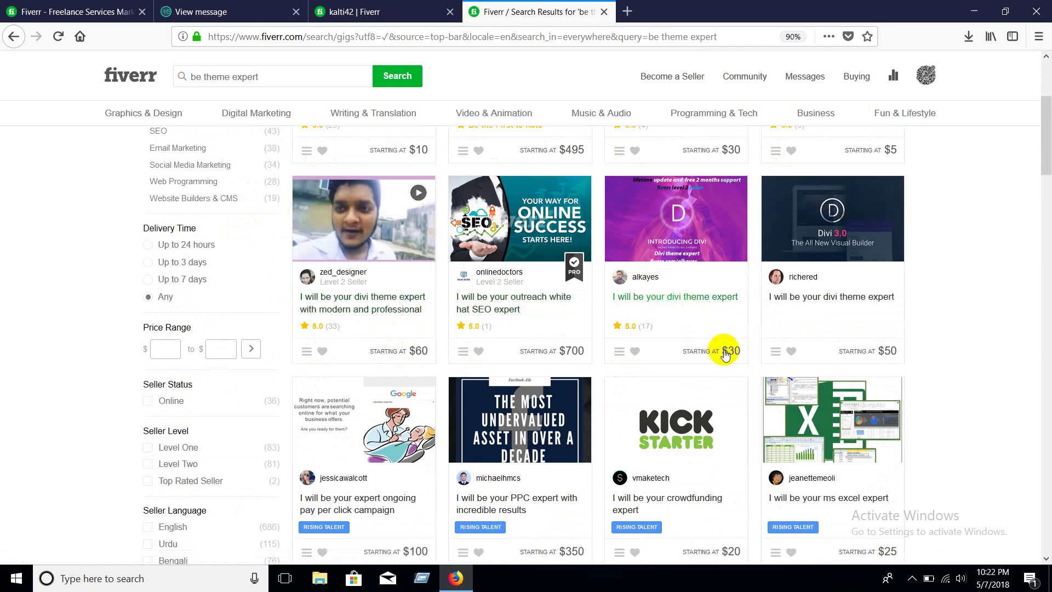
pyautogui.scroll(-3, 400, 408)
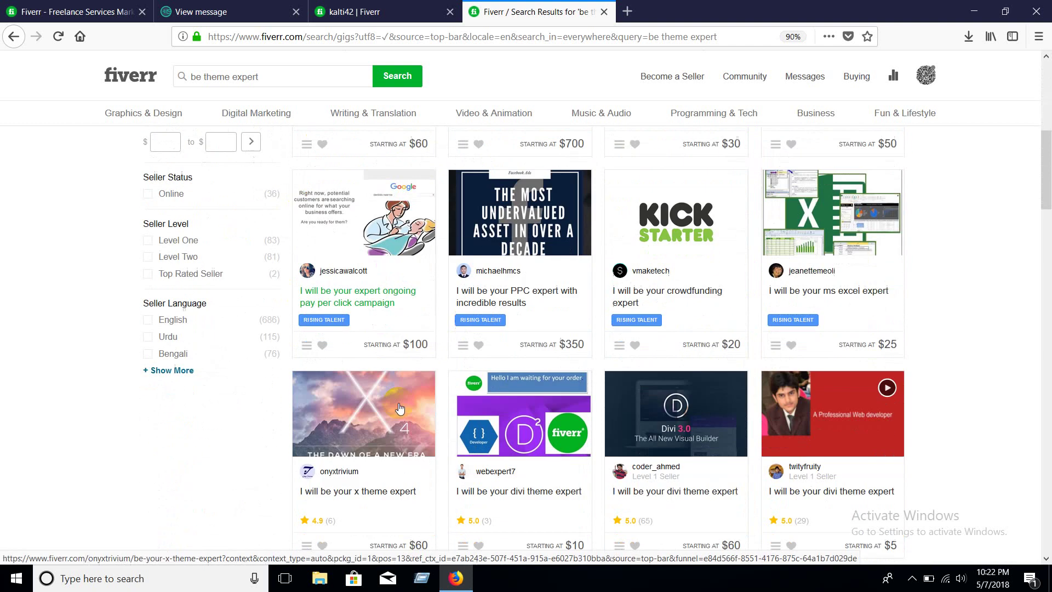
pyautogui.moveTo(272, 72); pyautogui.dragTo(149, 75)
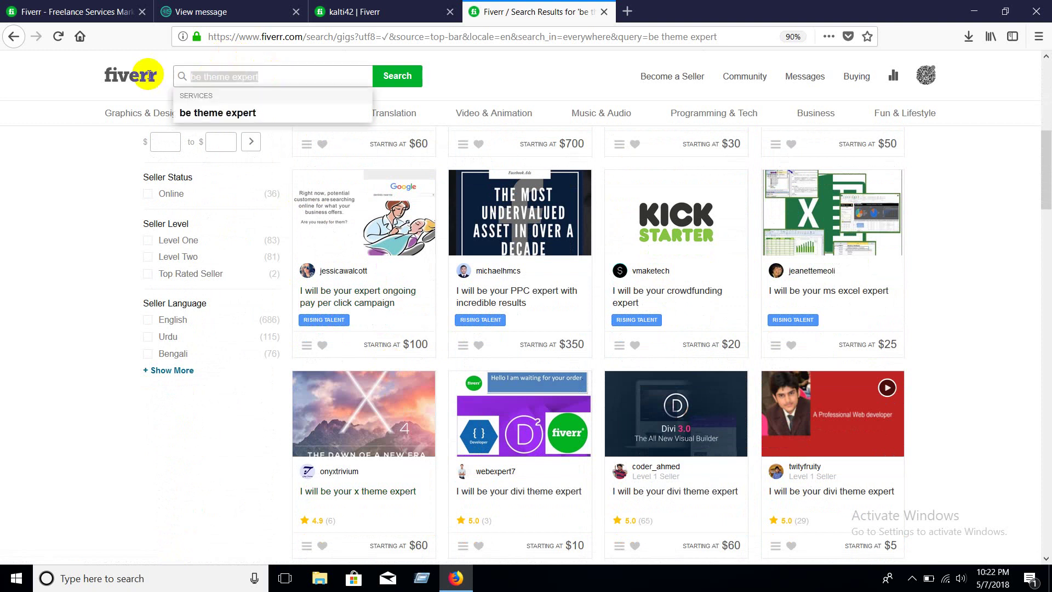
pyautogui.press('BackSpace')
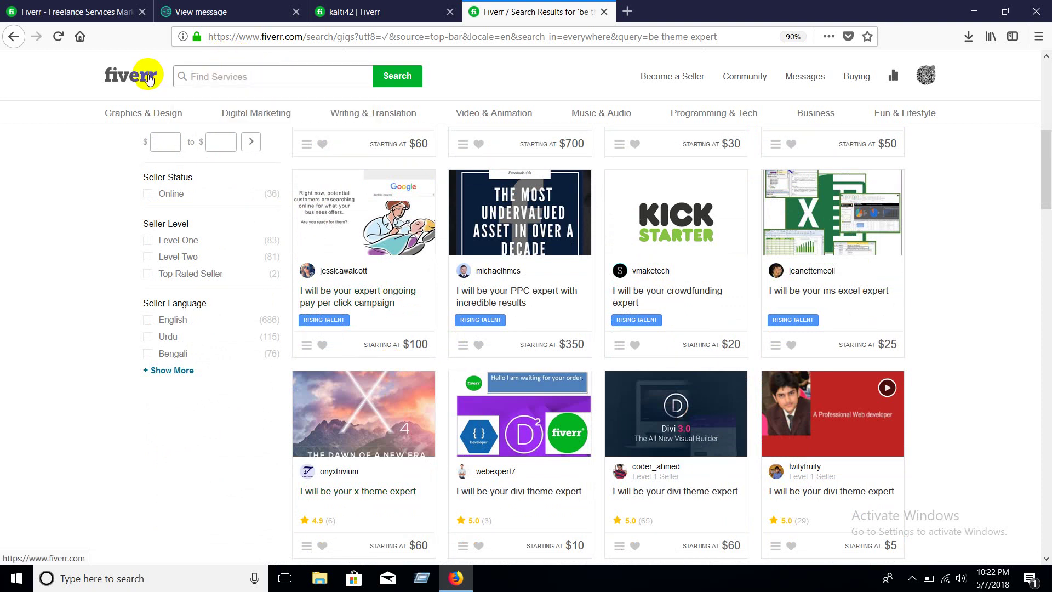
pyautogui.write('wordpr')
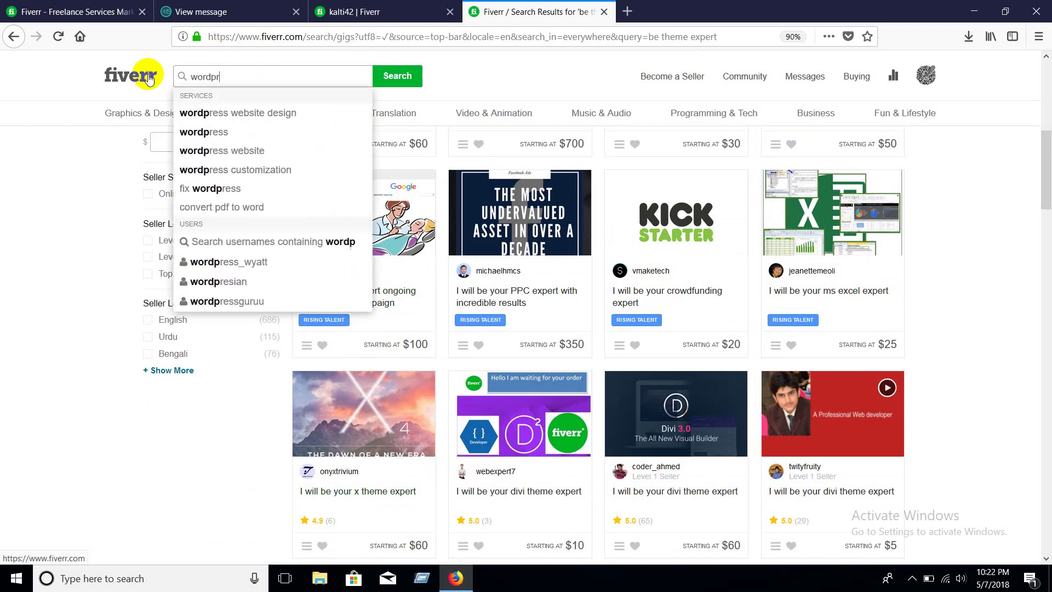
pyautogui.write('ess')
pyautogui.press('Return')
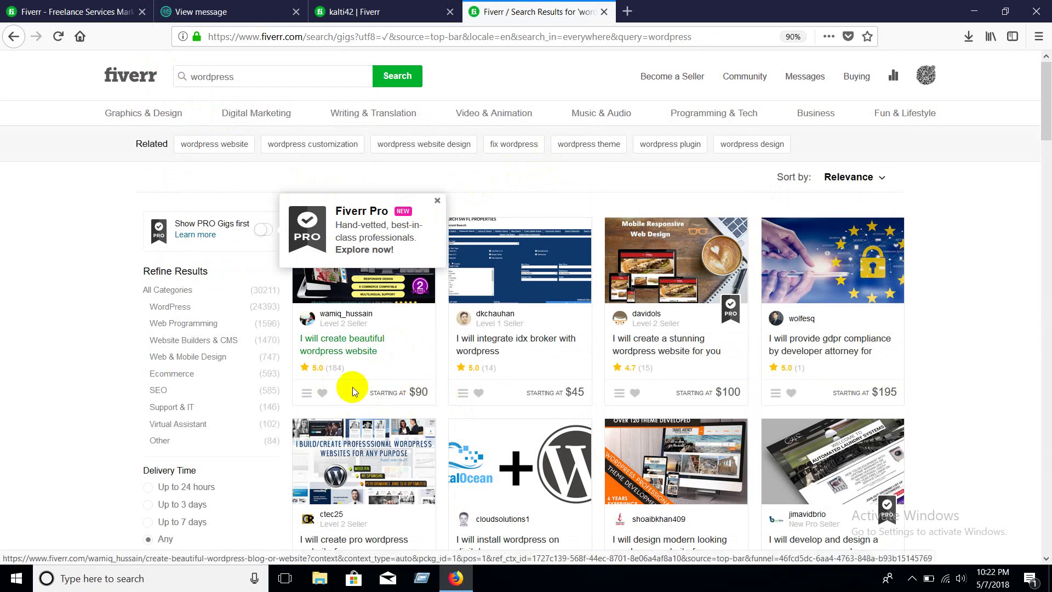
# Open the 'I Will Create Beautiful Wordpress Website' gig and note its 3 Orders in Queue.
pyautogui.click(340, 343)
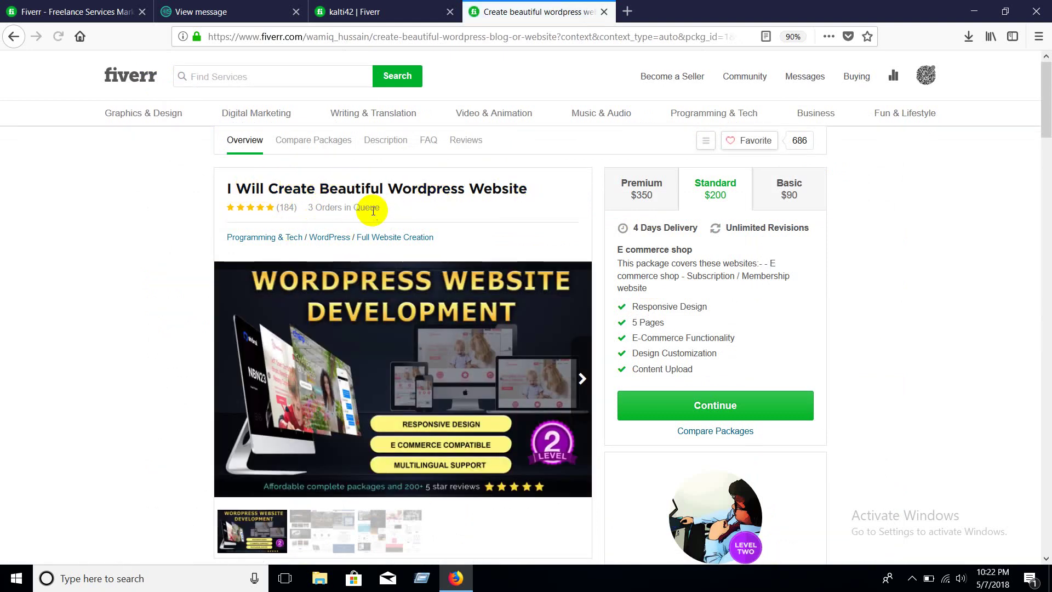
pyautogui.moveTo(305, 208); pyautogui.dragTo(397, 210)
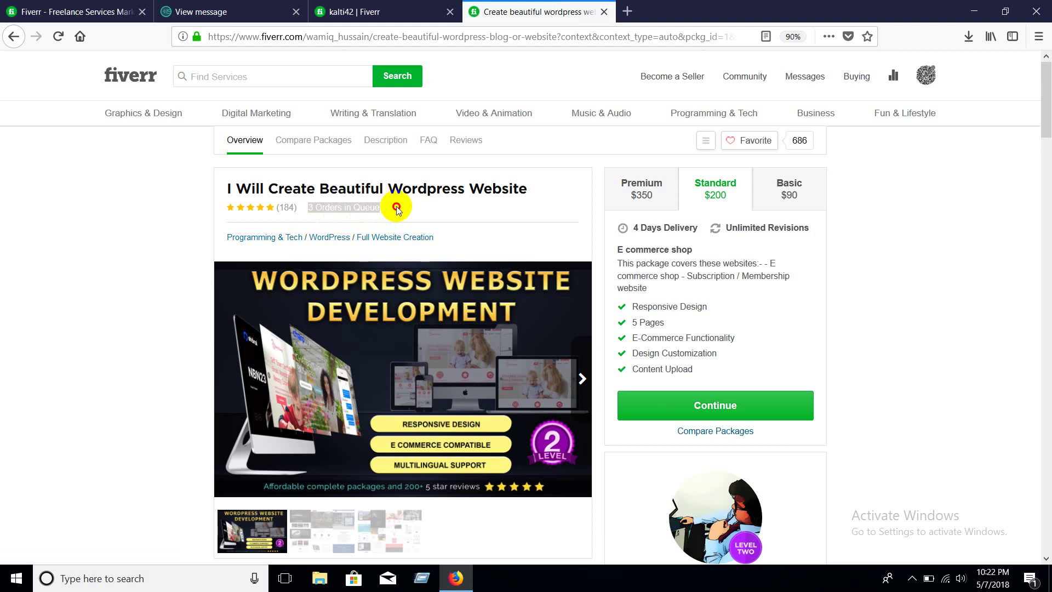
pyautogui.click(396, 206)
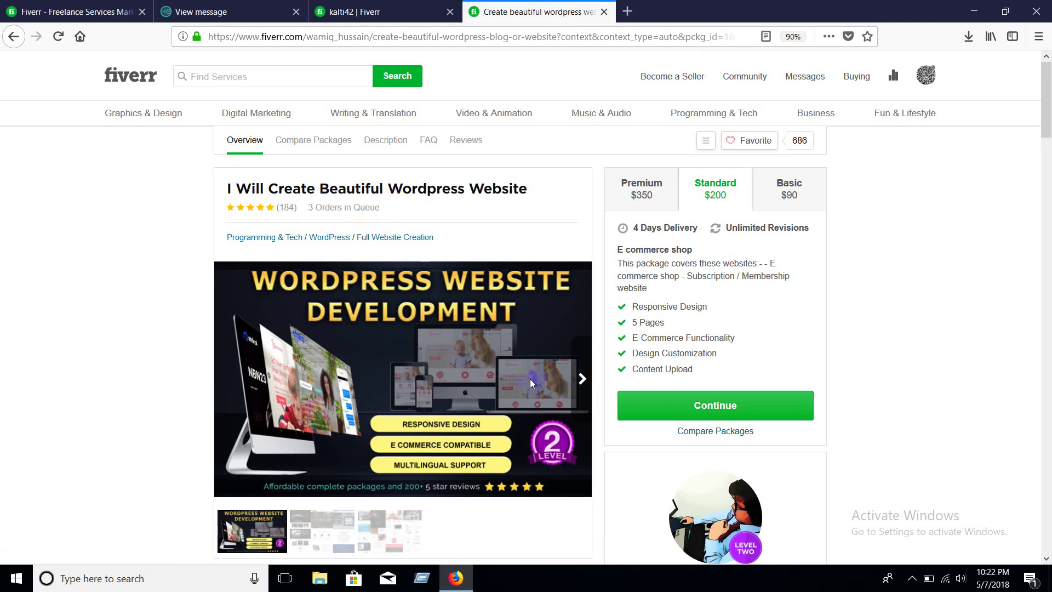
pyautogui.scroll(-15, 528, 379)
pyautogui.scroll(-10, 525, 379)
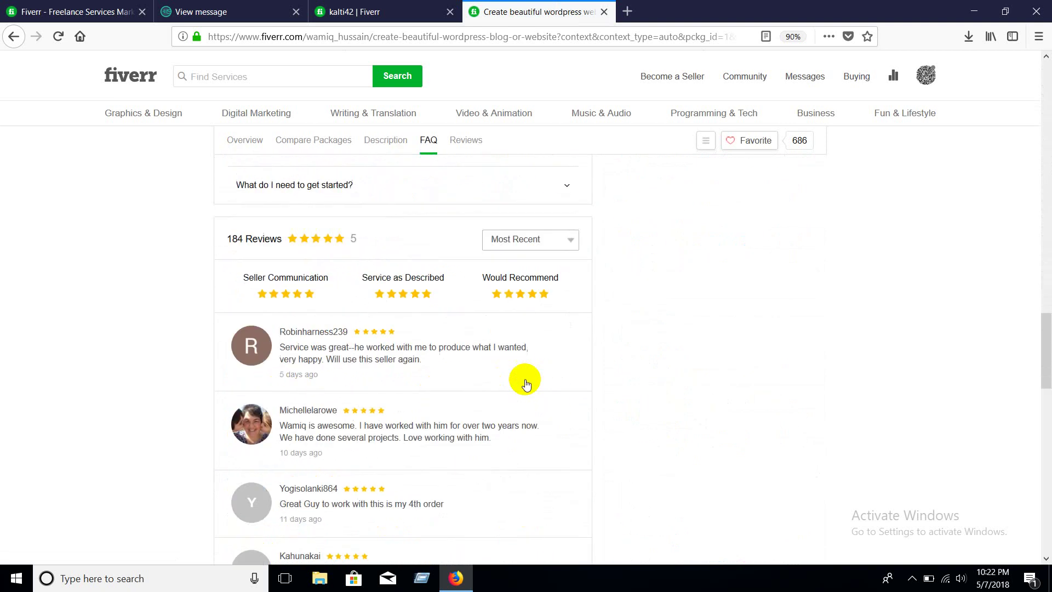
pyautogui.scroll(3, 525, 379)
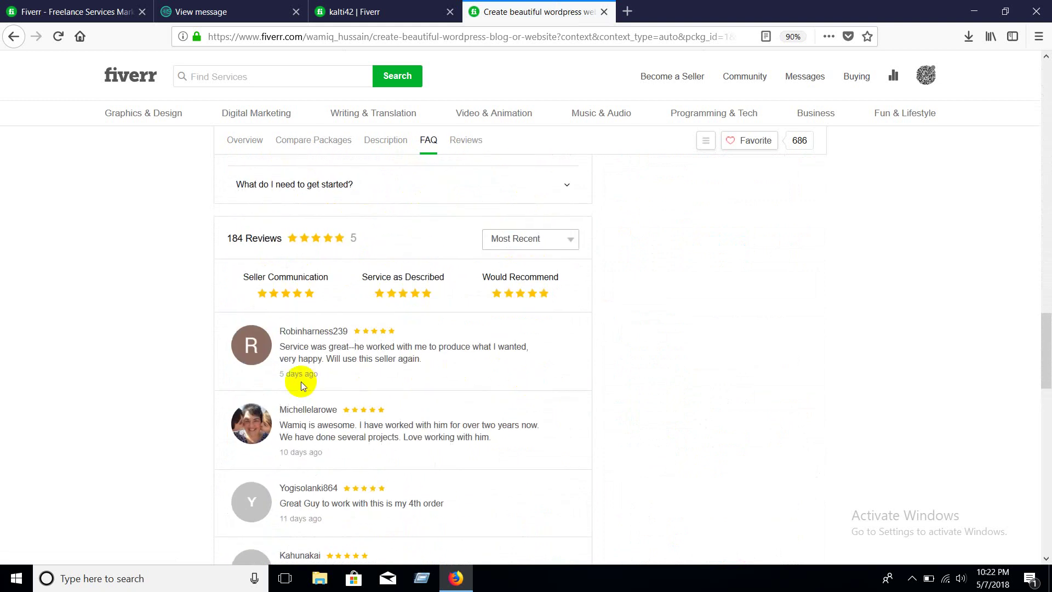
# Check the dates and wording of the gig's first five reviews.
pyautogui.doubleClick(296, 375)
pyautogui.doubleClick(295, 451)
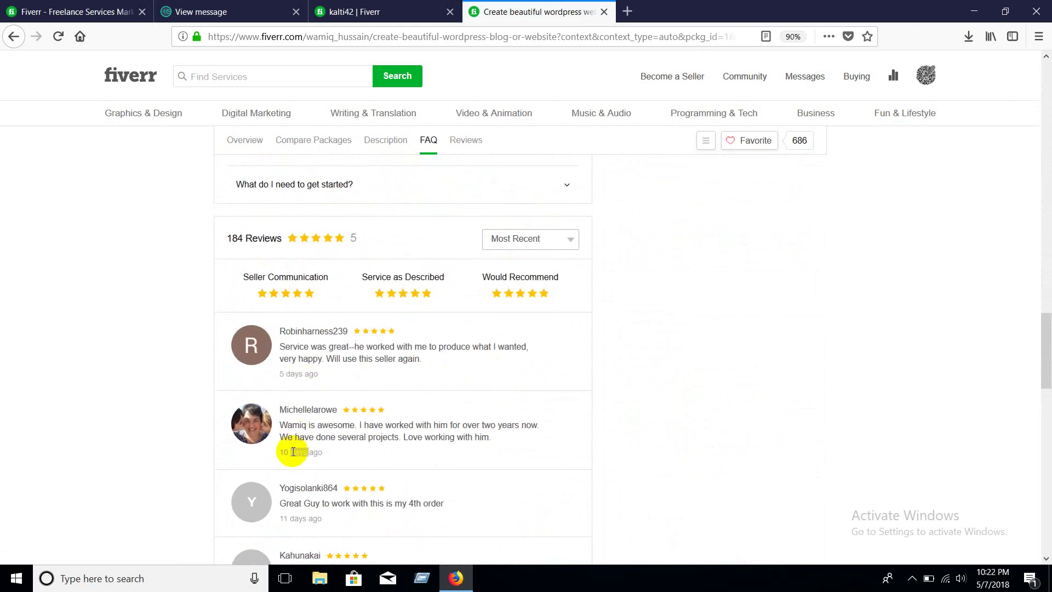
pyautogui.scroll(-3, 293, 451)
pyautogui.doubleClick(296, 380)
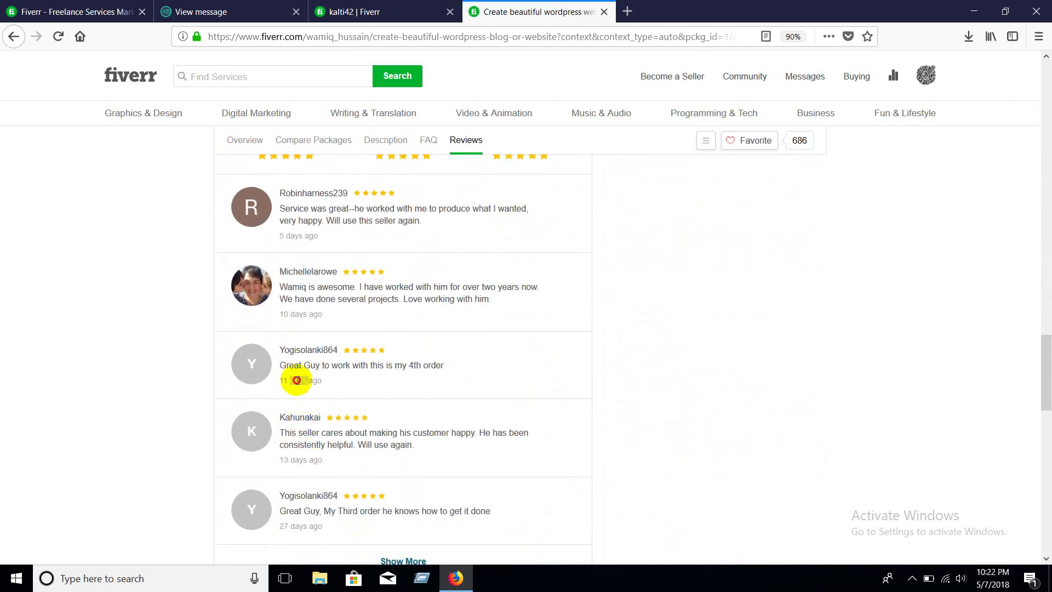
pyautogui.doubleClick(285, 454)
pyautogui.doubleClick(310, 527)
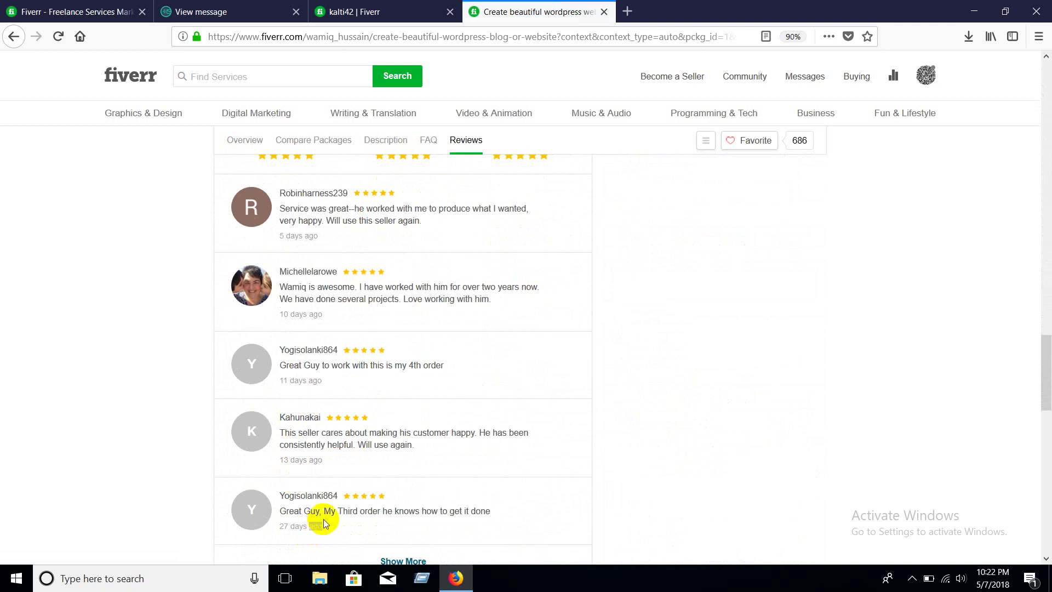
# Read the first review's full text, then return to the top of the gig page.
pyautogui.scroll(-2, 508, 426)
pyautogui.scroll(3, 508, 426)
pyautogui.scroll(2, 507, 425)
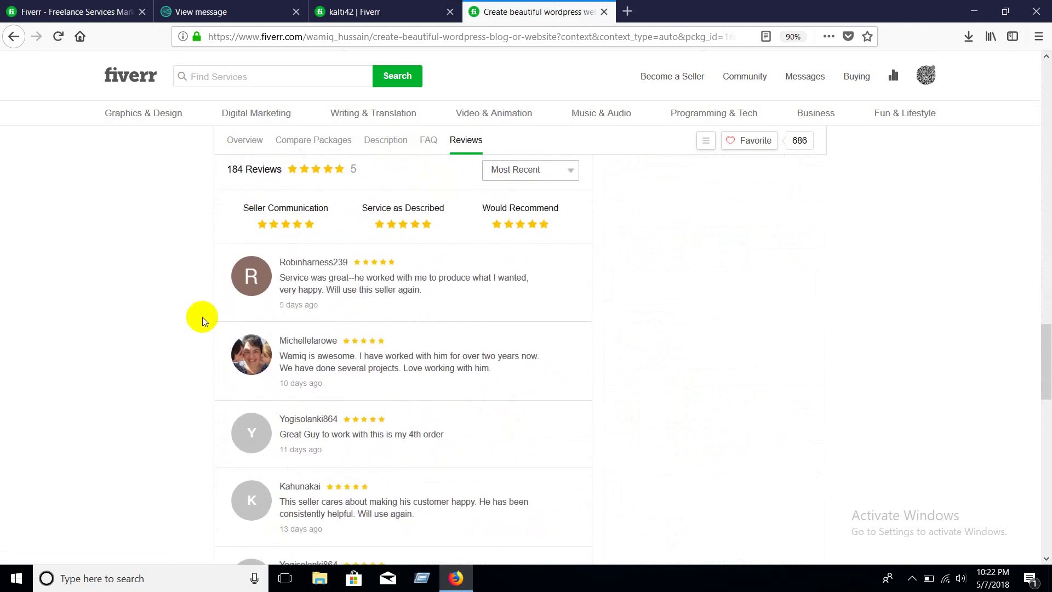
pyautogui.moveTo(289, 278); pyautogui.dragTo(459, 293)
pyautogui.click(470, 303)
pyautogui.tripleClick(279, 282)
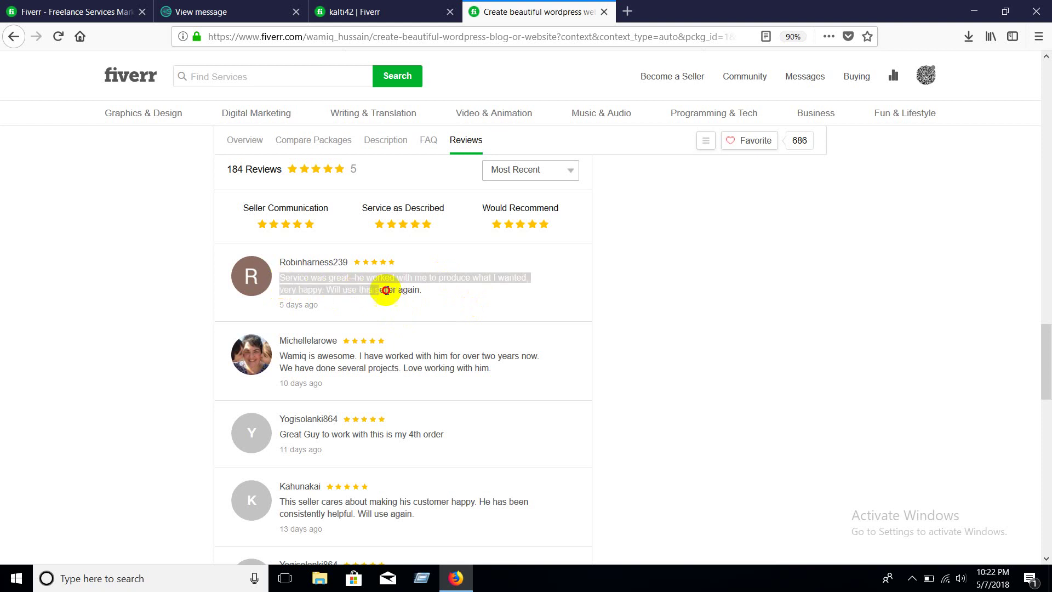
pyautogui.click(436, 291)
pyautogui.scroll(2, 511, 310)
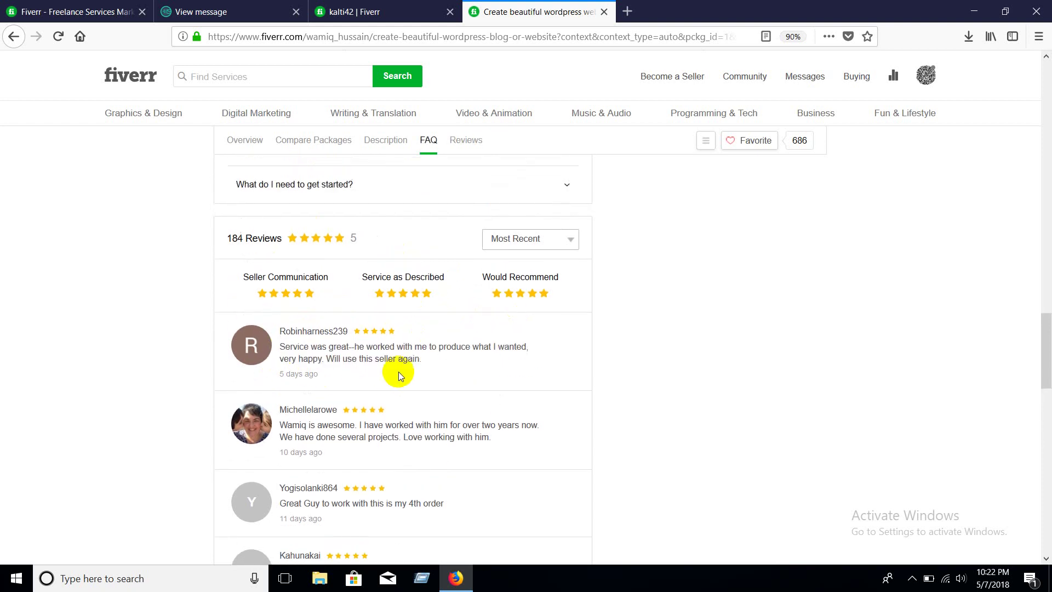
pyautogui.scroll(4, 398, 372)
pyautogui.scroll(10, 399, 375)
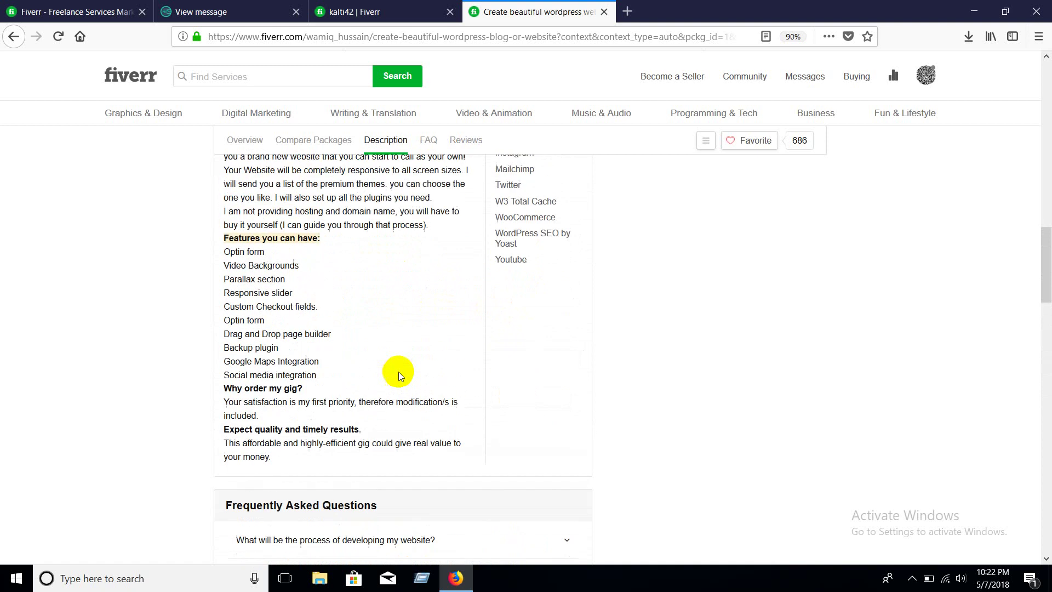
pyautogui.scroll(3, 399, 372)
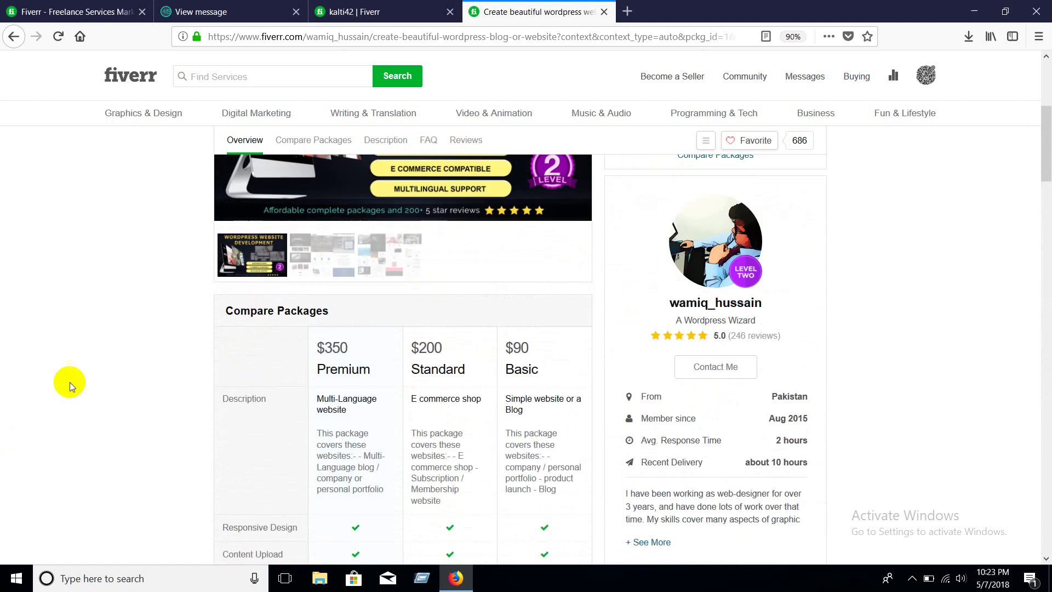
pyautogui.scroll(4, 599, 336)
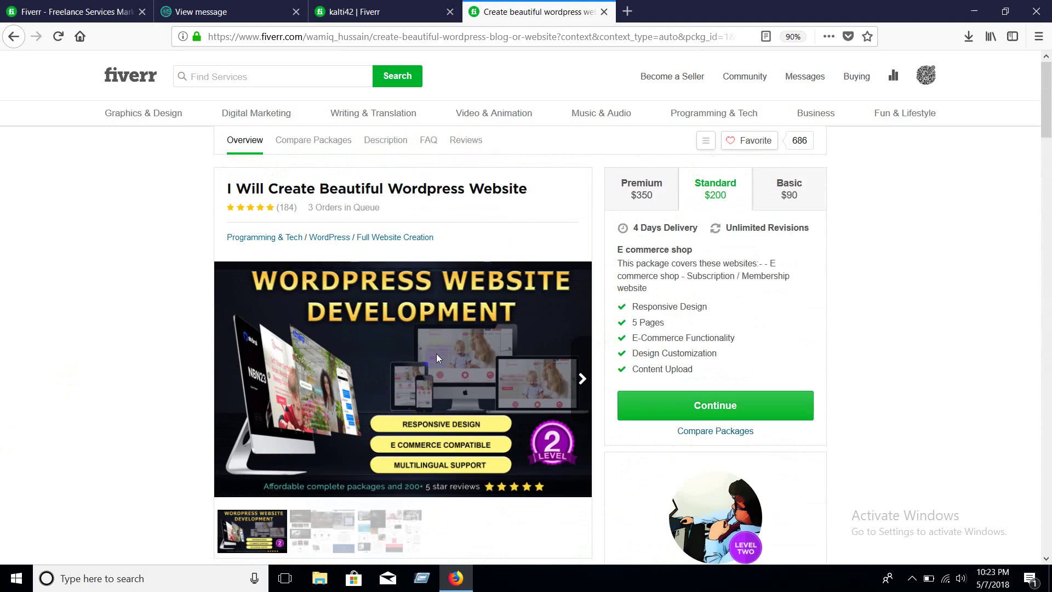
# Look over the profile, the WordPress gig tab and the account confirmation email.
pyautogui.click(403, 10)
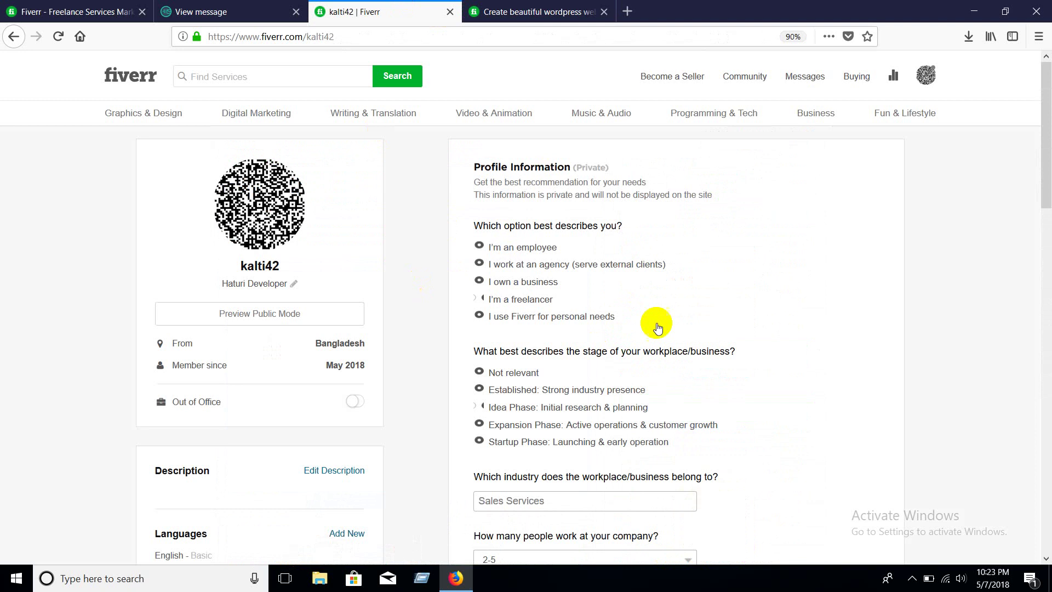
pyautogui.click(470, 12)
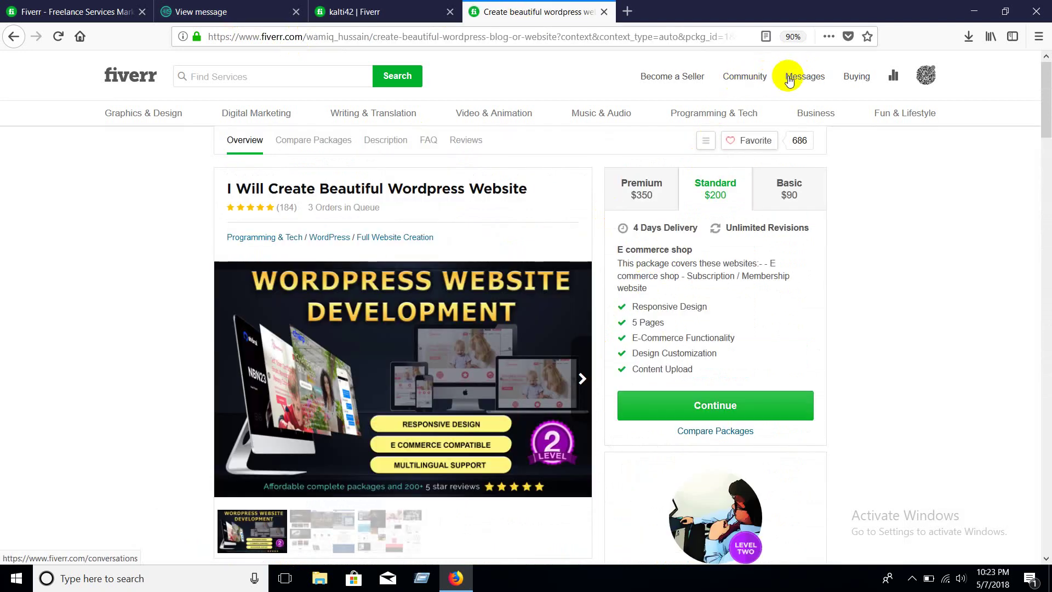
pyautogui.moveTo(733, 80)
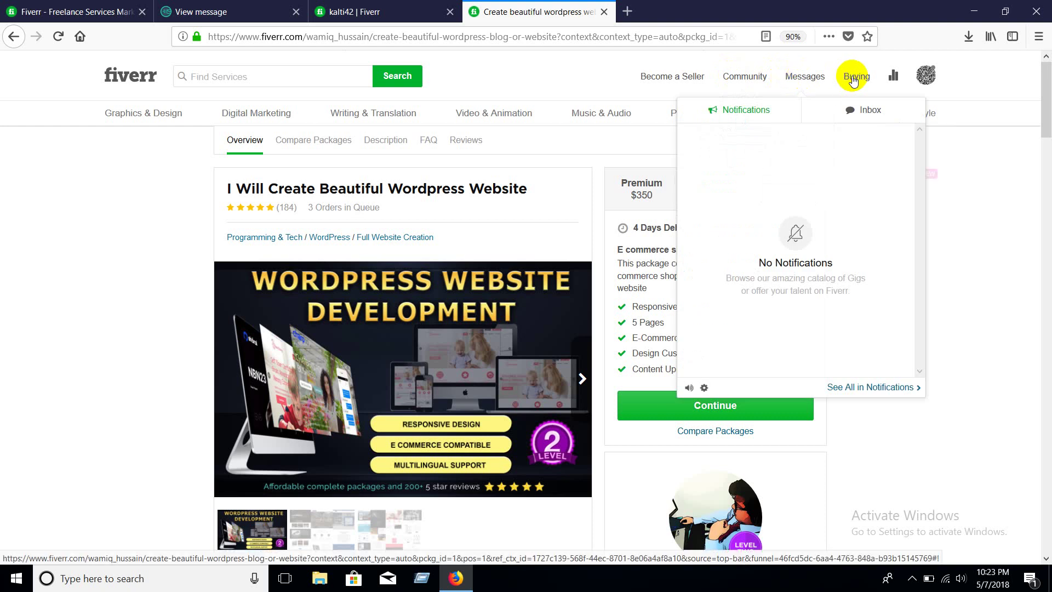
pyautogui.moveTo(853, 80)
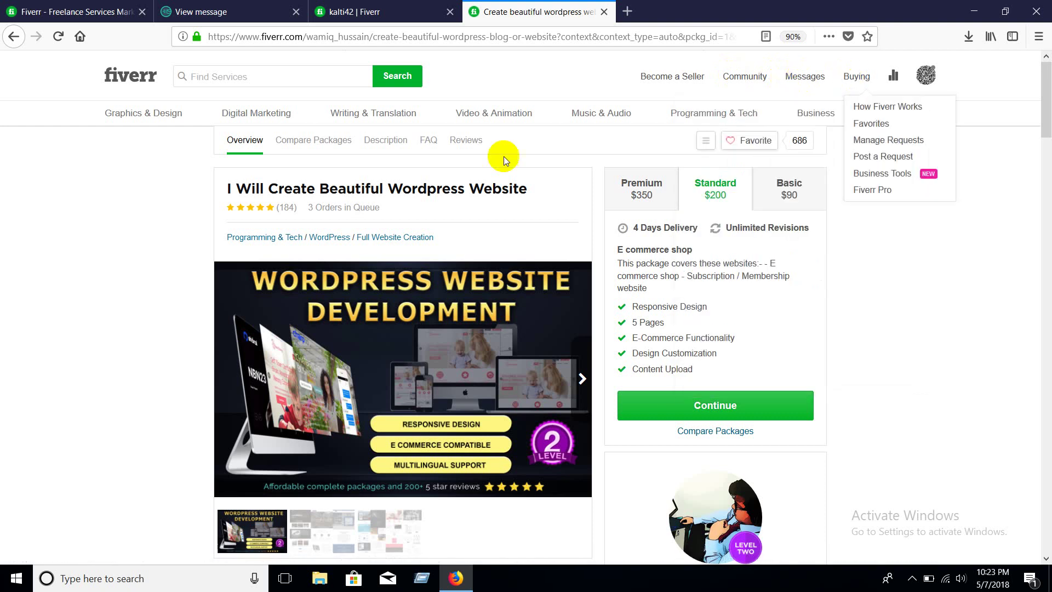
pyautogui.click(247, 18)
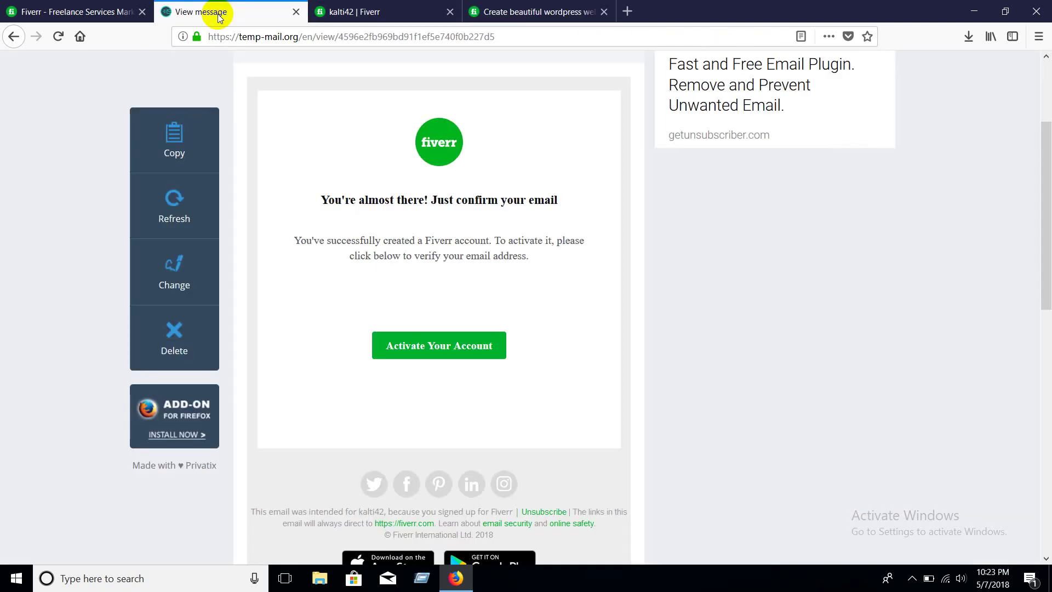
# Launch Create a New Gig from the profile page.
pyautogui.click(356, 12)
pyautogui.scroll(-8, 837, 259)
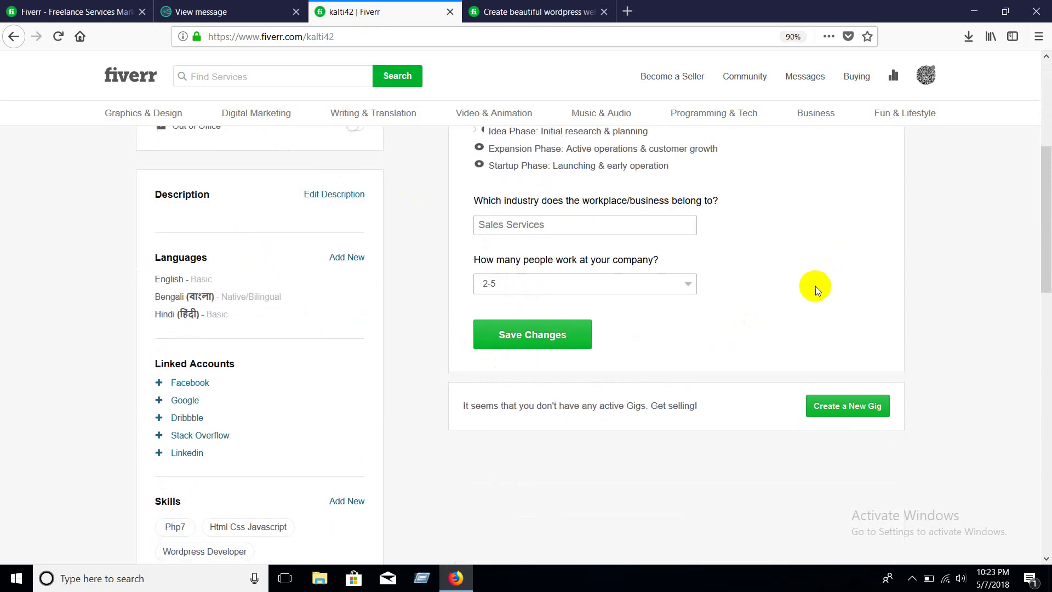
pyautogui.click(848, 267)
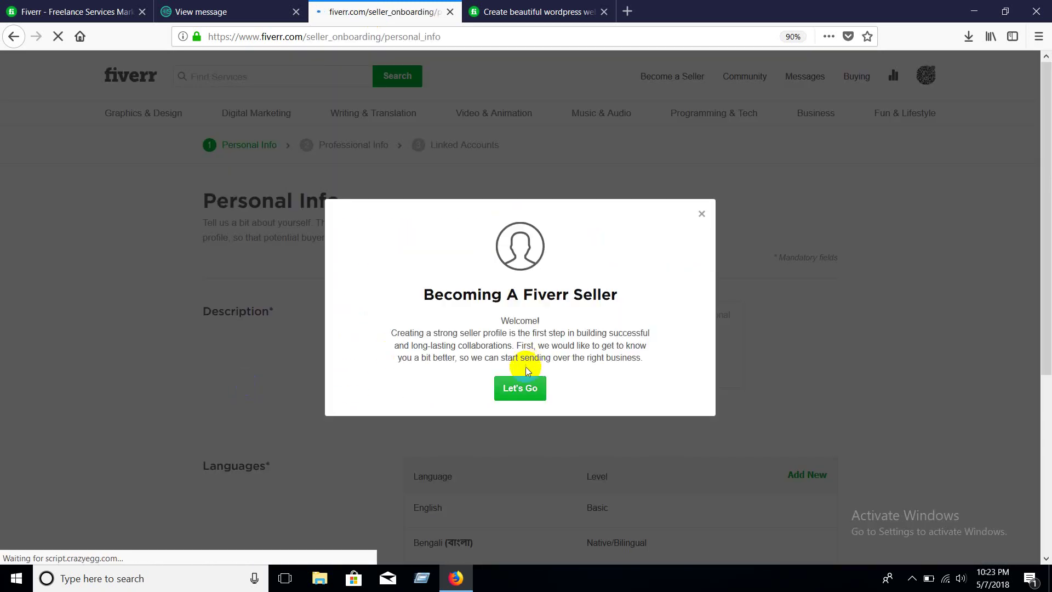
# Dismiss the seller welcome with Let's Go, check the 150-character Description hint, then return to the WordPress gig.
pyautogui.click(518, 388)
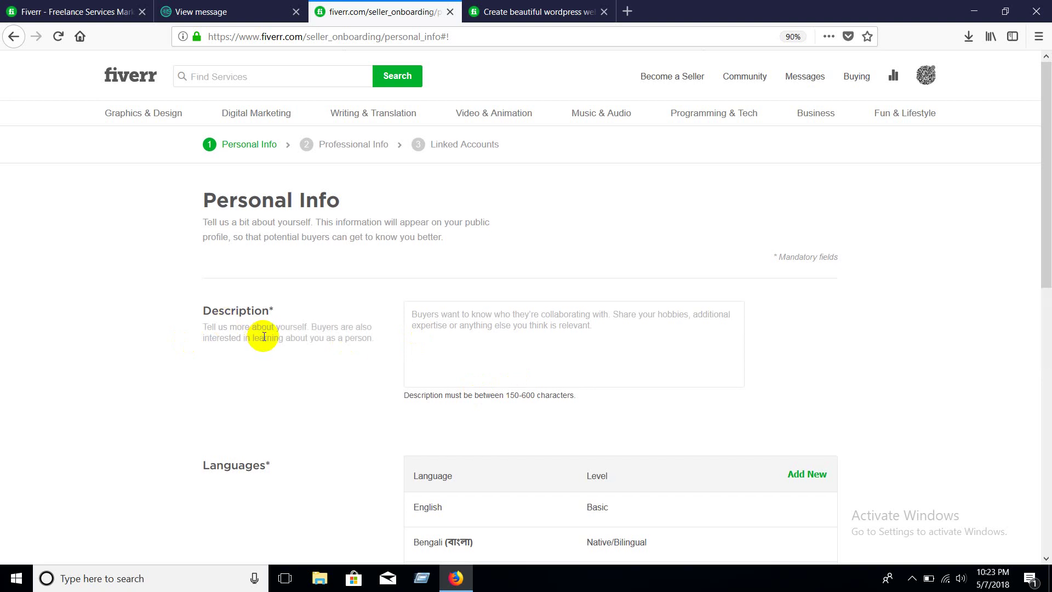
pyautogui.scroll(-2, 263, 335)
pyautogui.click(413, 259)
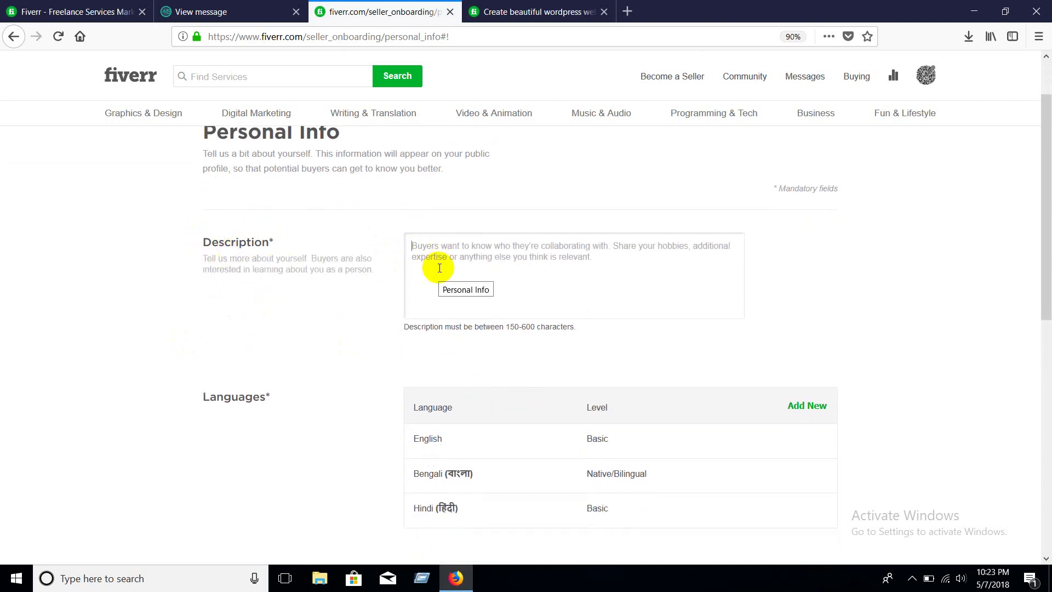
pyautogui.doubleClick(509, 326)
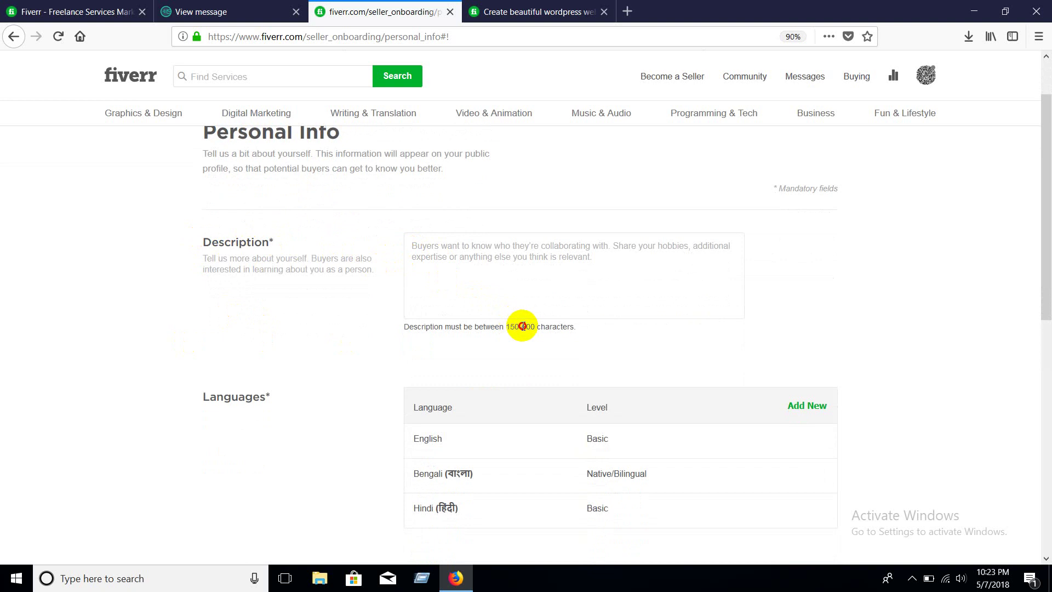
pyautogui.moveTo(590, 326); pyautogui.dragTo(395, 316)
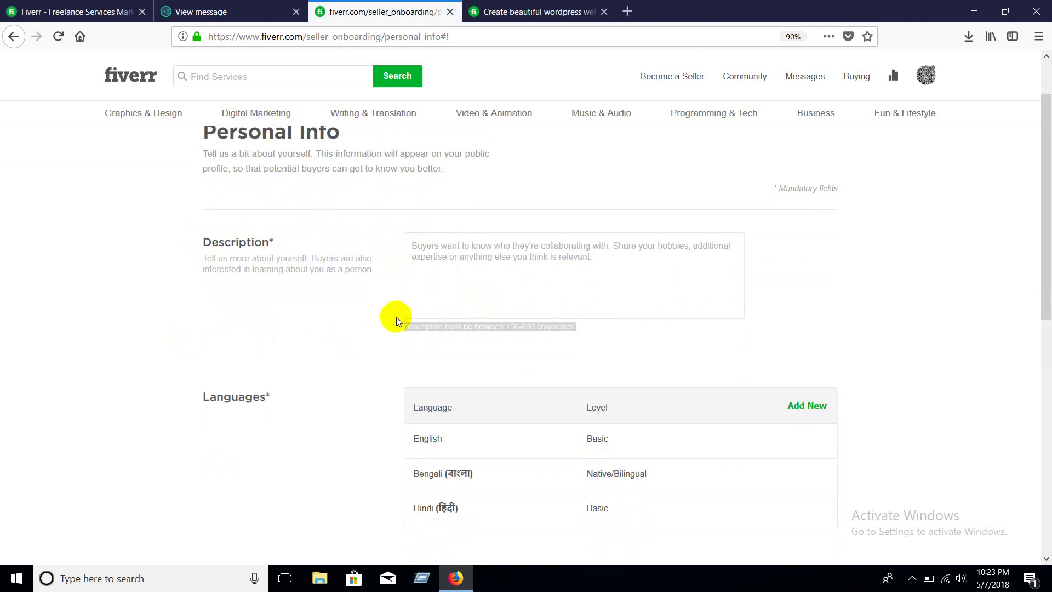
pyautogui.click(382, 320)
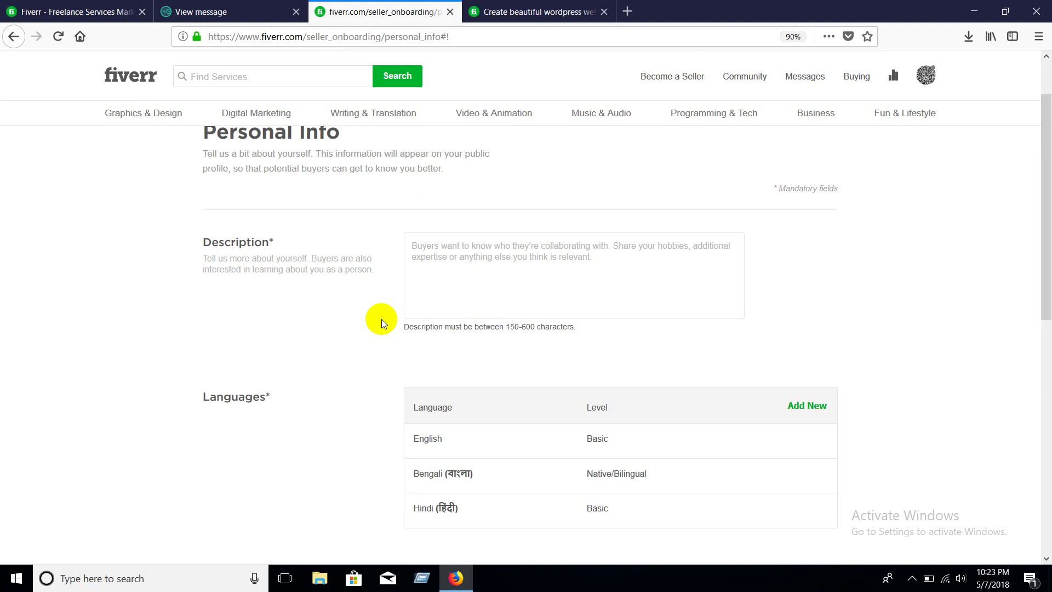
pyautogui.click(550, 11)
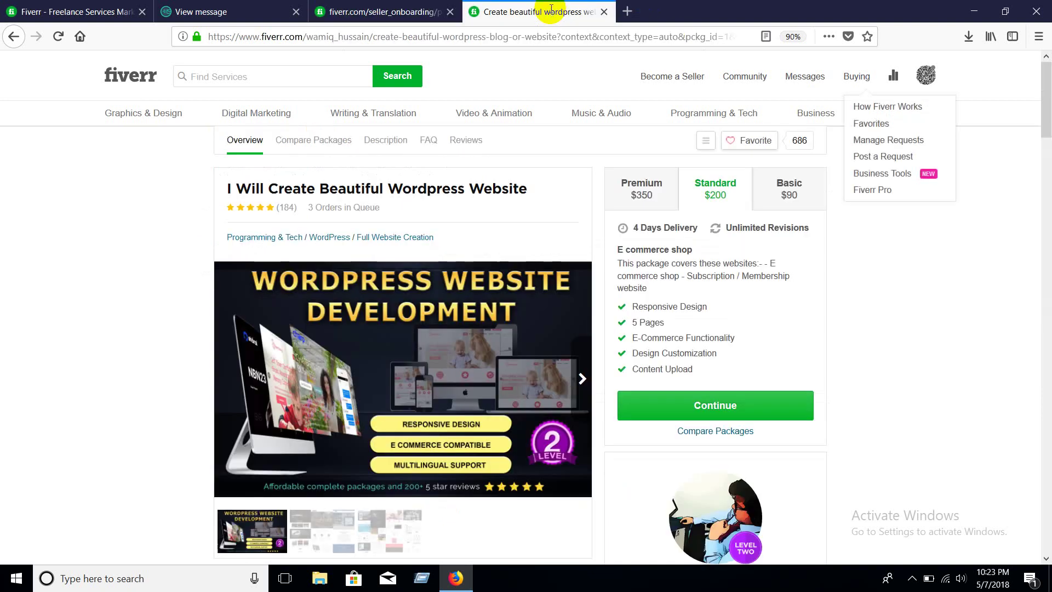
# Expand the gig seller's bio with '+ See More' and copy the bio text.
pyautogui.scroll(-10, 749, 304)
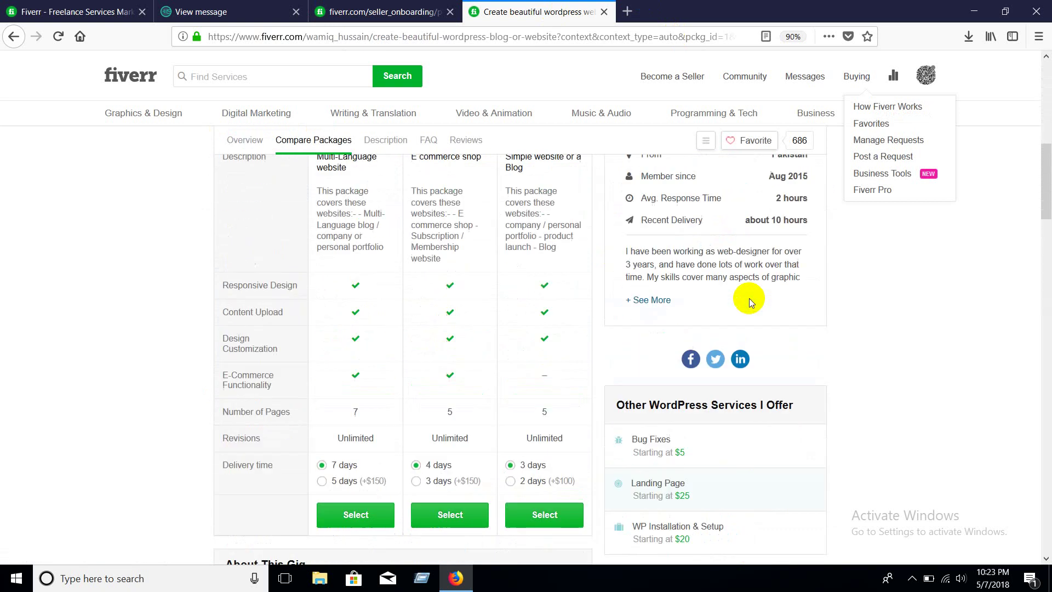
pyautogui.scroll(1, 748, 298)
pyautogui.click(649, 335)
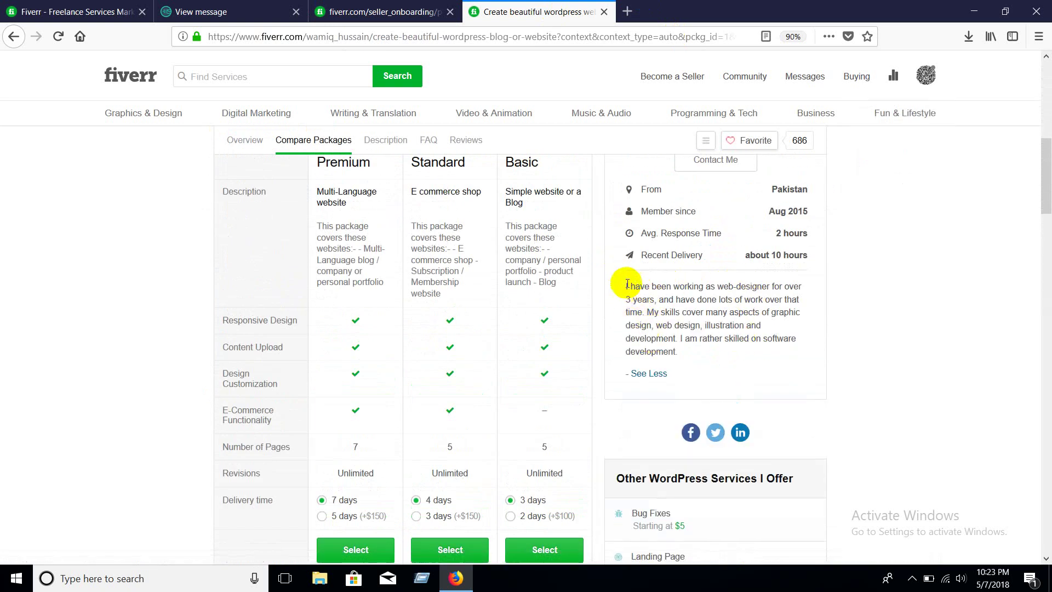
pyautogui.moveTo(627, 283); pyautogui.dragTo(697, 346)
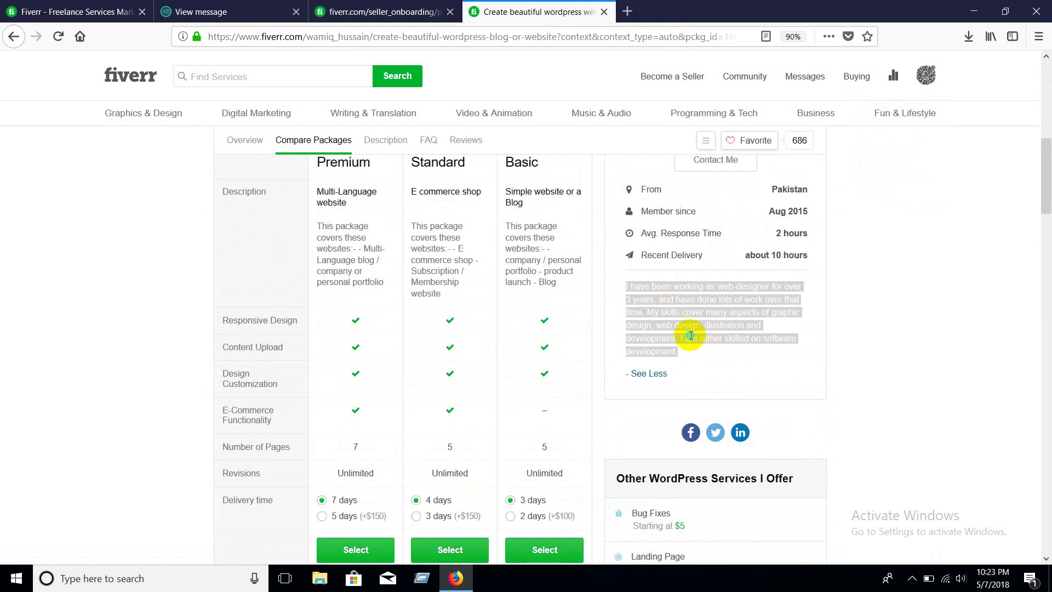
pyautogui.rightClick(691, 335)
pyautogui.click(712, 345)
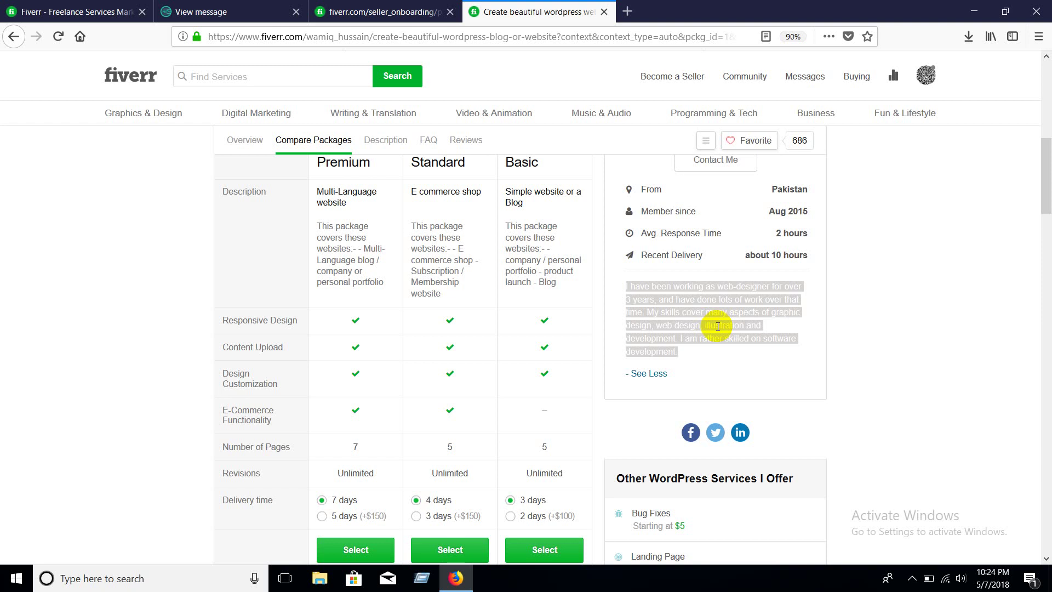
pyautogui.rightClick(717, 326)
pyautogui.click(747, 332)
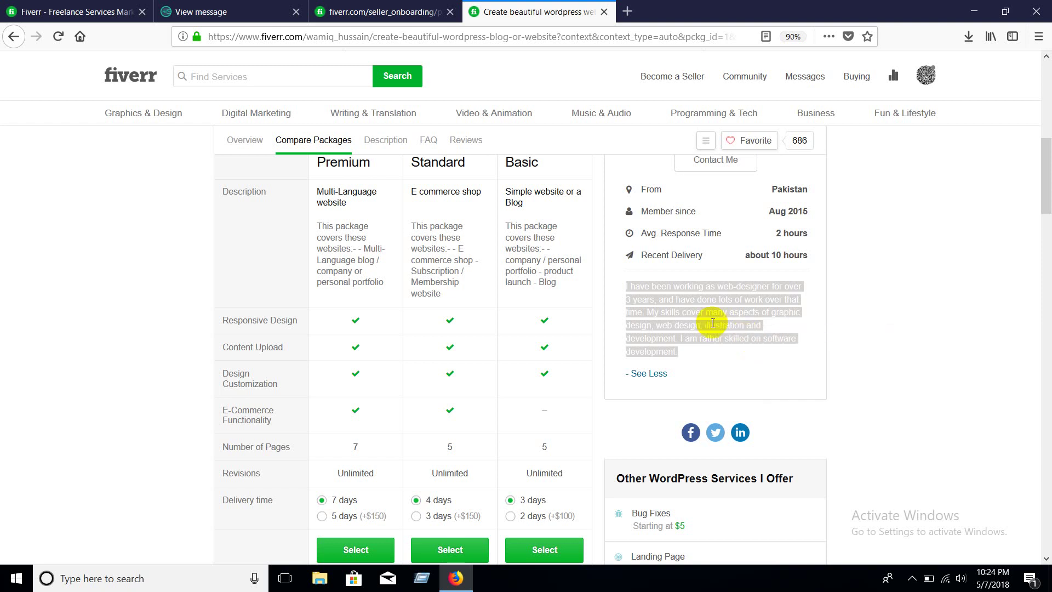
# Paste the copied bio into the Personal Info Description and continue to Professional Info.
pyautogui.click(353, 12)
pyautogui.rightClick(512, 262)
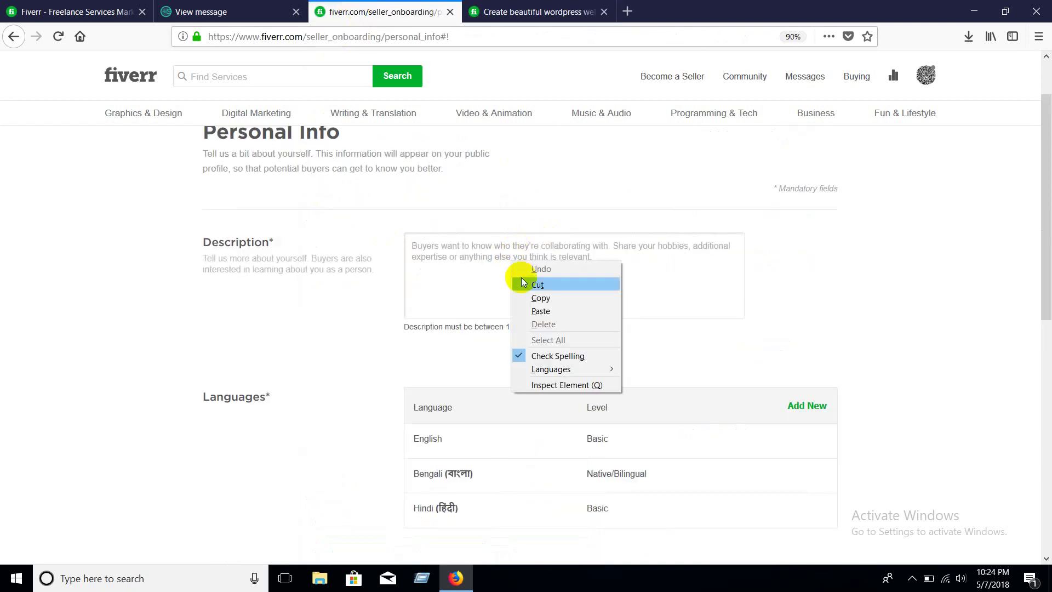
pyautogui.click(542, 310)
pyautogui.scroll(-6, 883, 400)
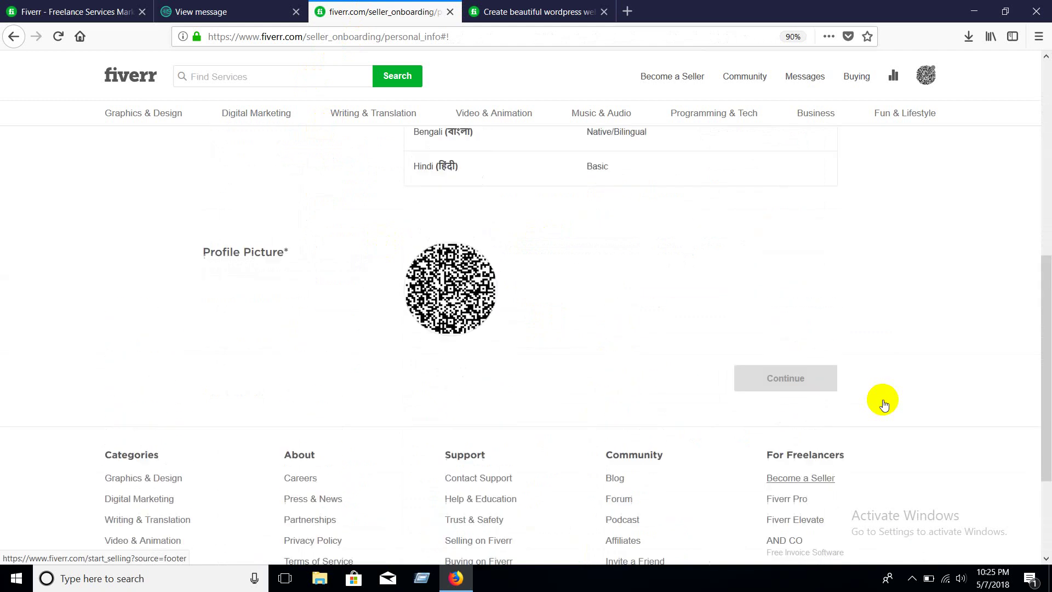
pyautogui.scroll(3, 727, 389)
pyautogui.scroll(-2, 771, 478)
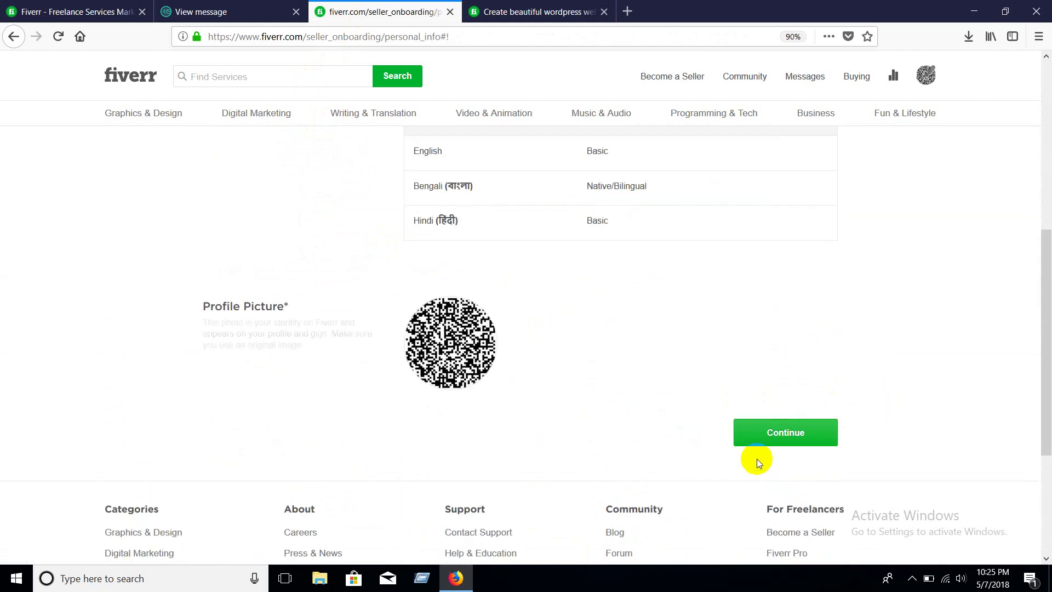
pyautogui.click(767, 432)
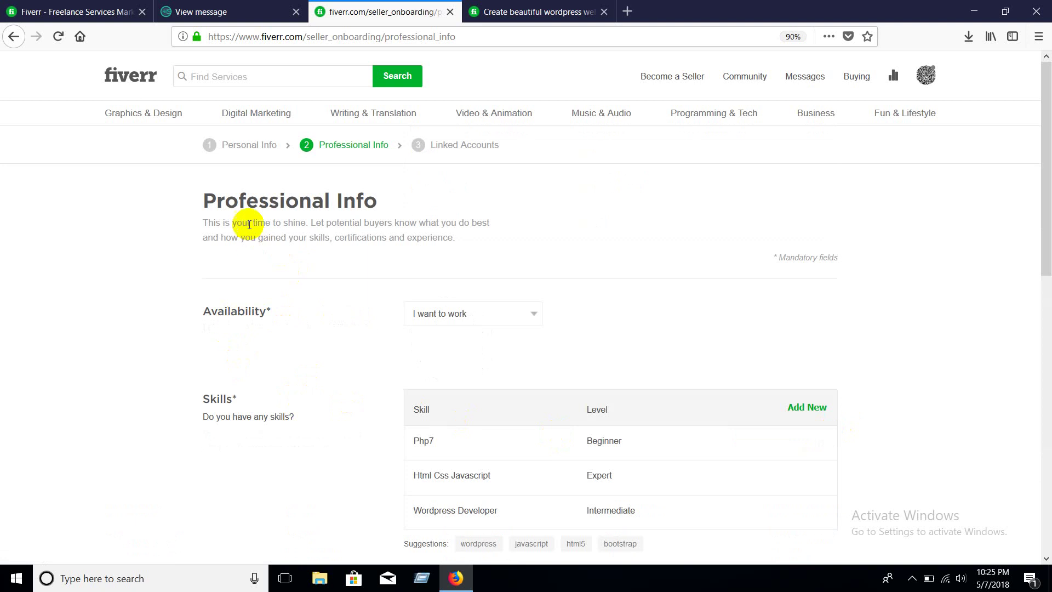
# Set availability to Full Time with more than 30 hours a week.
pyautogui.scroll(-1, 291, 307)
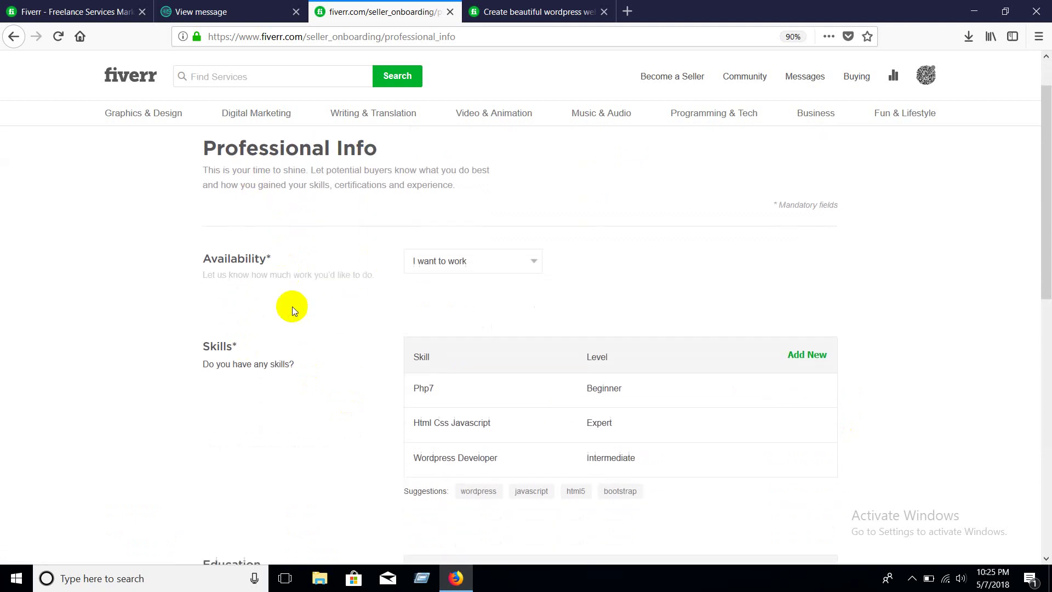
pyautogui.click(462, 246)
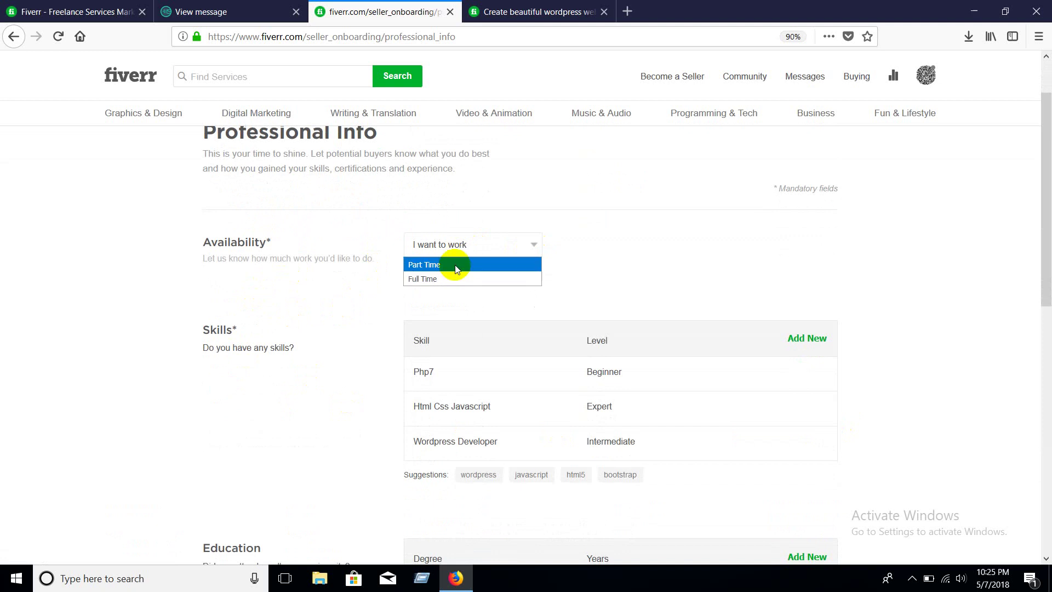
pyautogui.click(465, 278)
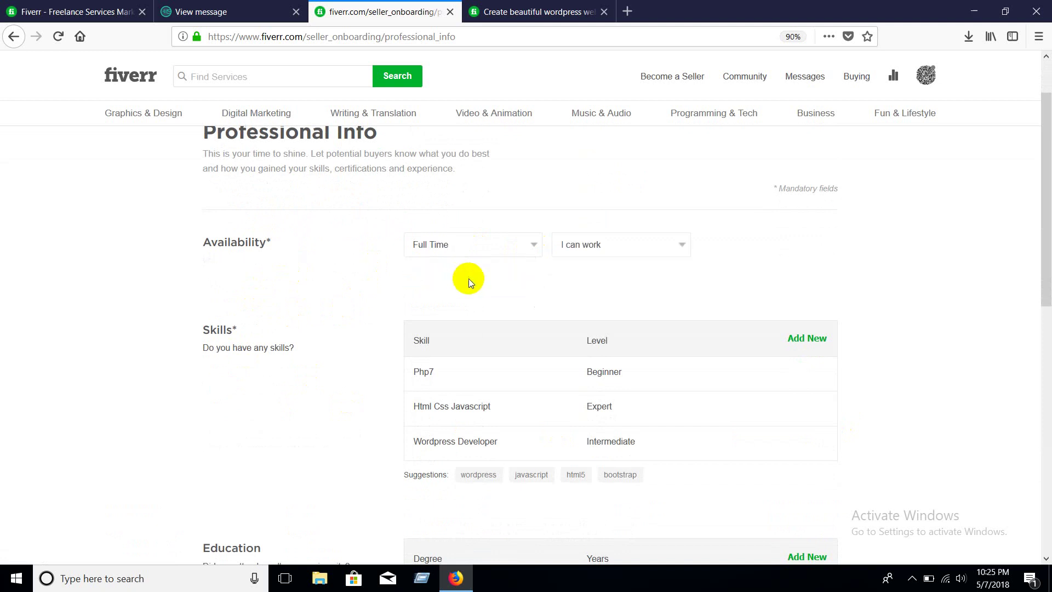
pyautogui.click(659, 240)
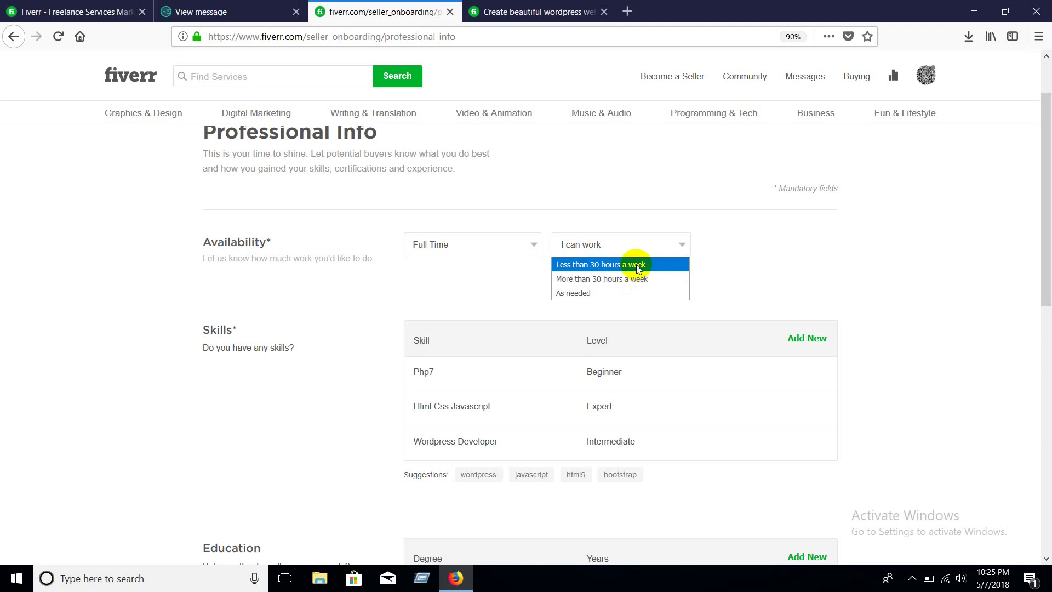
pyautogui.click(630, 279)
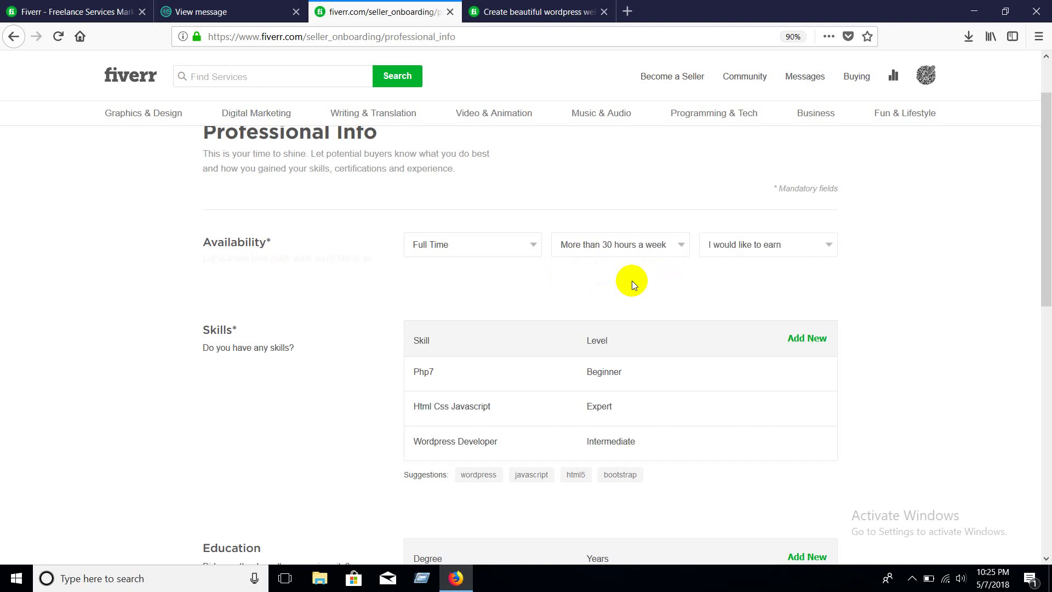
# Set expected earnings to More than $1000 per month and scroll down the page.
pyautogui.click(734, 249)
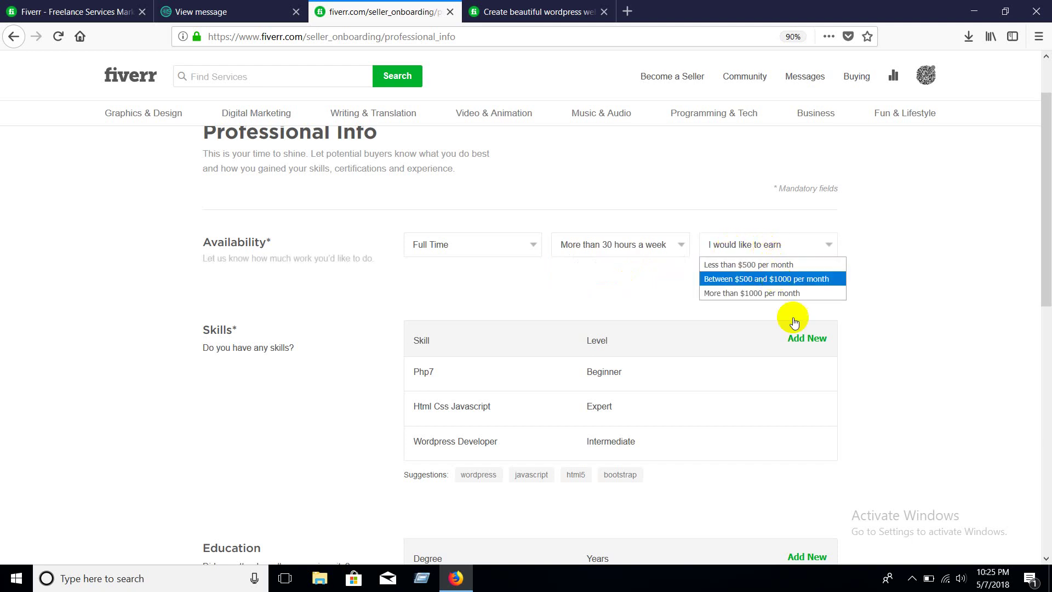
pyautogui.click(774, 294)
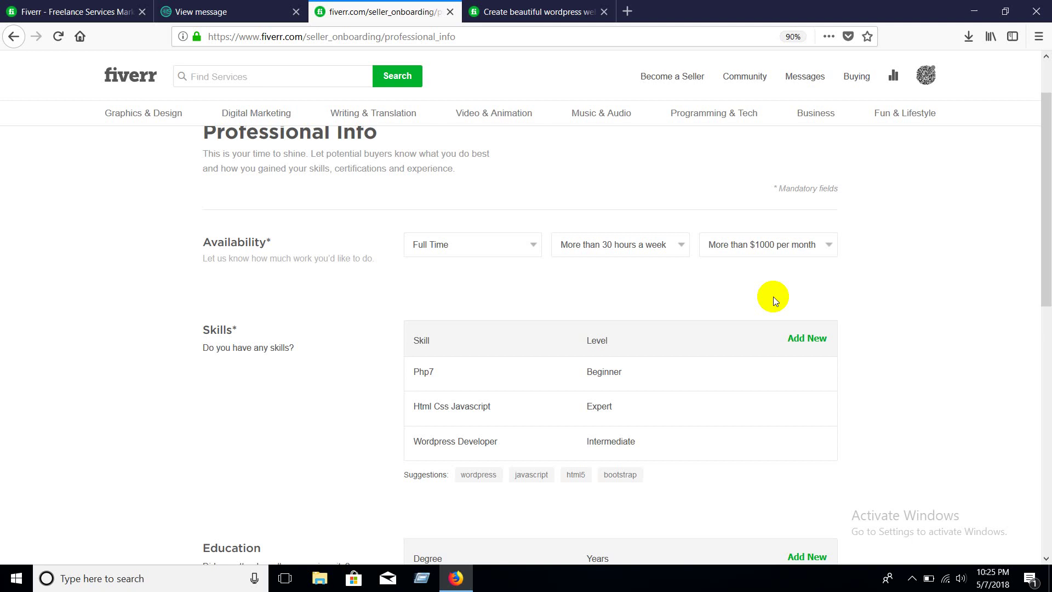
pyautogui.click(781, 246)
pyautogui.click(761, 268)
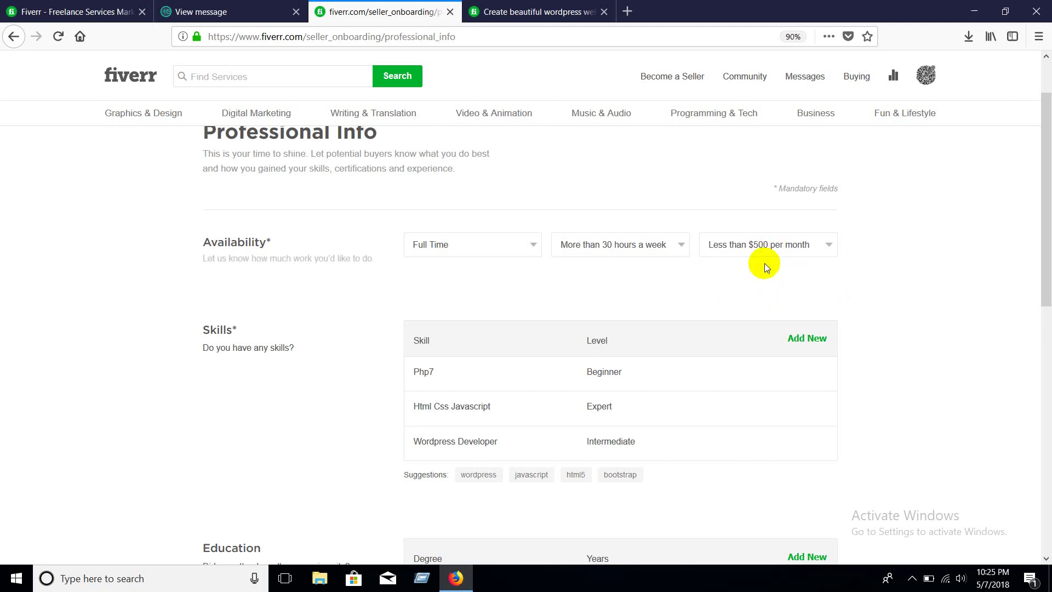
pyautogui.click(777, 250)
pyautogui.click(761, 302)
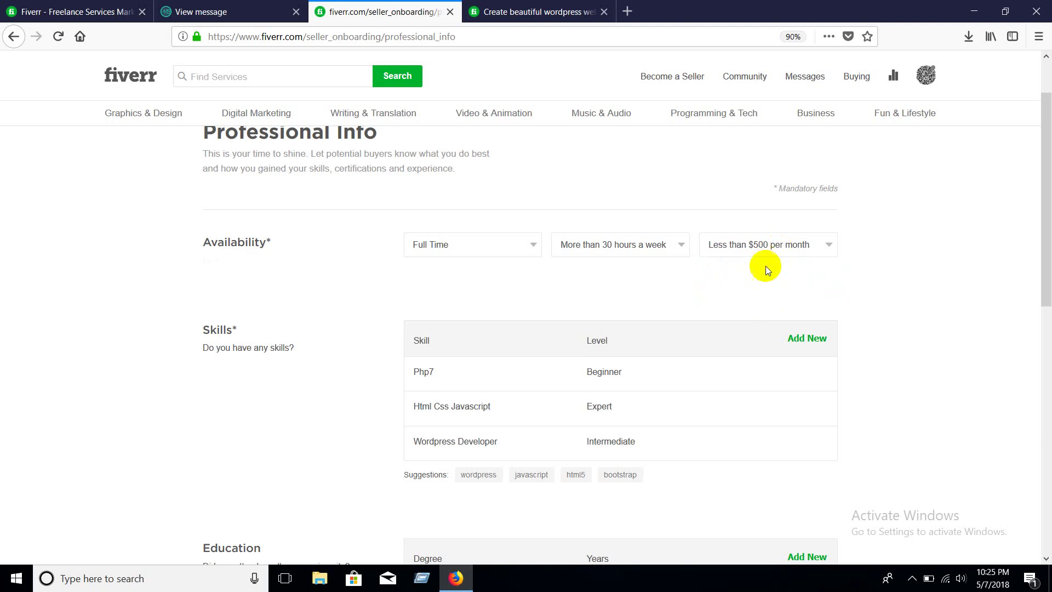
pyautogui.click(766, 248)
pyautogui.click(755, 293)
pyautogui.scroll(-3, 753, 295)
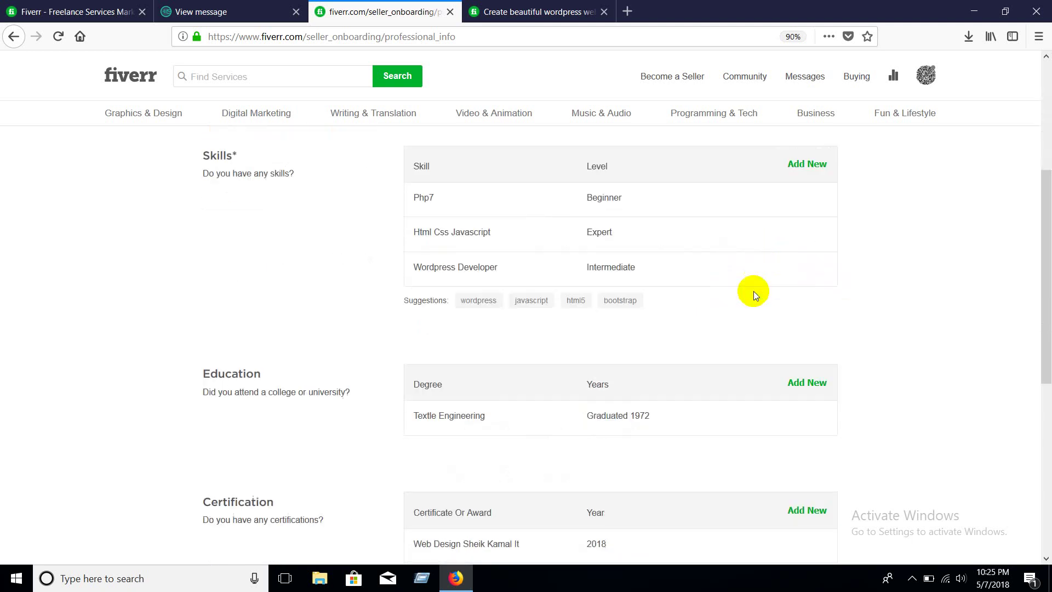
pyautogui.scroll(-5, 754, 291)
# Continue past Professional Info and Linked Accounts via Continue & Create Your First Gig.
pyautogui.click(796, 298)
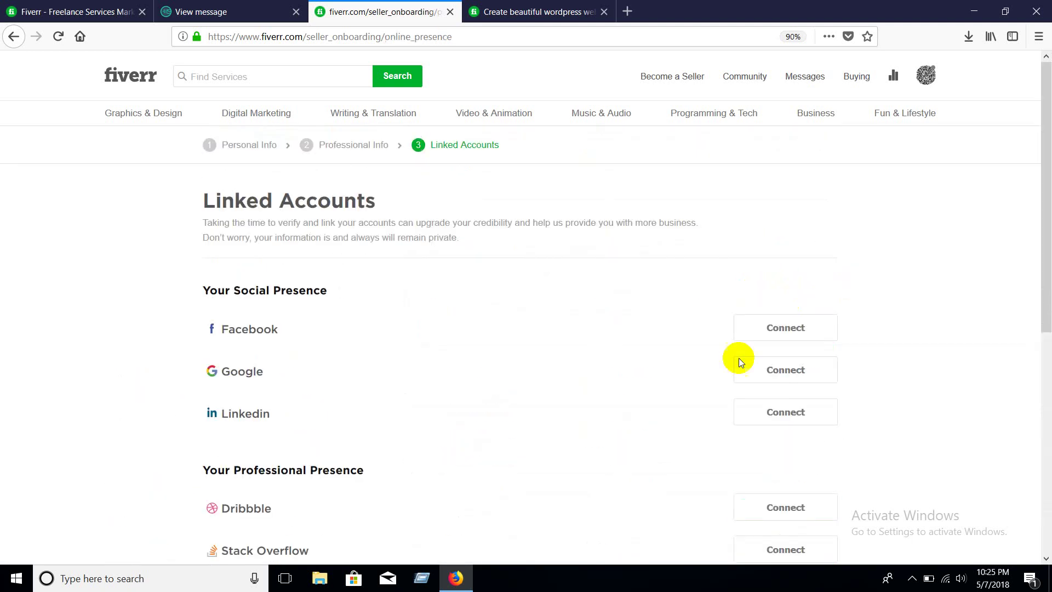
pyautogui.scroll(-1, 383, 346)
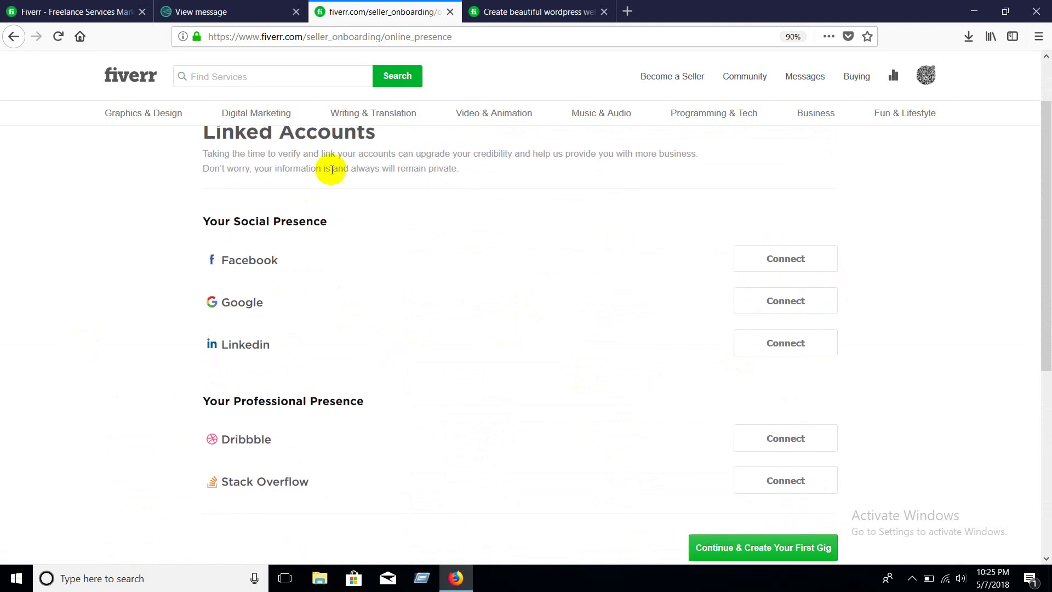
pyautogui.scroll(-2, 377, 307)
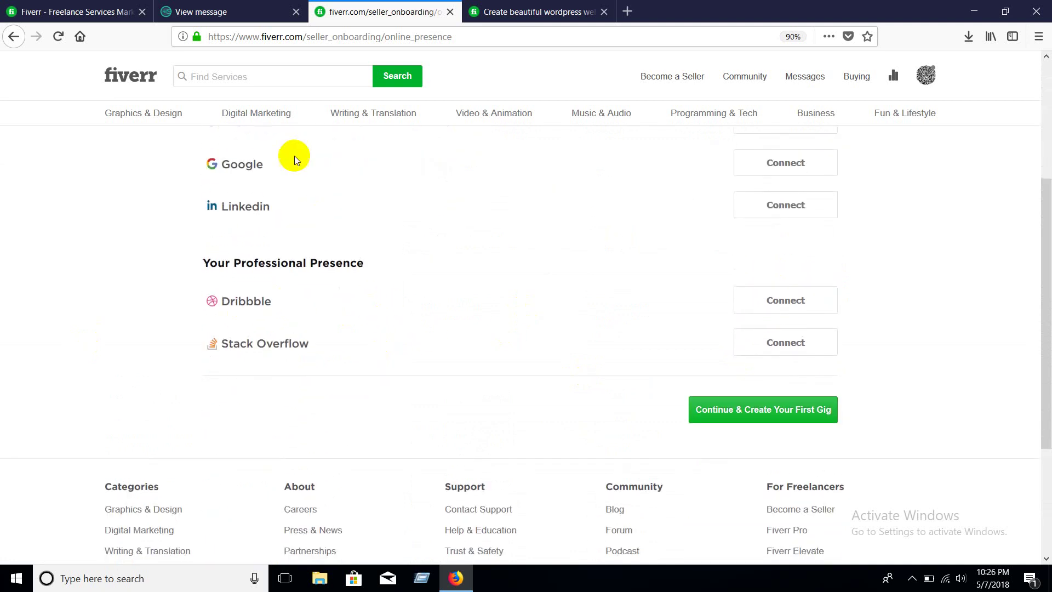
pyautogui.scroll(2, 309, 245)
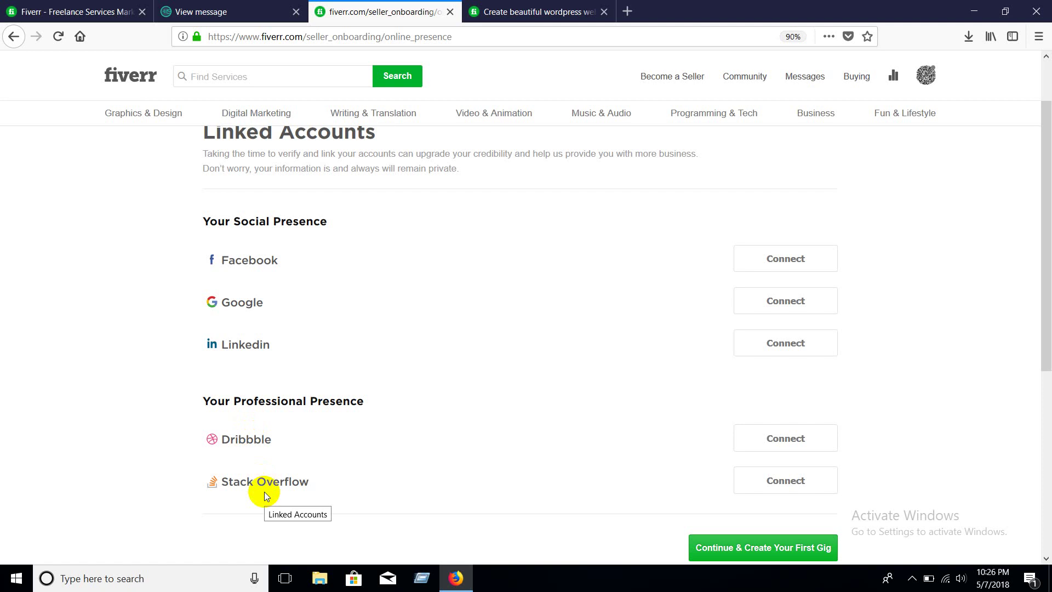
pyautogui.scroll(-2, 424, 454)
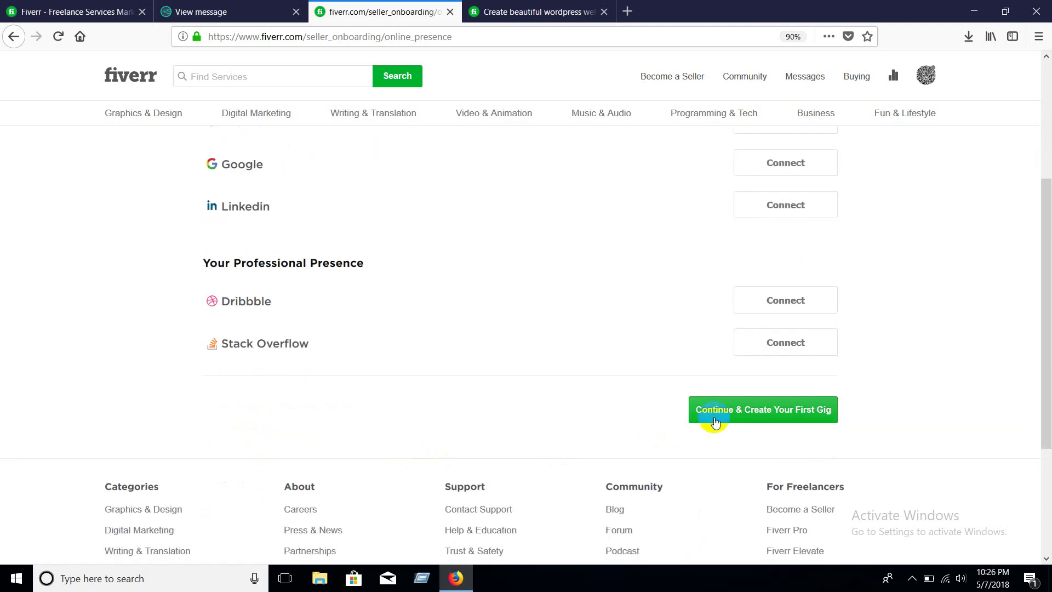
pyautogui.click(784, 411)
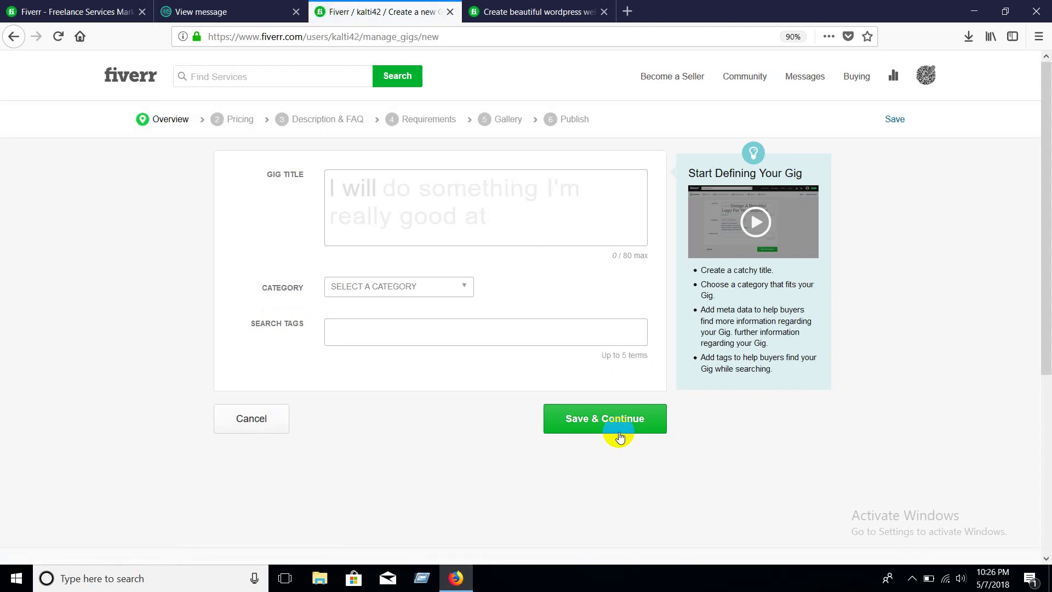
# Put the cursor in the empty Gig Title field, then return to the reference WordPress gig.
pyautogui.click(382, 189)
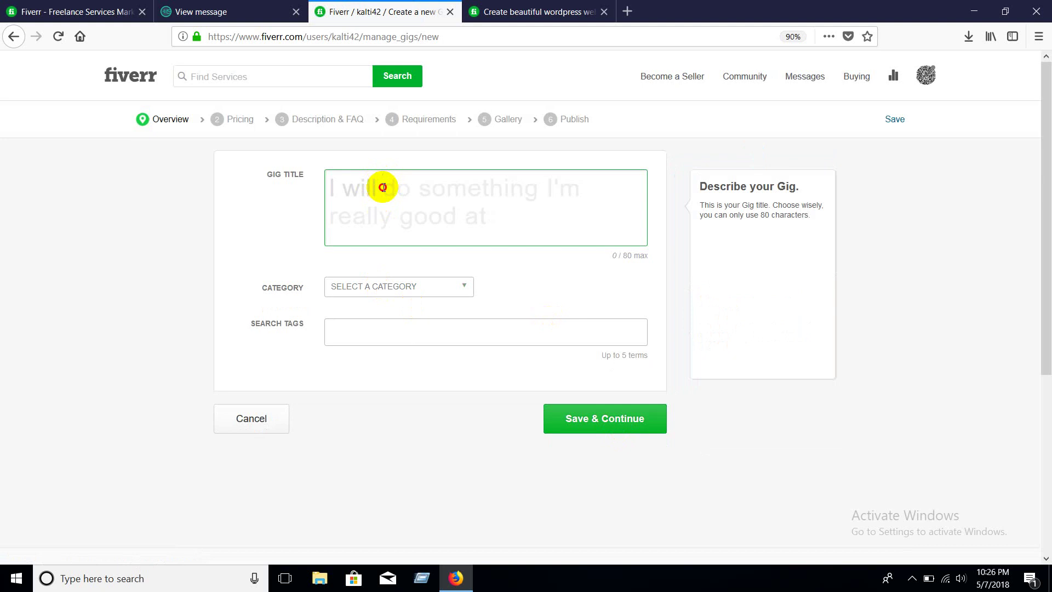
pyautogui.click(344, 191)
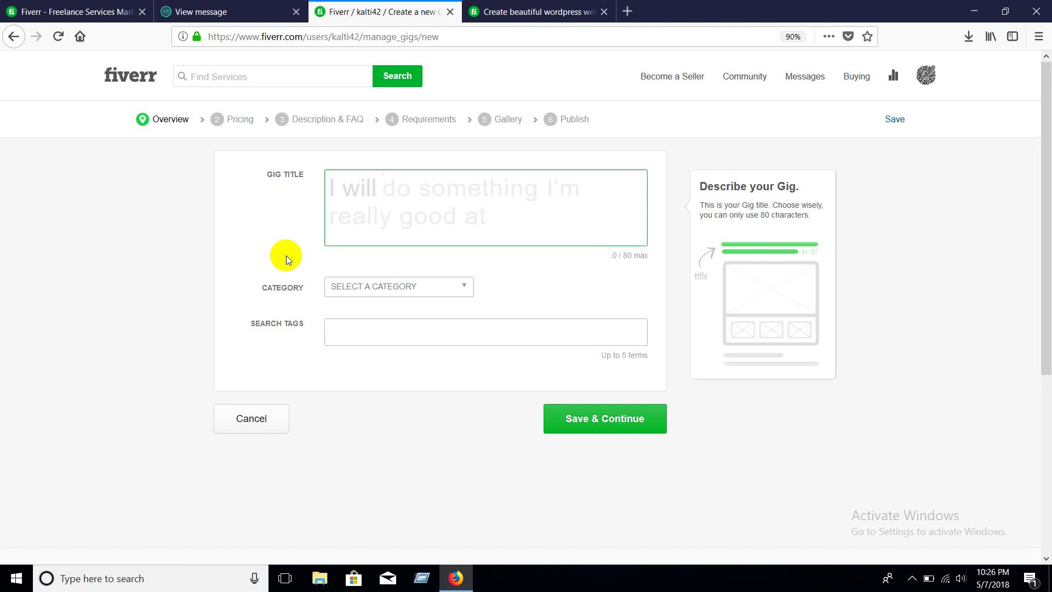
pyautogui.click(511, 11)
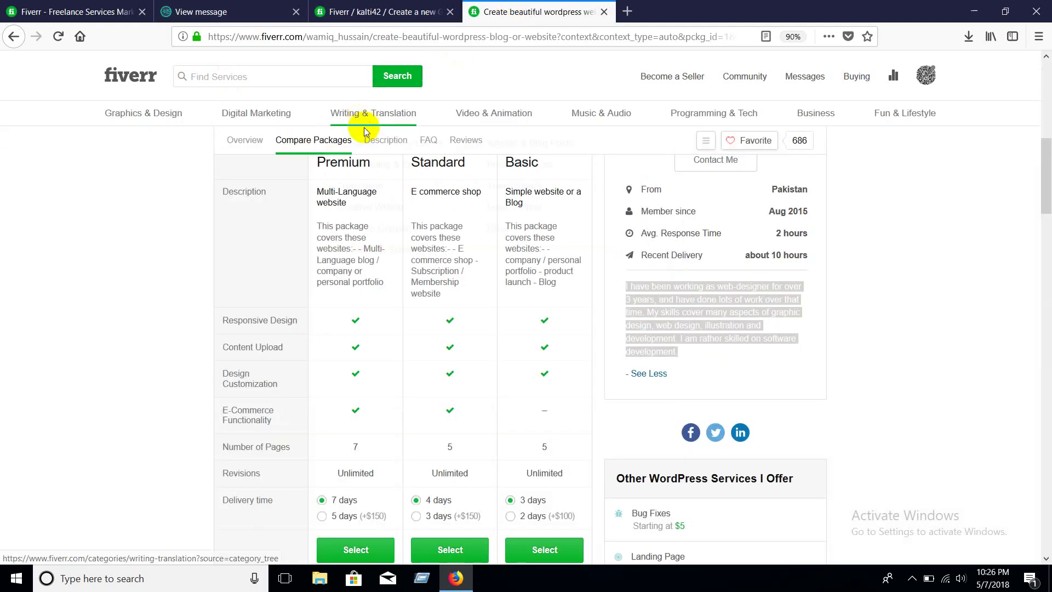
# Search Fiverr for 'customize' services, then return to the new gig form.
pyautogui.scroll(10, 364, 115)
pyautogui.click(219, 78)
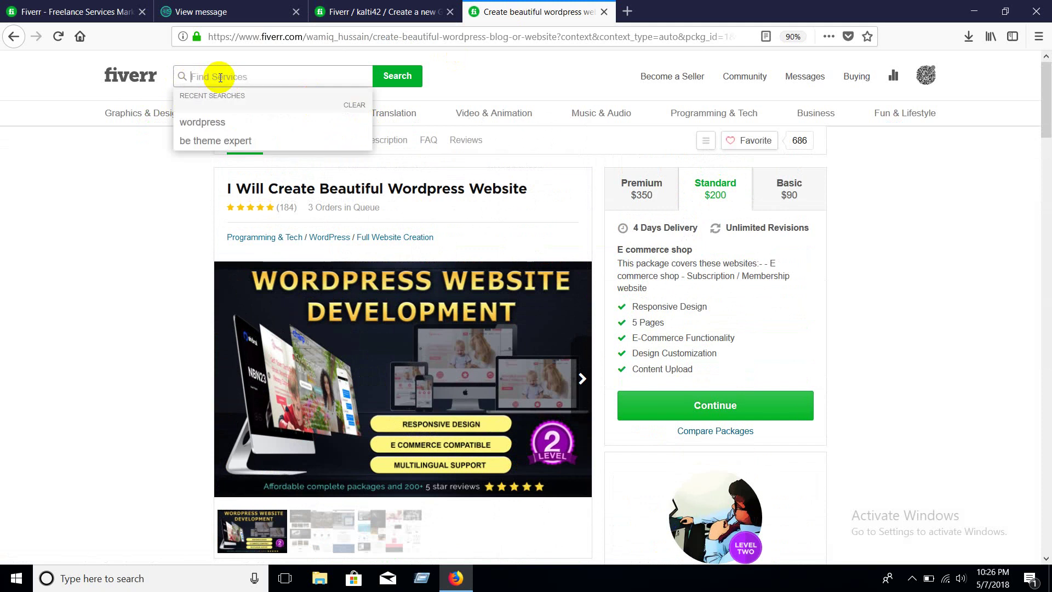
pyautogui.write('cus')
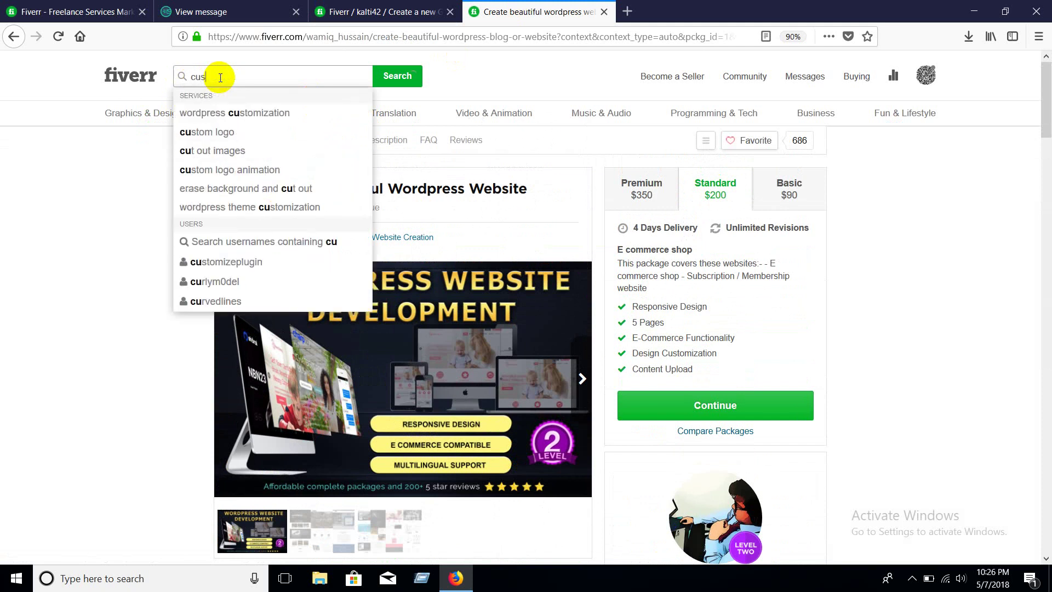
pyautogui.write('tomi')
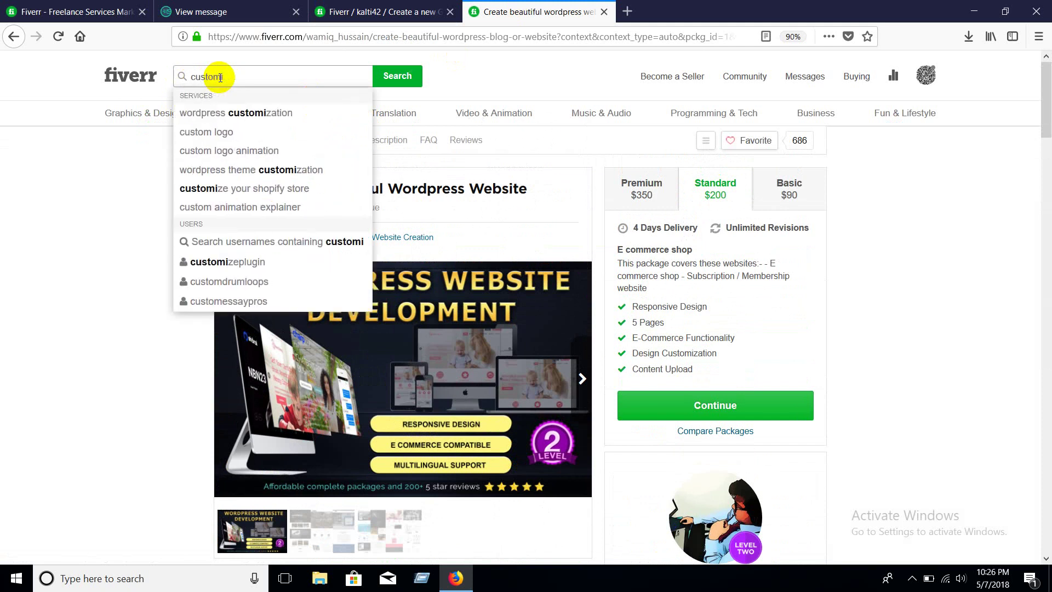
pyautogui.write('ze')
pyautogui.press('Return')
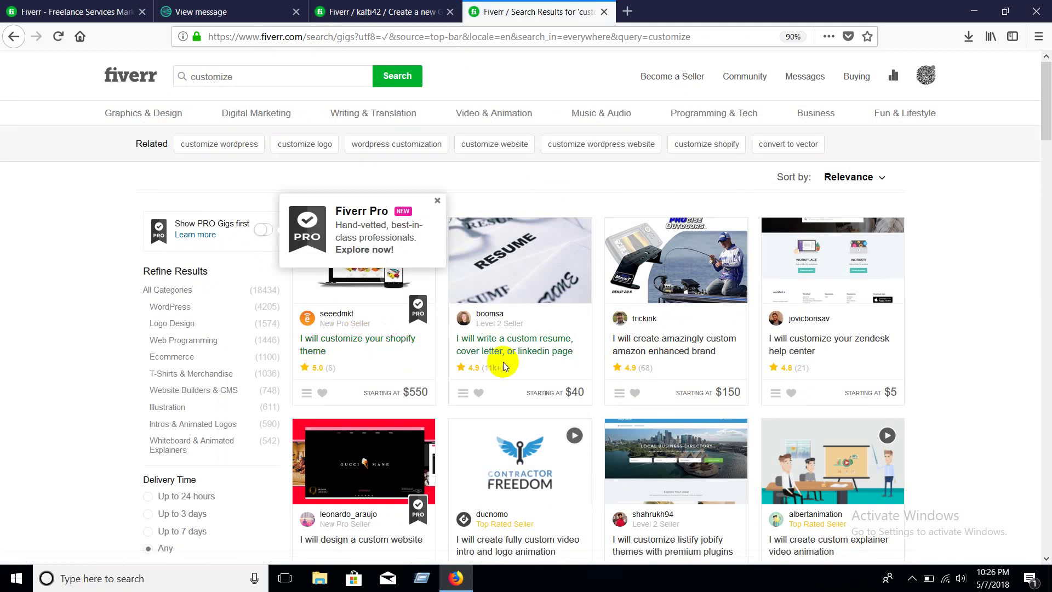
pyautogui.scroll(-3, 500, 336)
pyautogui.click(383, 11)
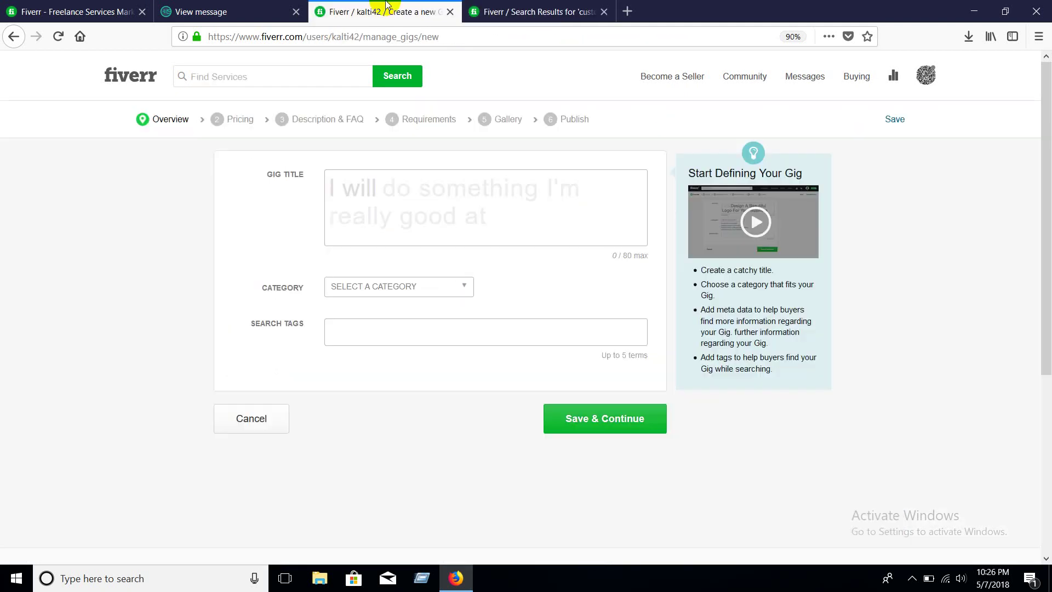
# Enter 'build your website' as the gig title, correcting the misspelling 'buid' to 'build'.
pyautogui.click(395, 179)
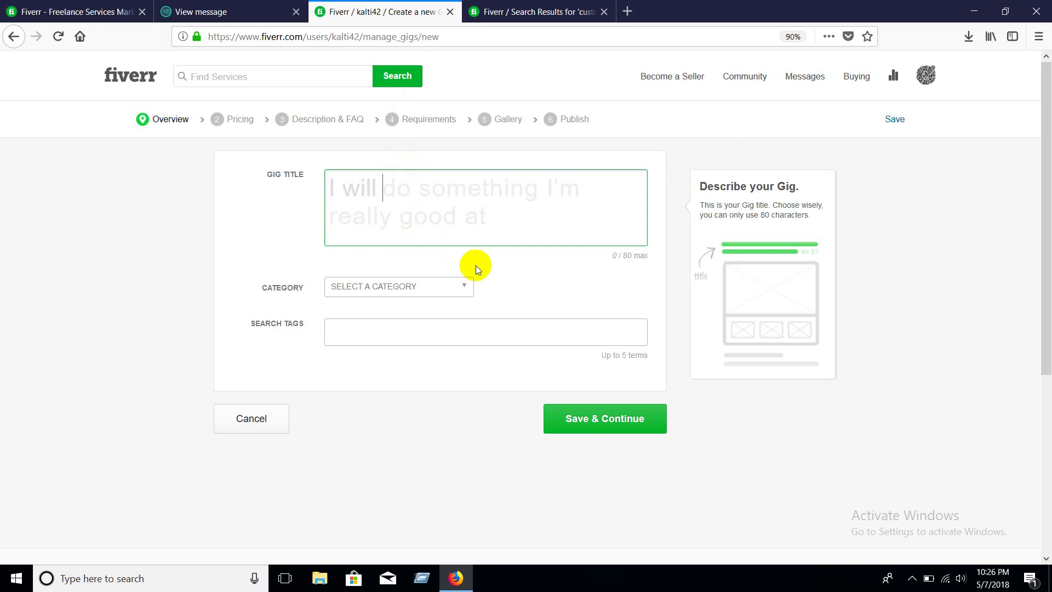
pyautogui.write('buid you')
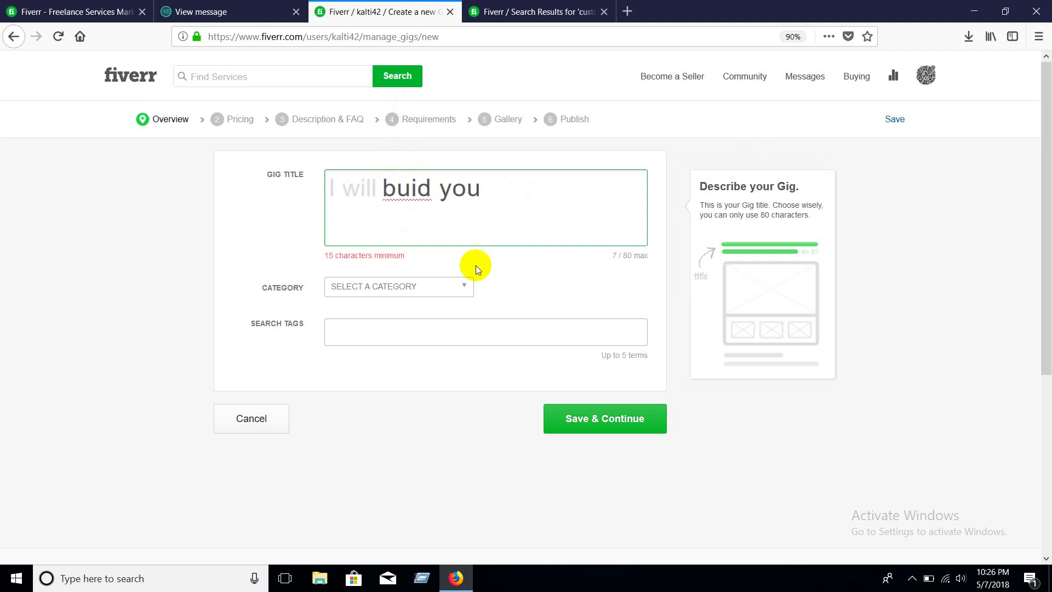
pyautogui.write('r website')
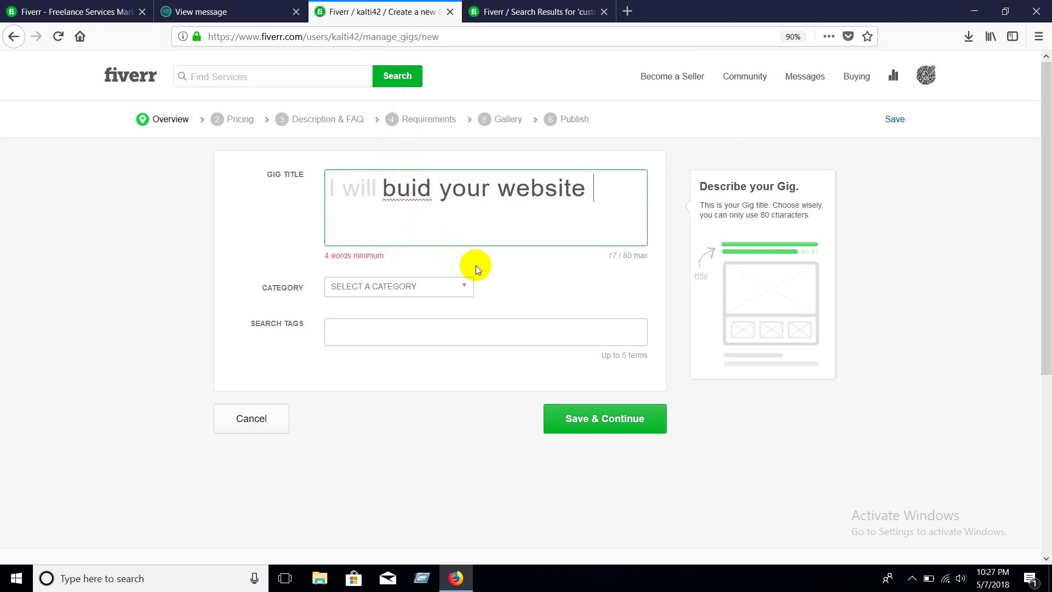
pyautogui.click(398, 192)
pyautogui.rightClick(398, 191)
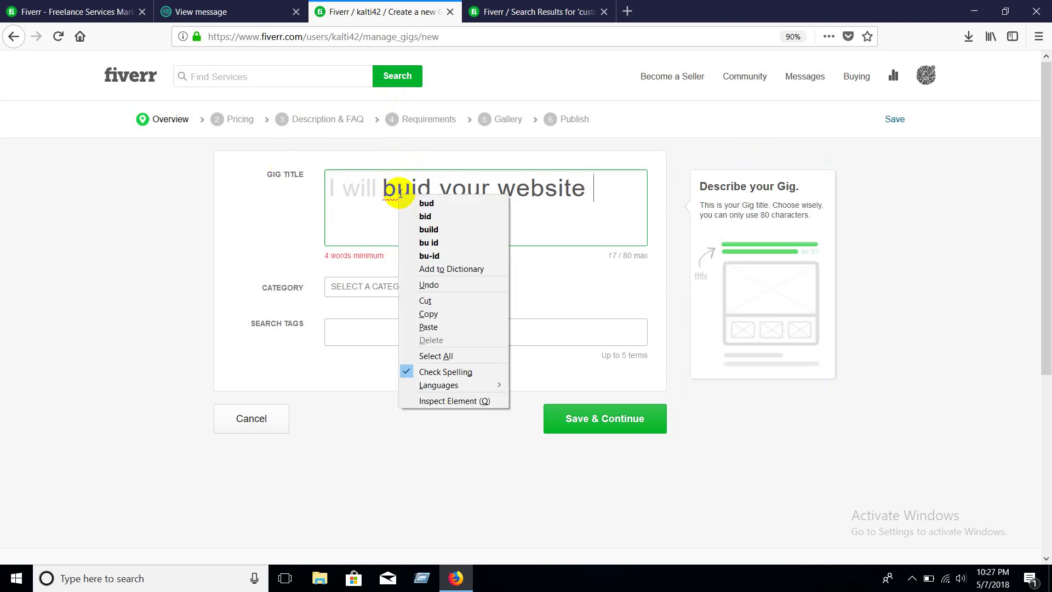
pyautogui.click(435, 228)
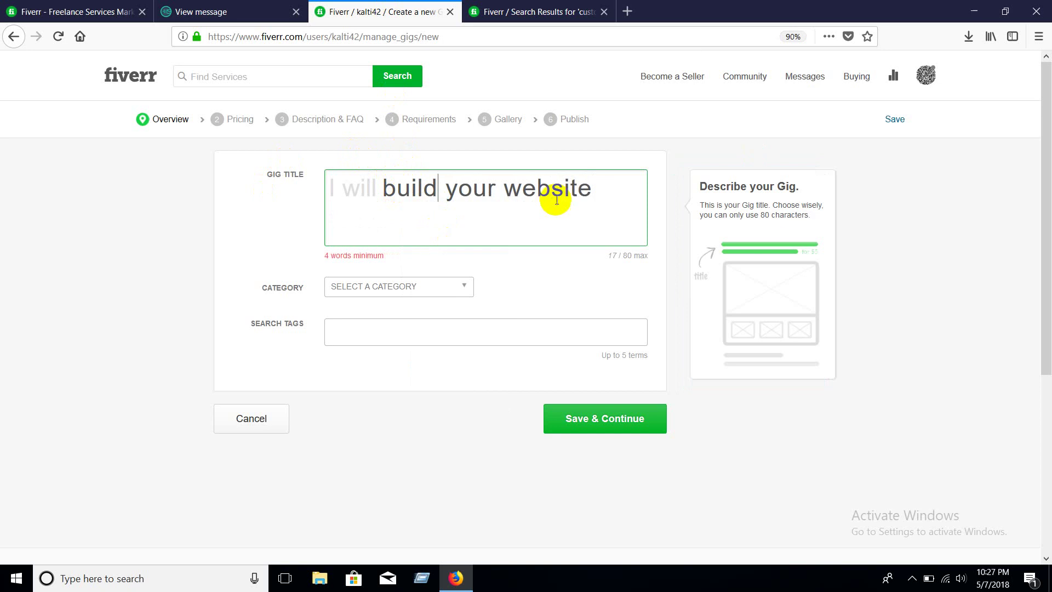
# Append 'within 24 hours using wordpress' to the title and select '24 hours'.
pyautogui.click(604, 196)
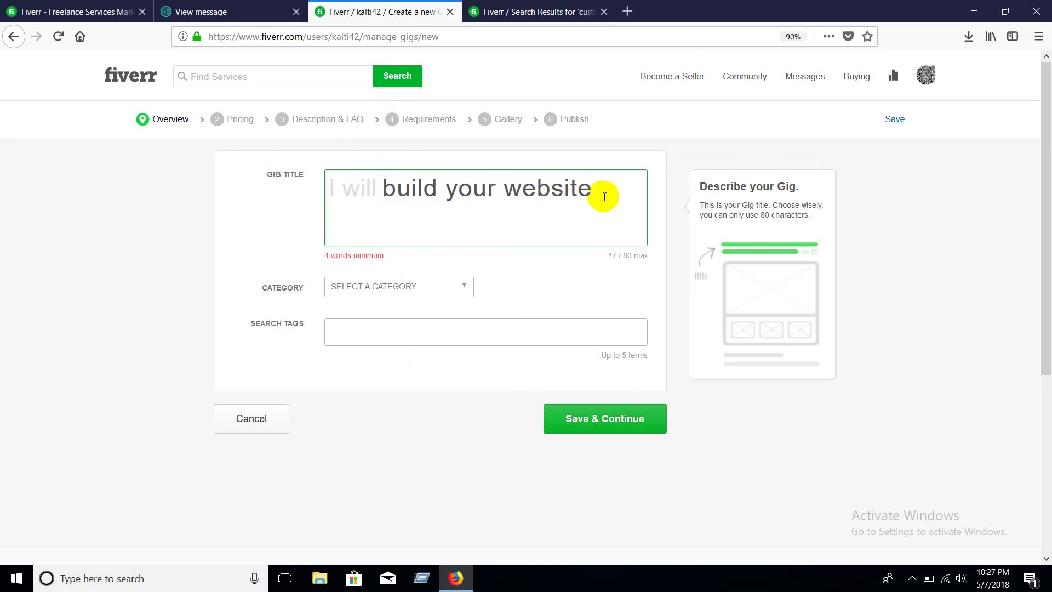
pyautogui.write('withi')
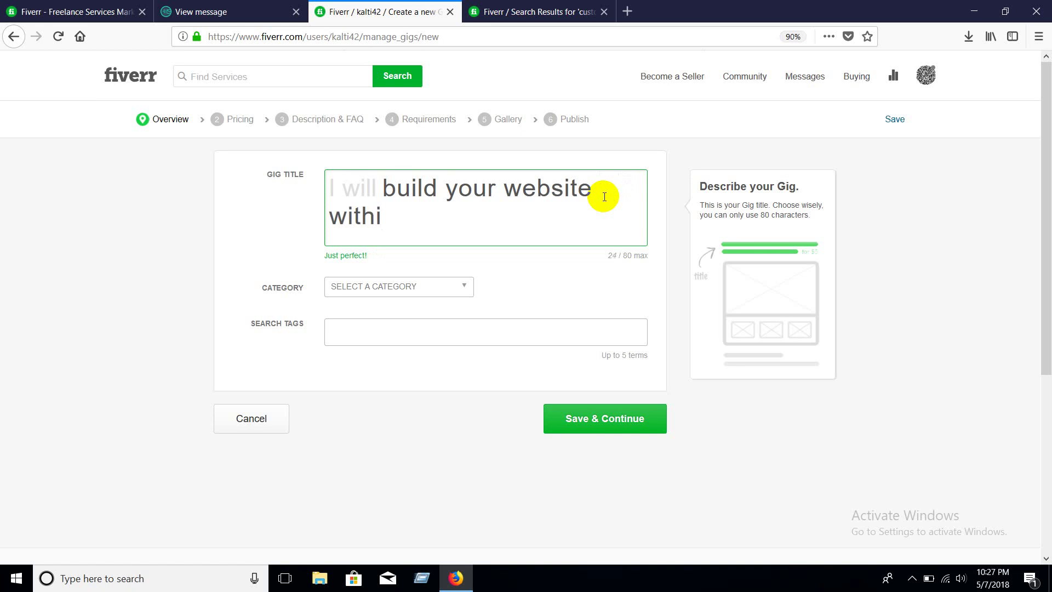
pyautogui.write('n 24 ')
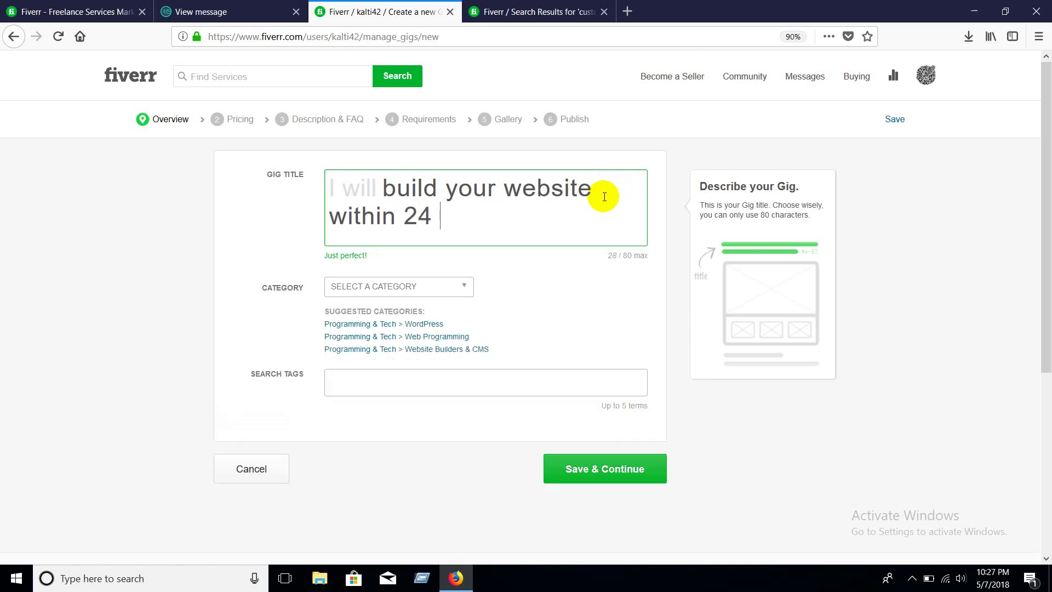
pyautogui.write('hours')
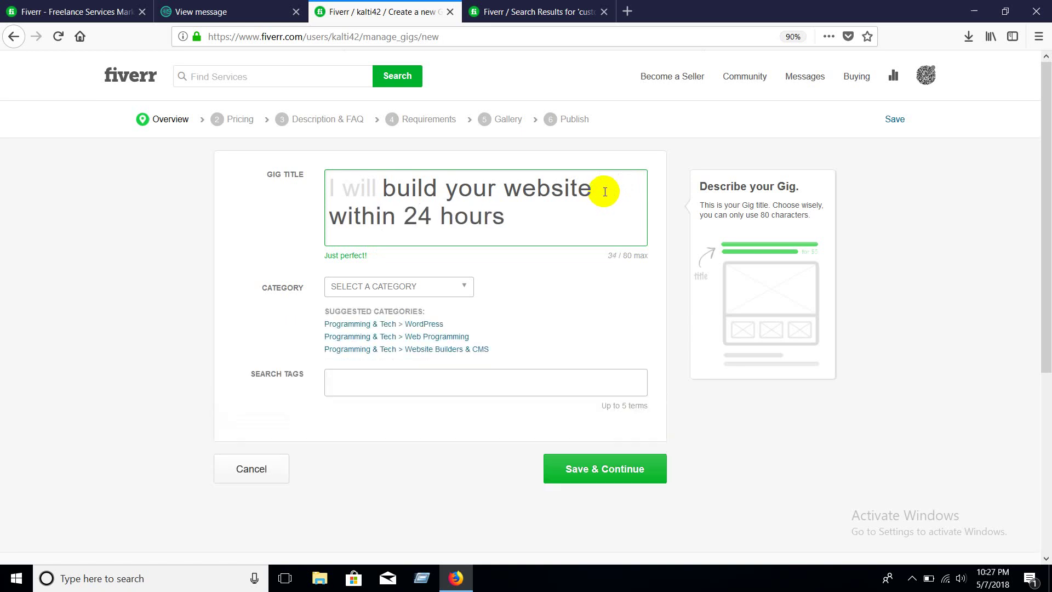
pyautogui.write(' usi')
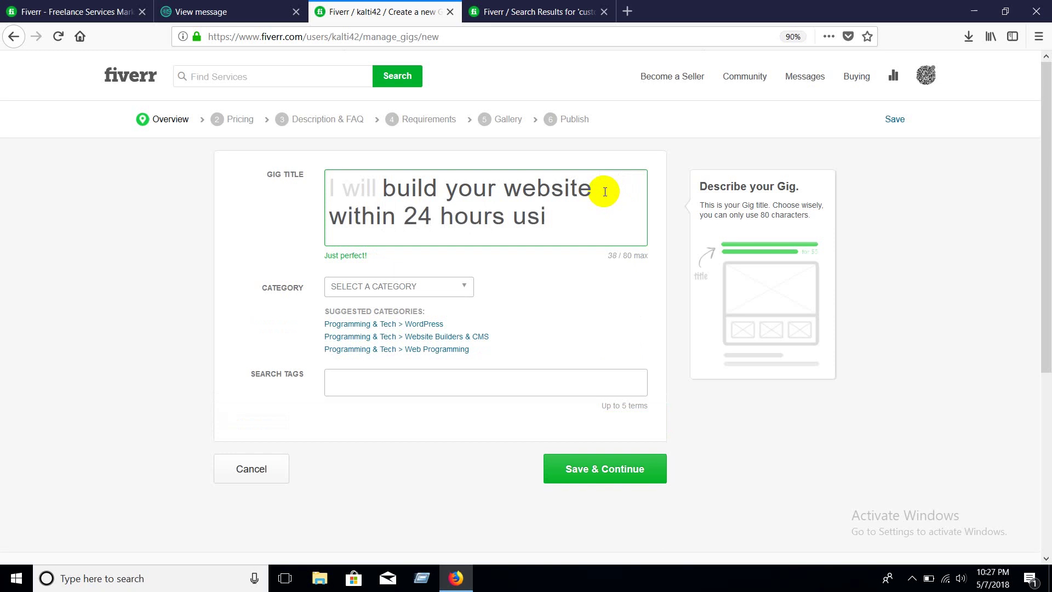
pyautogui.write('ng wordpr')
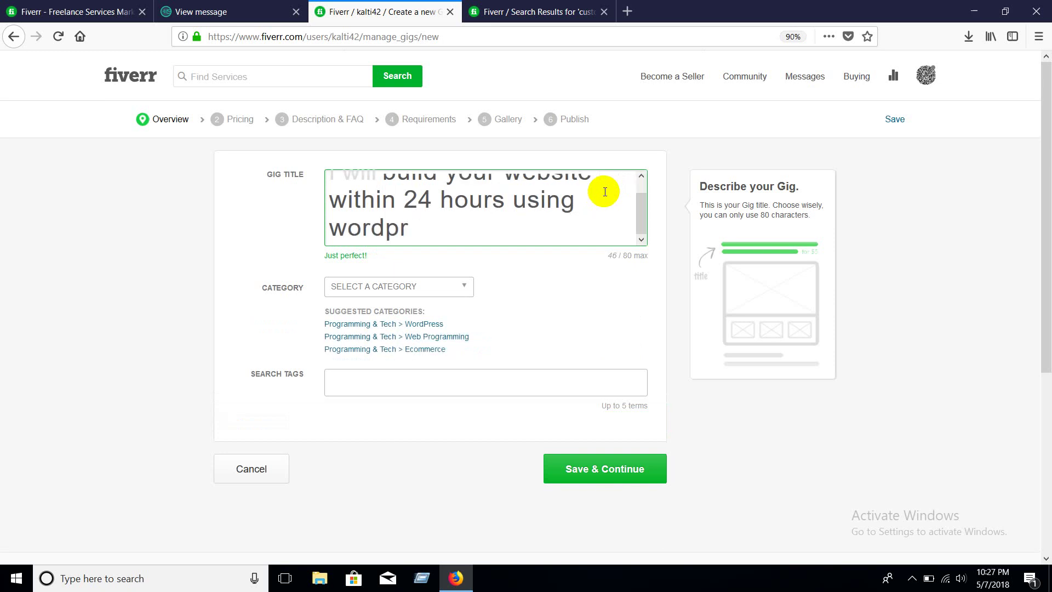
pyautogui.write('ess')
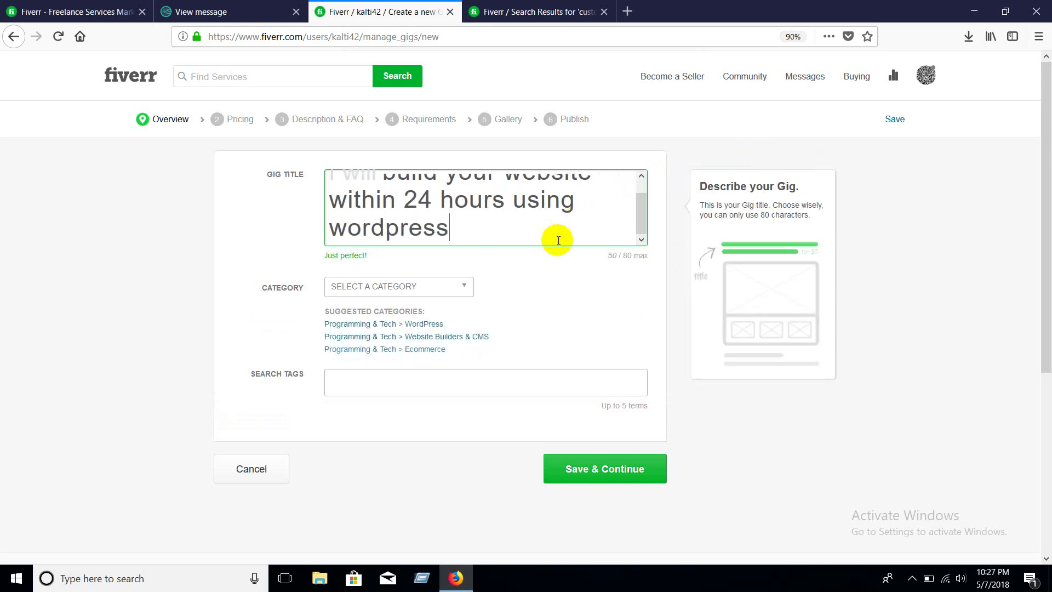
pyautogui.click(402, 197)
pyautogui.moveTo(401, 194); pyautogui.dragTo(505, 192)
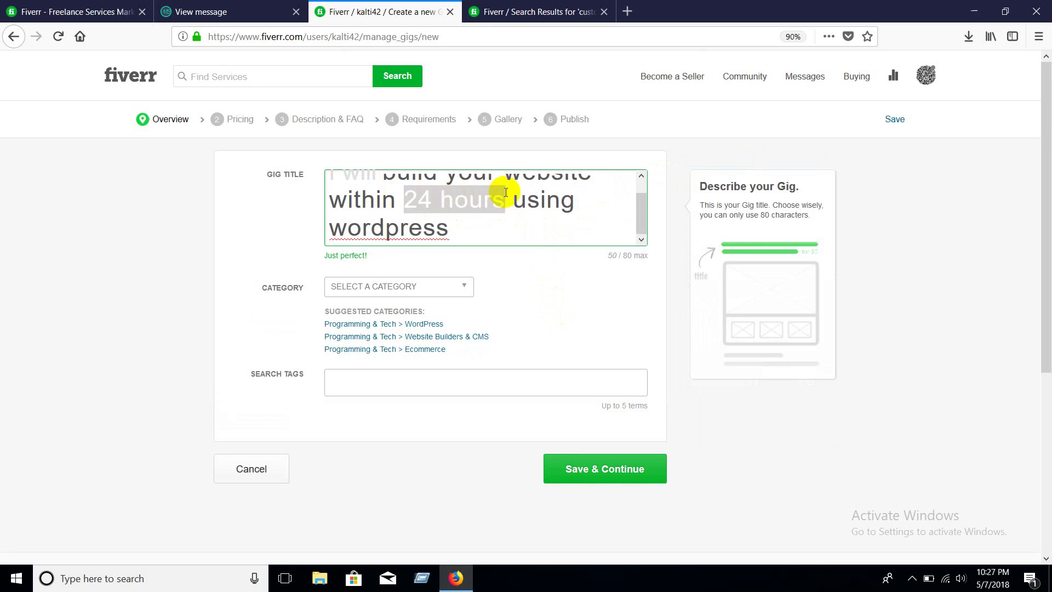
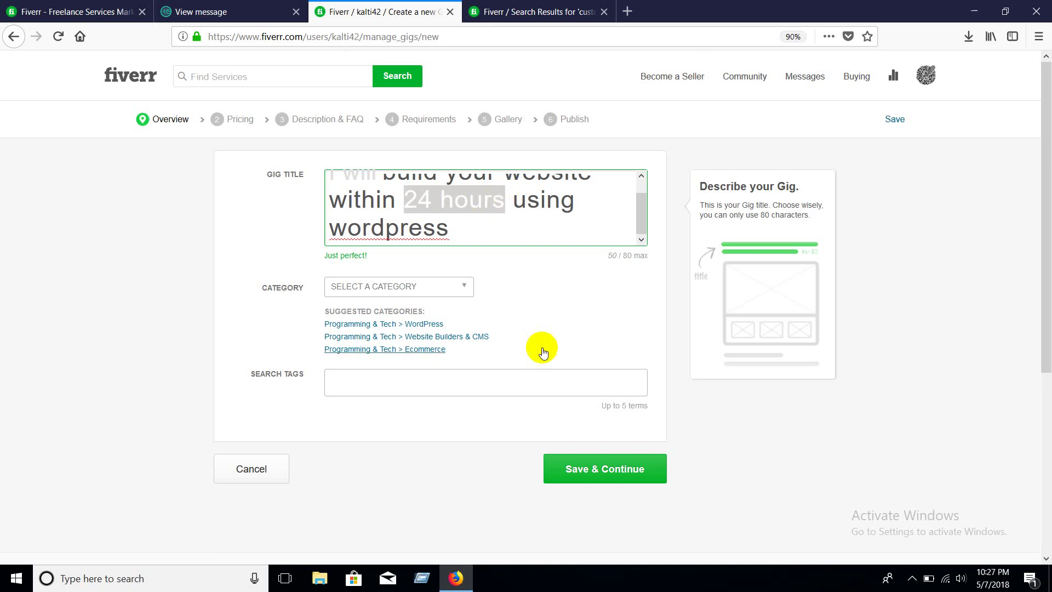
# Open four competing gigs in new tabs: custom video intro, Listify Jobify, explainer video, reggae instrumental.
pyautogui.click(400, 203)
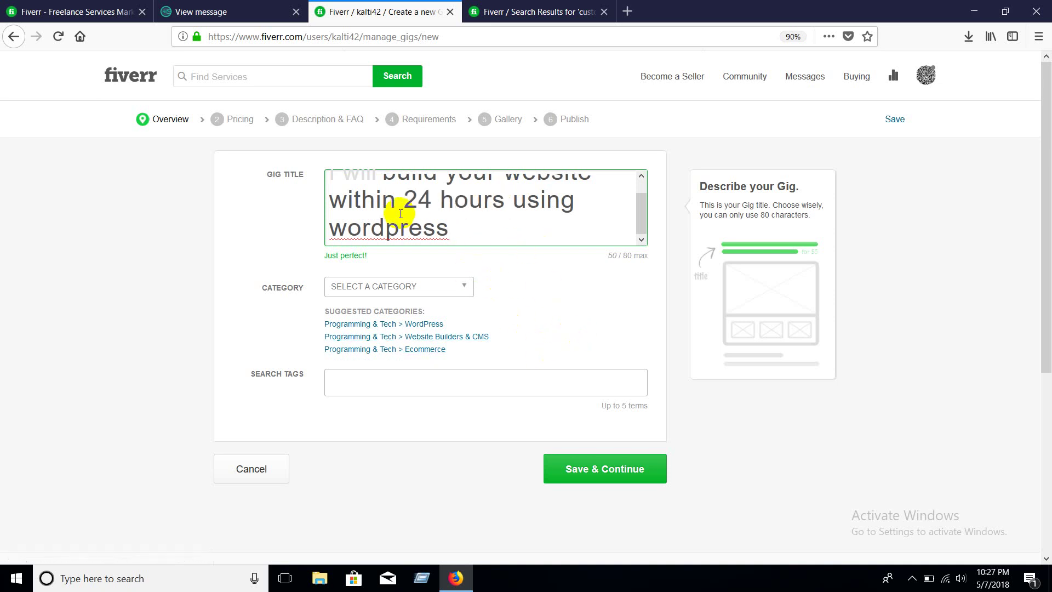
pyautogui.click(481, 228)
pyautogui.click(526, 11)
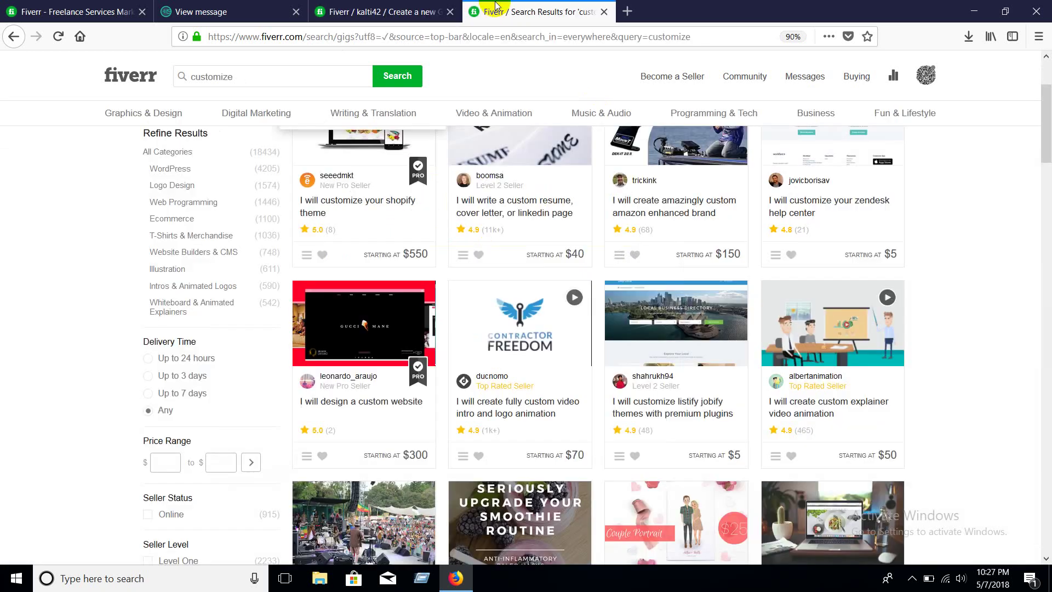
pyautogui.middleClick(508, 418)
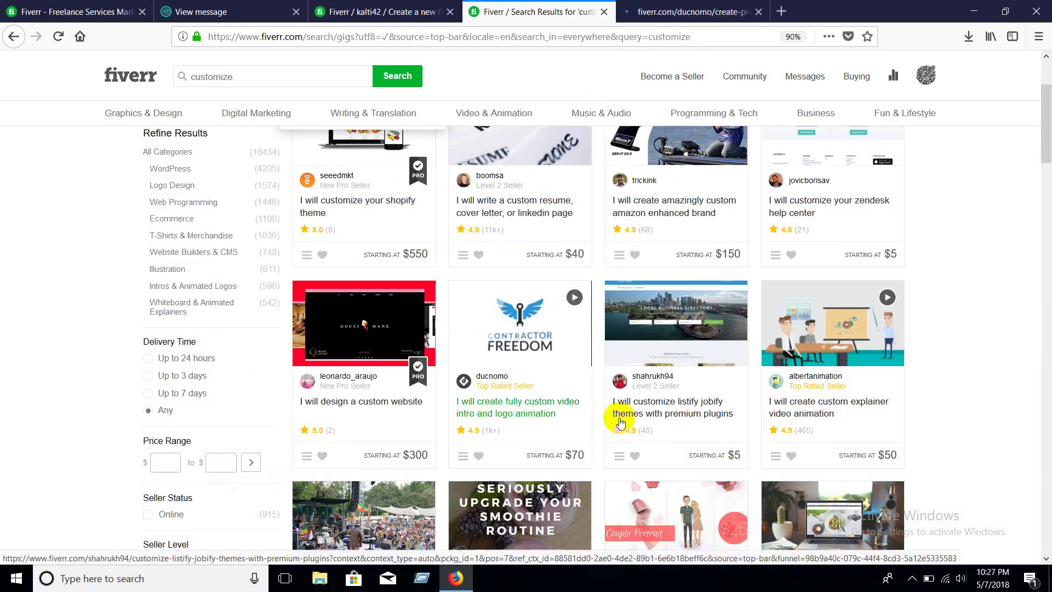
pyautogui.middleClick(728, 415)
pyautogui.middleClick(792, 412)
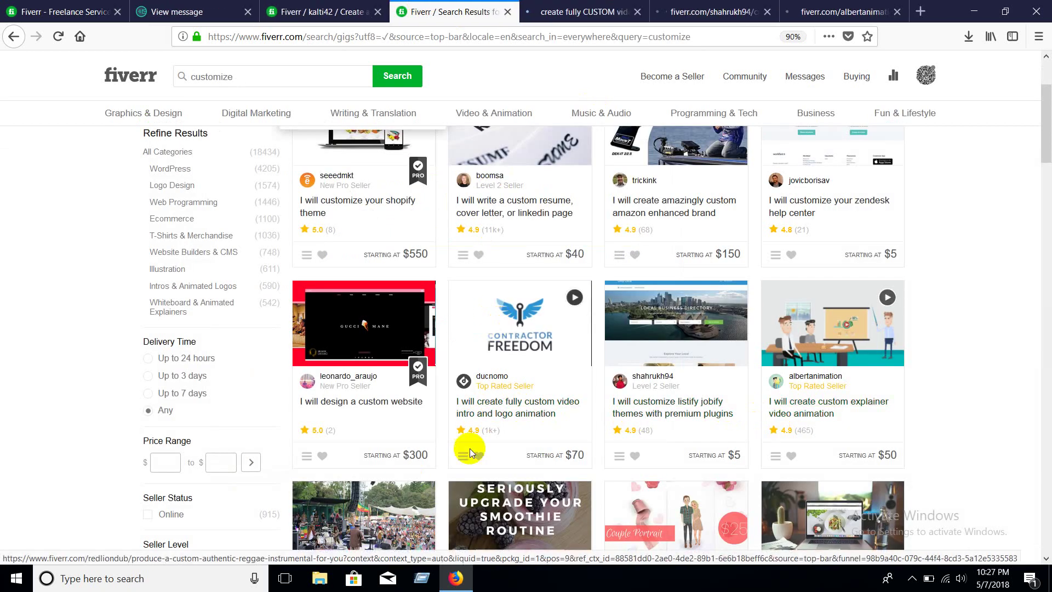
pyautogui.scroll(-2, 469, 509)
pyautogui.middleClick(352, 533)
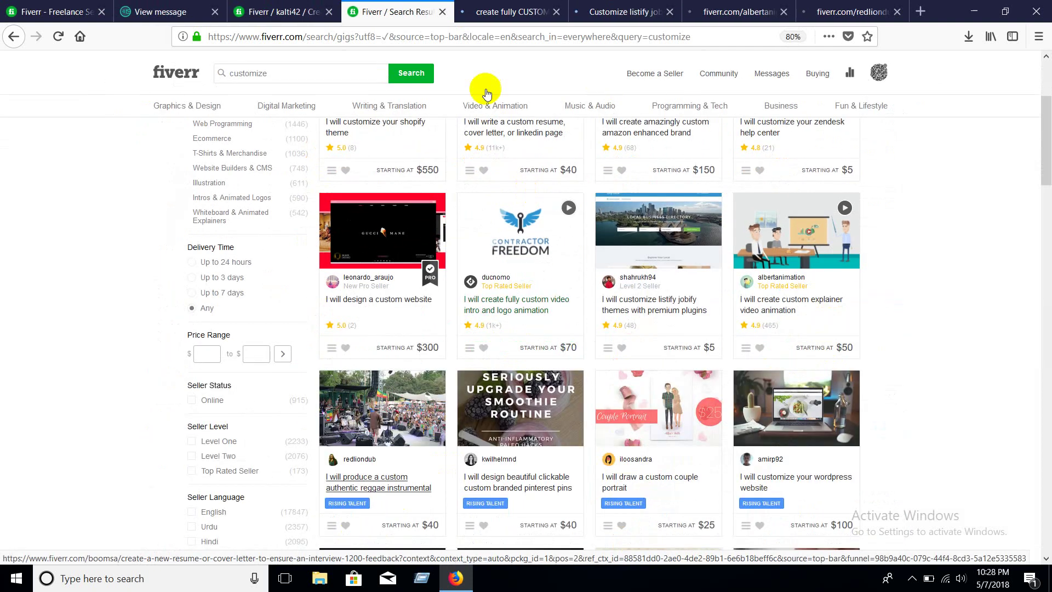
# Review each of the four opened gigs, then return to the new gig form.
pyautogui.click(509, 12)
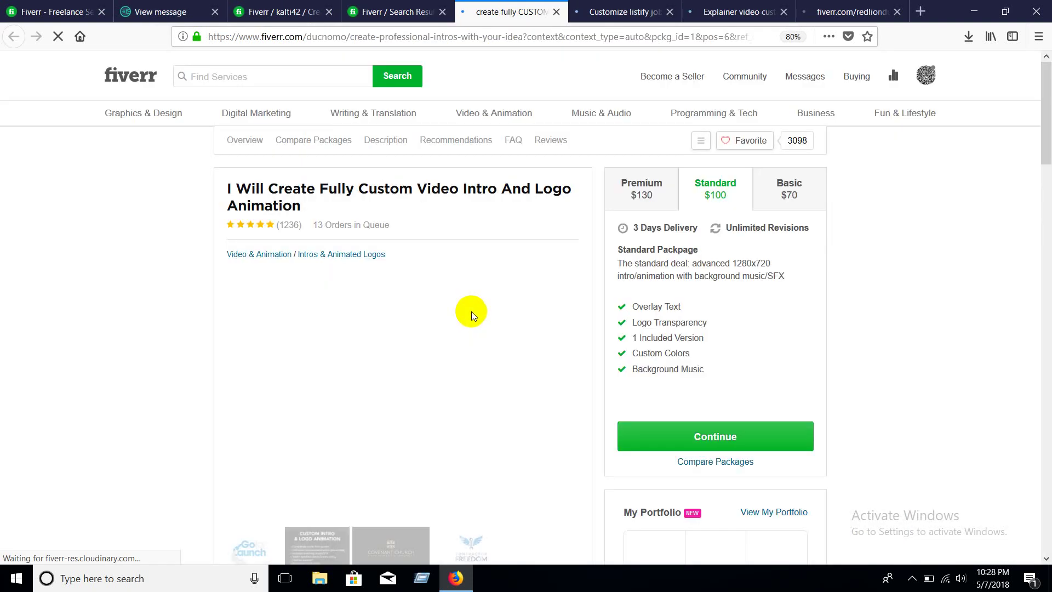
pyautogui.scroll(-5, 469, 311)
pyautogui.scroll(5, 465, 312)
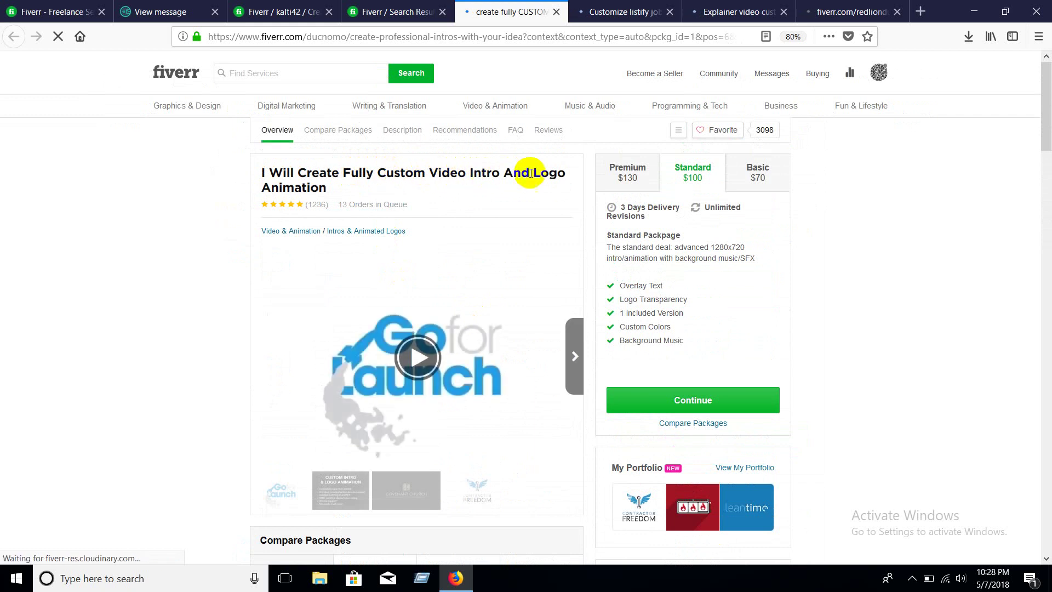
pyautogui.click(622, 6)
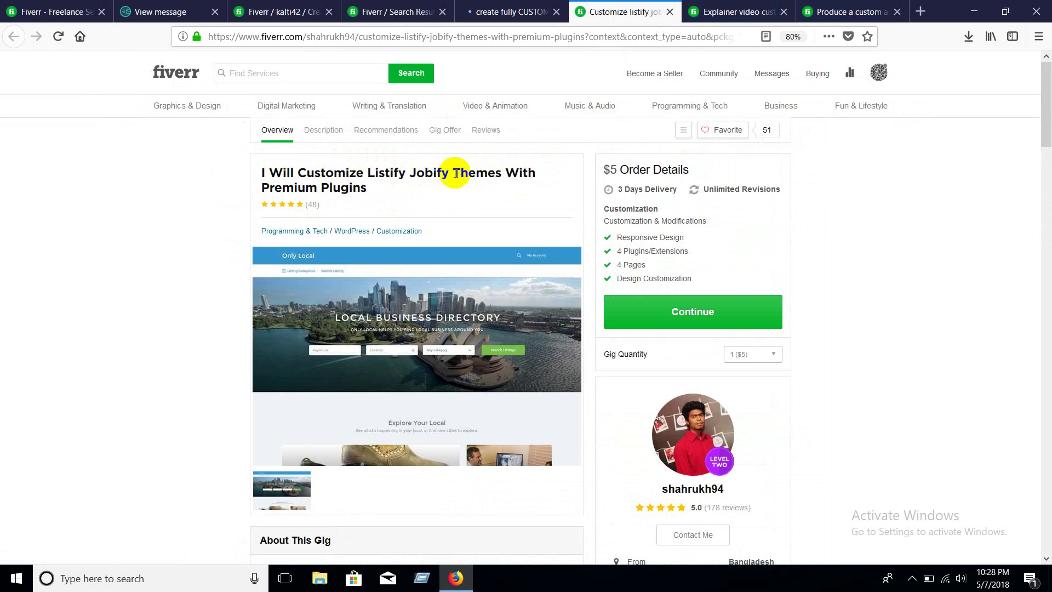
pyautogui.click(732, 11)
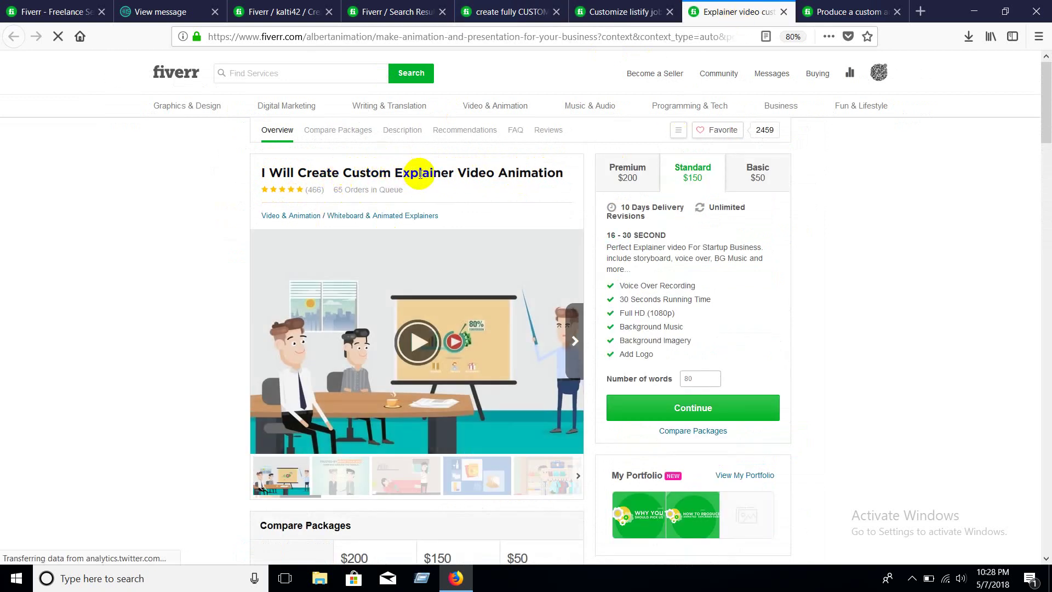
pyautogui.click(815, 11)
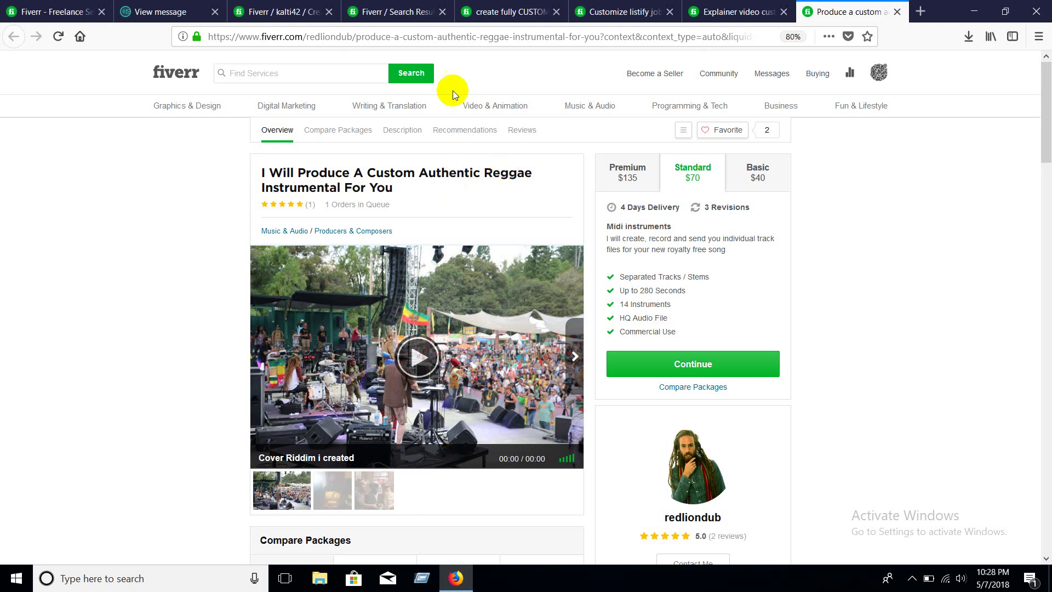
pyautogui.click(282, 11)
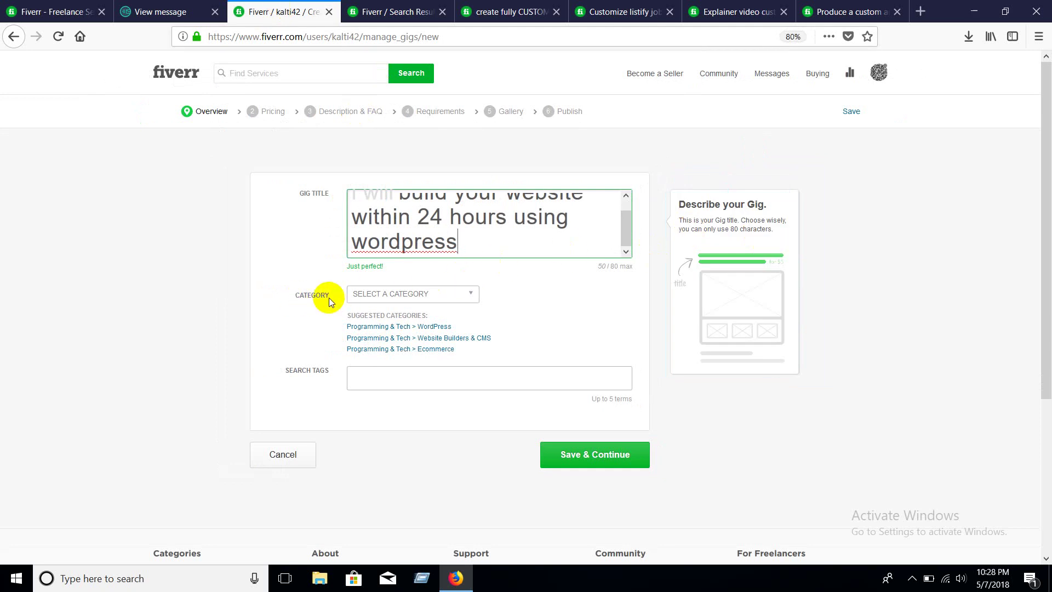
# Choose Programming & Tech with the WordPress subcategory, then bring up the Service Type list.
pyautogui.click(445, 299)
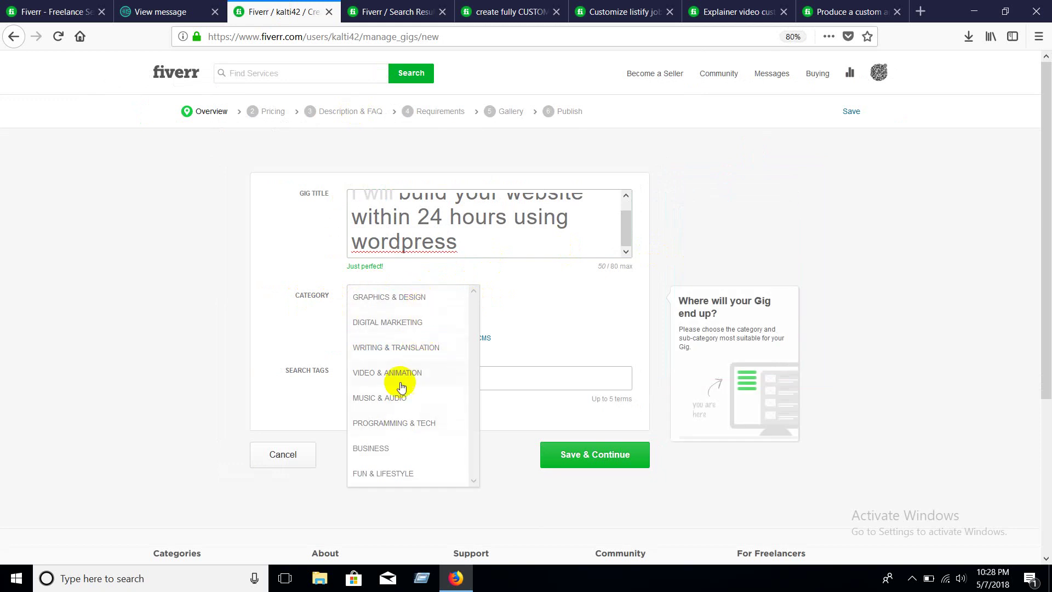
pyautogui.click(405, 425)
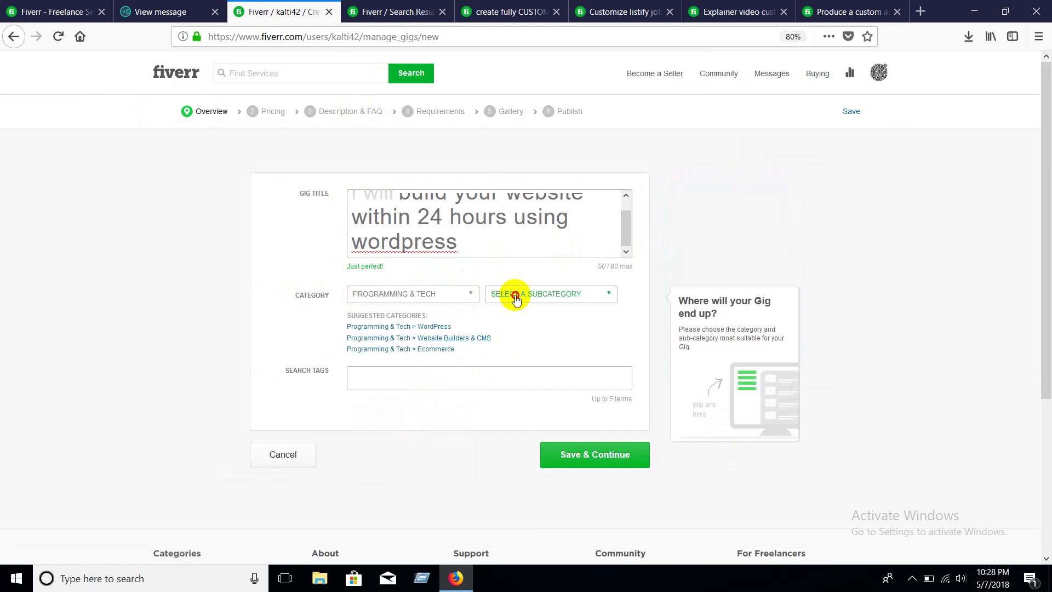
pyautogui.click(514, 294)
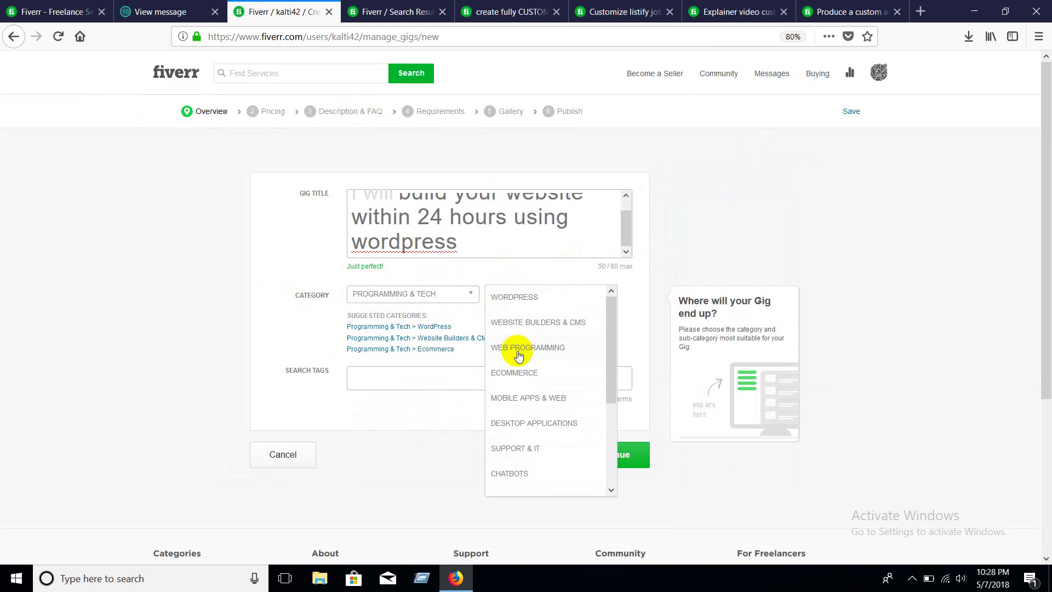
pyautogui.click(538, 296)
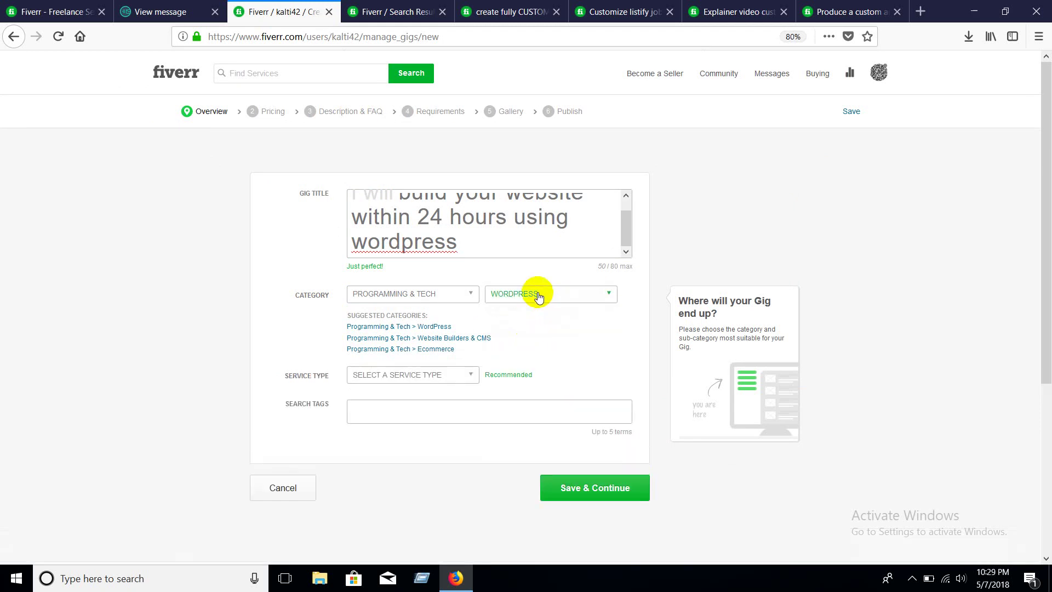
pyautogui.scroll(-2, 538, 296)
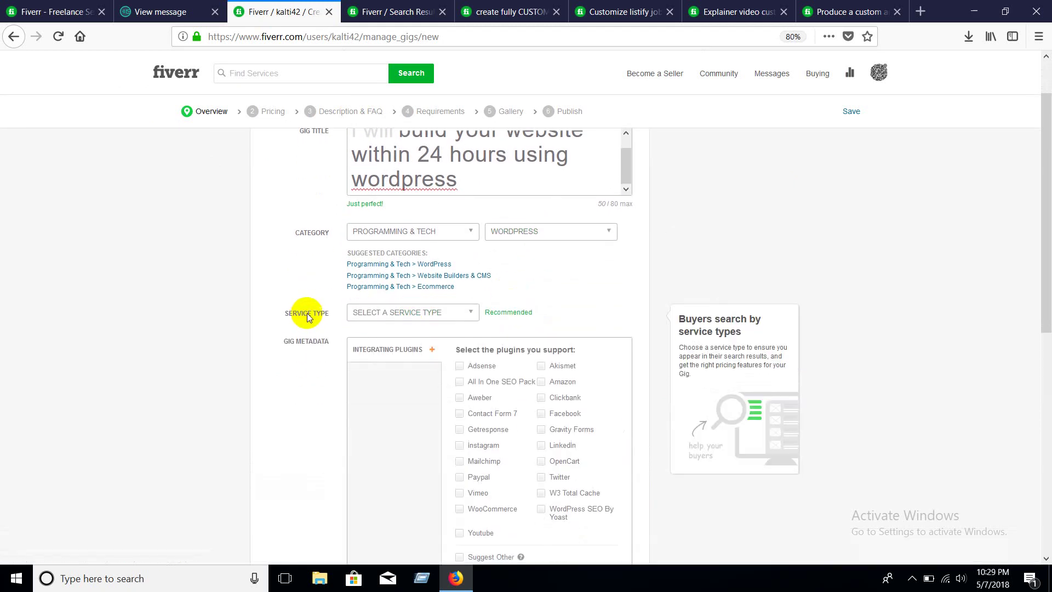
pyautogui.click(408, 311)
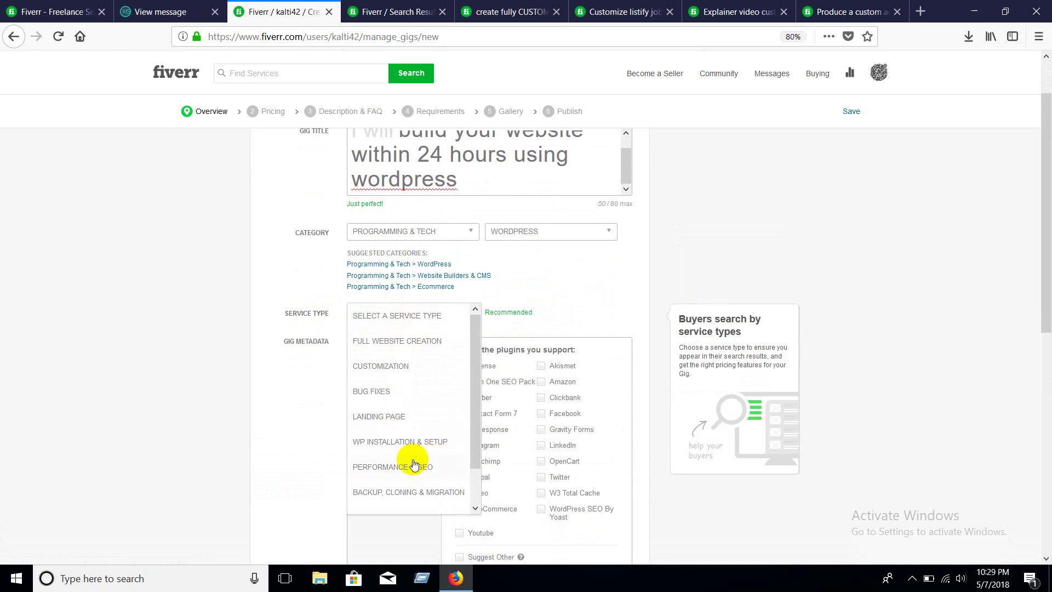
# Set the gig's service type to Customization.
pyautogui.click(401, 366)
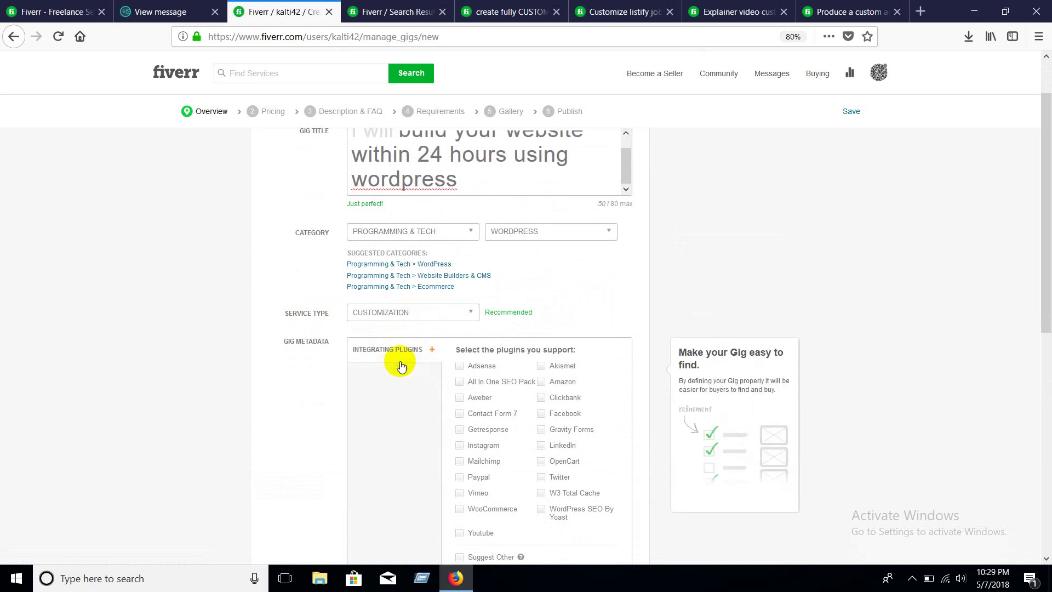
pyautogui.scroll(-3, 310, 372)
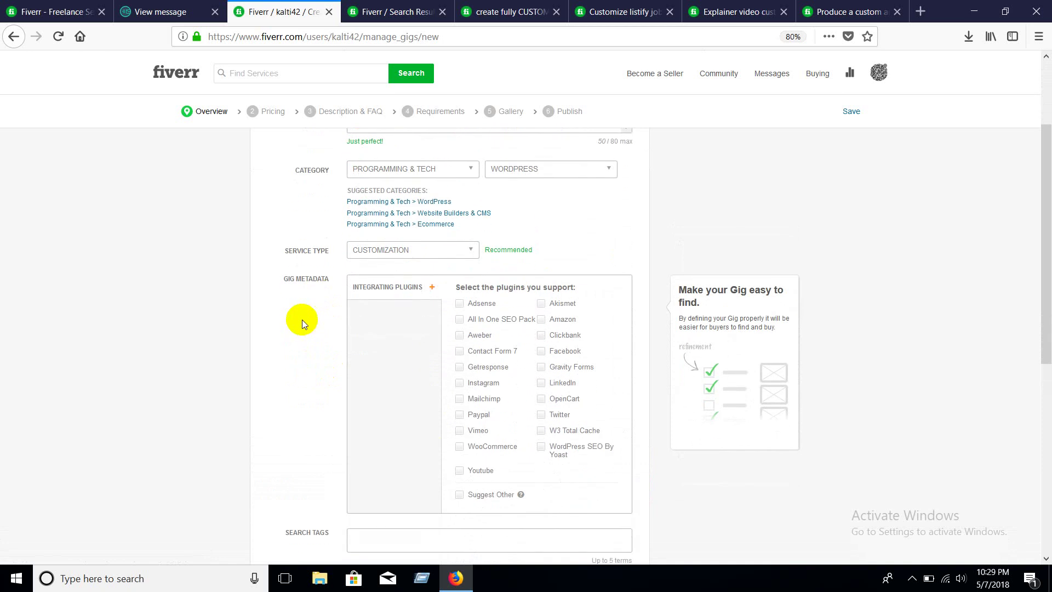
pyautogui.scroll(-2, 301, 320)
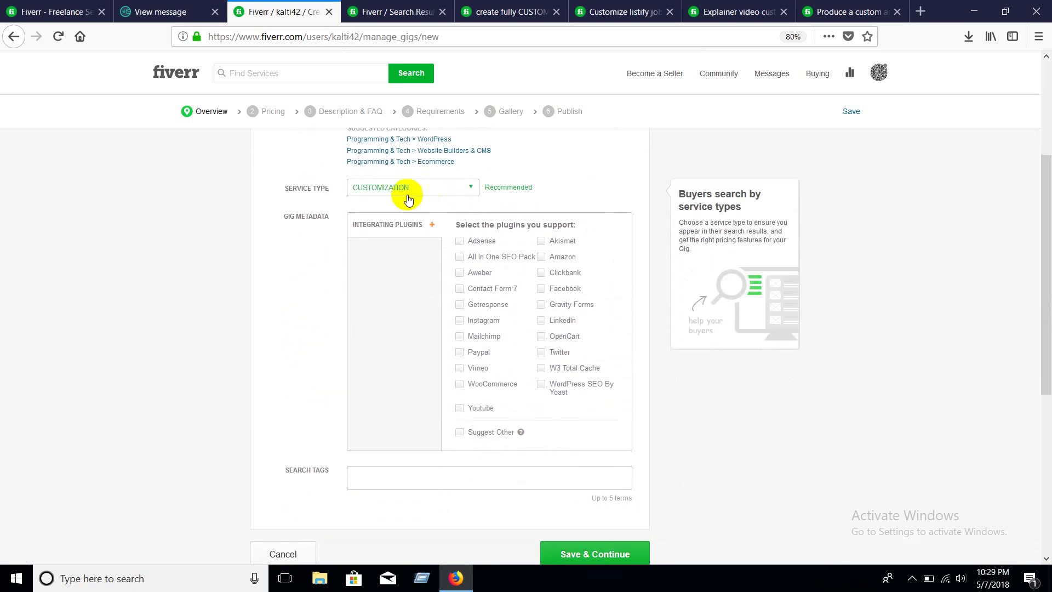
# Tick Adsense, All In One SEO Pack, Aweber, Contact Form 7, Getresponse, Instagram, Mailchimp, Paypal, Vimeo, WooCommerce.
pyautogui.click(463, 241)
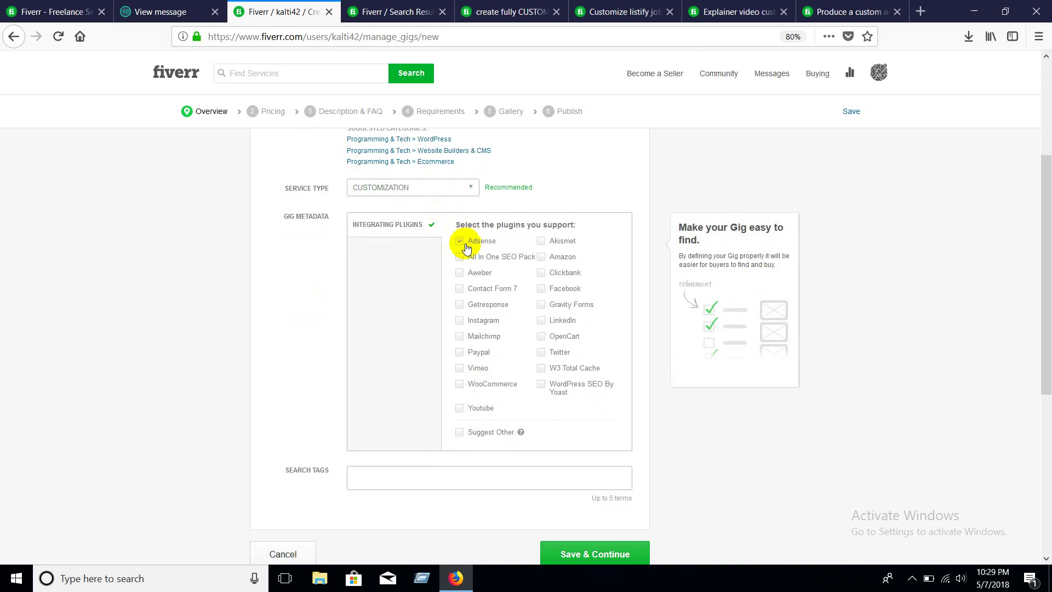
pyautogui.click(459, 257)
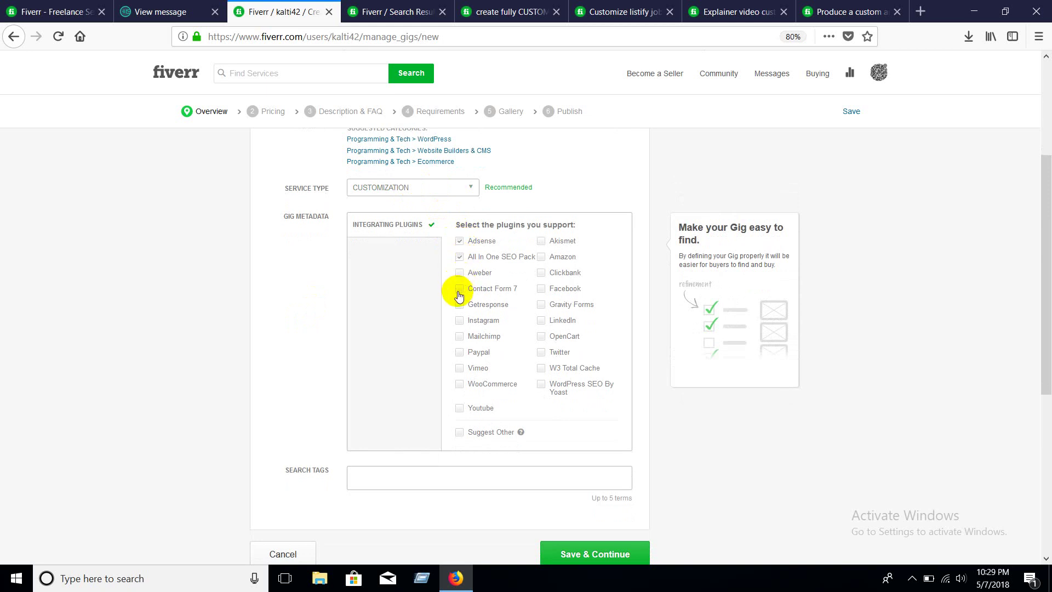
pyautogui.click(460, 272)
pyautogui.click(460, 289)
pyautogui.click(459, 304)
pyautogui.click(460, 320)
pyautogui.click(460, 336)
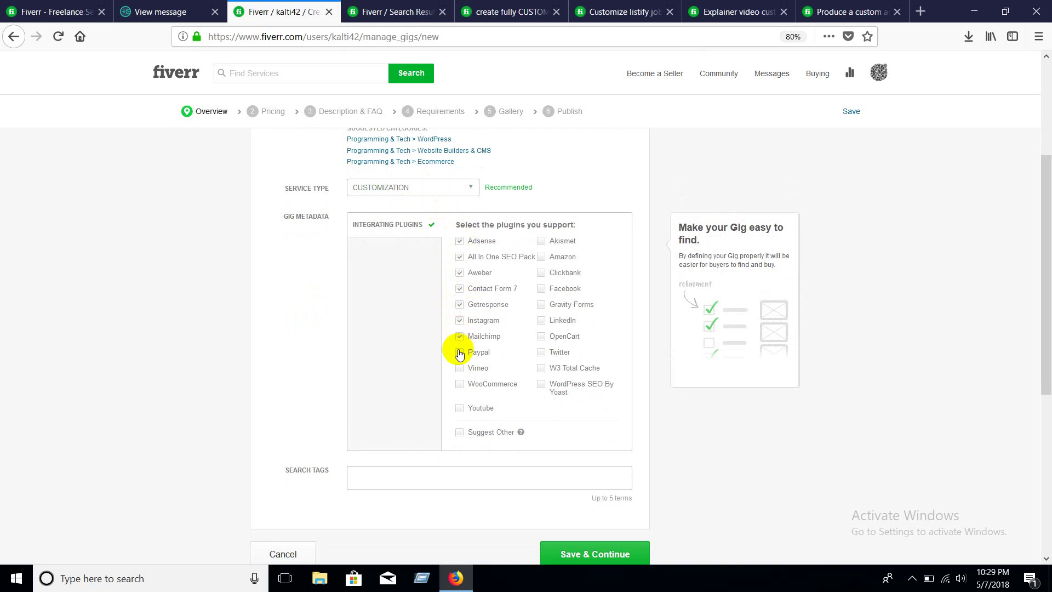
pyautogui.click(460, 368)
pyautogui.click(459, 352)
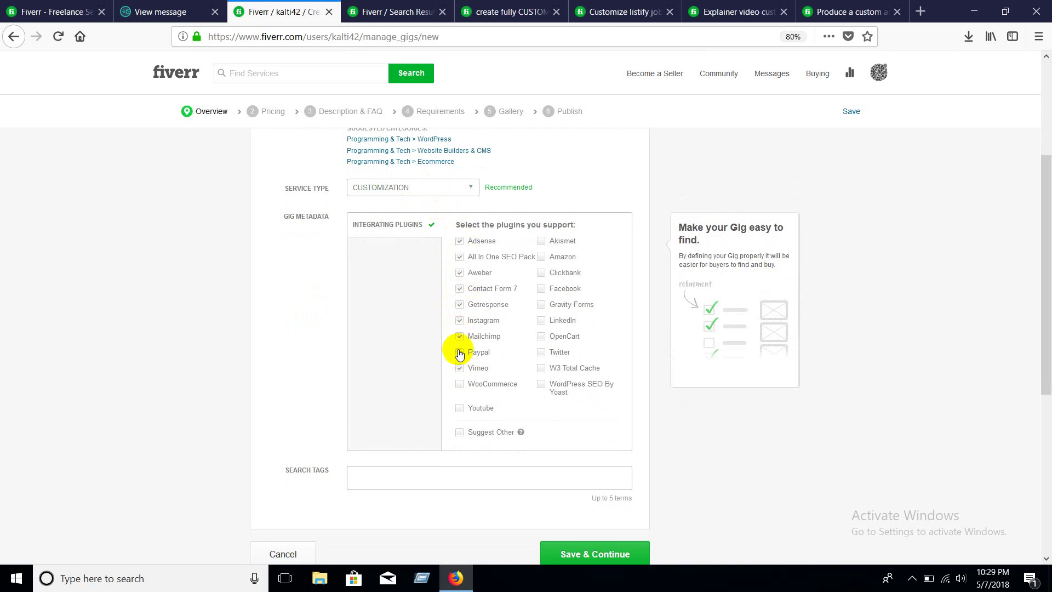
pyautogui.click(460, 385)
# Tick WordPress SEO By Yoast, W3 Total Cache, Twitter, OpenCart, LinkedIn, Gravity Forms, Facebook, Clickbank, Akismet.
pyautogui.click(542, 383)
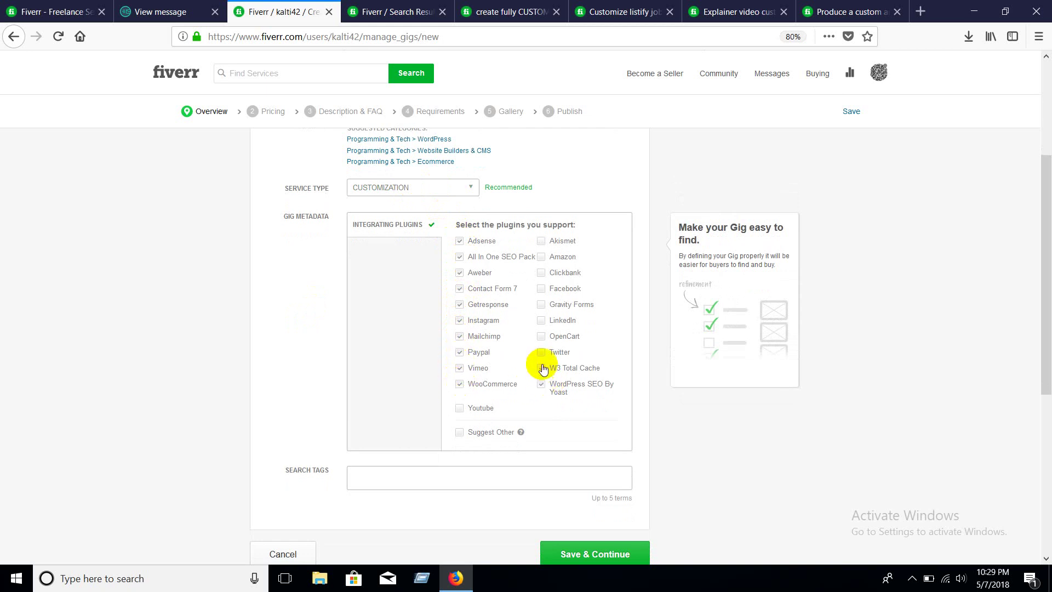
pyautogui.click(541, 368)
pyautogui.click(541, 352)
pyautogui.click(541, 336)
pyautogui.click(541, 320)
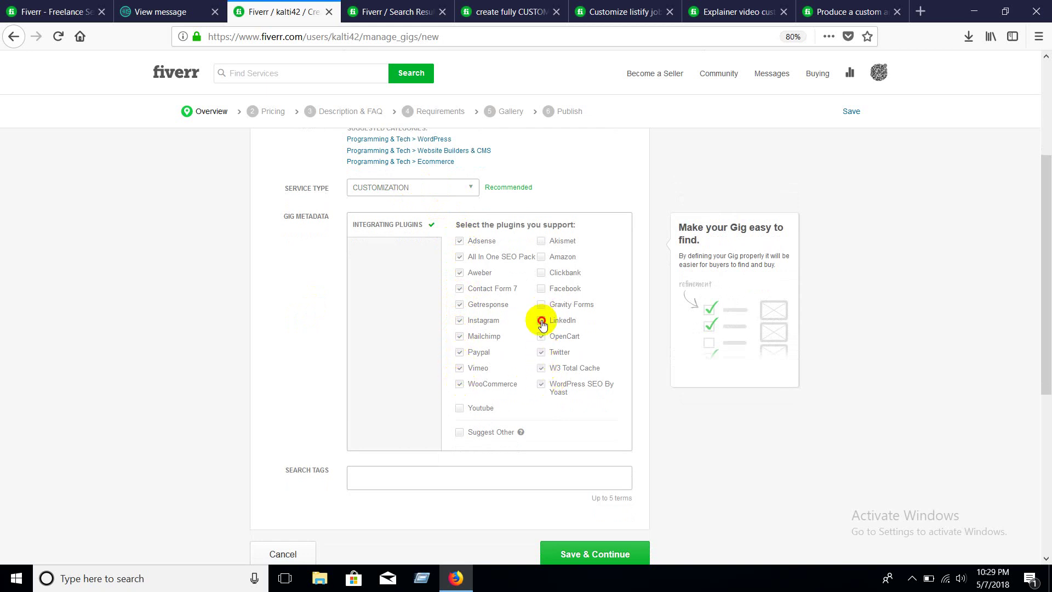
pyautogui.click(541, 305)
pyautogui.click(541, 288)
pyautogui.click(541, 273)
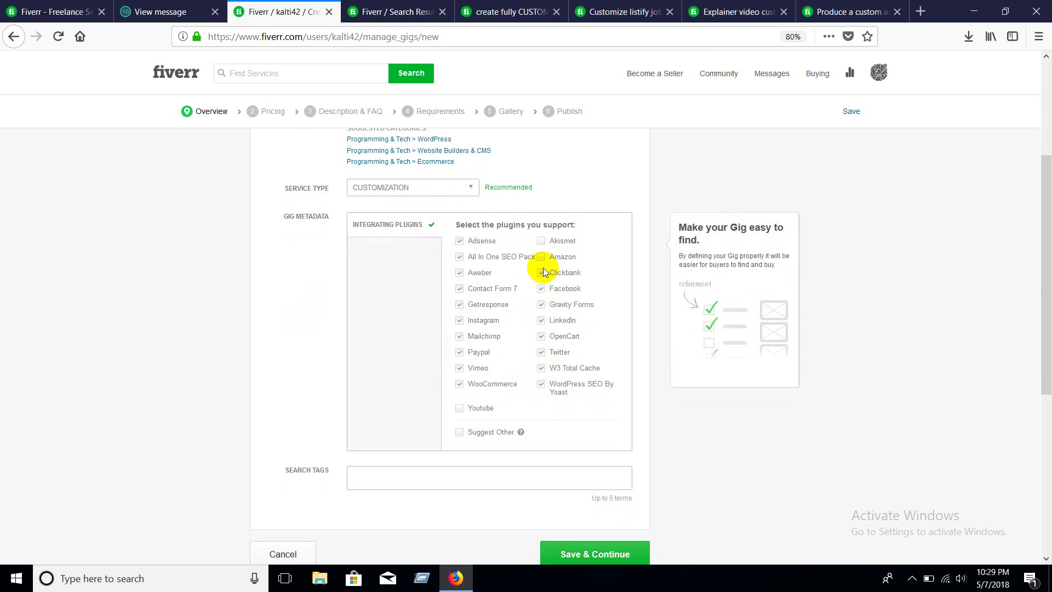
pyautogui.click(541, 241)
pyautogui.scroll(-3, 545, 345)
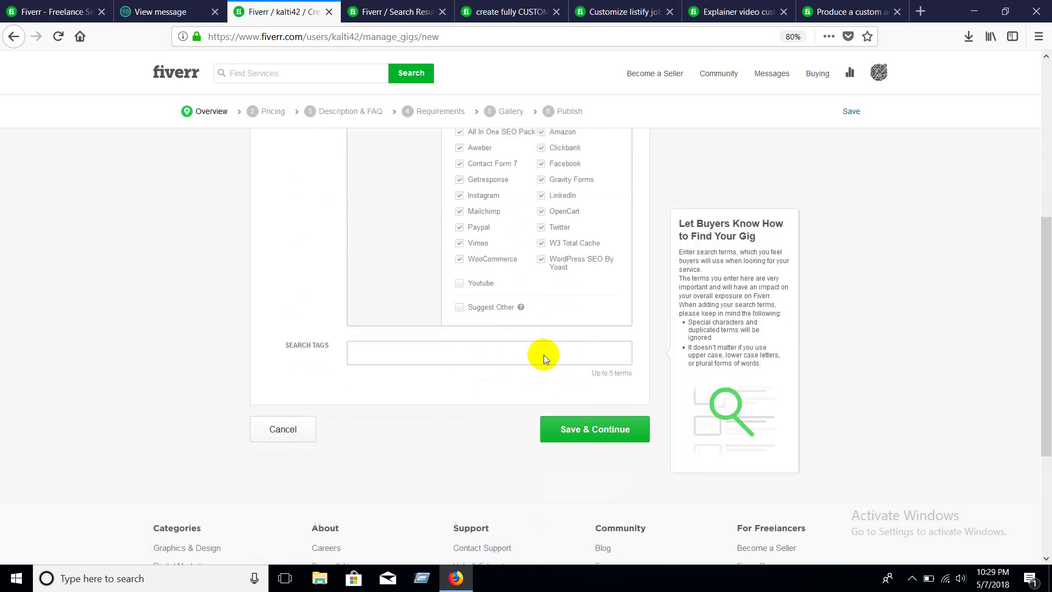
pyautogui.scroll(4, 471, 361)
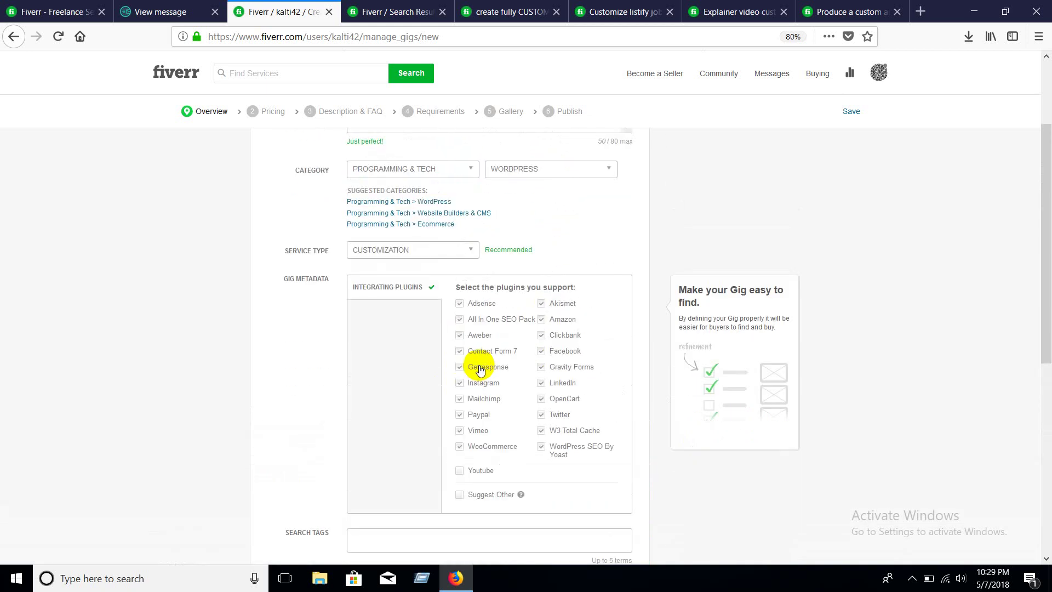
pyautogui.scroll(-2, 480, 371)
# Add 'wordpress' and 'web development' as search tags, discarding a typed 'php'.
pyautogui.click(418, 468)
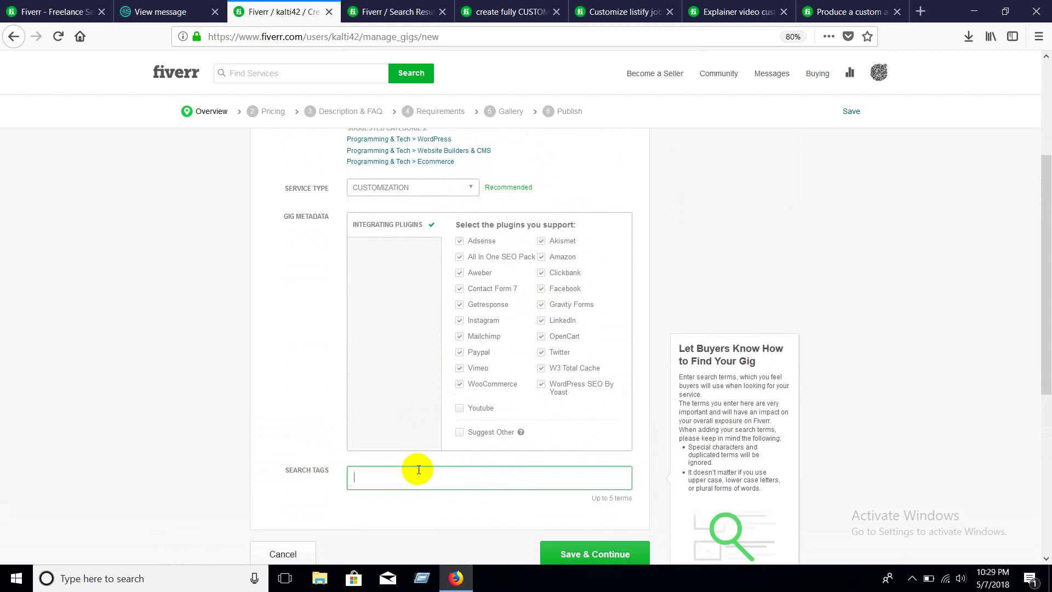
pyautogui.scroll(-2, 455, 466)
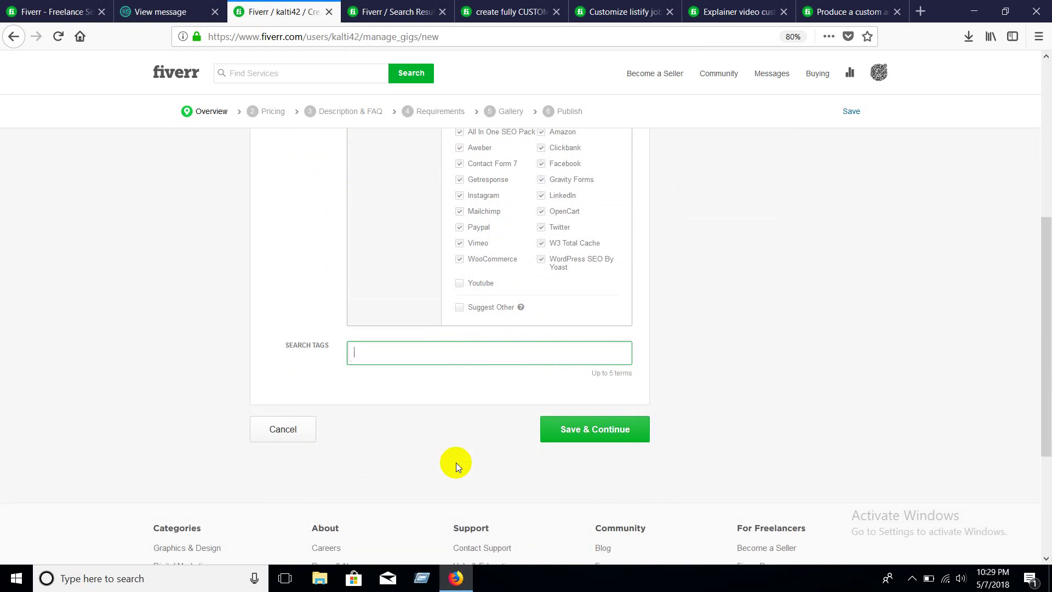
pyautogui.write('wordpress')
pyautogui.press('Return')
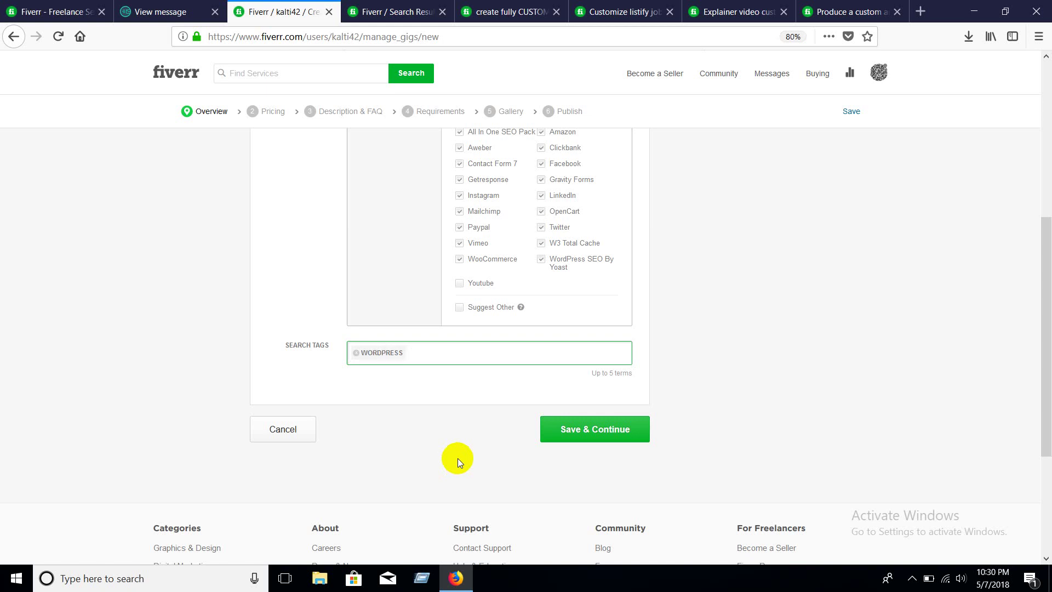
pyautogui.write('php')
pyautogui.press('BackSpace')
pyautogui.press('BackSpace')
pyautogui.press('BackSpace')
pyautogui.write('web development')
pyautogui.press('Return')
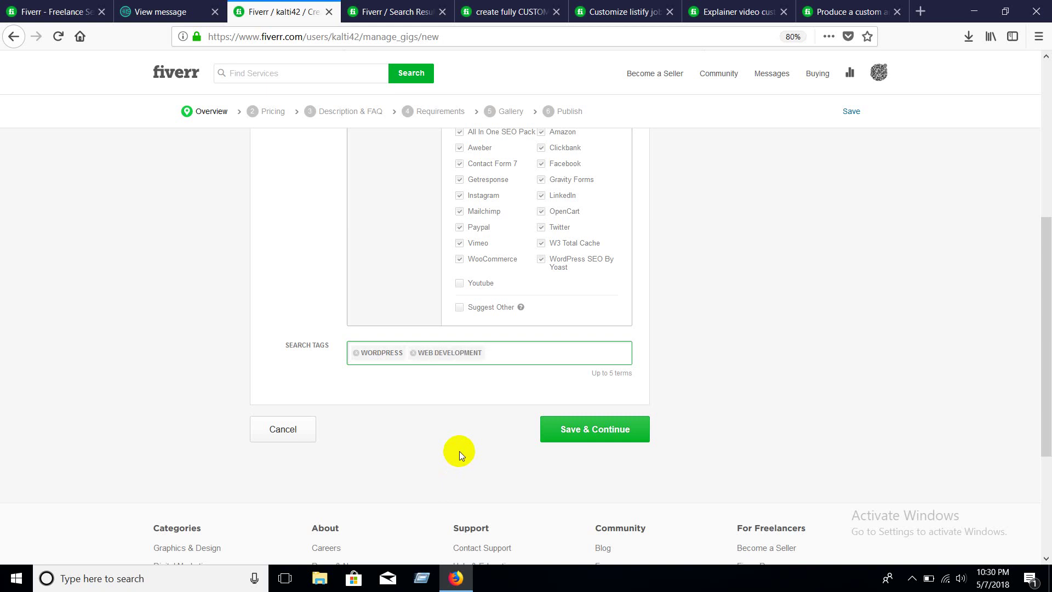
# Add 'theme customize', 'htm5 css3' and 'web site' as search tags.
pyautogui.write('theme customize')
pyautogui.press('Return')
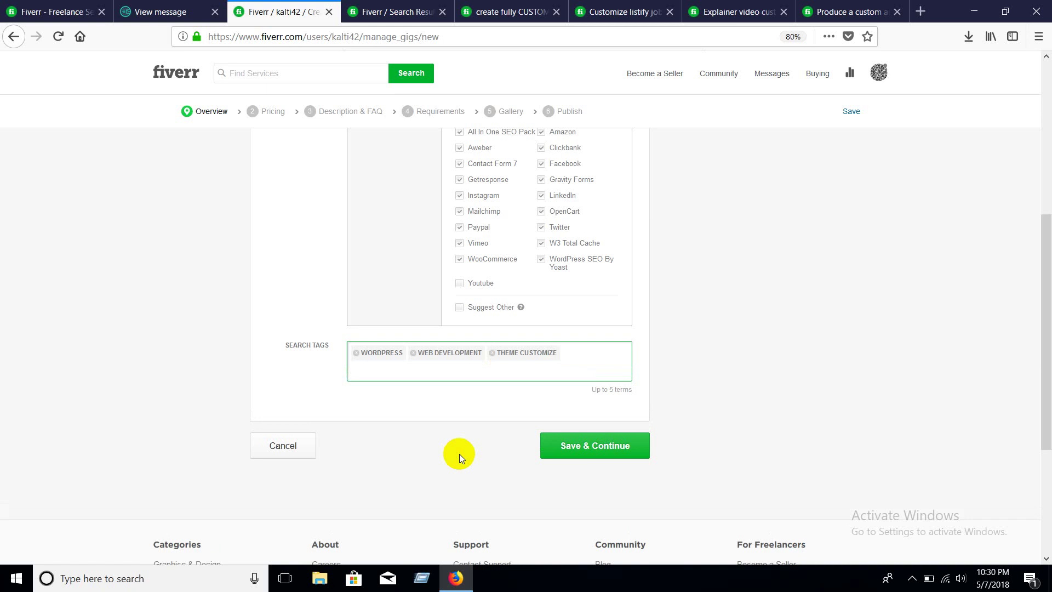
pyautogui.write('htm5 css3')
pyautogui.press('Return')
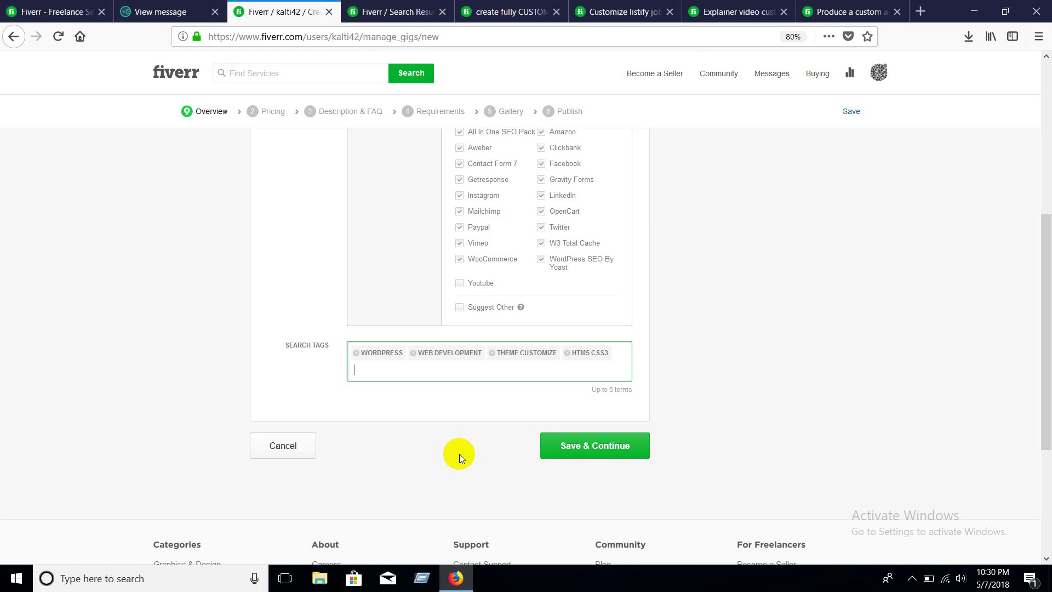
pyautogui.write('web site.')
pyautogui.press('Return')
# Scroll through the Listify customization gig, then the explainer video gig down to its reviews and tags.
pyautogui.click(660, 7)
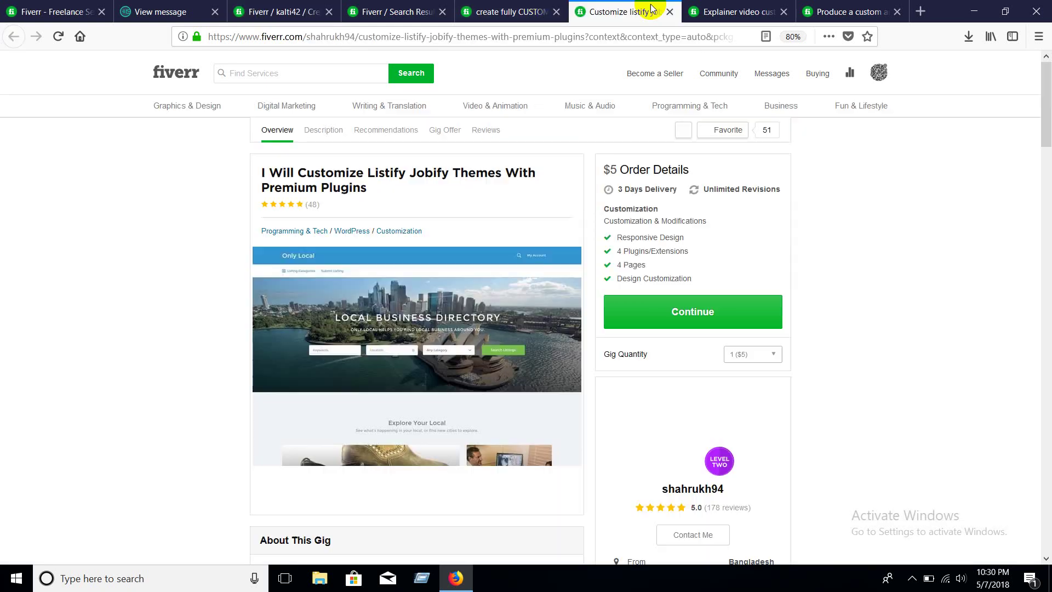
pyautogui.scroll(-10, 425, 354)
pyautogui.scroll(-5, 425, 354)
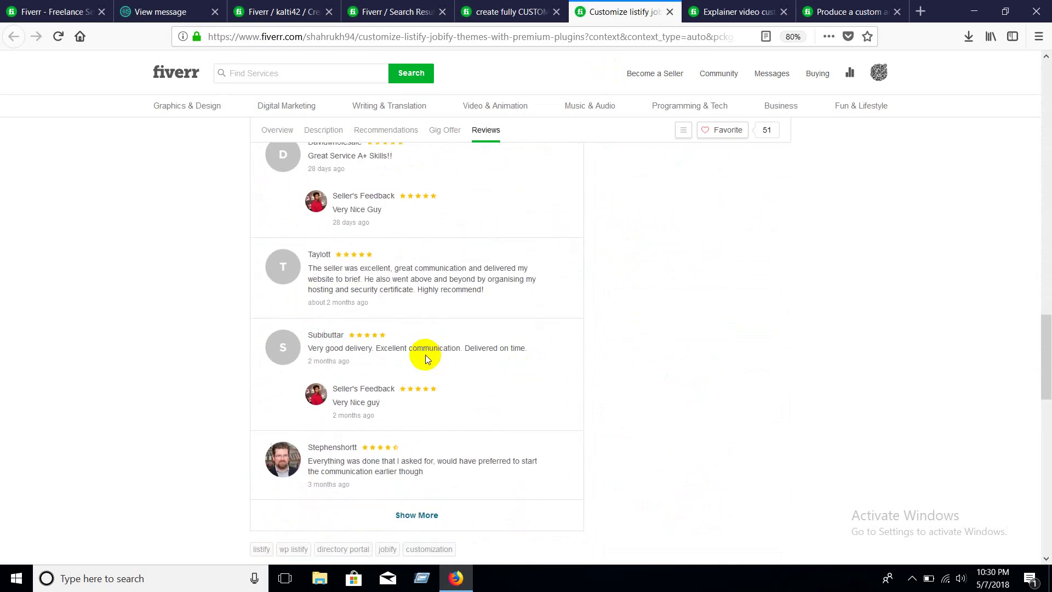
pyautogui.scroll(10, 425, 354)
pyautogui.scroll(10, 425, 353)
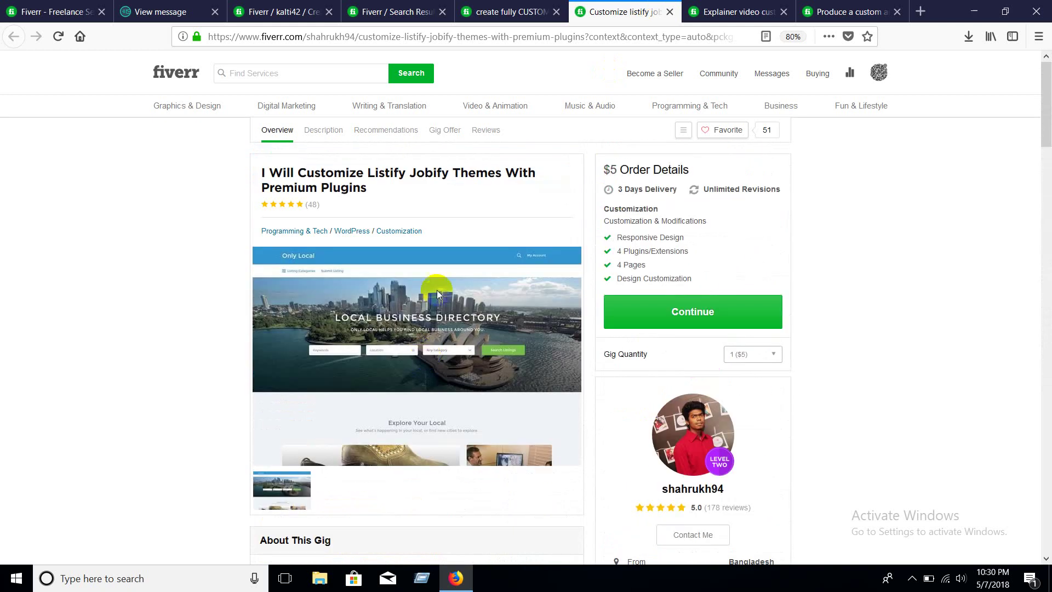
pyautogui.scroll(-15, 437, 290)
pyautogui.scroll(-5, 441, 287)
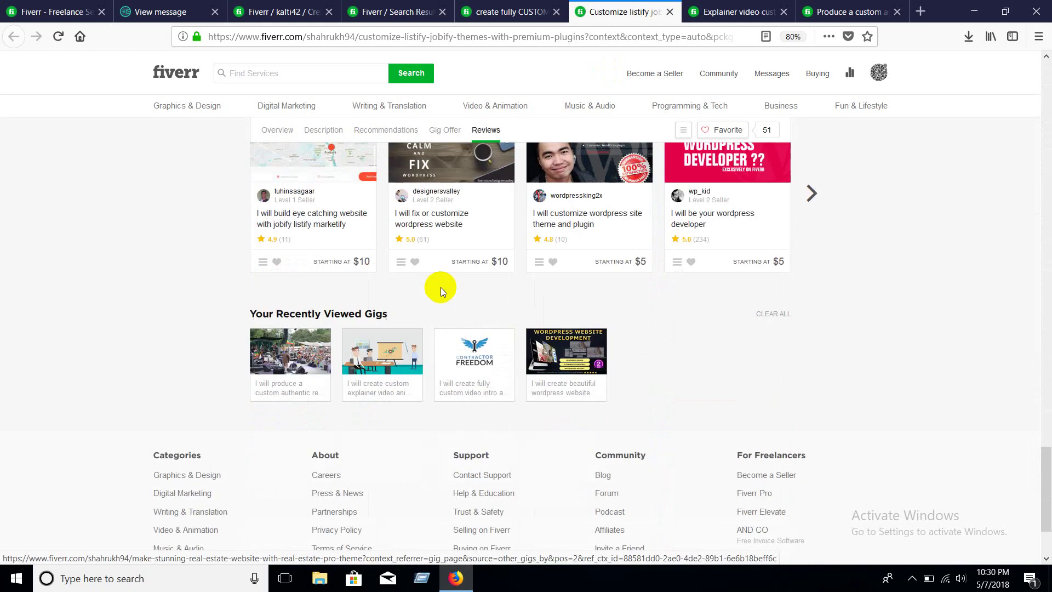
pyautogui.scroll(8, 440, 287)
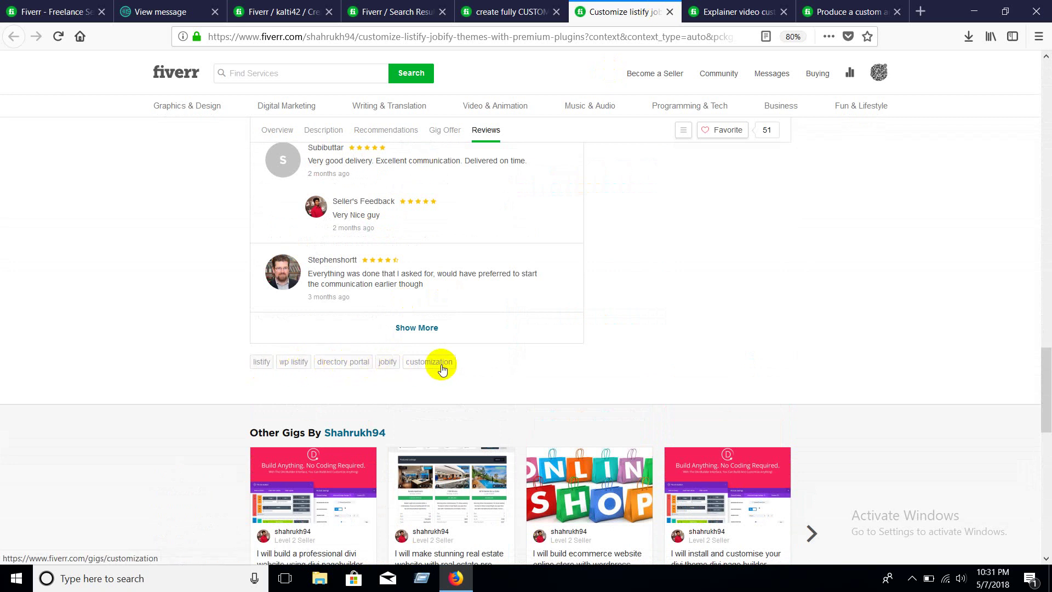
pyautogui.click(712, 11)
pyautogui.scroll(-20, 576, 257)
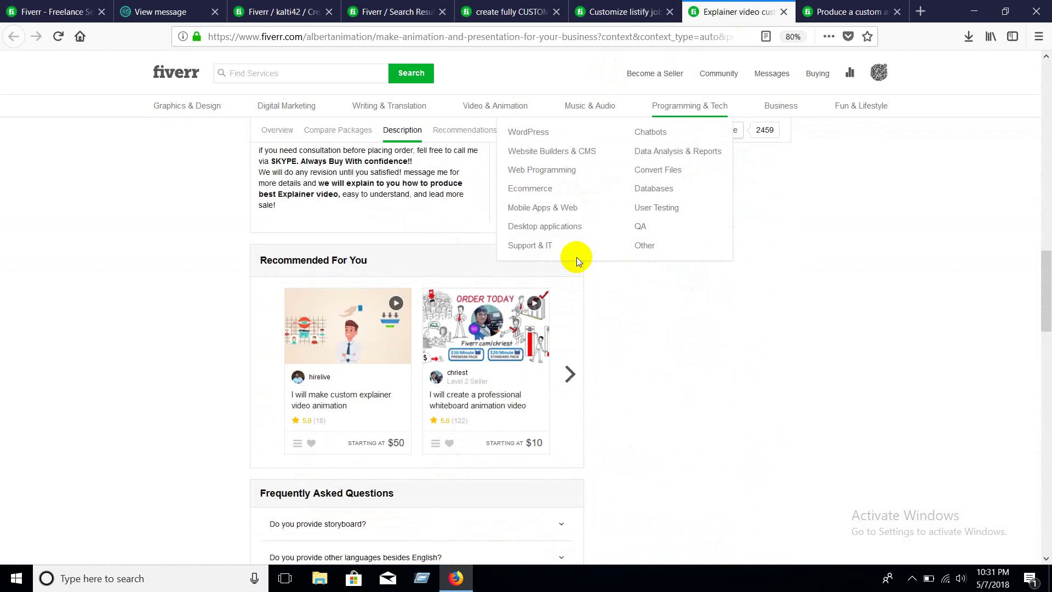
pyautogui.scroll(-7, 576, 257)
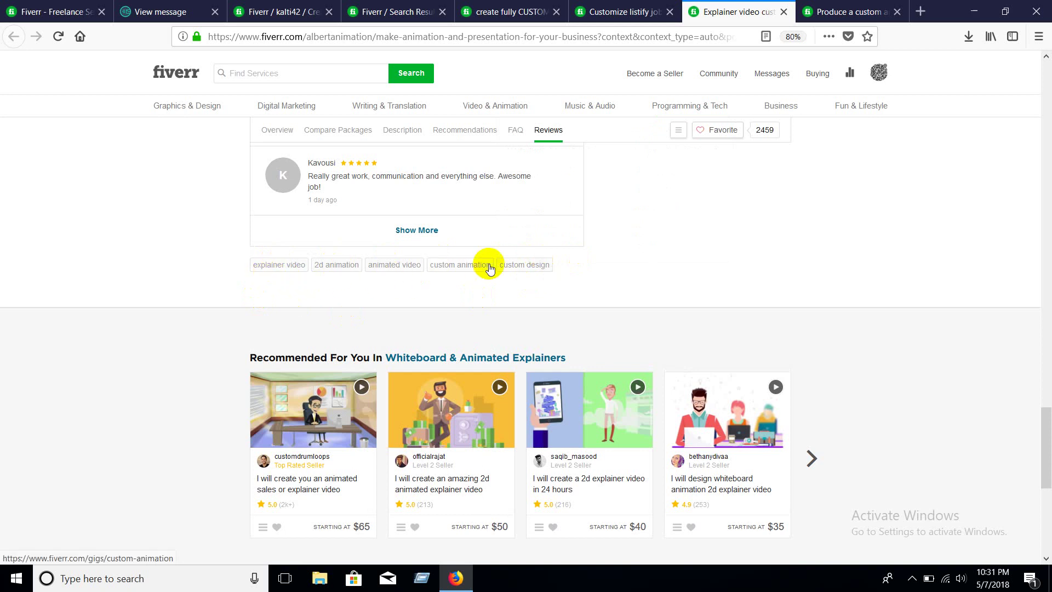
# Back on the new gig, save the overview and continue to Scope & Pricing.
pyautogui.click(275, 11)
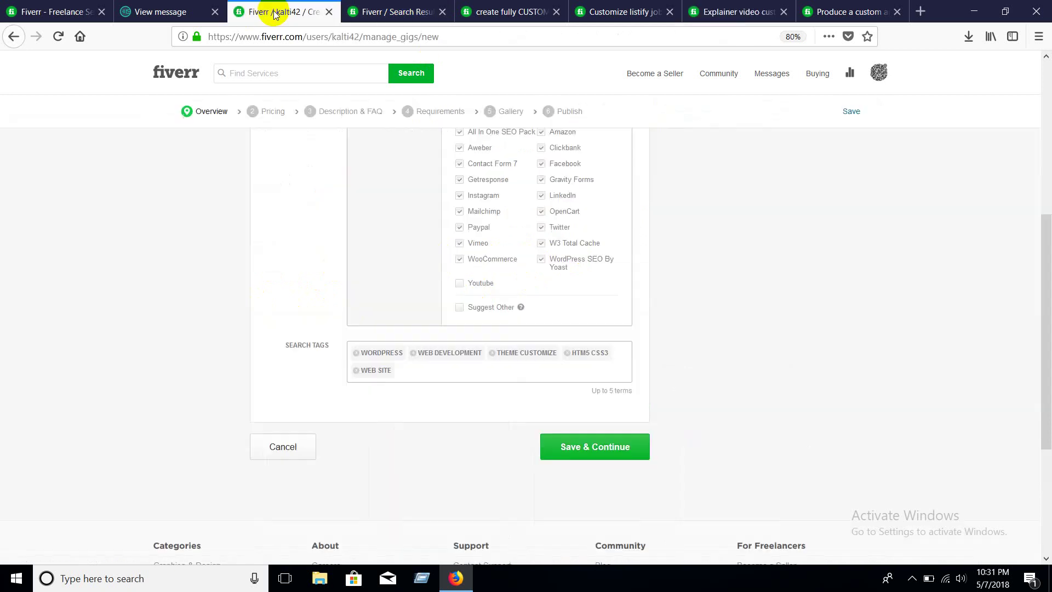
pyautogui.click(596, 451)
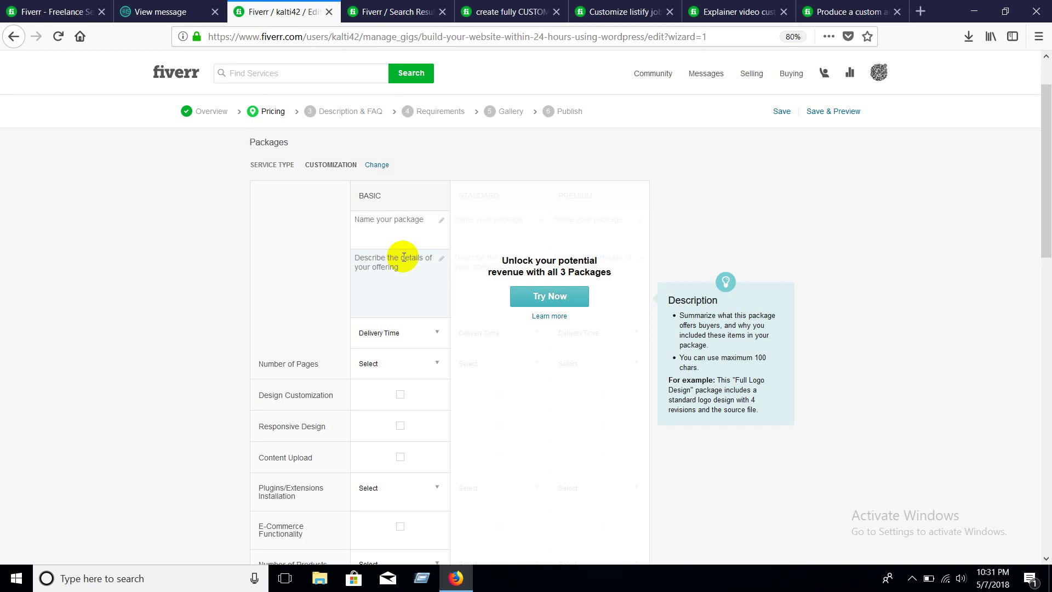
pyautogui.click(444, 218)
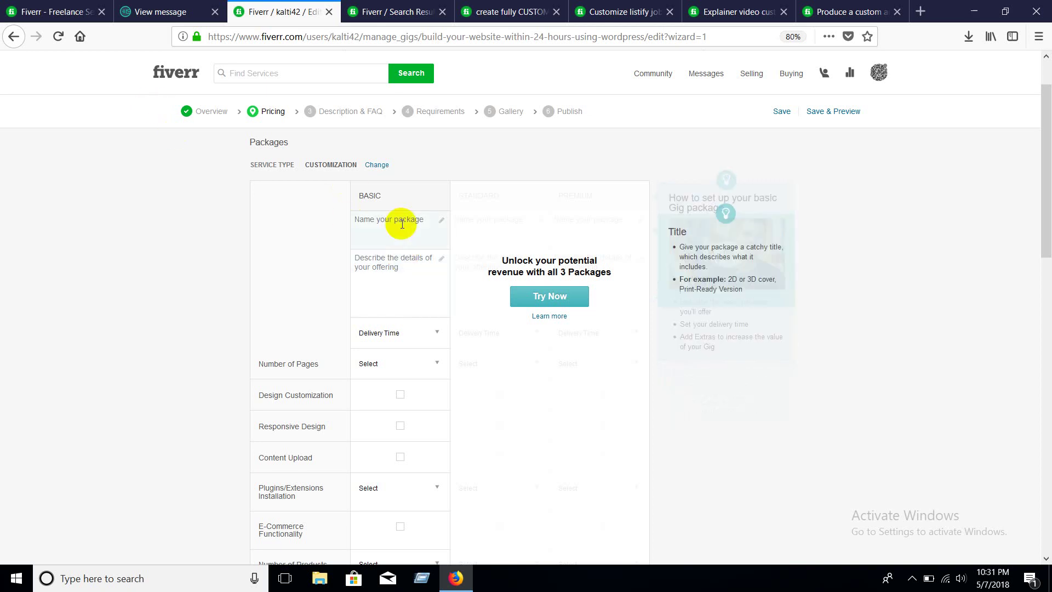
pyautogui.click(395, 256)
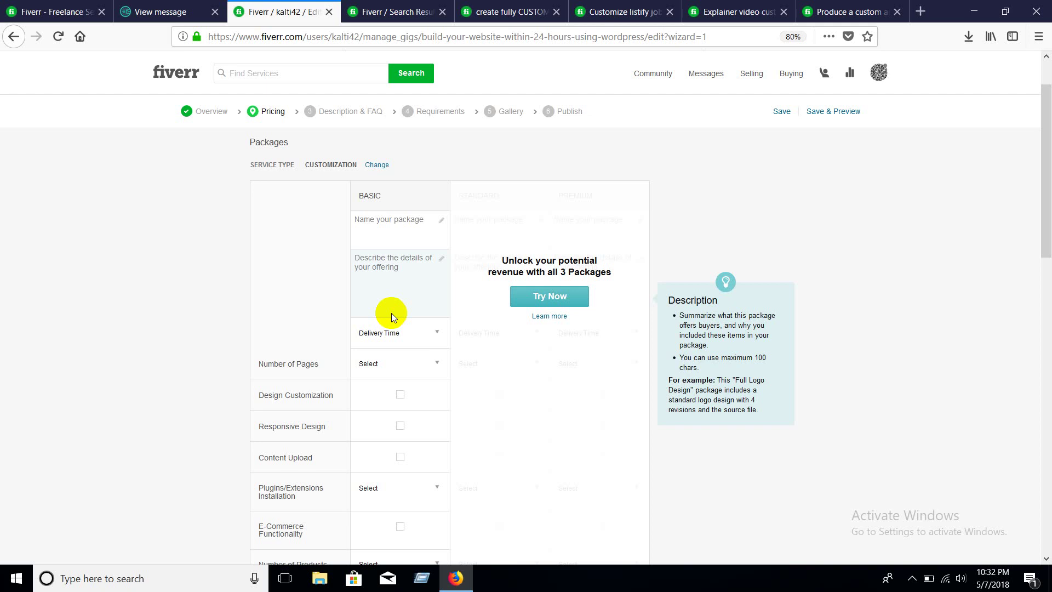
pyautogui.click(912, 578)
pyautogui.click(400, 211)
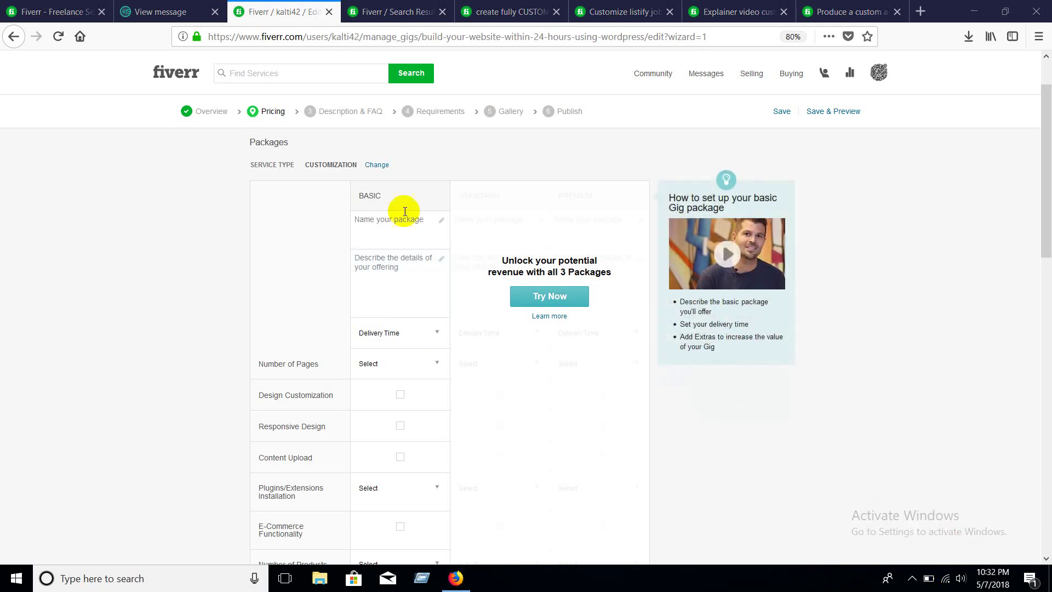
pyautogui.scroll(-4, 547, 453)
pyautogui.scroll(5, 548, 453)
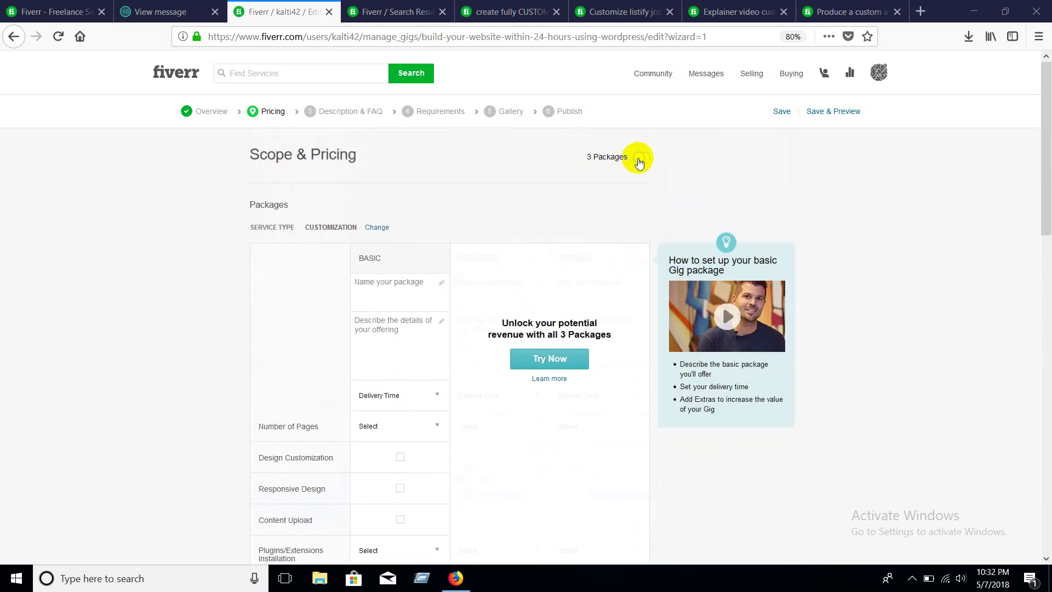
# Turn on 3 Packages and dismiss the Gig Packages introduction.
pyautogui.click(642, 159)
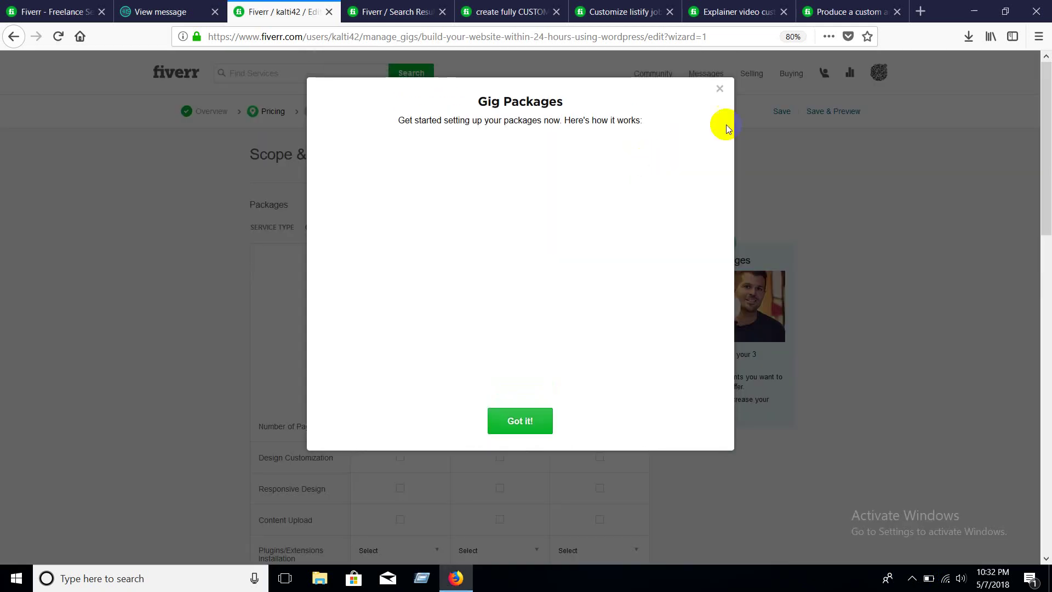
pyautogui.click(719, 104)
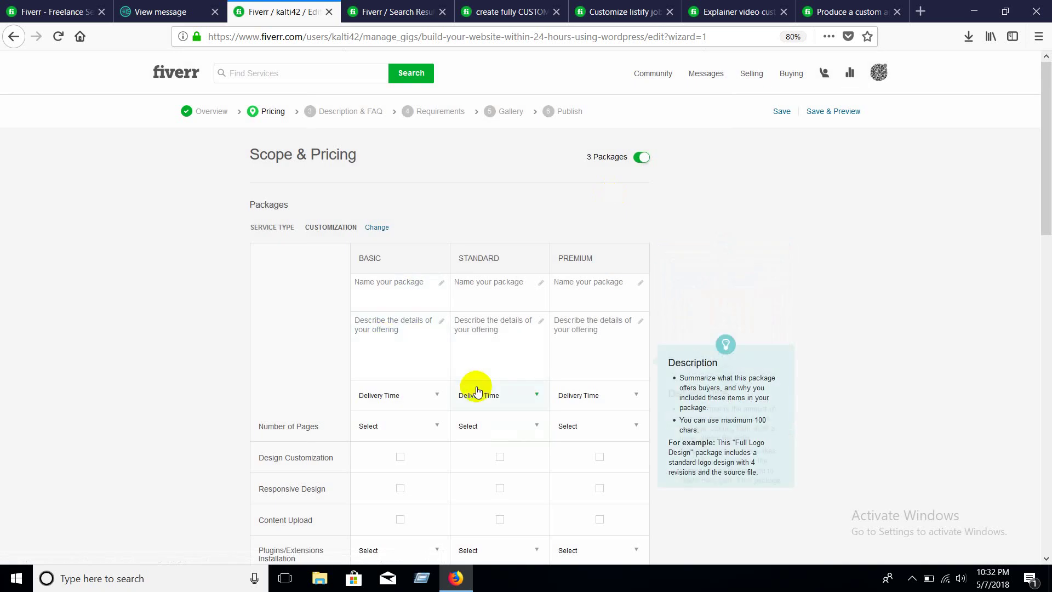
pyautogui.moveTo(476, 392)
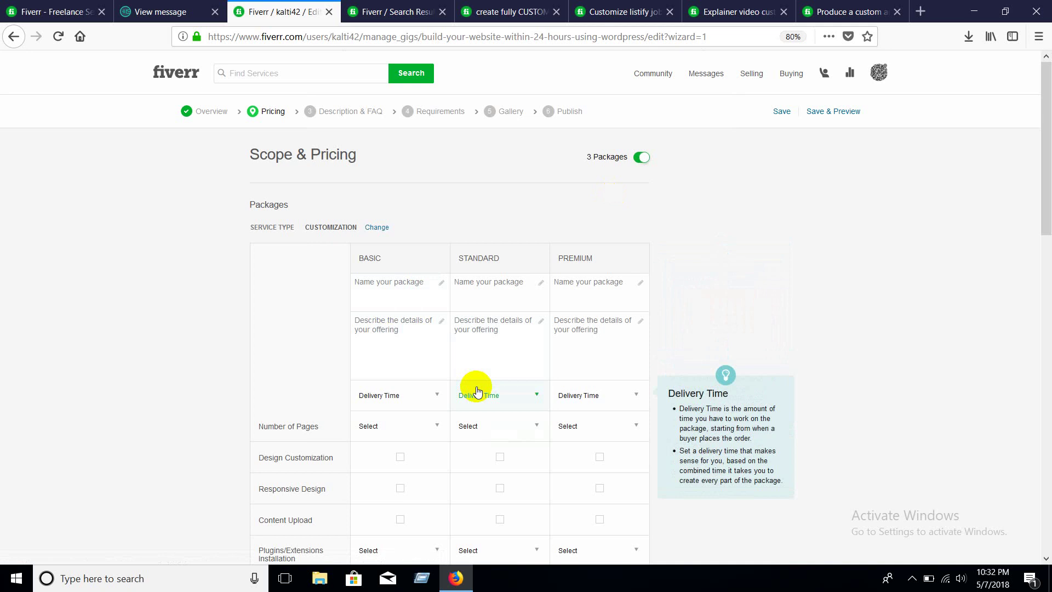
pyautogui.scroll(-4, 480, 384)
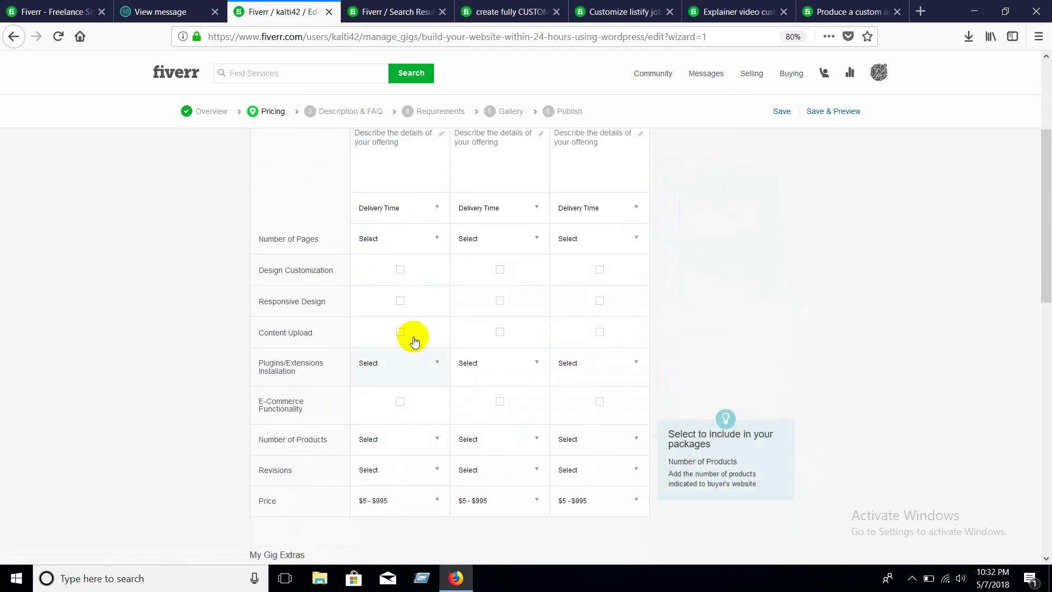
pyautogui.click(912, 577)
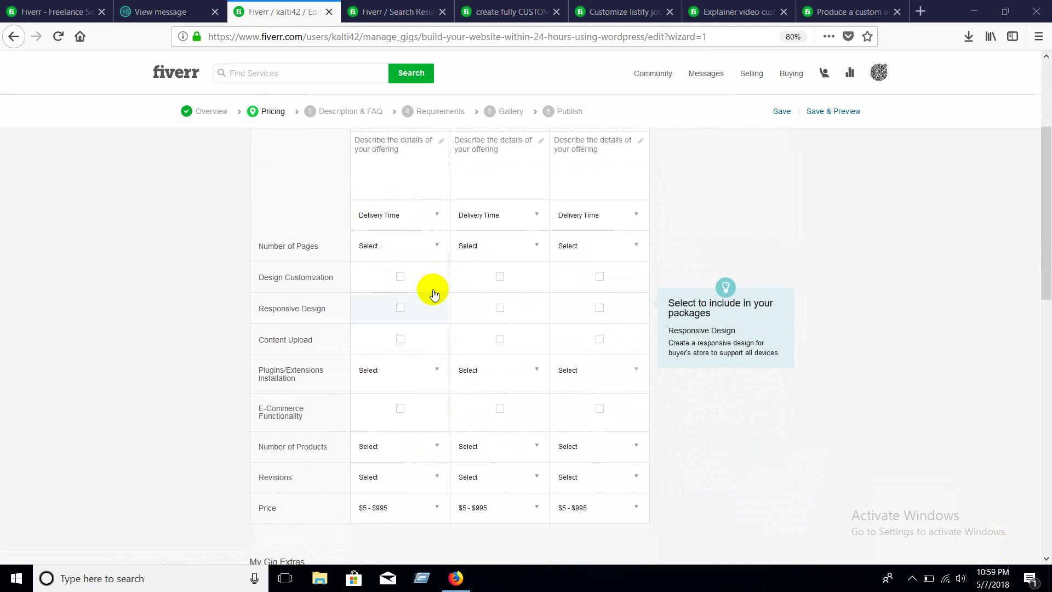
pyautogui.scroll(4, 433, 289)
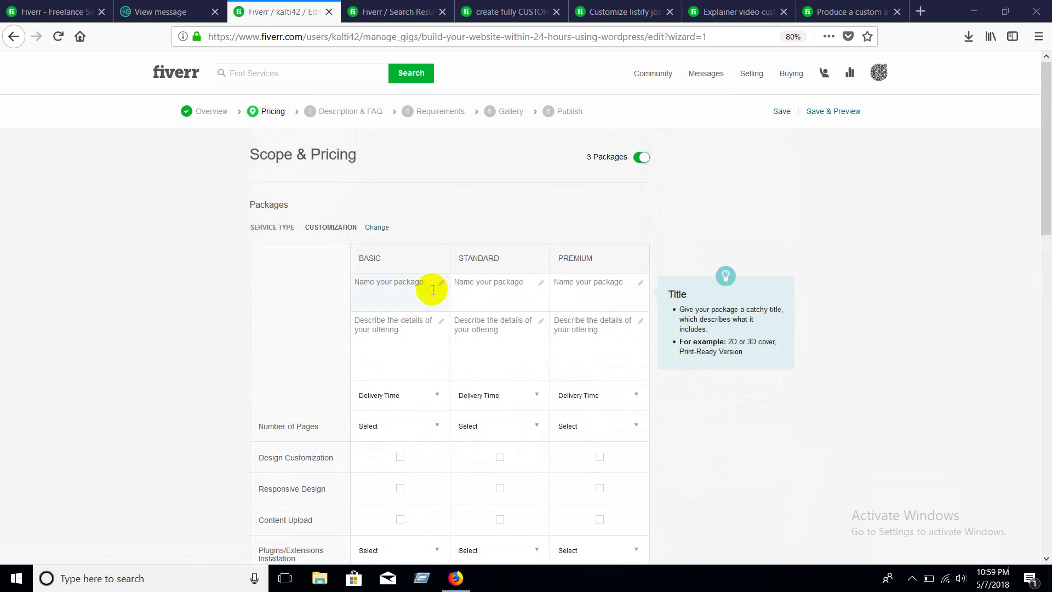
# Point out the Basic, Standard and Premium columns and their empty package name fields.
pyautogui.doubleClick(369, 258)
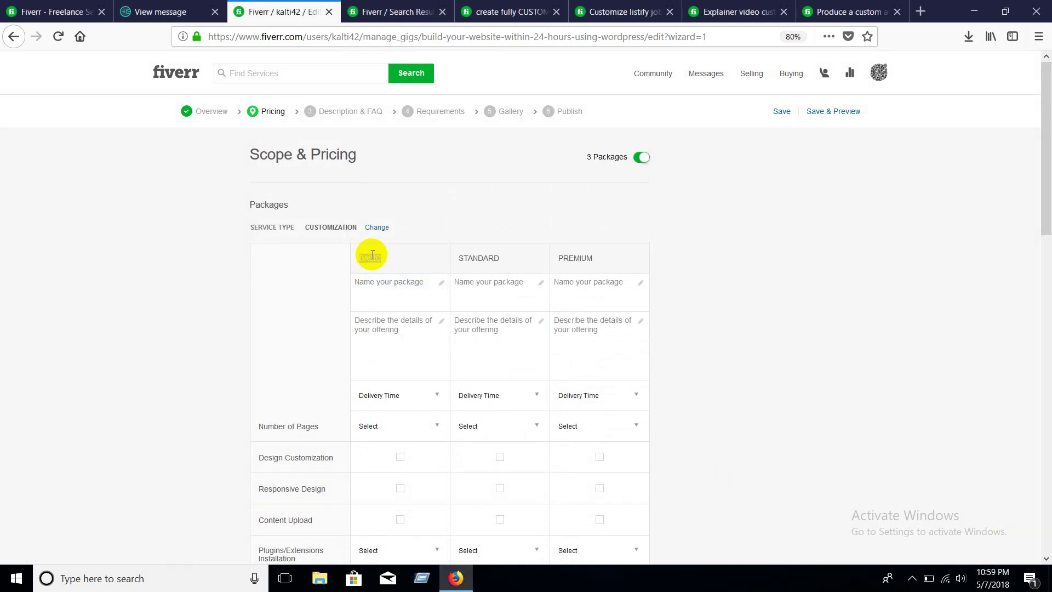
pyautogui.doubleClick(479, 258)
pyautogui.doubleClick(574, 258)
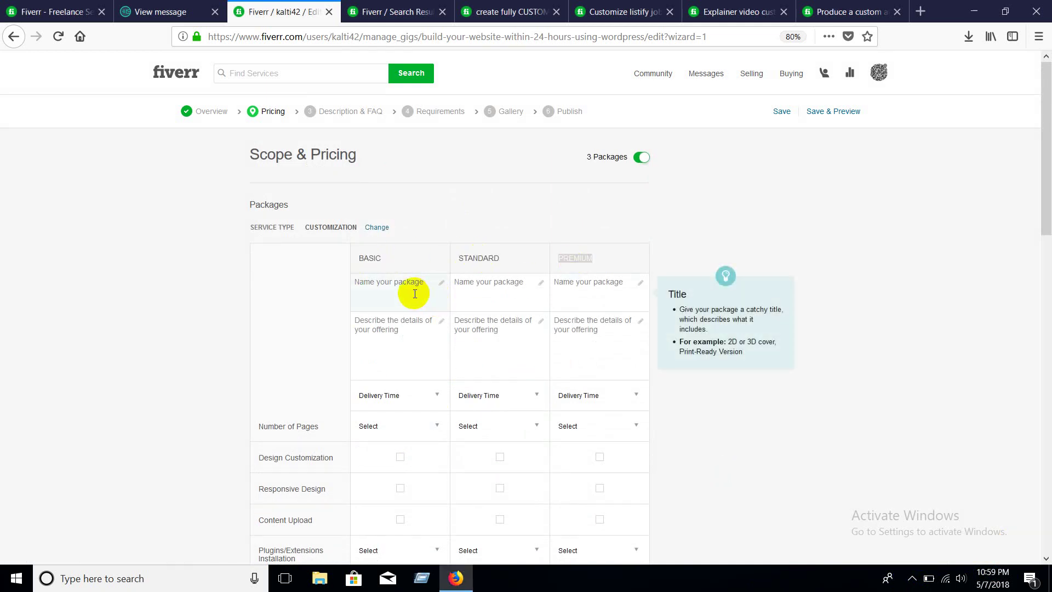
pyautogui.click(415, 292)
pyautogui.click(495, 286)
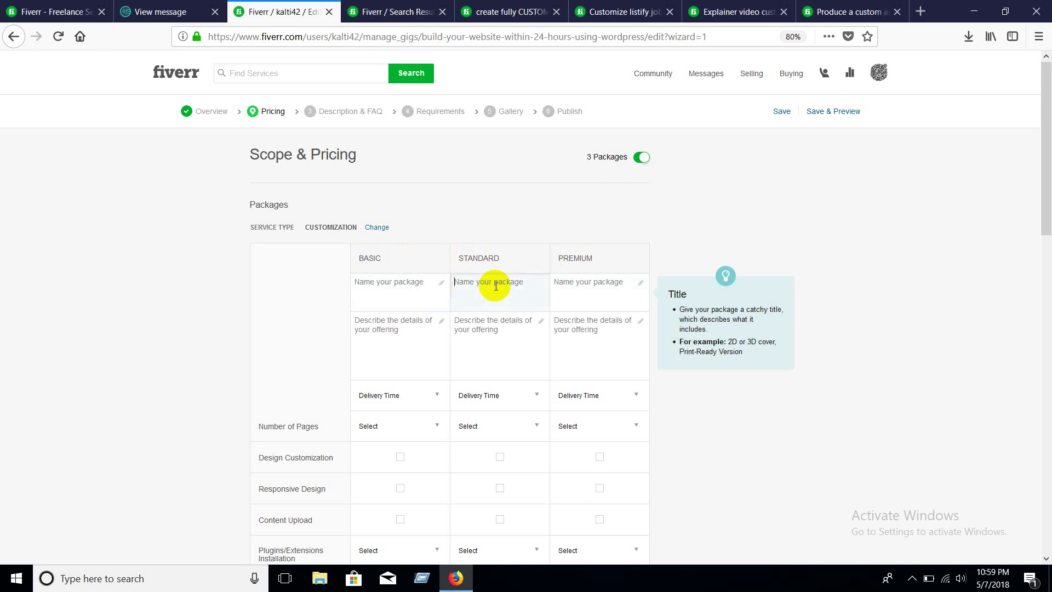
pyautogui.click(564, 284)
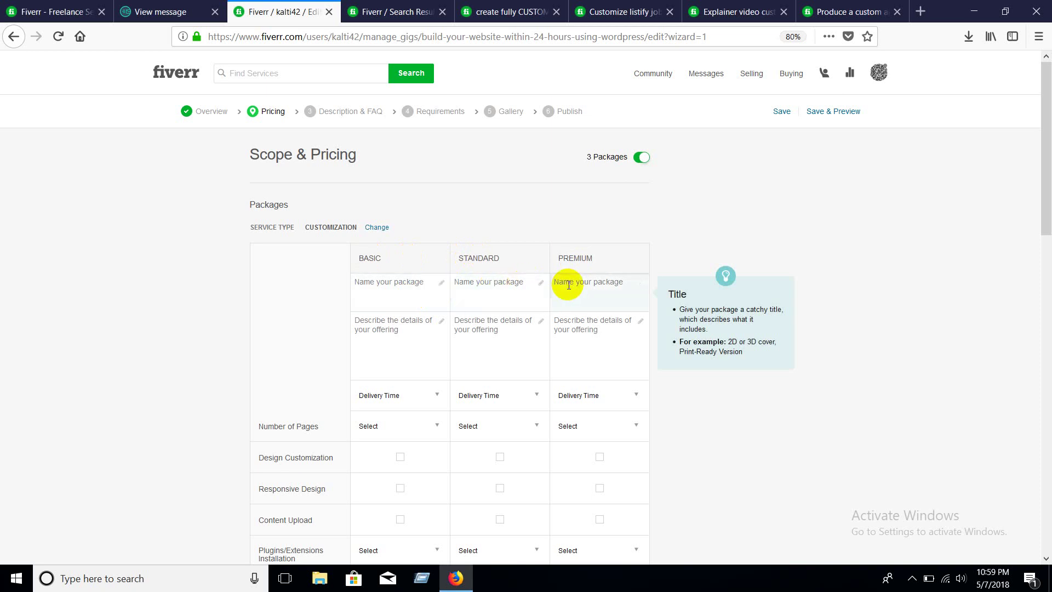
pyautogui.click(375, 259)
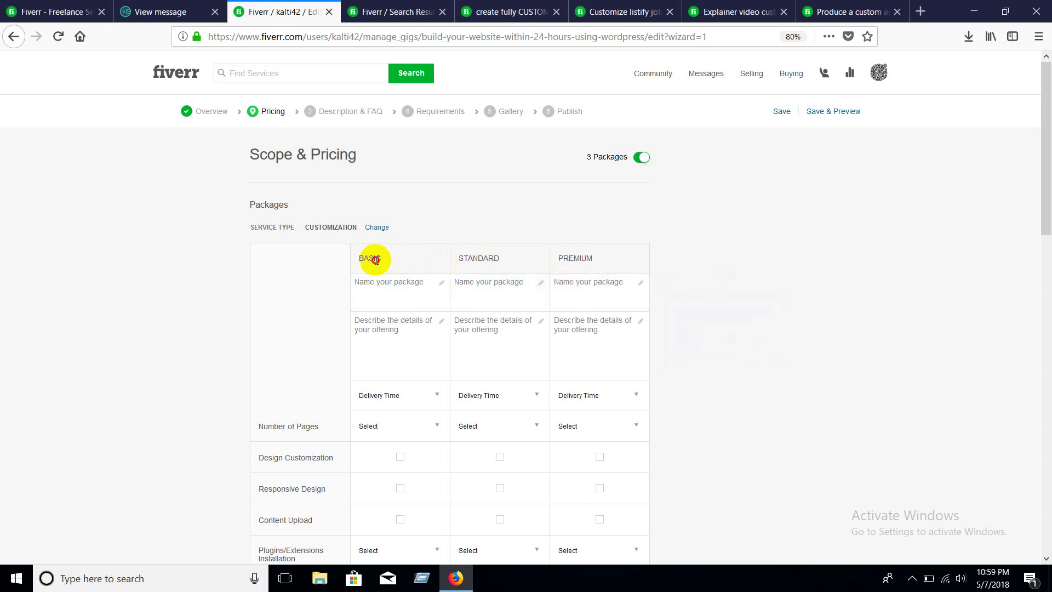
pyautogui.doubleClick(376, 259)
# Name the first package Basic and write its 24-hour website customization description.
pyautogui.click(375, 292)
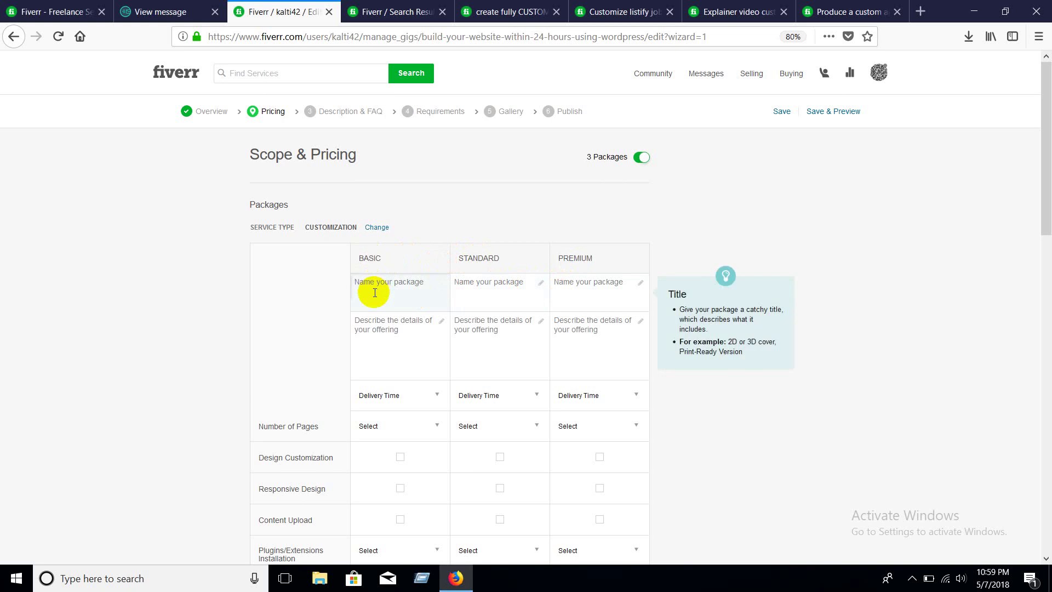
pyautogui.write('Basic')
pyautogui.click(388, 348)
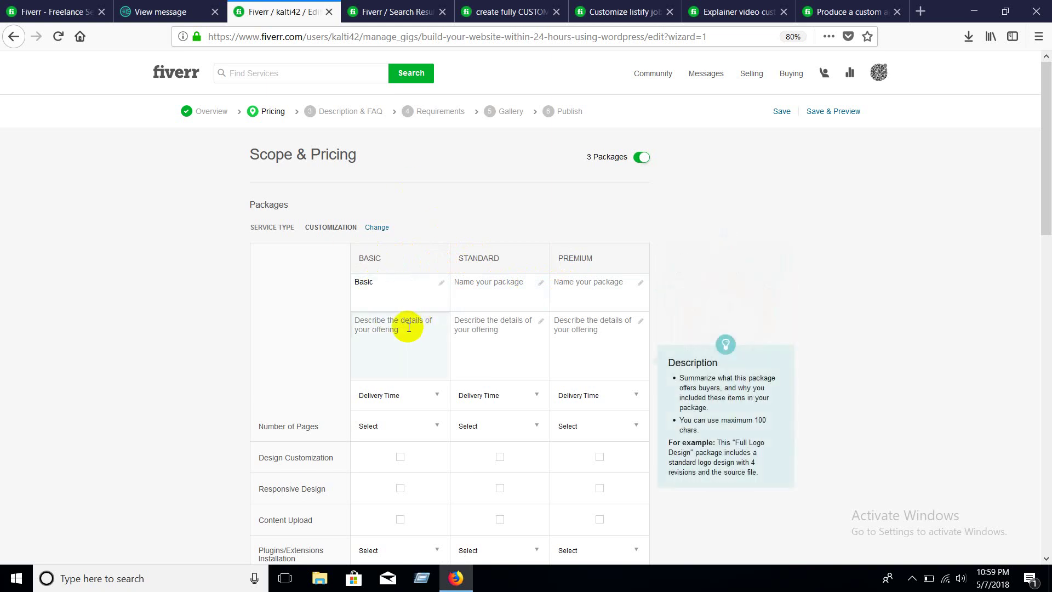
pyautogui.write('i will customize your we')
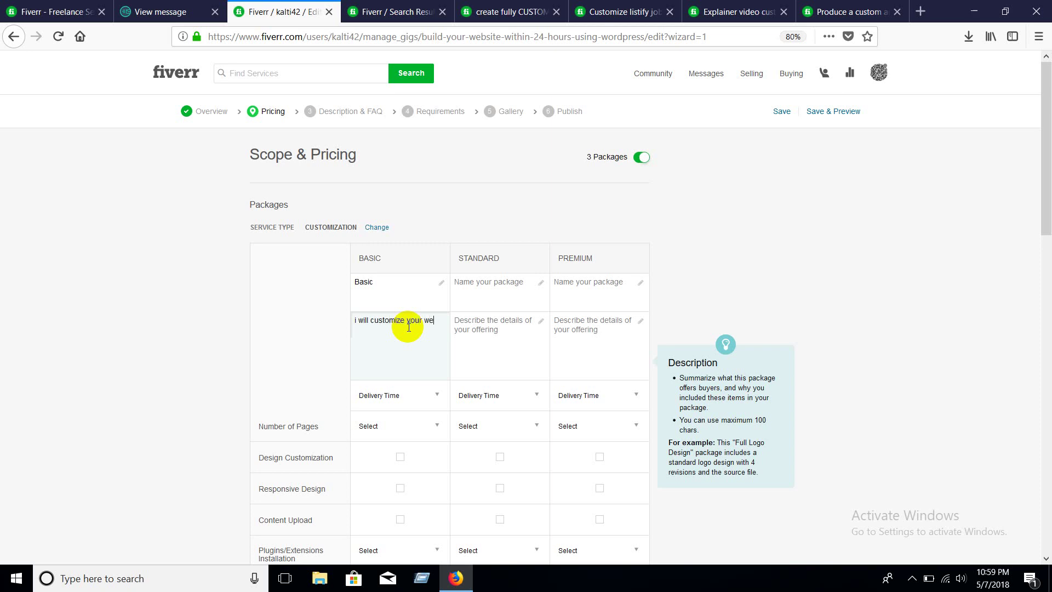
pyautogui.write('ite within 24 hours')
pyautogui.scroll(-2, 408, 327)
# Give Basic 1 Day Delivery, 2 pages, design customization and content upload.
pyautogui.click(404, 339)
pyautogui.click(395, 336)
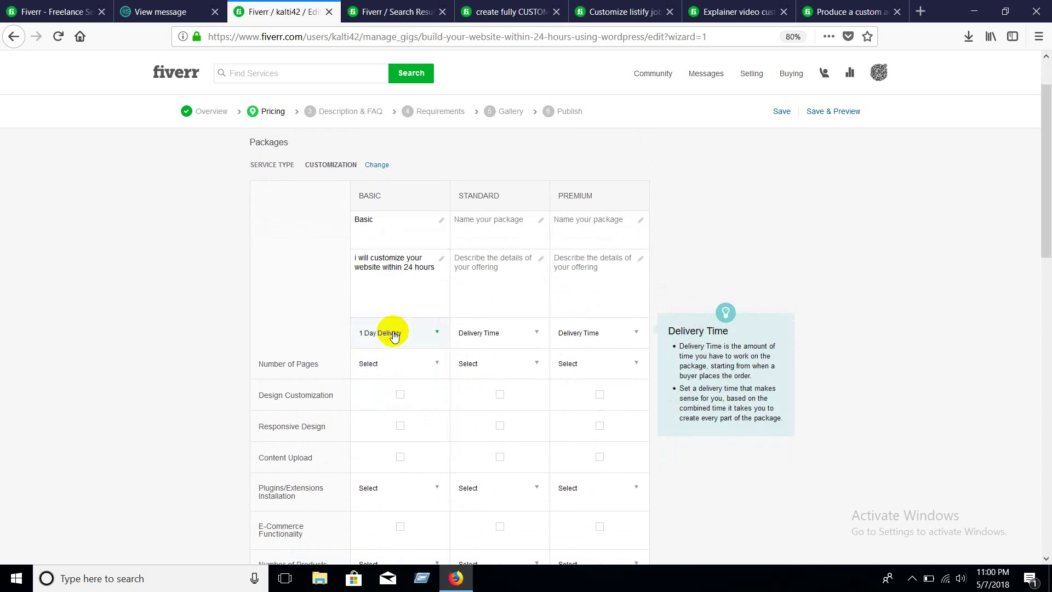
pyautogui.click(412, 365)
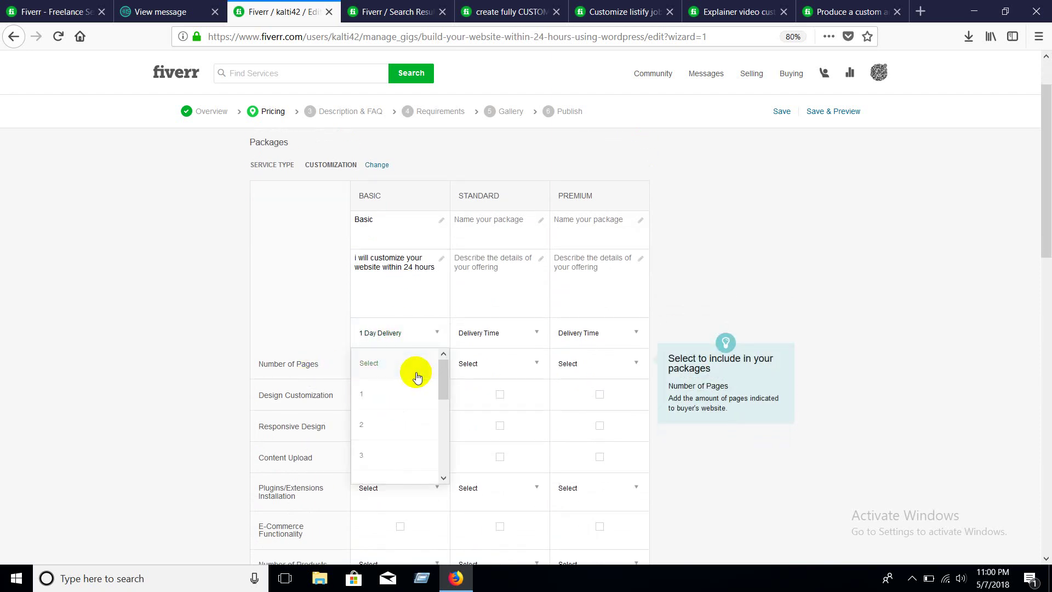
pyautogui.click(373, 420)
pyautogui.scroll(-1, 370, 421)
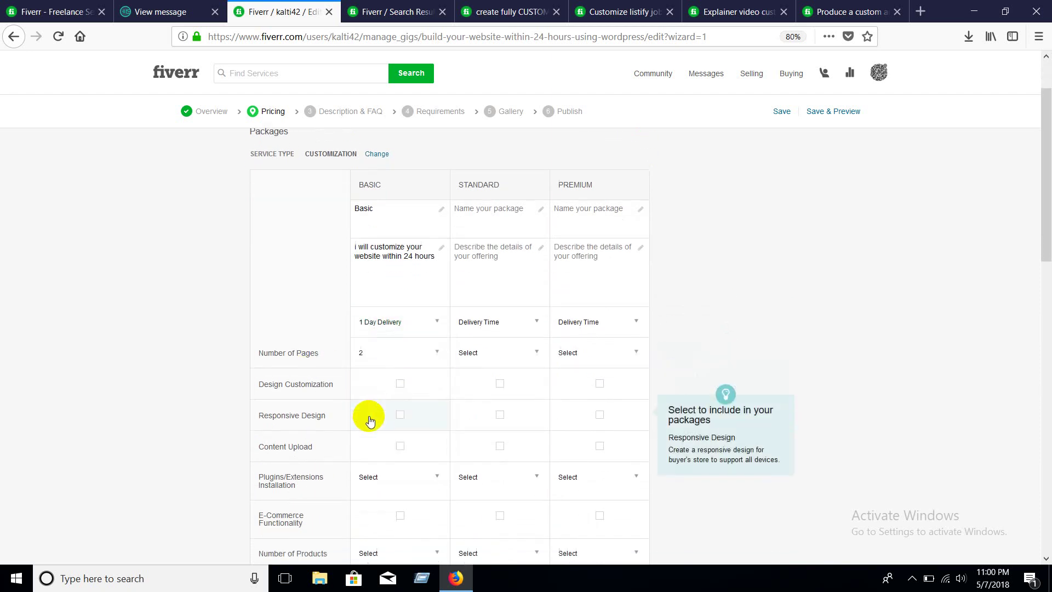
pyautogui.scroll(-2, 369, 421)
pyautogui.click(398, 334)
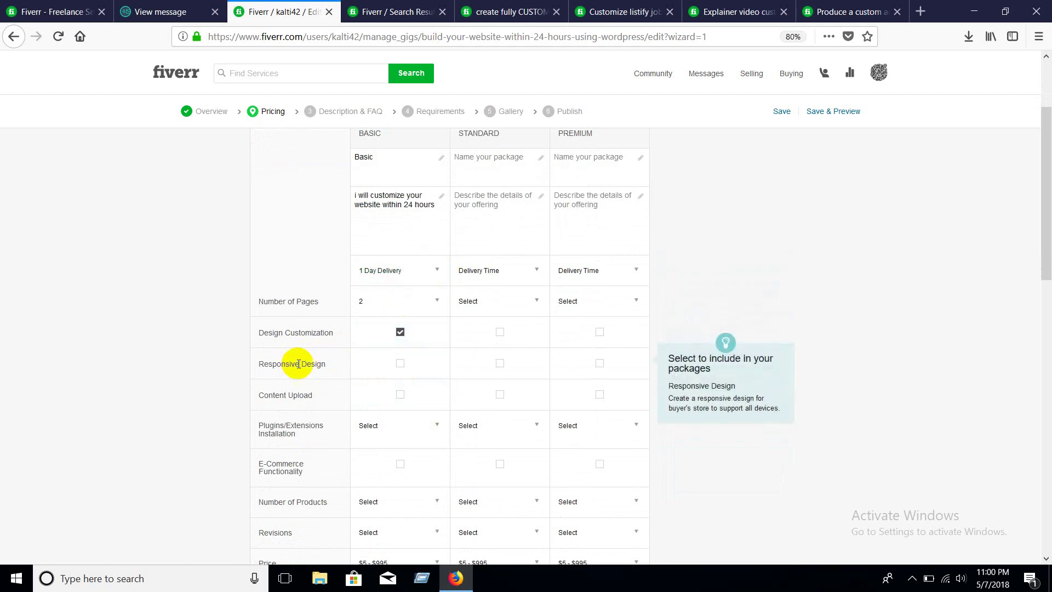
pyautogui.scroll(-2, 376, 363)
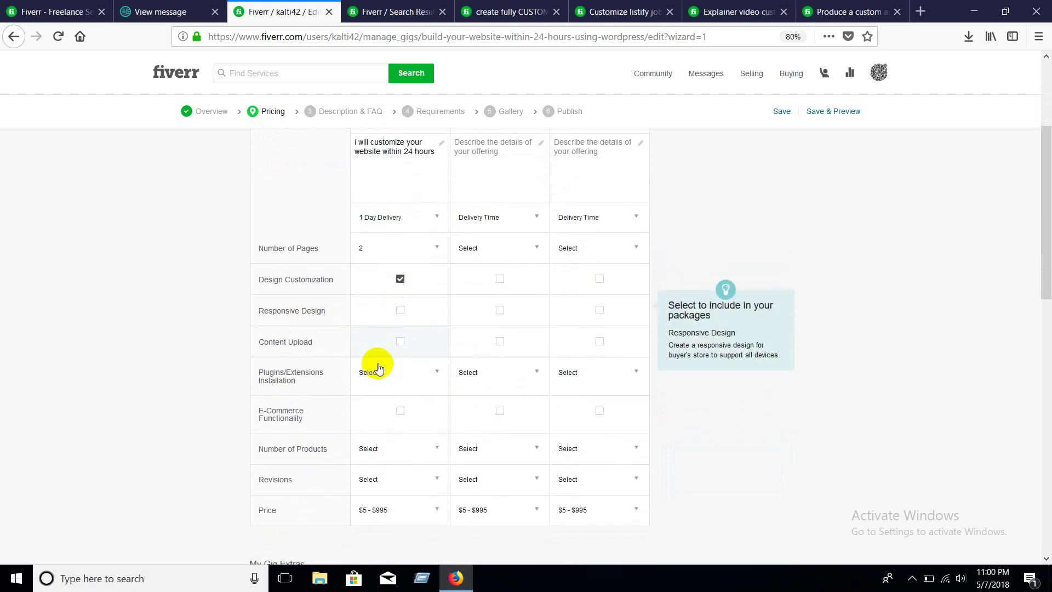
pyautogui.click(397, 334)
pyautogui.scroll(-2, 383, 372)
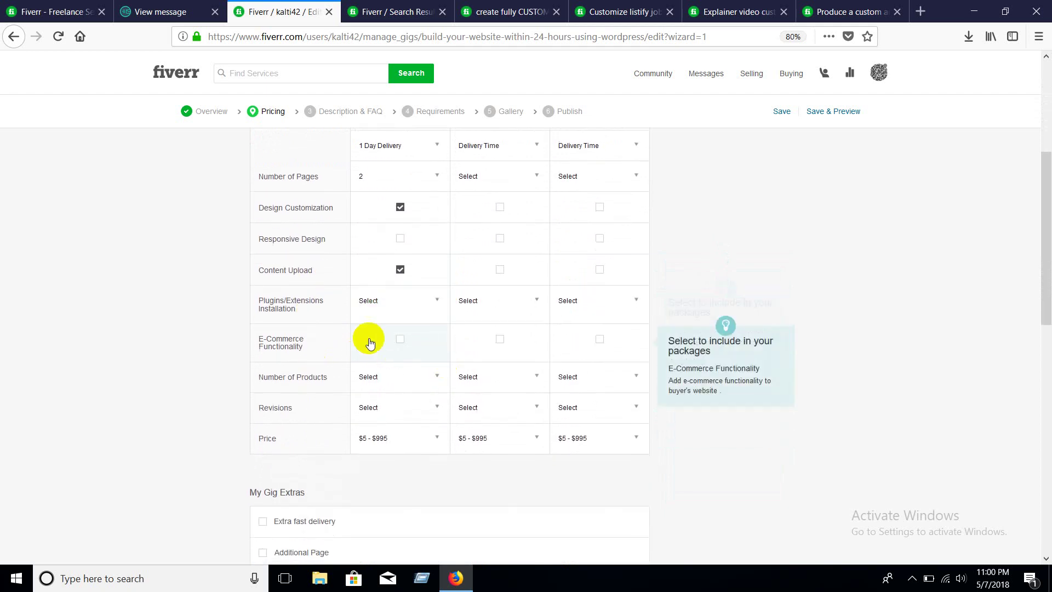
pyautogui.scroll(-2, 383, 329)
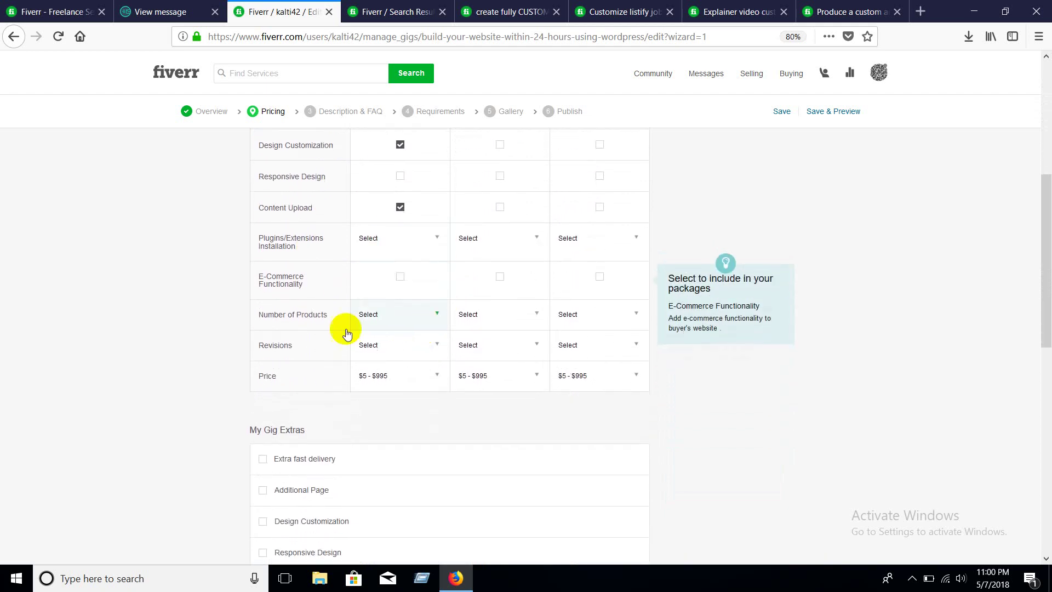
# Set Basic to 1 revision and a $5 price, leaving number of products unchanged.
pyautogui.click(378, 325)
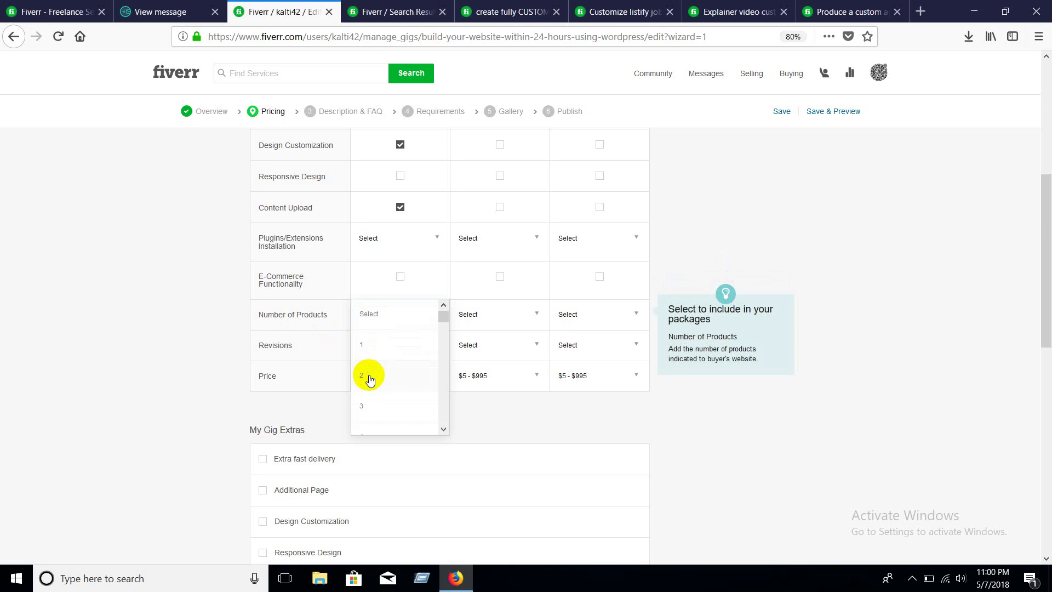
pyautogui.click(769, 272)
pyautogui.click(423, 347)
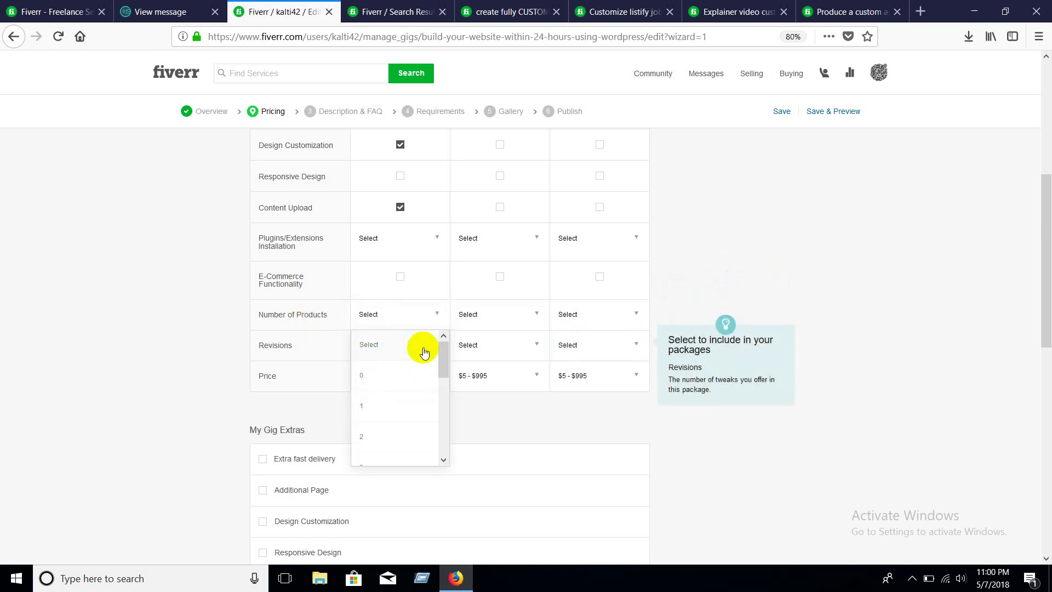
pyautogui.click(382, 407)
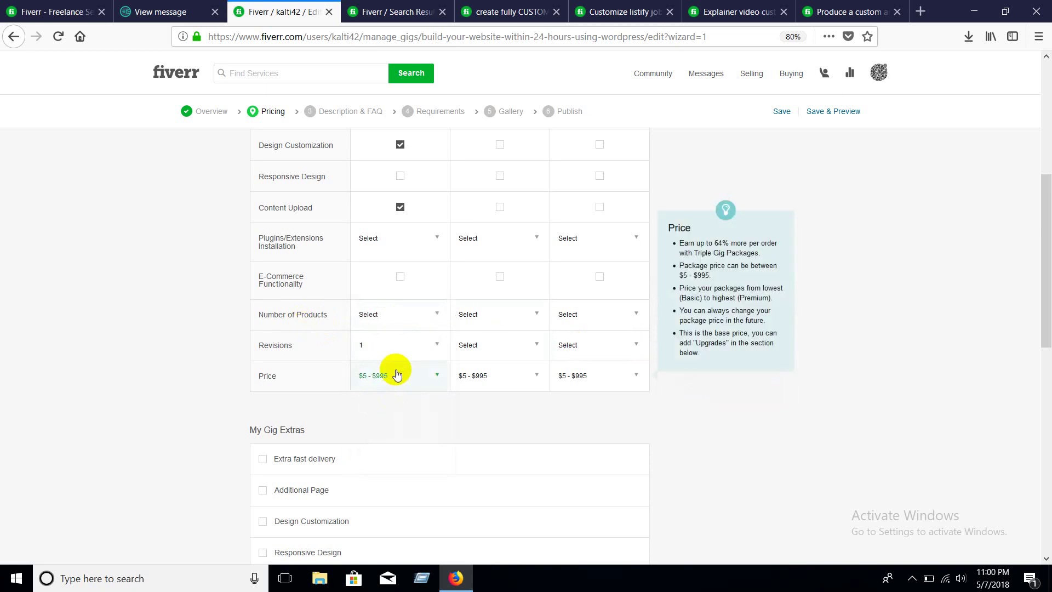
pyautogui.click(389, 377)
pyautogui.click(384, 381)
pyautogui.scroll(5, 383, 378)
pyautogui.scroll(1, 384, 378)
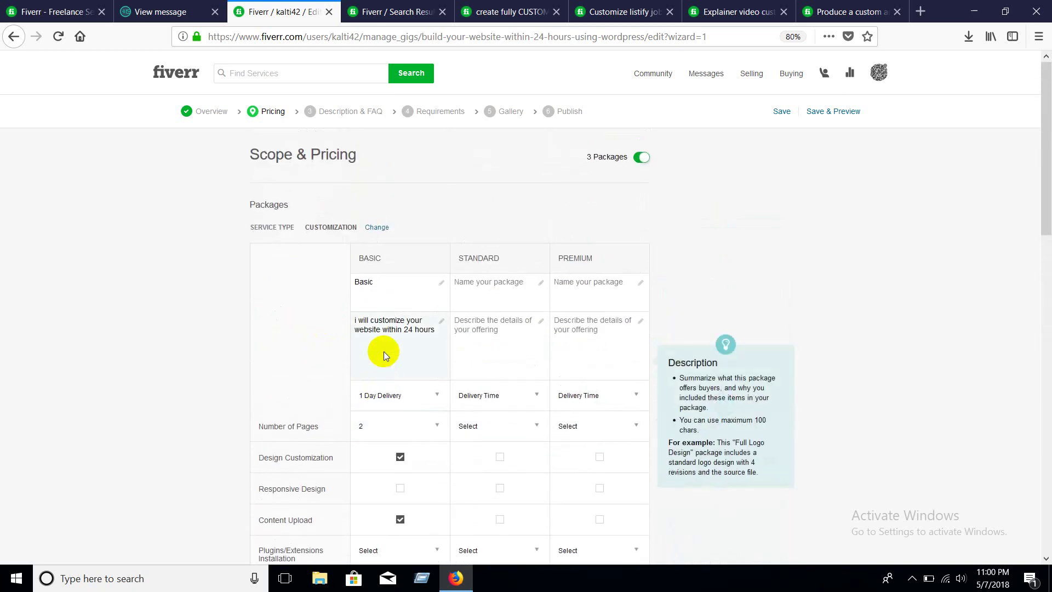
pyautogui.scroll(-3, 384, 355)
pyautogui.scroll(2, 383, 355)
pyautogui.scroll(-3, 384, 355)
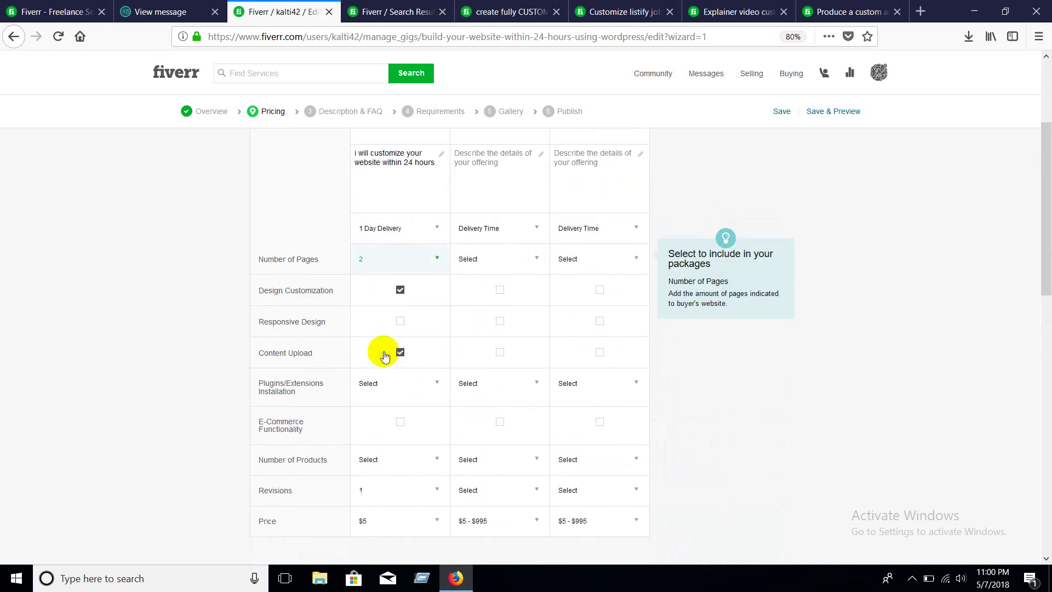
pyautogui.scroll(-3, 384, 354)
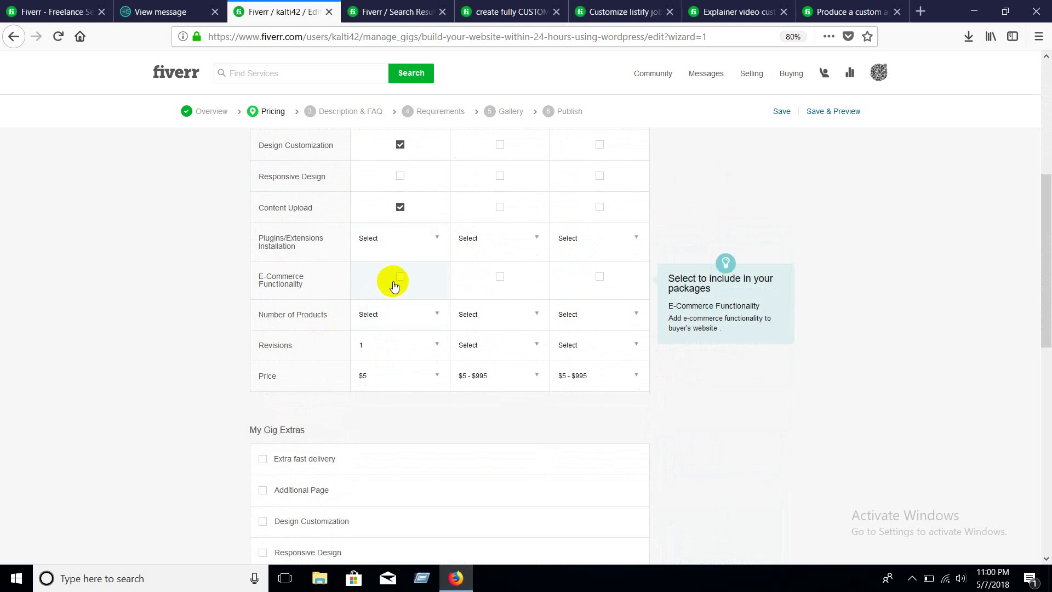
pyautogui.scroll(5, 393, 285)
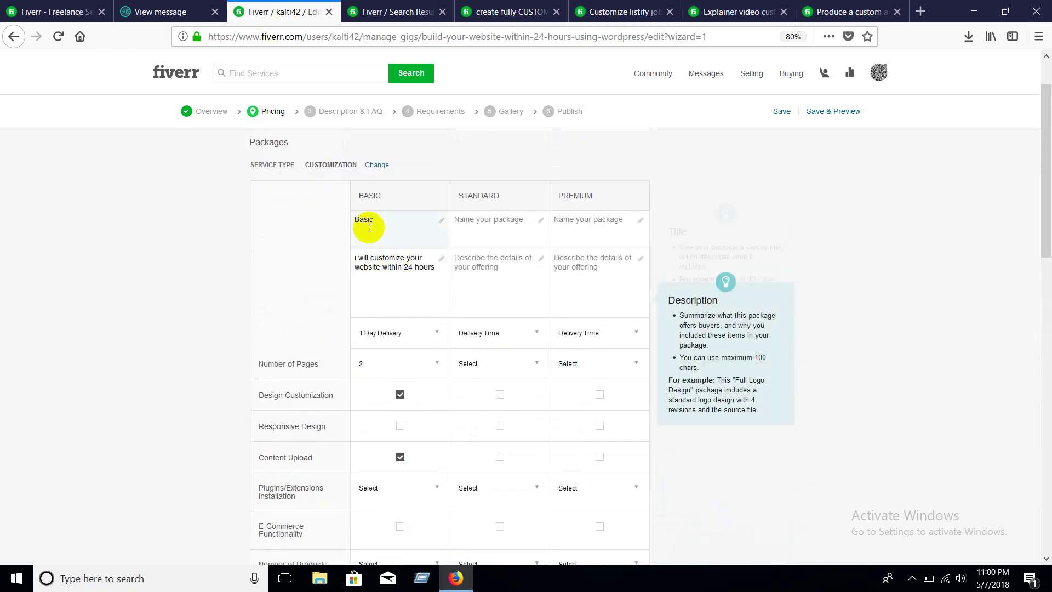
# Copy the Basic description into the Standard package, editing it to 10 pages and 48 hours.
pyautogui.moveTo(433, 265); pyautogui.dragTo(357, 260)
pyautogui.hotkey('ctrl', 'c')
pyautogui.click(477, 267)
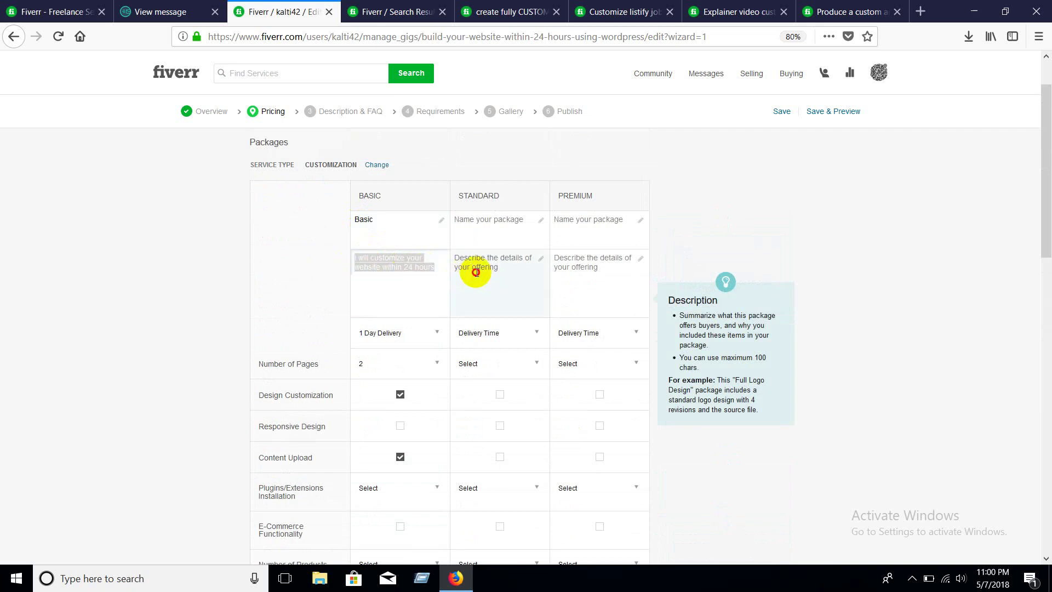
pyautogui.hotkey('ctrl', 'v')
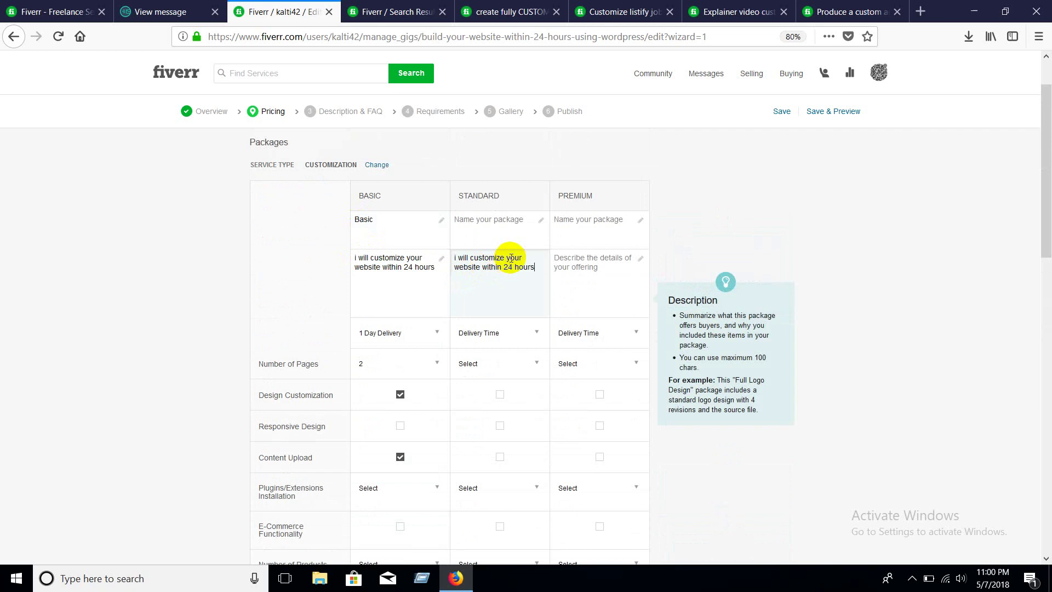
pyautogui.click(455, 268)
pyautogui.write('10 page')
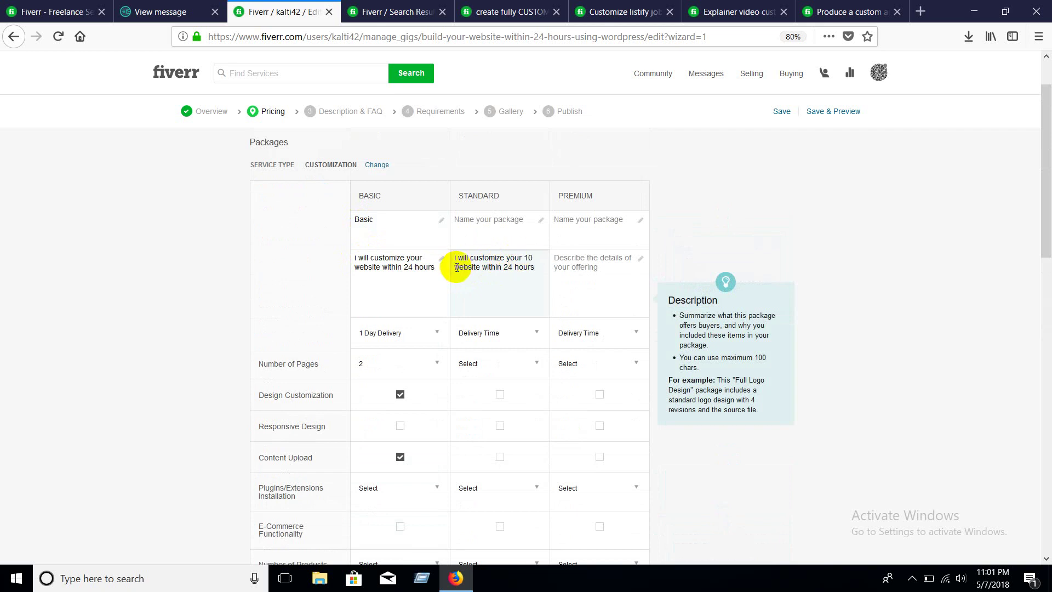
pyautogui.write('s')
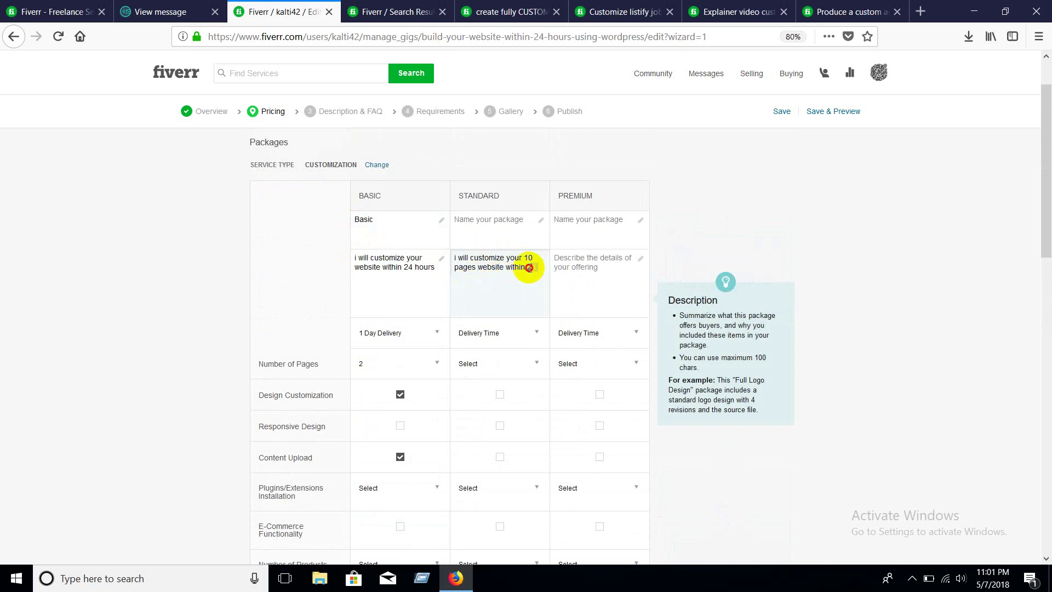
pyautogui.doubleClick(527, 267)
pyautogui.press('BackSpace')
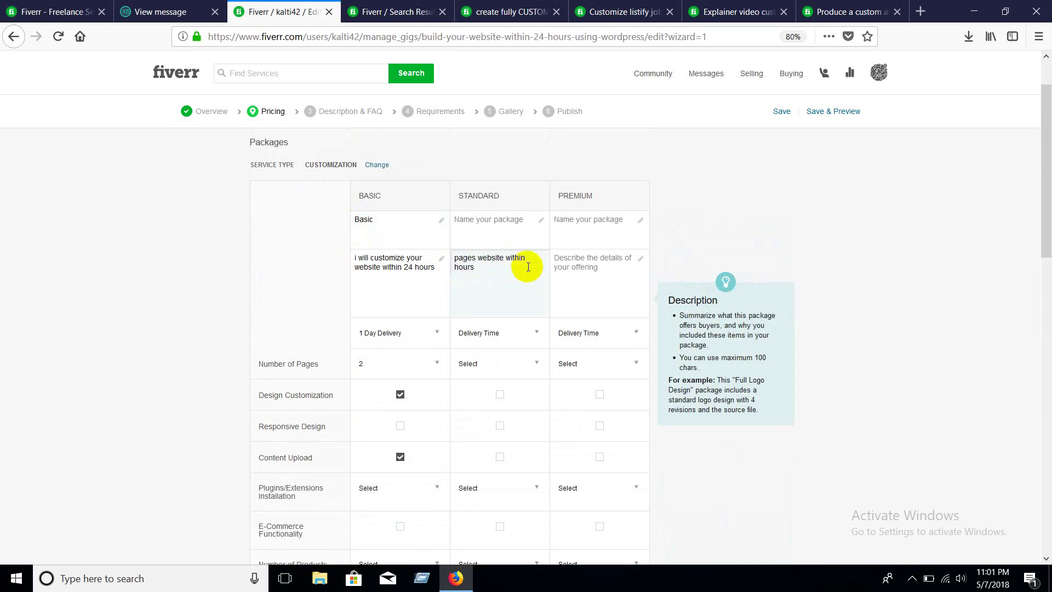
pyautogui.write('48 hou')
pyautogui.click(521, 226)
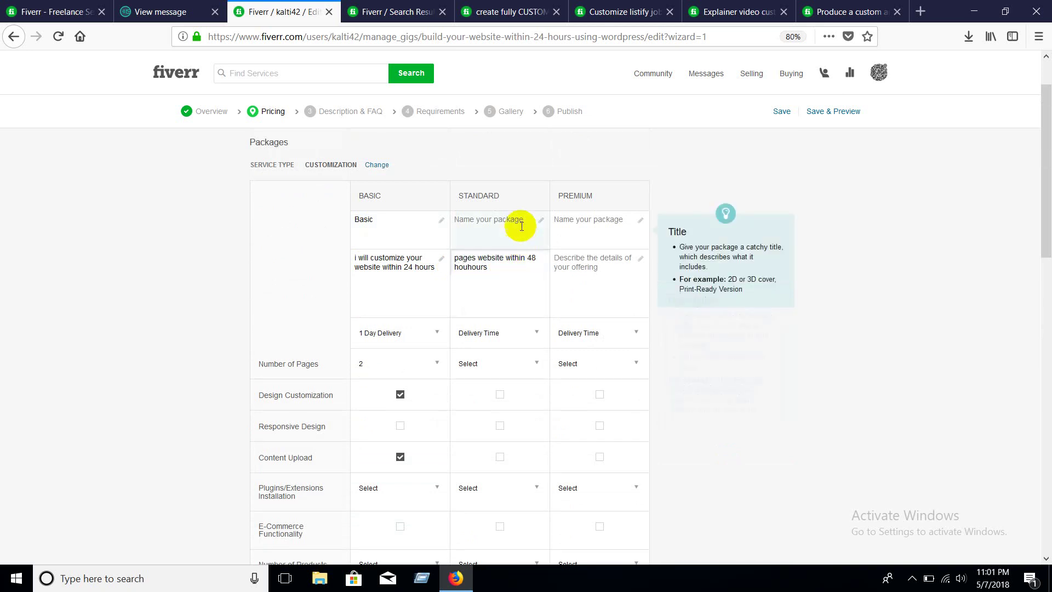
pyautogui.click(508, 271)
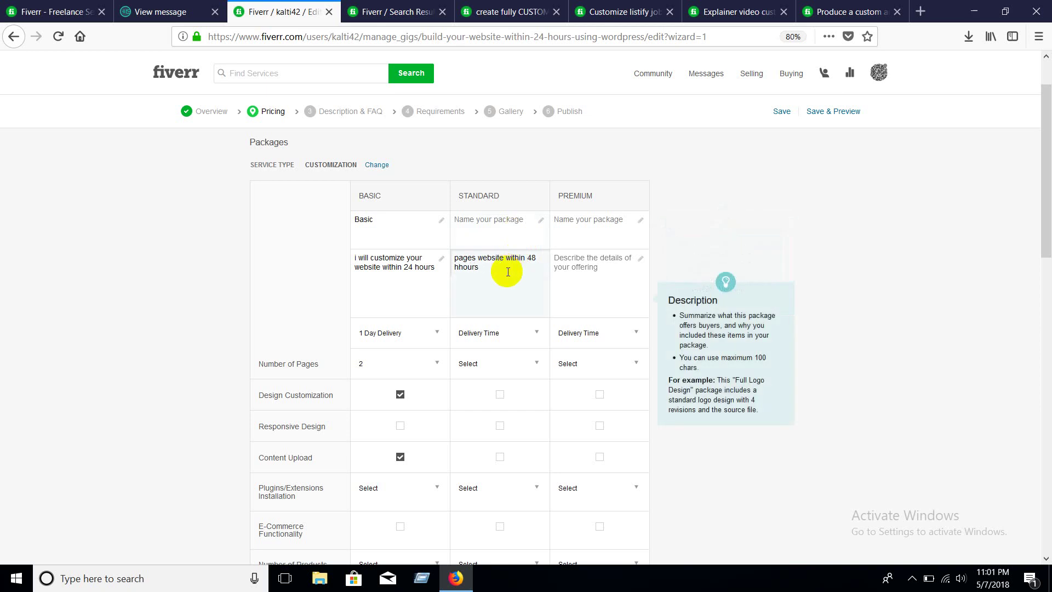
# Give Standard 2 days delivery with design customization, responsive design and content upload.
pyautogui.click(507, 332)
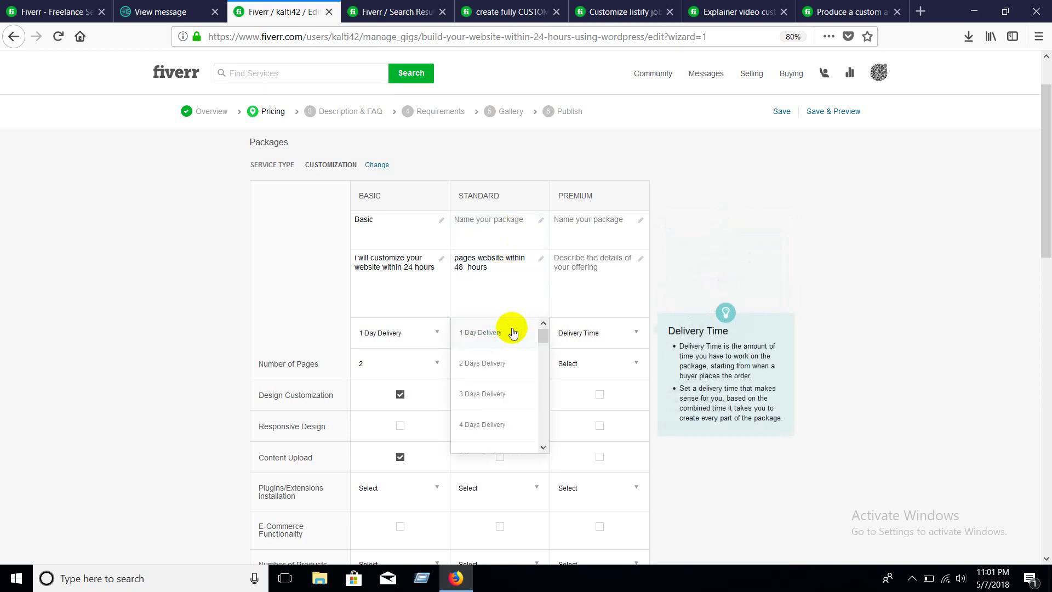
pyautogui.click(500, 366)
pyautogui.scroll(-2, 438, 361)
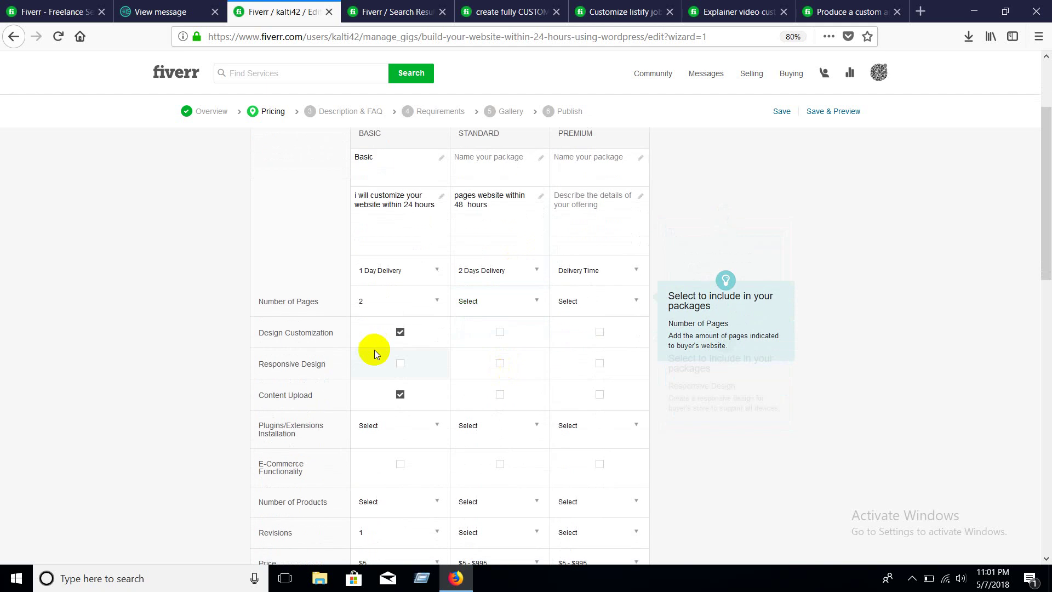
pyautogui.click(499, 332)
pyautogui.click(500, 362)
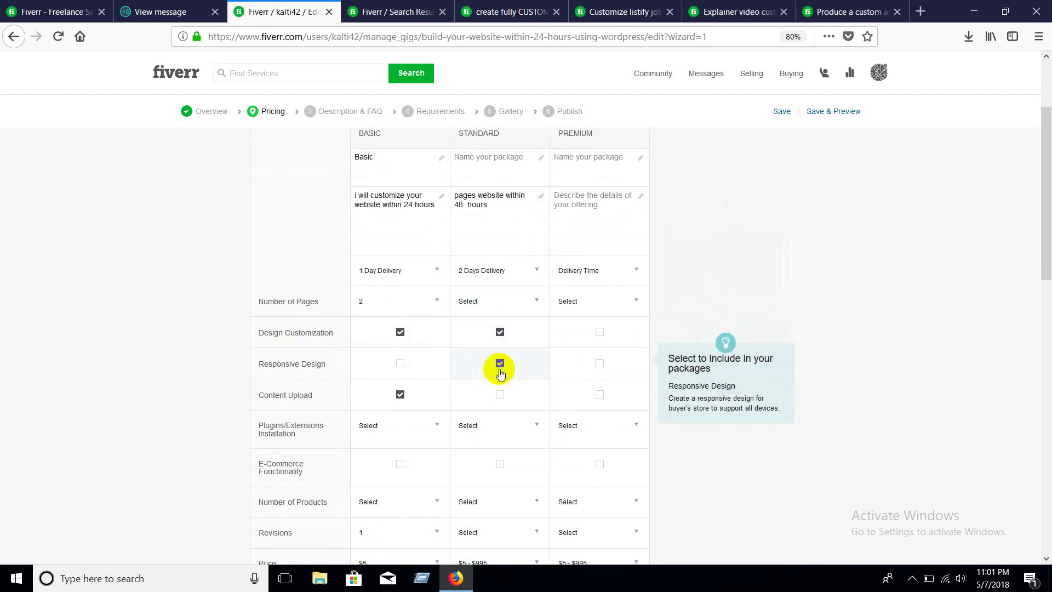
pyautogui.click(501, 395)
pyautogui.scroll(-2, 502, 400)
# Set Standard to 3 plugin installations, e-commerce functionality and 5 products.
pyautogui.click(494, 363)
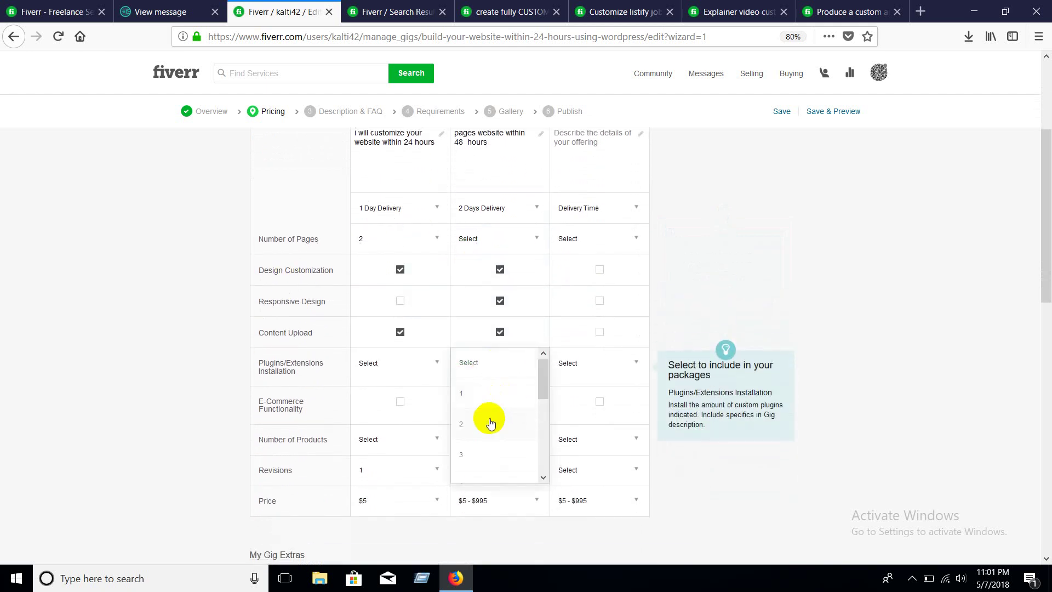
pyautogui.click(478, 452)
pyautogui.scroll(-2, 499, 430)
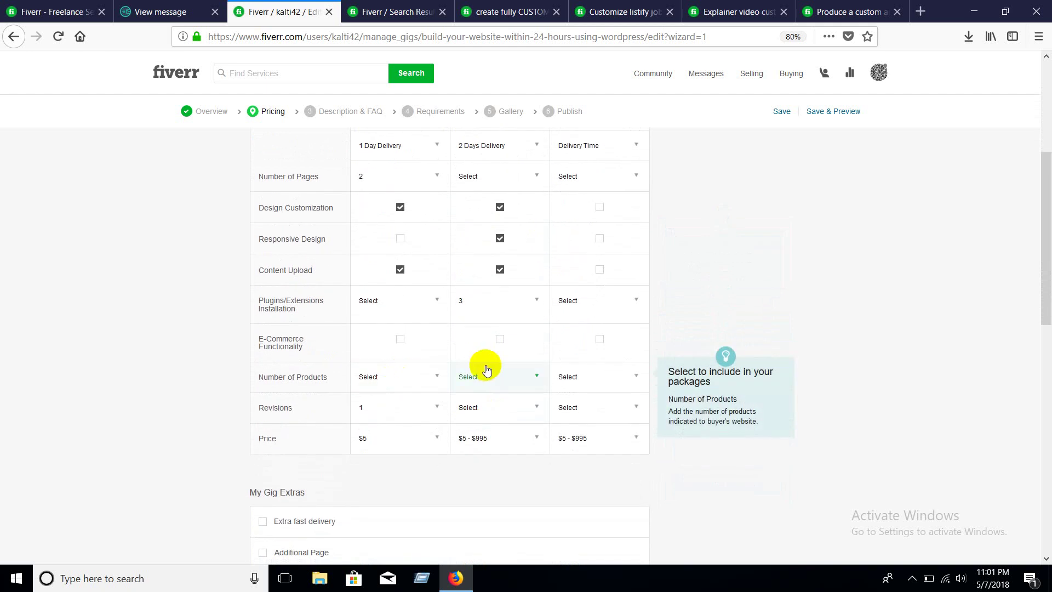
pyautogui.click(498, 339)
pyautogui.click(511, 379)
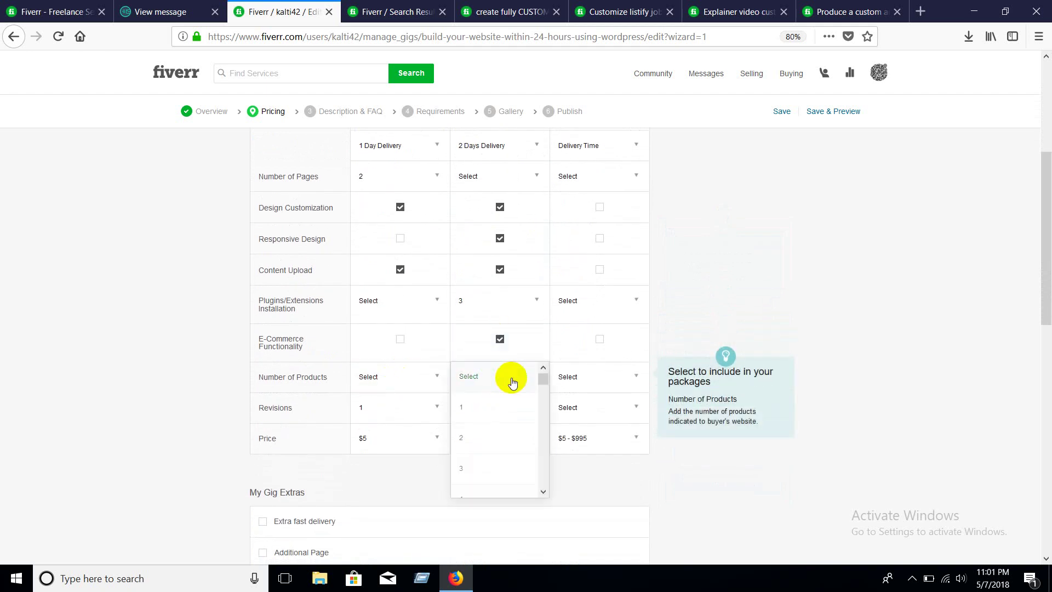
pyautogui.scroll(-2, 482, 470)
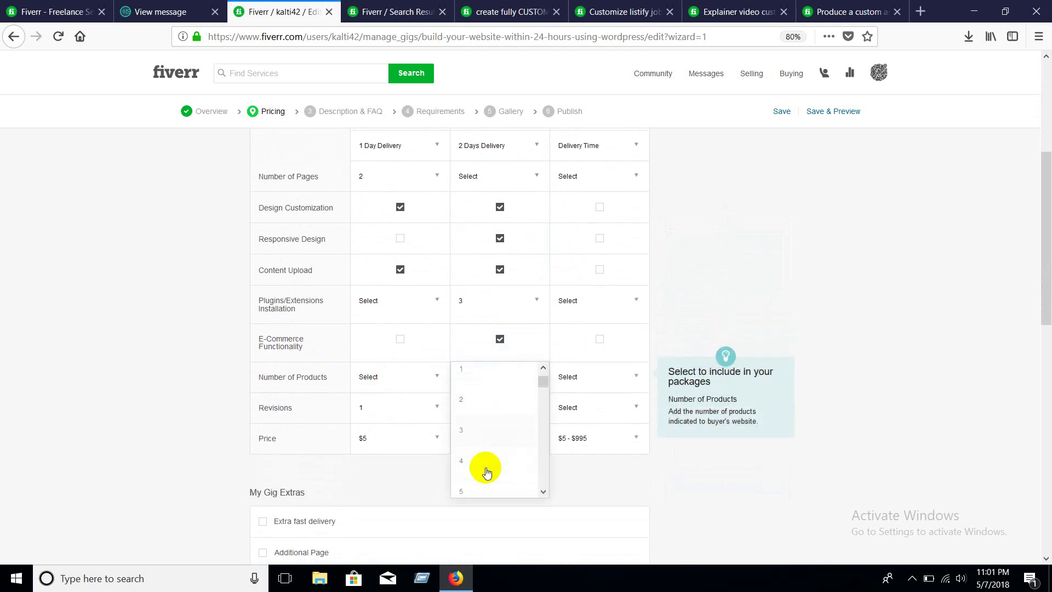
pyautogui.click(476, 474)
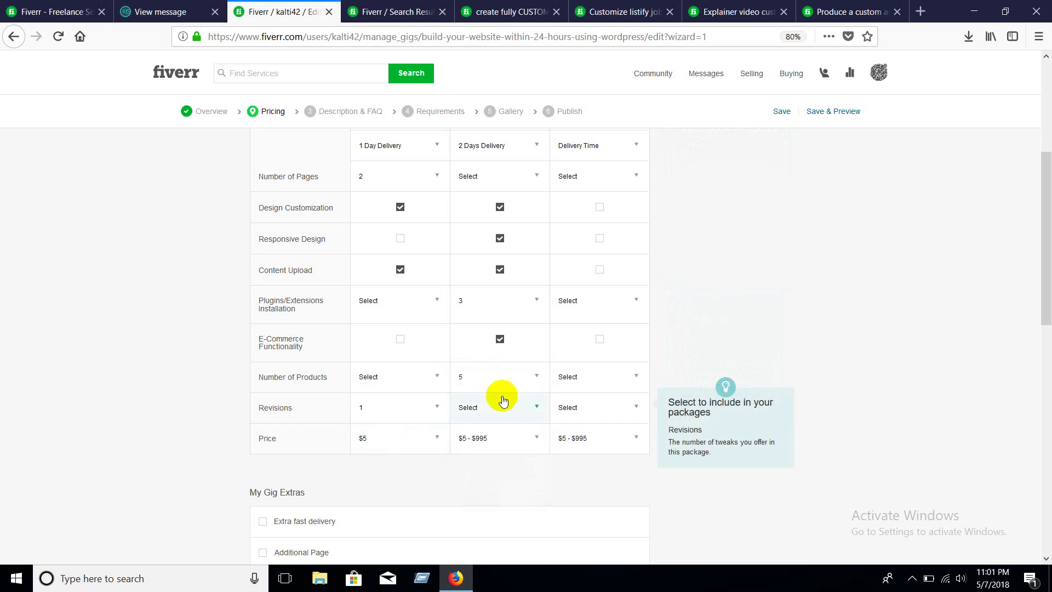
# Give the Standard package 3 revisions and a $30 price.
pyautogui.click(521, 408)
pyautogui.scroll(-2, 493, 493)
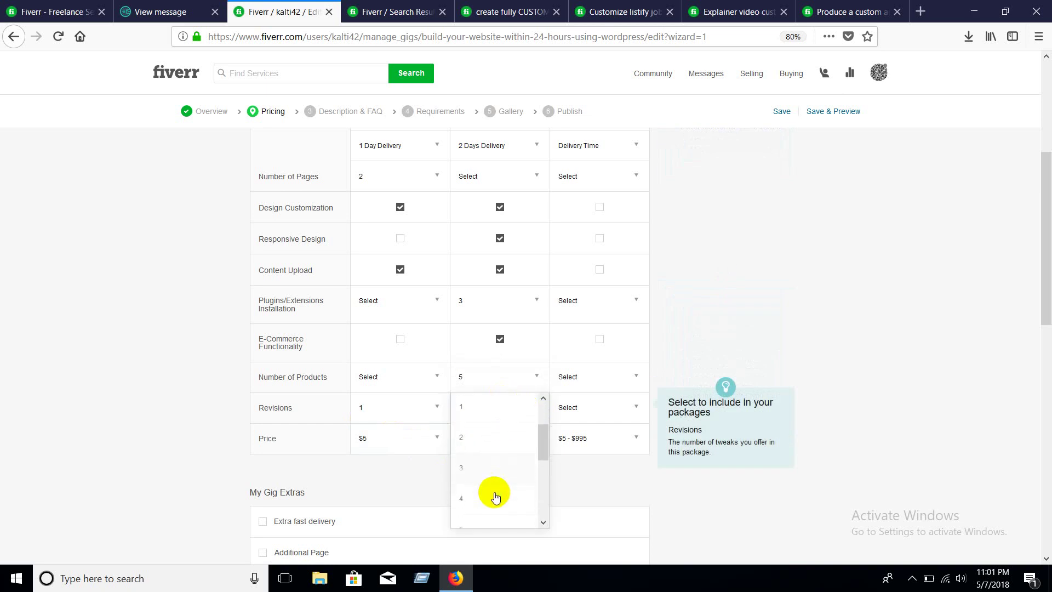
pyautogui.click(482, 425)
pyautogui.click(485, 438)
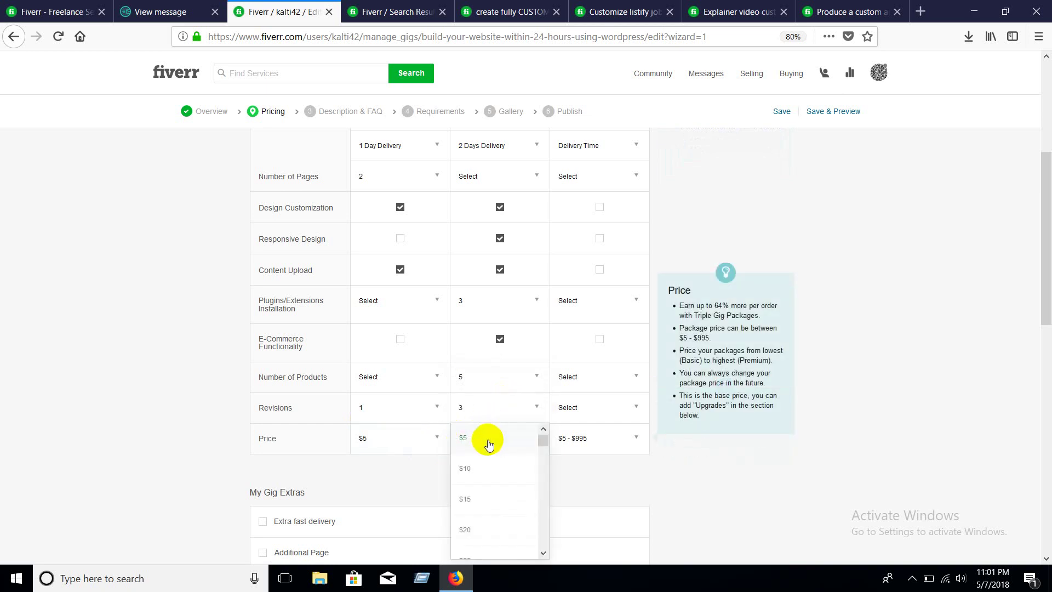
pyautogui.scroll(-2, 496, 479)
pyautogui.click(481, 489)
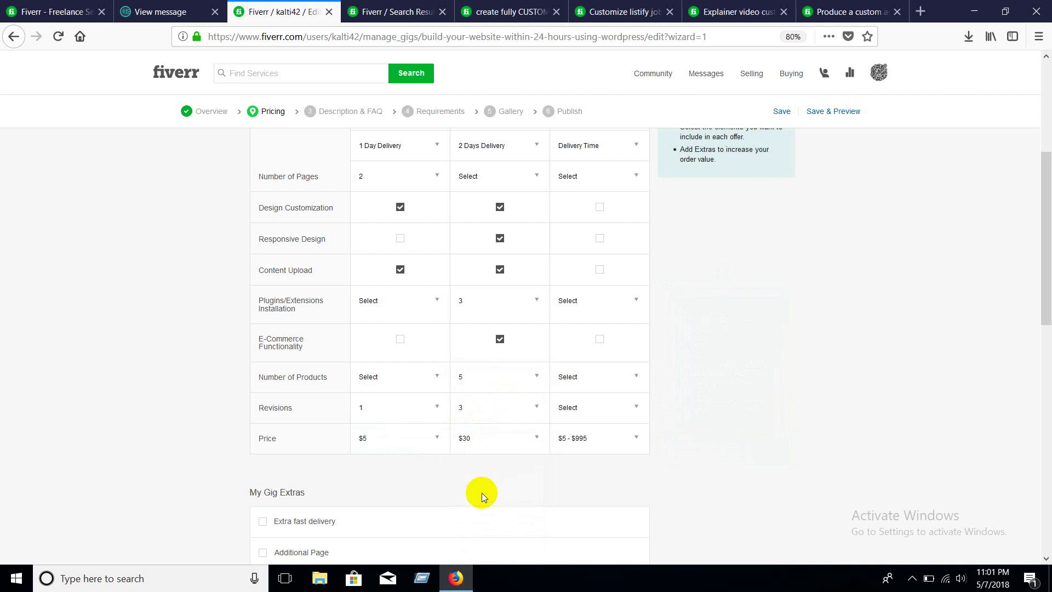
pyautogui.scroll(3, 485, 485)
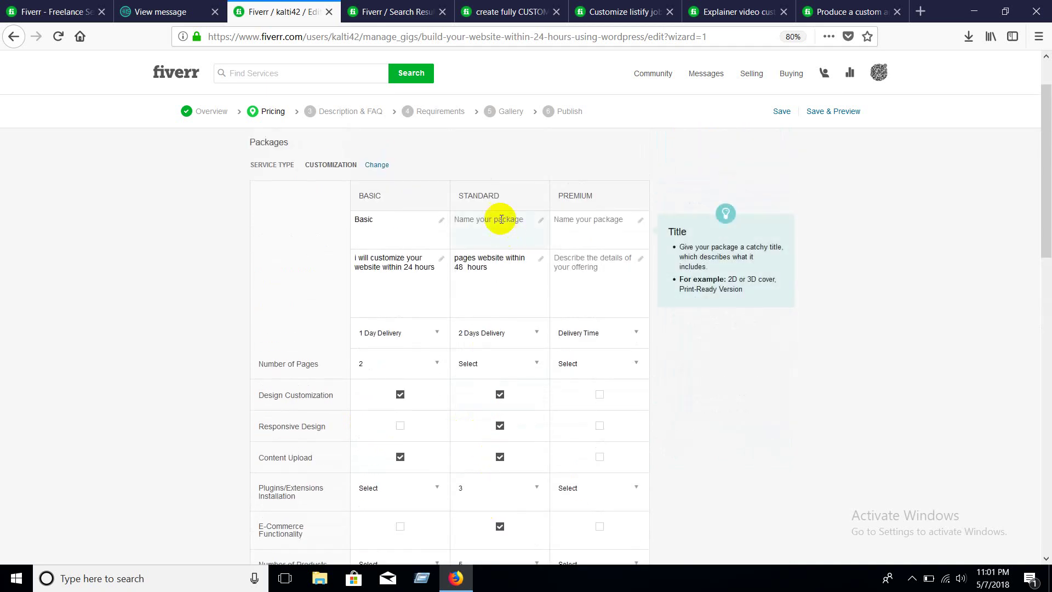
# Name the middle package 'Standard' and the top package 'Premium'.
pyautogui.click(482, 218)
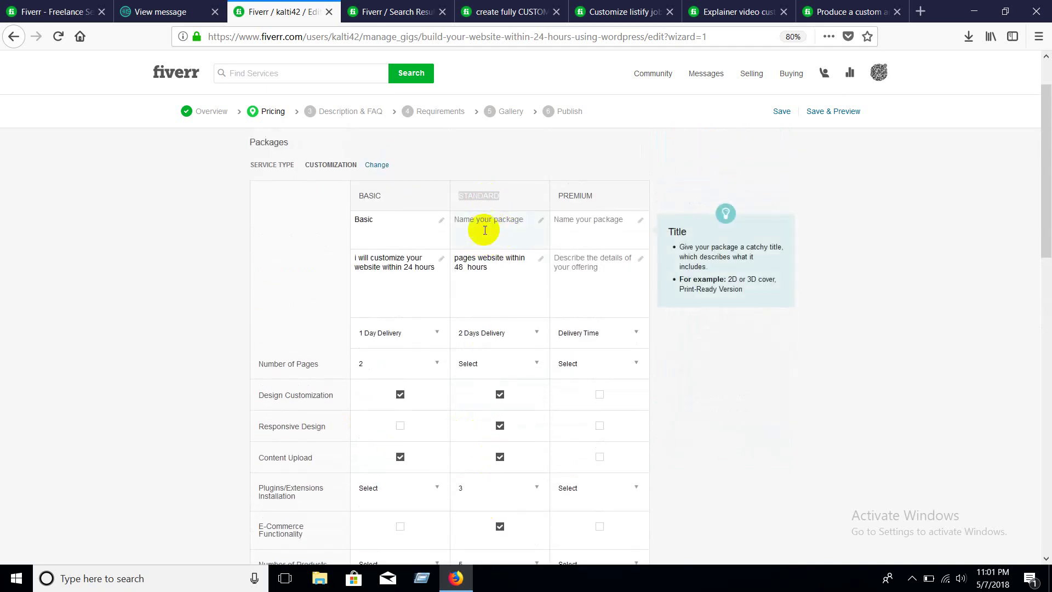
pyautogui.write('Standard')
pyautogui.click(487, 197)
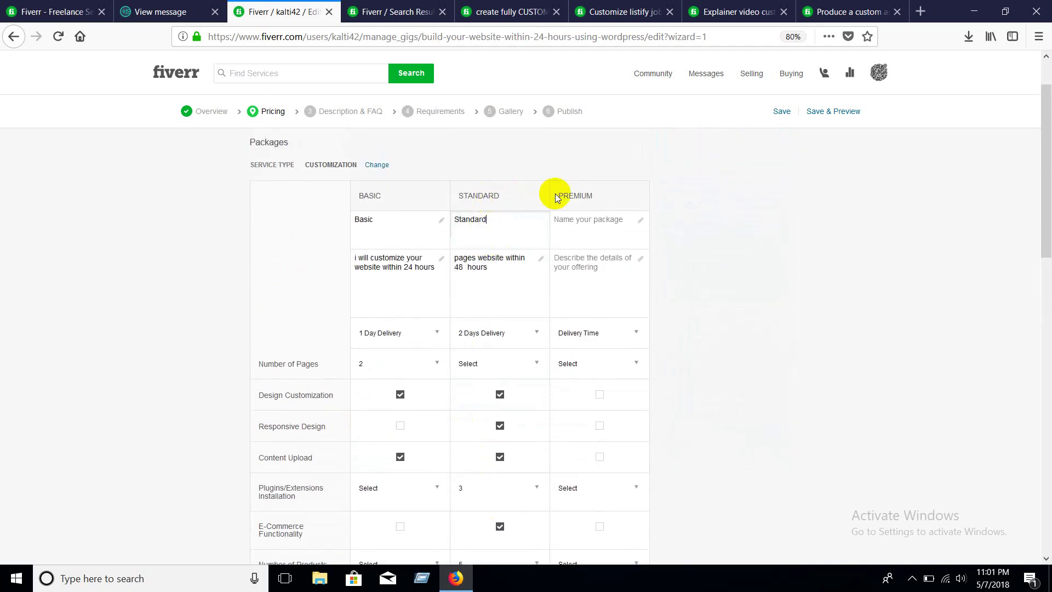
pyautogui.click(592, 219)
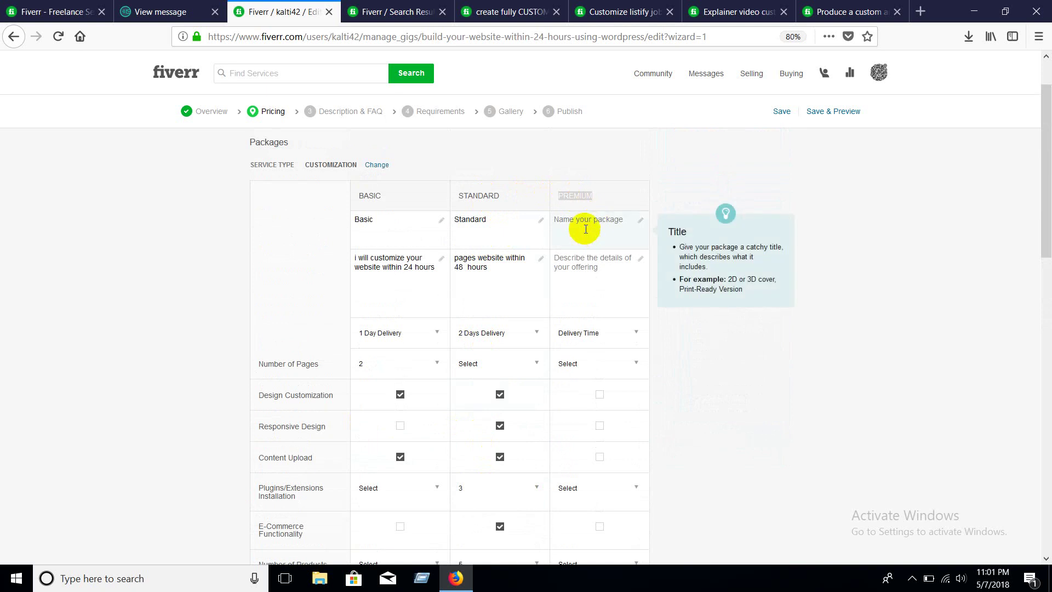
pyautogui.write('Premium')
pyautogui.click(573, 260)
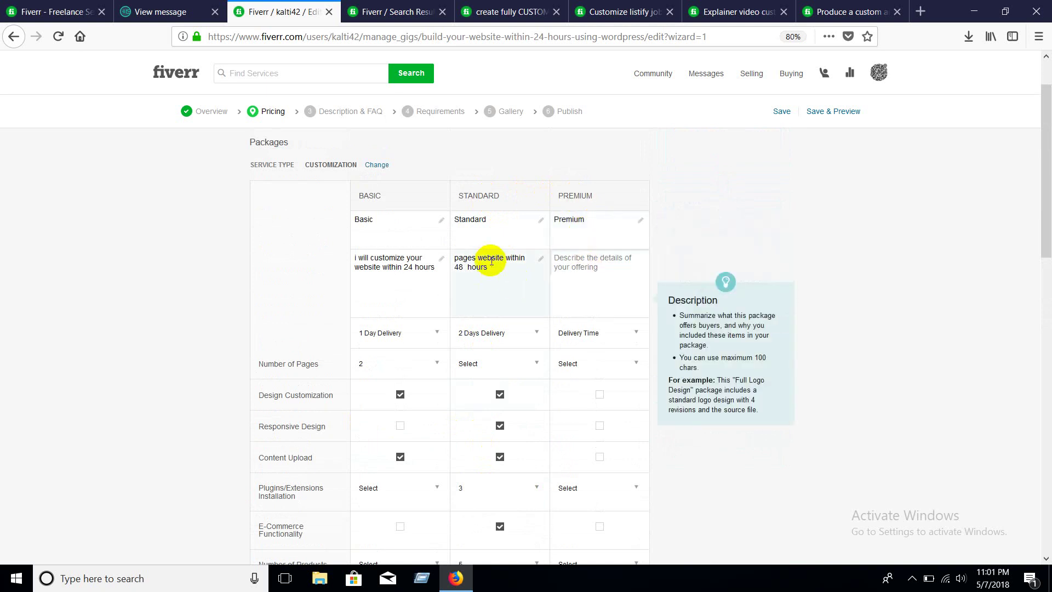
# Make the Standard description begin with 'i will' and remove the duplicated words.
pyautogui.click(454, 260)
pyautogui.write('i will customize your 10 i will')
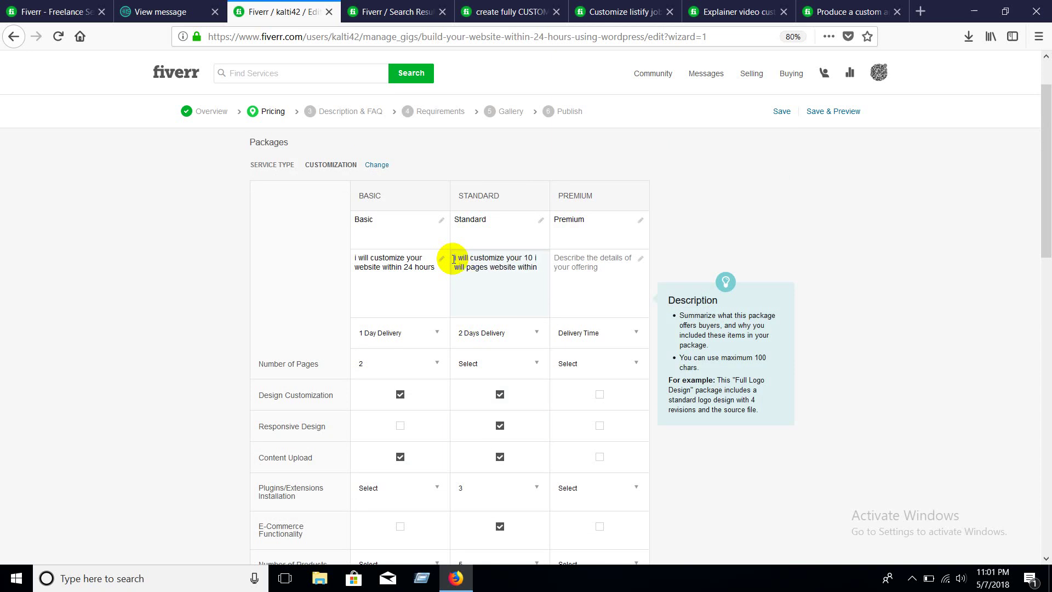
pyautogui.press('BackSpace')
pyautogui.press('BackSpace')
pyautogui.press('BackSpace')
pyautogui.press('BackSpace')
pyautogui.press('BackSpace')
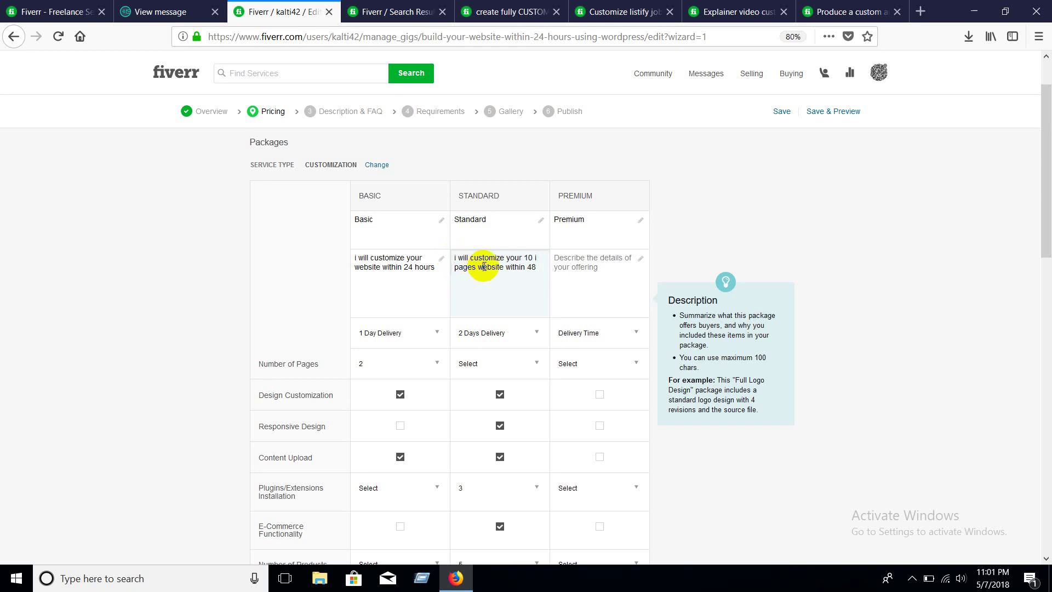
pyautogui.moveTo(536, 266); pyautogui.dragTo(450, 255)
pyautogui.hotkey('ctrl', 'c')
# Paste the description into Premium, dropping the page count and promising delivery within 5 days.
pyautogui.click(585, 258)
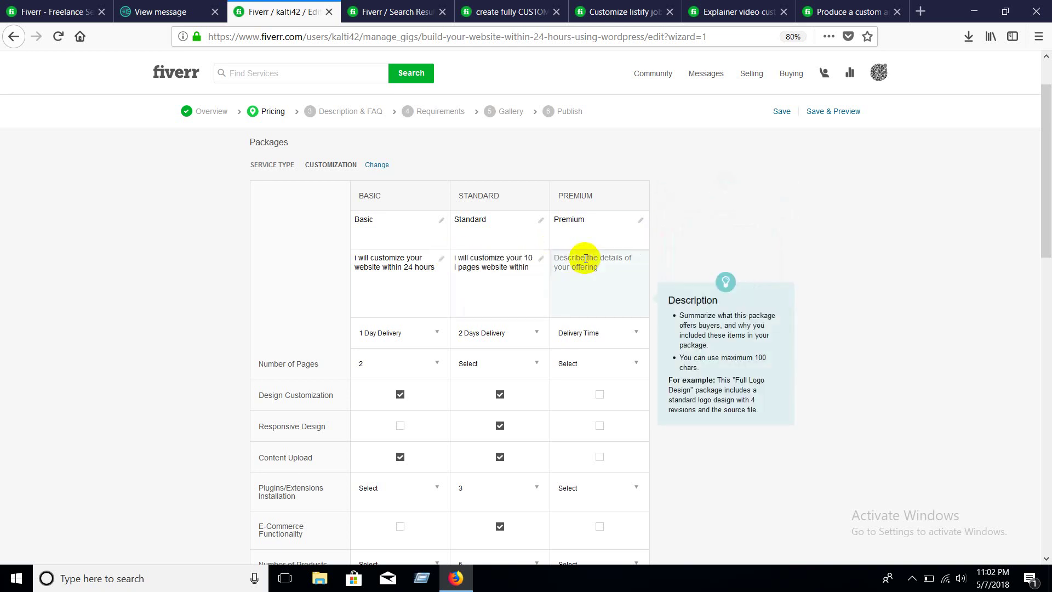
pyautogui.hotkey('ctrl', 'v')
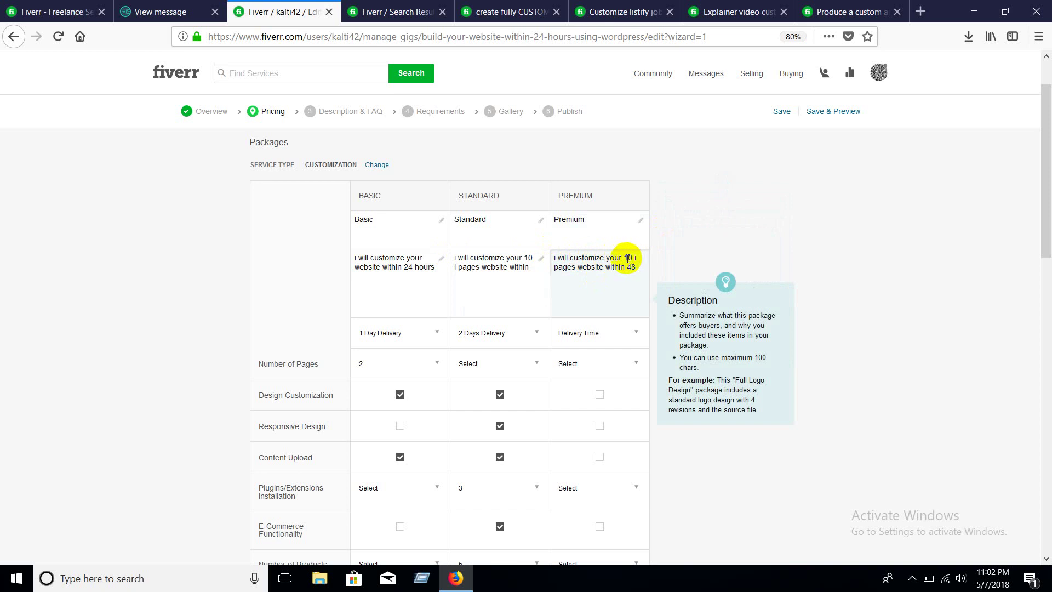
pyautogui.moveTo(625, 258); pyautogui.dragTo(573, 271)
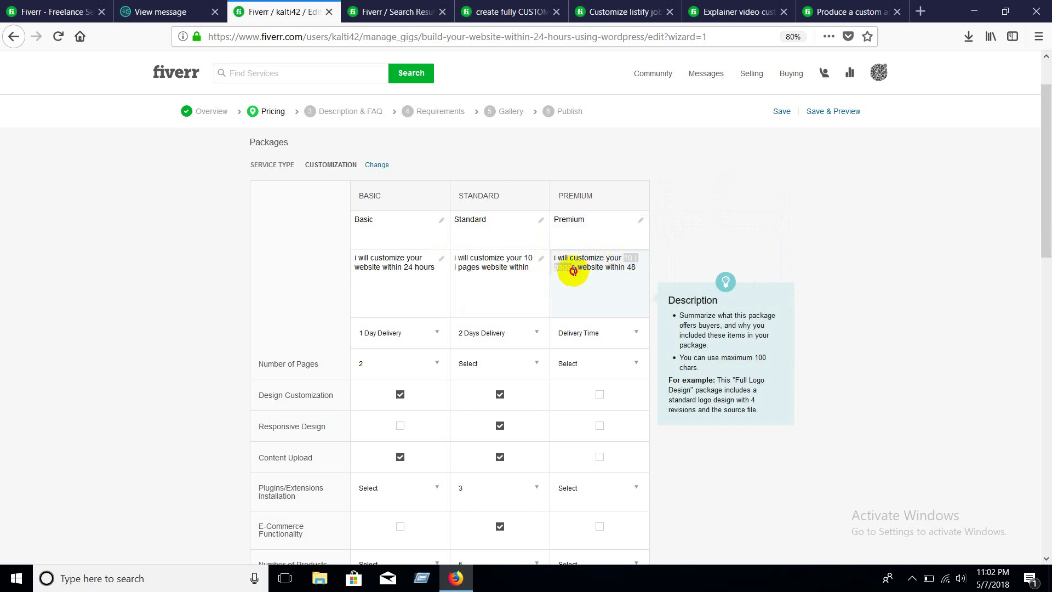
pyautogui.press('BackSpace')
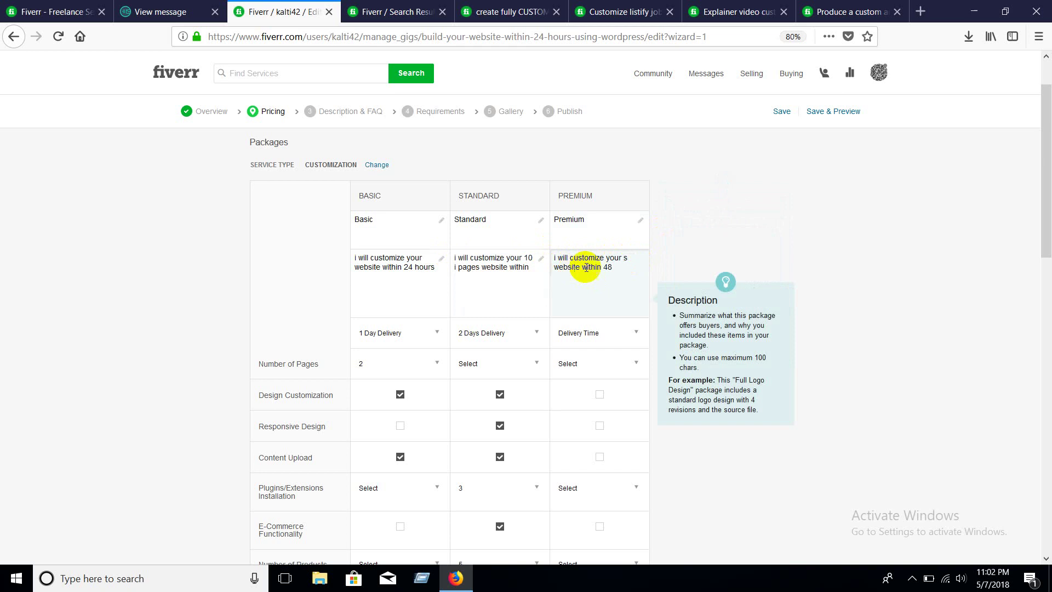
pyautogui.click(608, 265)
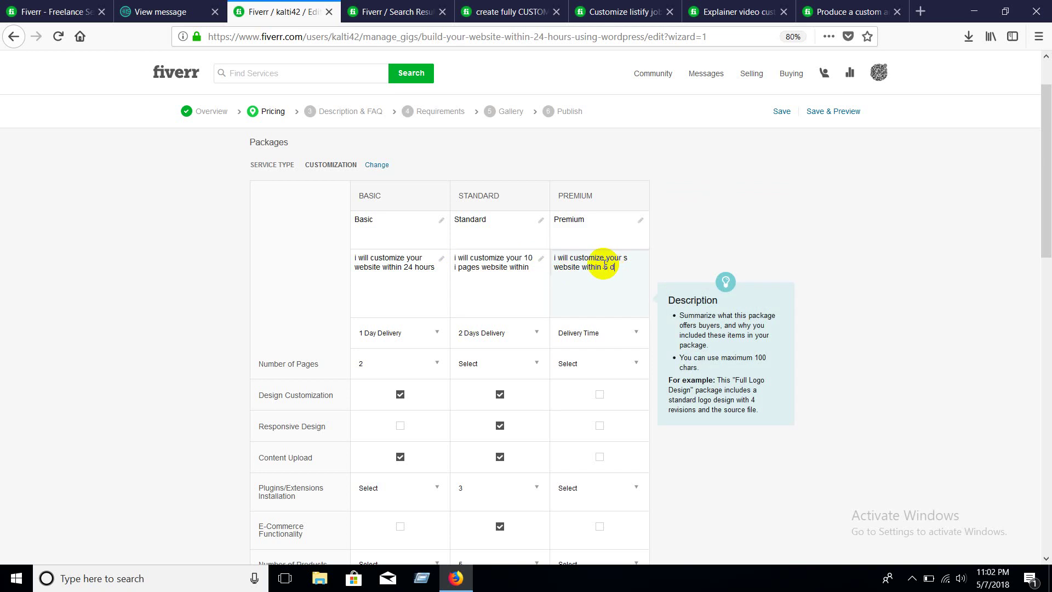
pyautogui.write('ays')
pyautogui.click(606, 330)
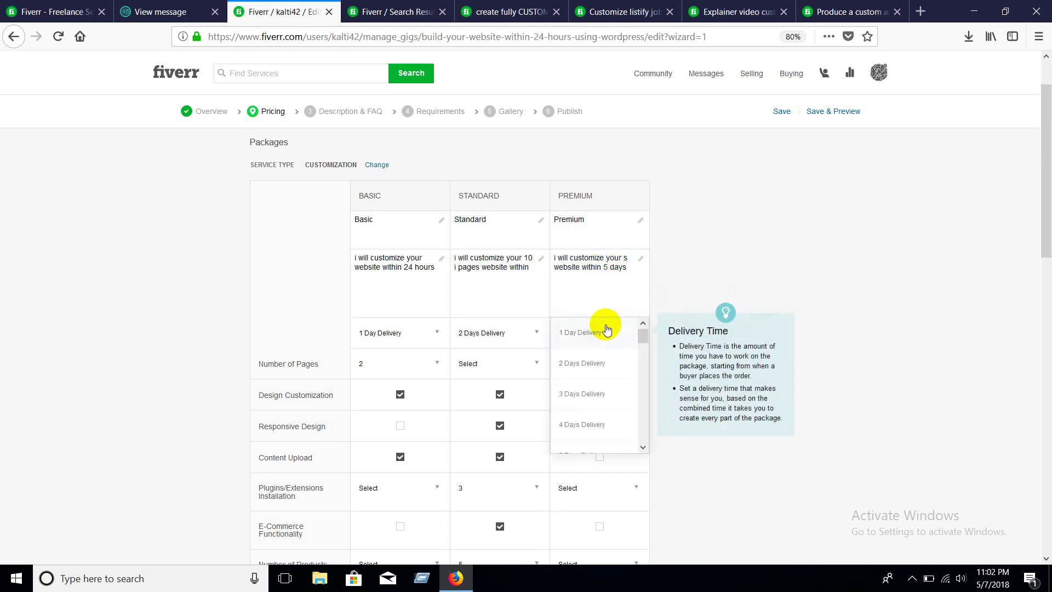
# Set the Premium delivery time to 5 days.
pyautogui.scroll(-2, 583, 383)
pyautogui.click(582, 392)
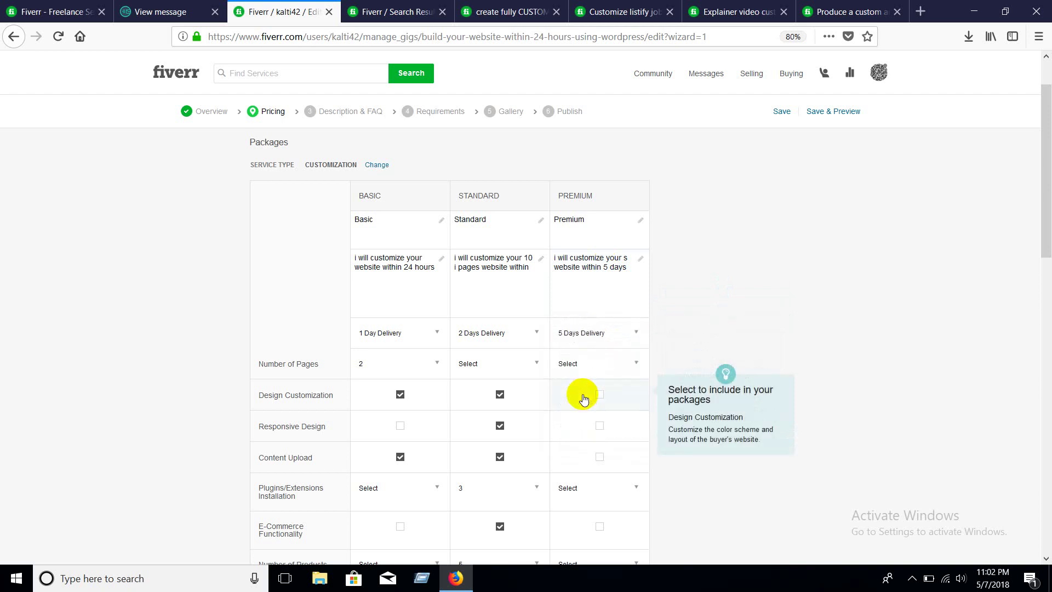
pyautogui.scroll(-2, 592, 306)
pyautogui.click(608, 271)
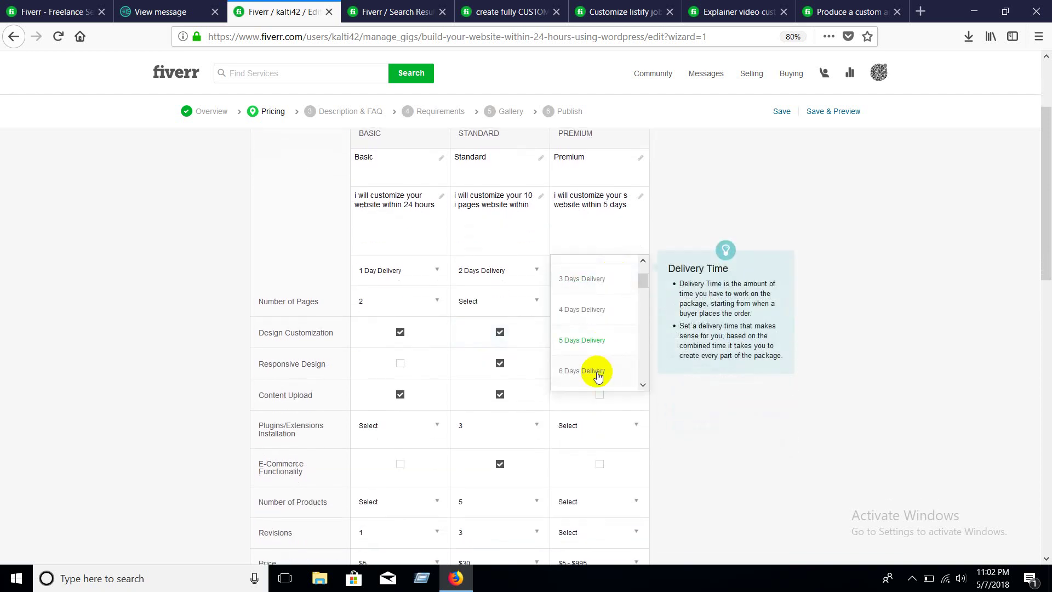
pyautogui.scroll(-3, 596, 373)
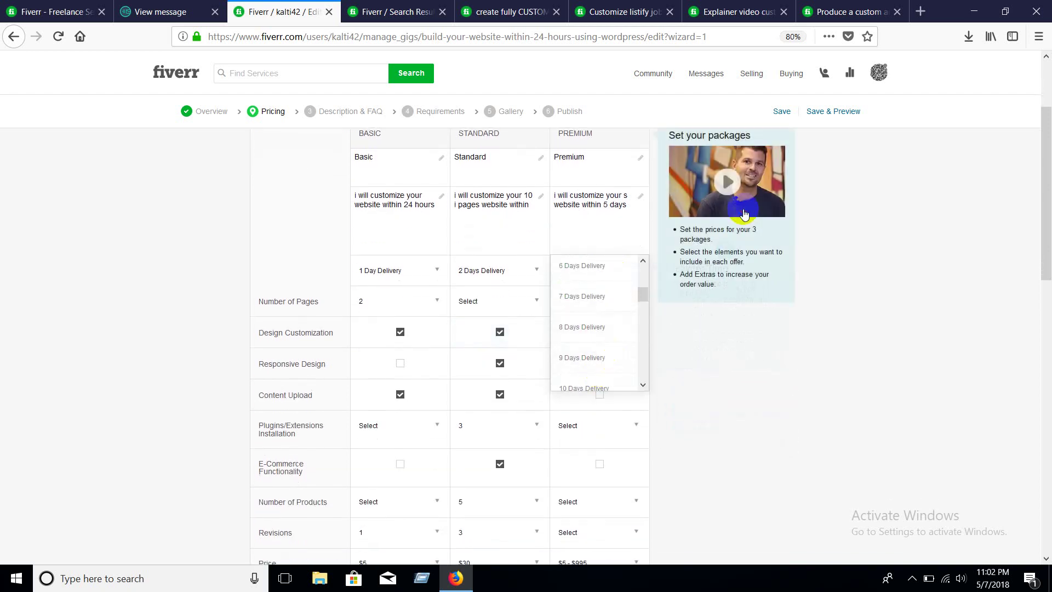
pyautogui.click(744, 214)
pyautogui.click(714, 104)
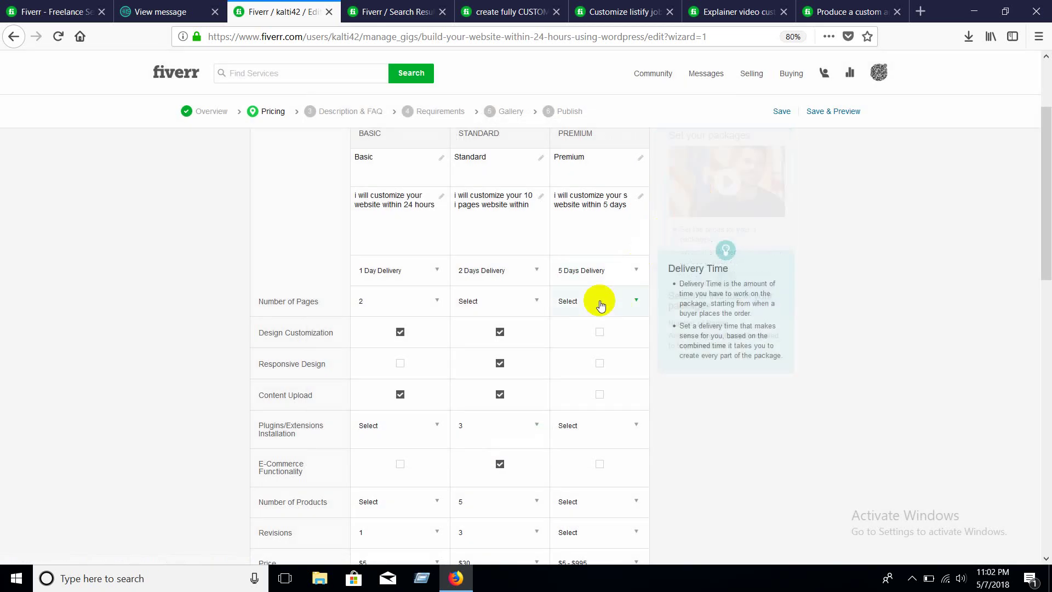
# Give Premium 10 pages with design customization, responsive design and content upload.
pyautogui.click(597, 305)
pyautogui.scroll(-3, 594, 372)
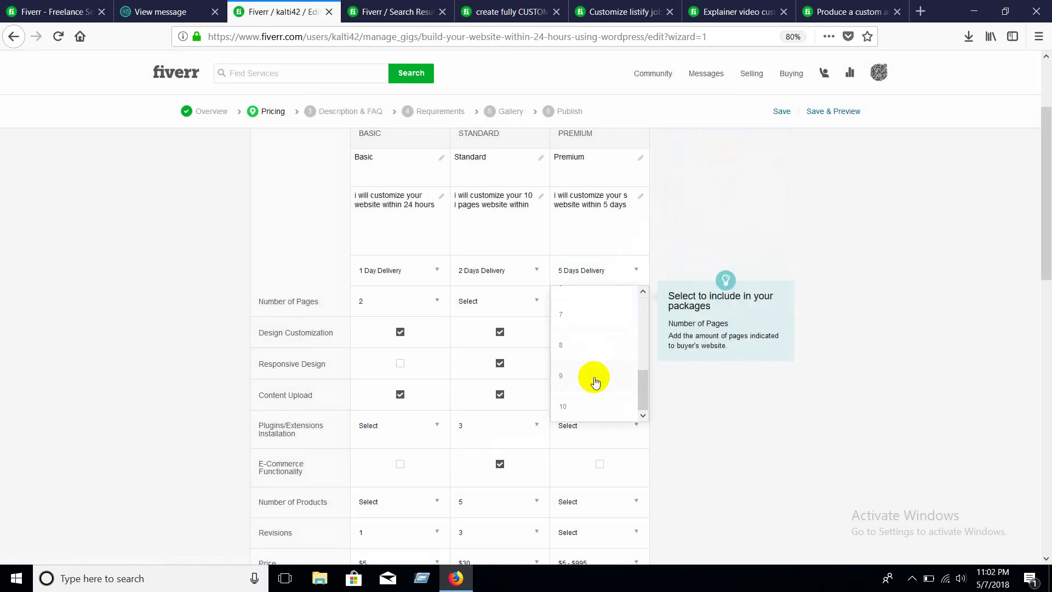
pyautogui.click(572, 412)
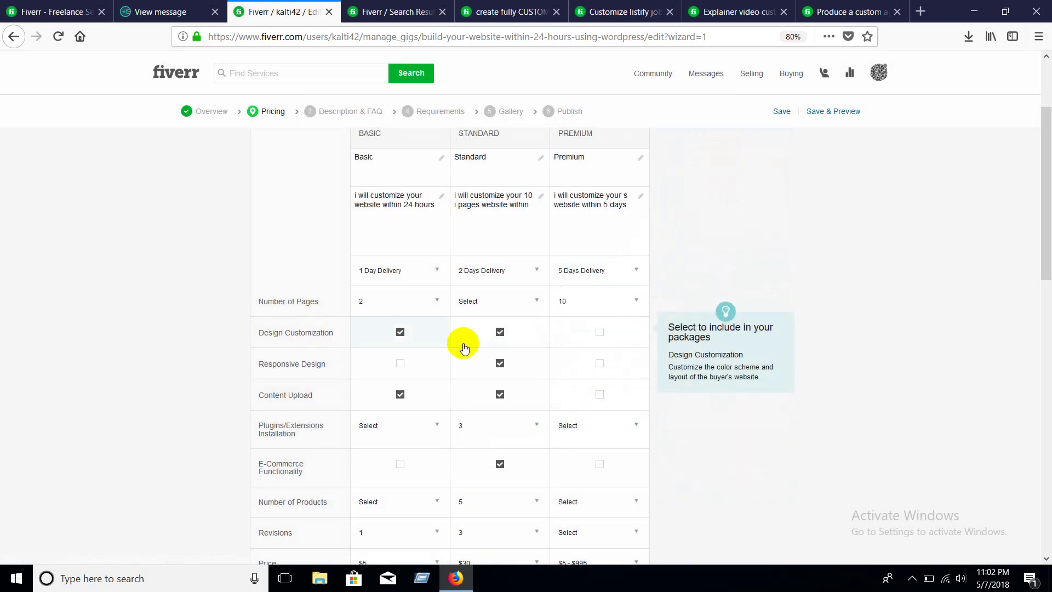
pyautogui.click(601, 333)
pyautogui.click(598, 361)
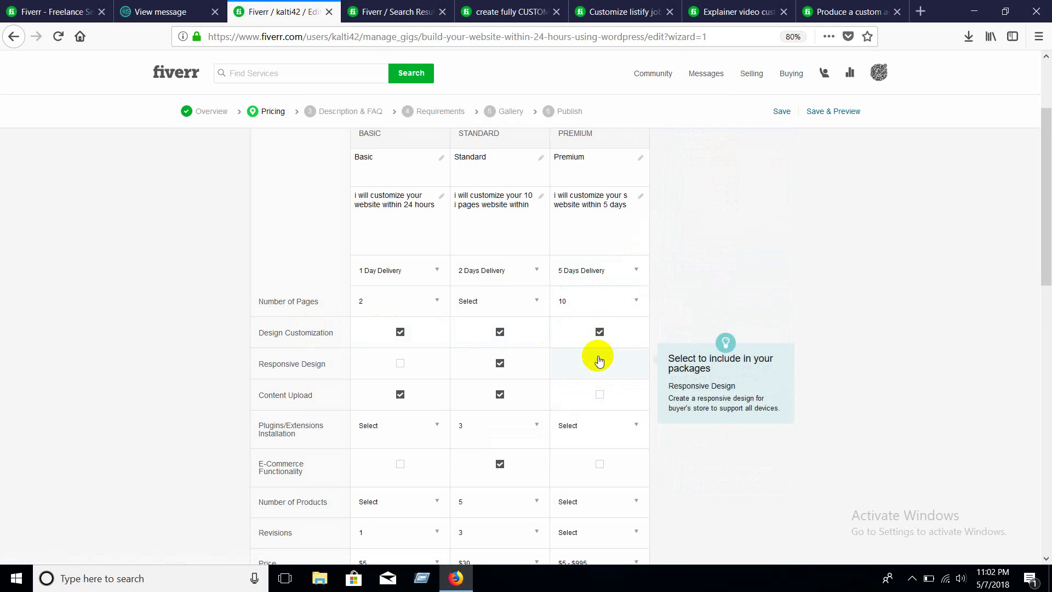
pyautogui.click(593, 398)
pyautogui.scroll(-2, 603, 394)
# Set Premium to 10 plugin installations, e-commerce functionality and 50 products.
pyautogui.click(627, 311)
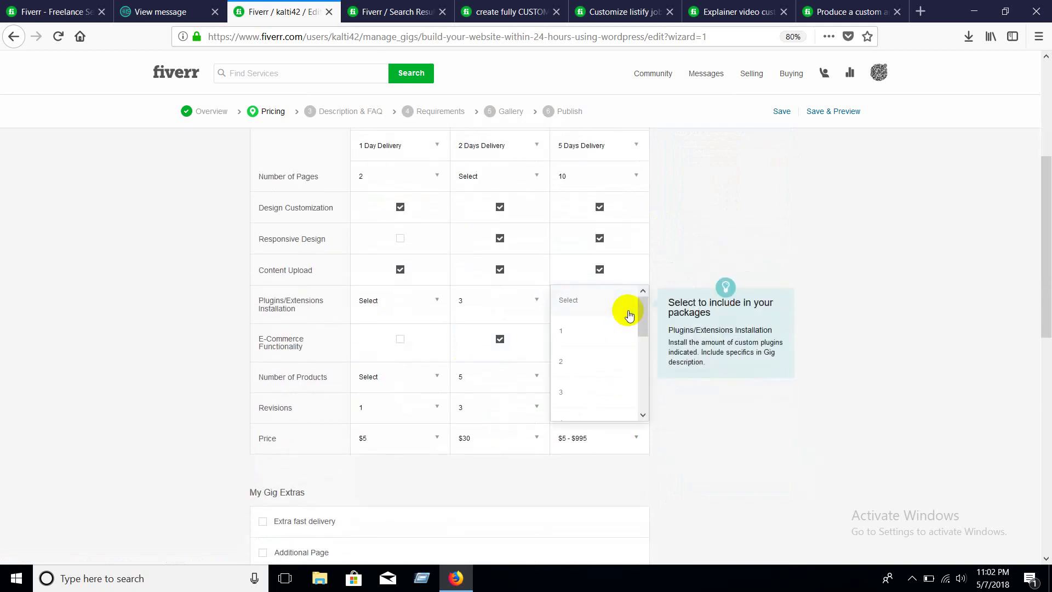
pyautogui.scroll(-3, 585, 394)
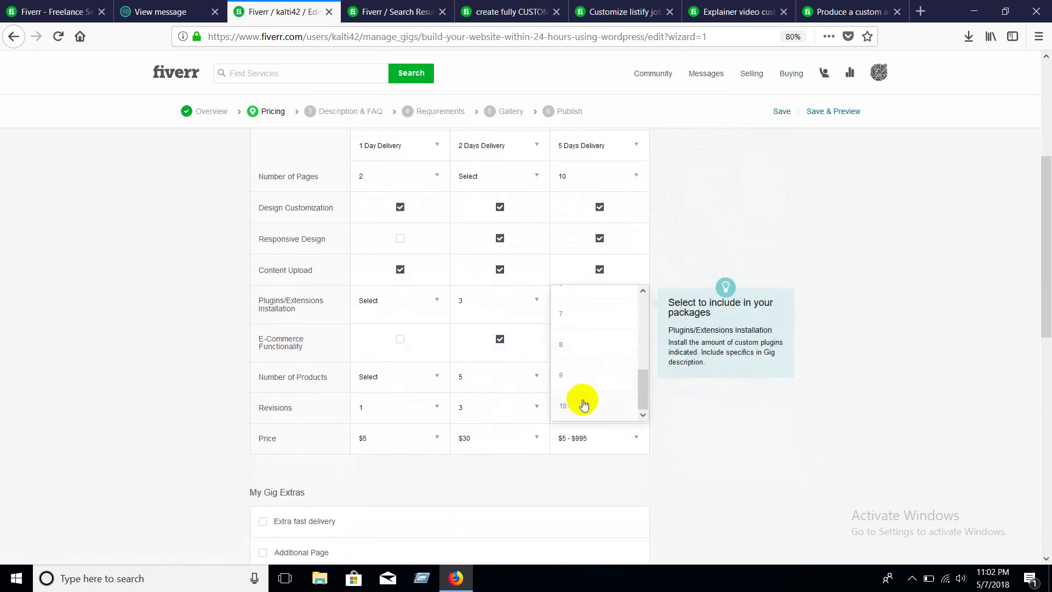
pyautogui.click(584, 404)
pyautogui.click(599, 340)
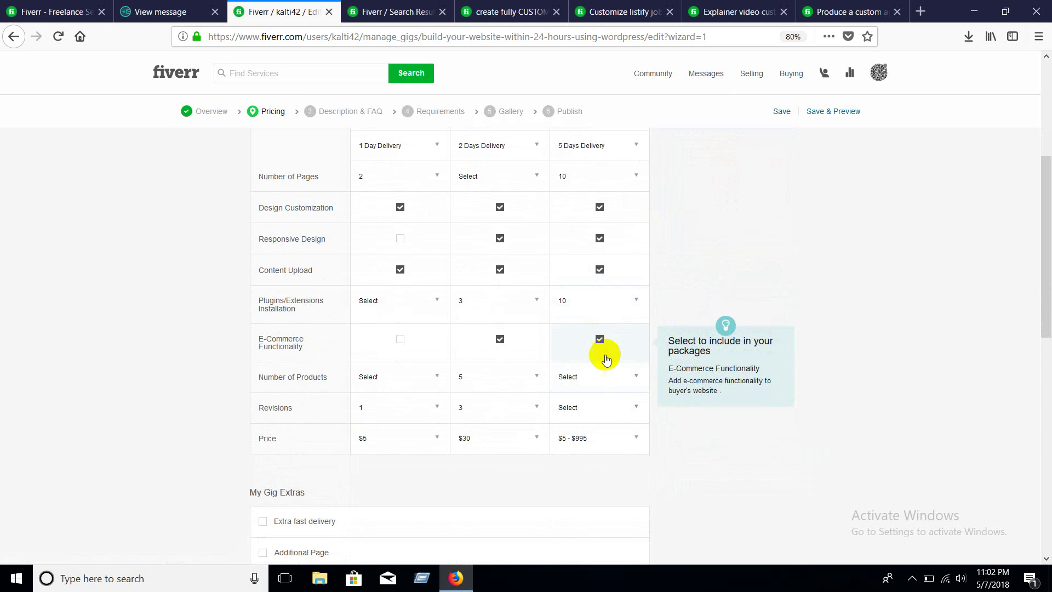
pyautogui.click(607, 375)
pyautogui.scroll(-10, 611, 414)
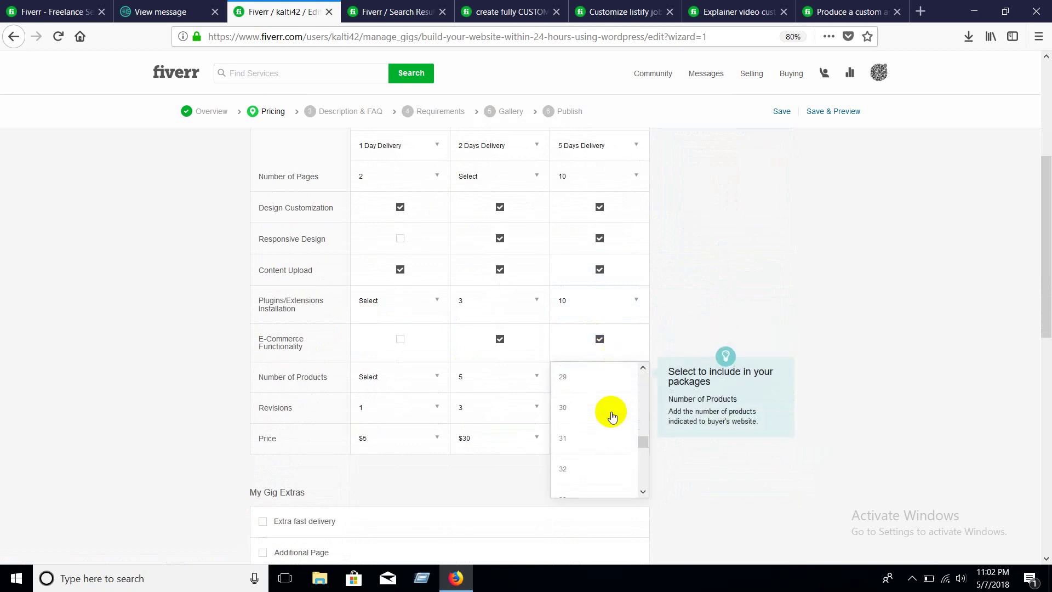
pyautogui.scroll(-6, 613, 417)
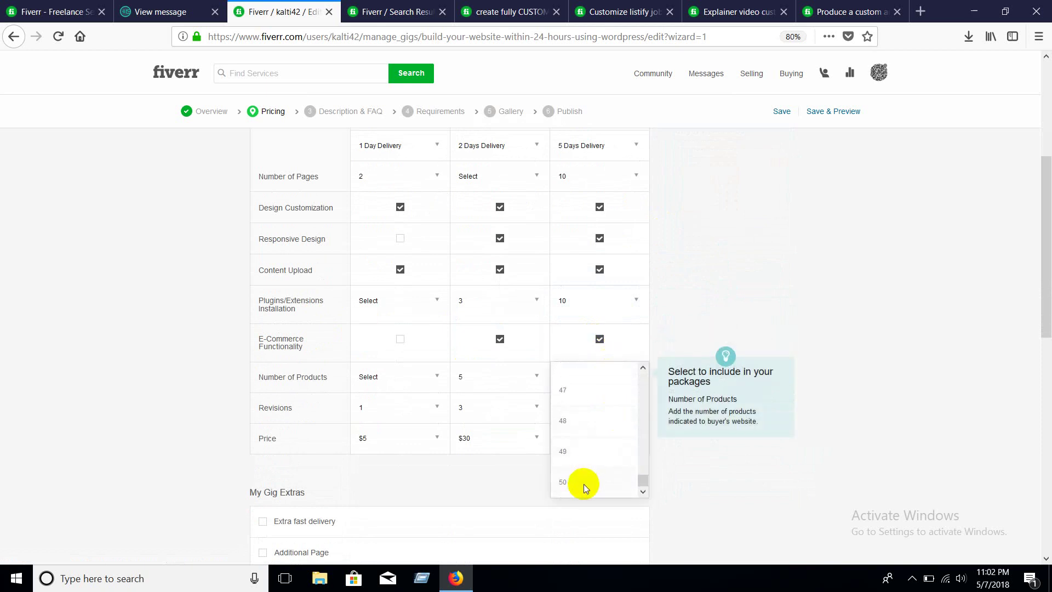
pyautogui.click(584, 483)
# Give the Premium package unlimited revisions and a $200 price.
pyautogui.click(605, 408)
pyautogui.scroll(-2, 604, 427)
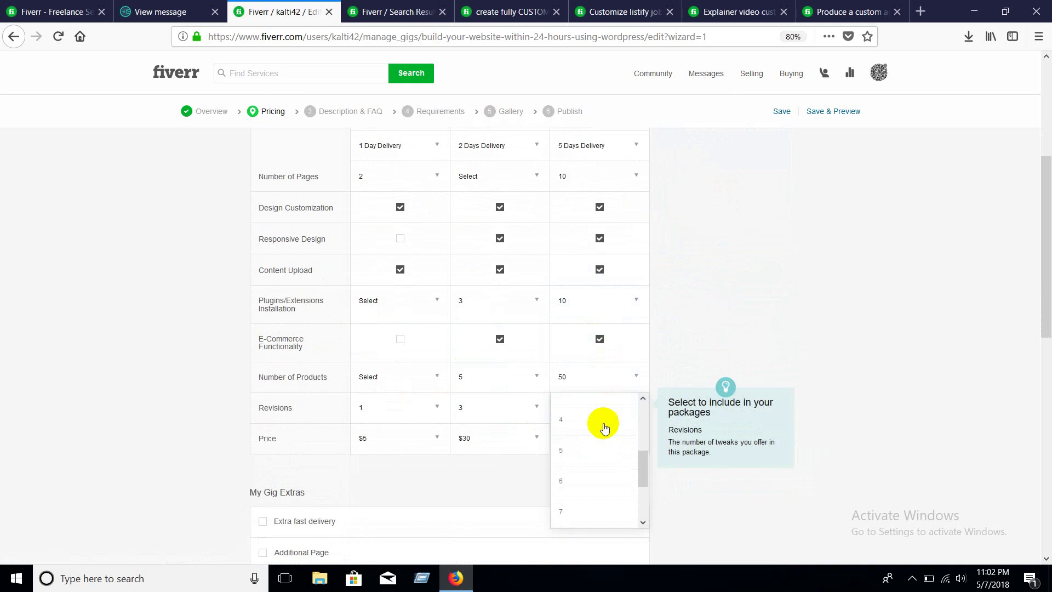
pyautogui.scroll(-2, 603, 425)
pyautogui.click(573, 504)
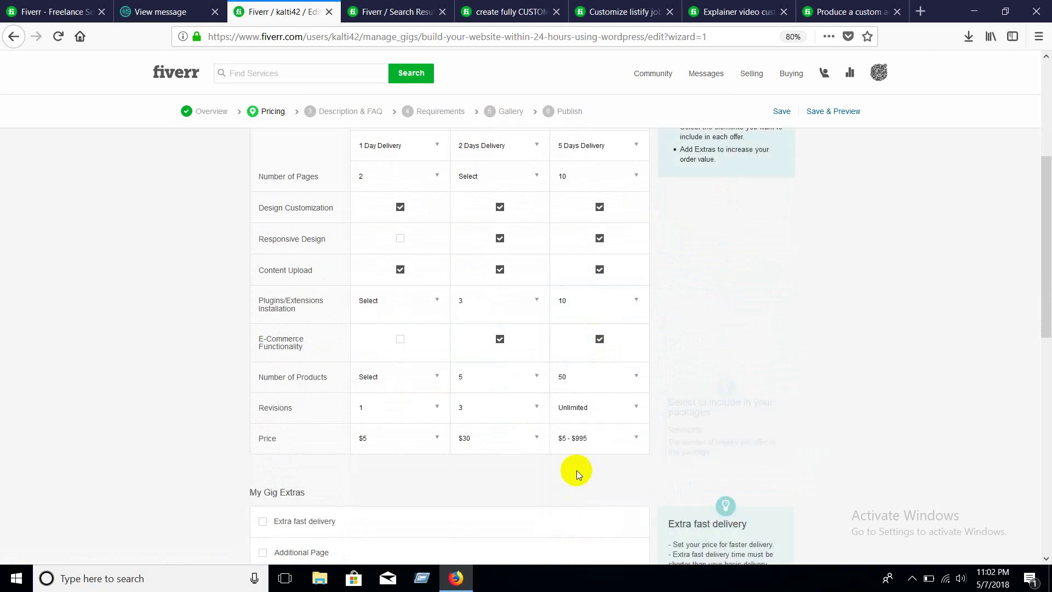
pyautogui.scroll(-2, 594, 373)
pyautogui.click(599, 370)
pyautogui.scroll(-3, 597, 410)
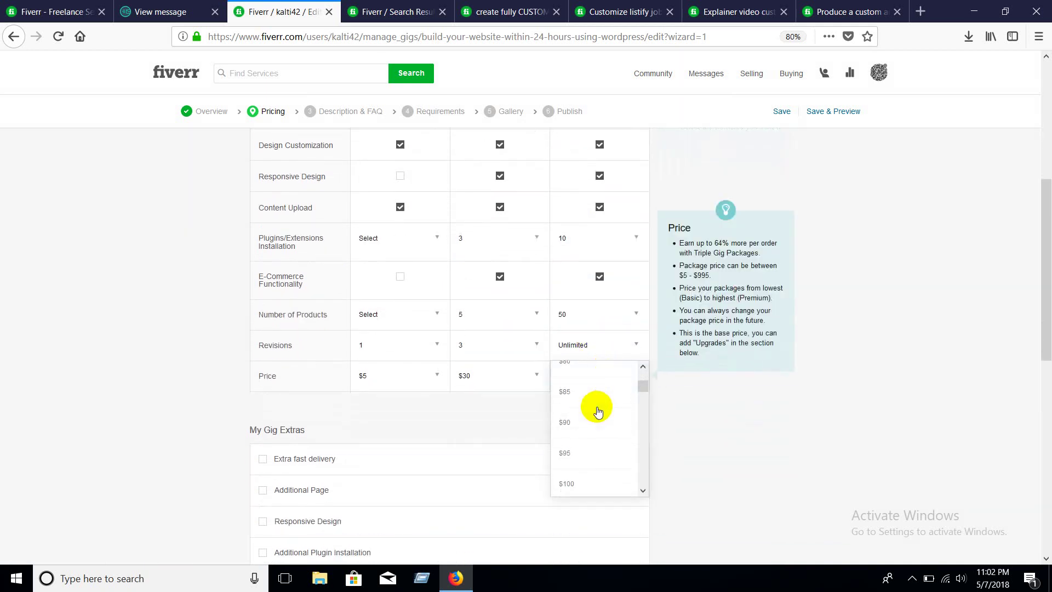
pyautogui.scroll(-8, 597, 412)
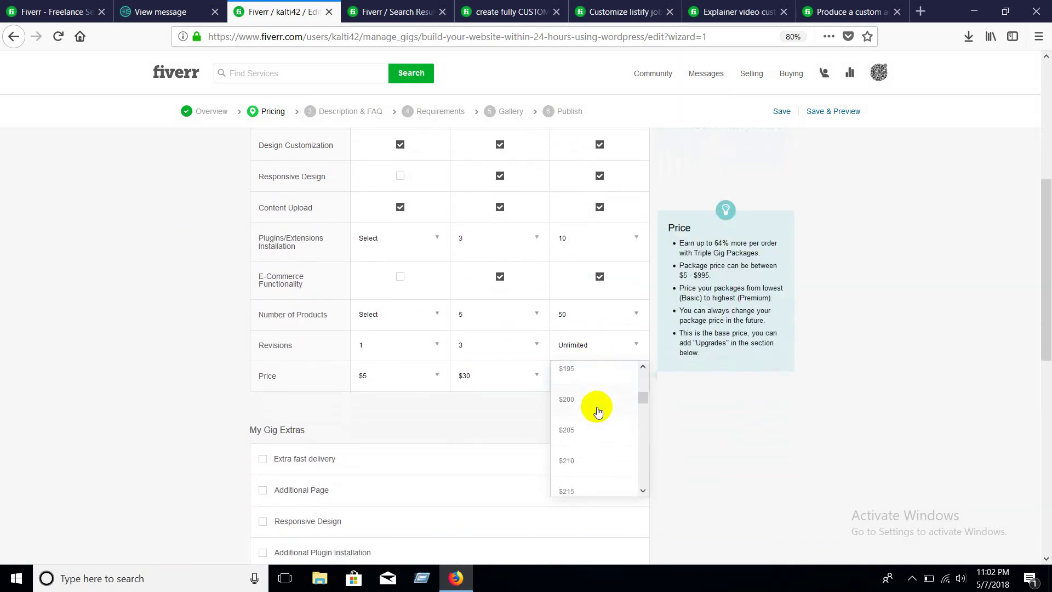
pyautogui.scroll(1, 598, 412)
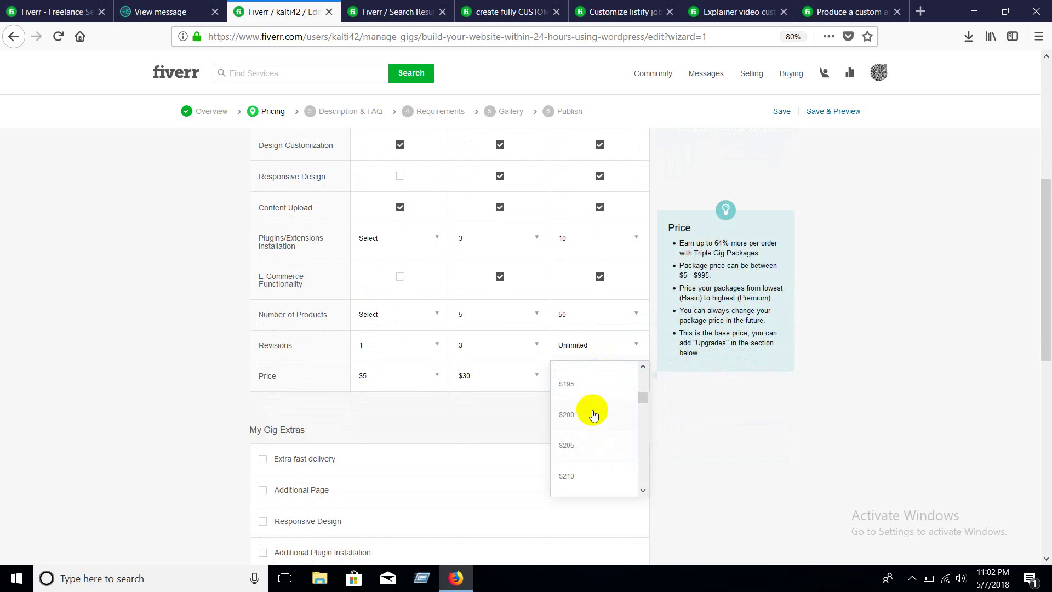
pyautogui.click(594, 415)
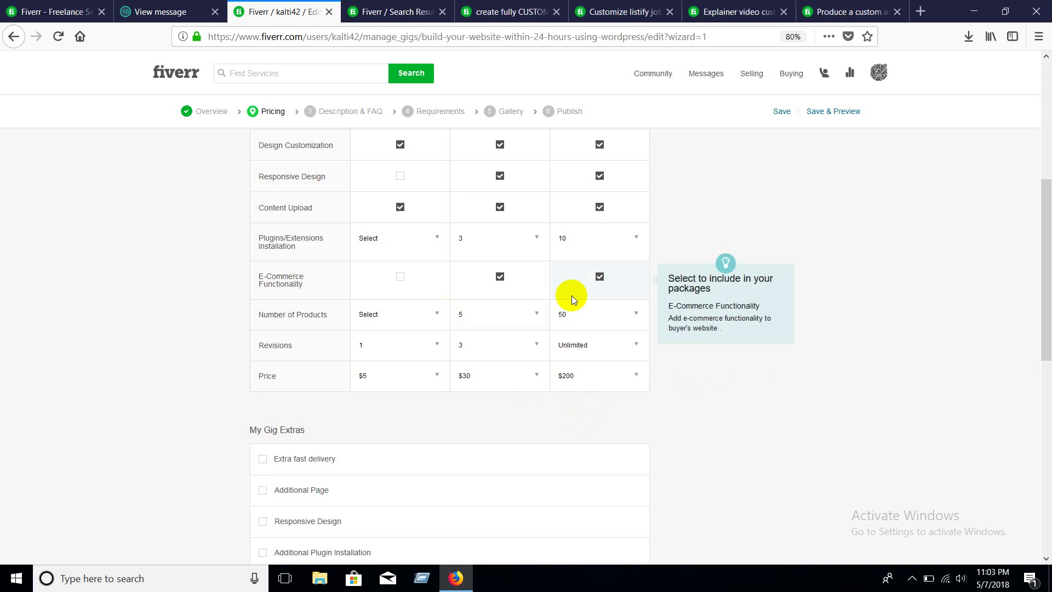
# Save the Basic, Standard and Premium packages and advance to the Description & FAQ step.
pyautogui.scroll(6, 571, 294)
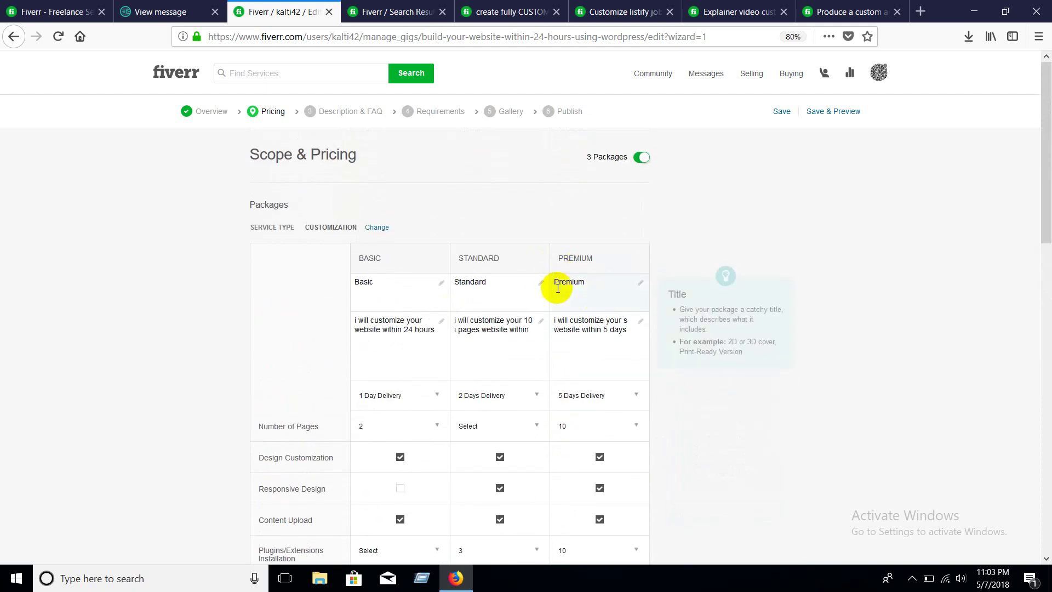
pyautogui.doubleClick(581, 287)
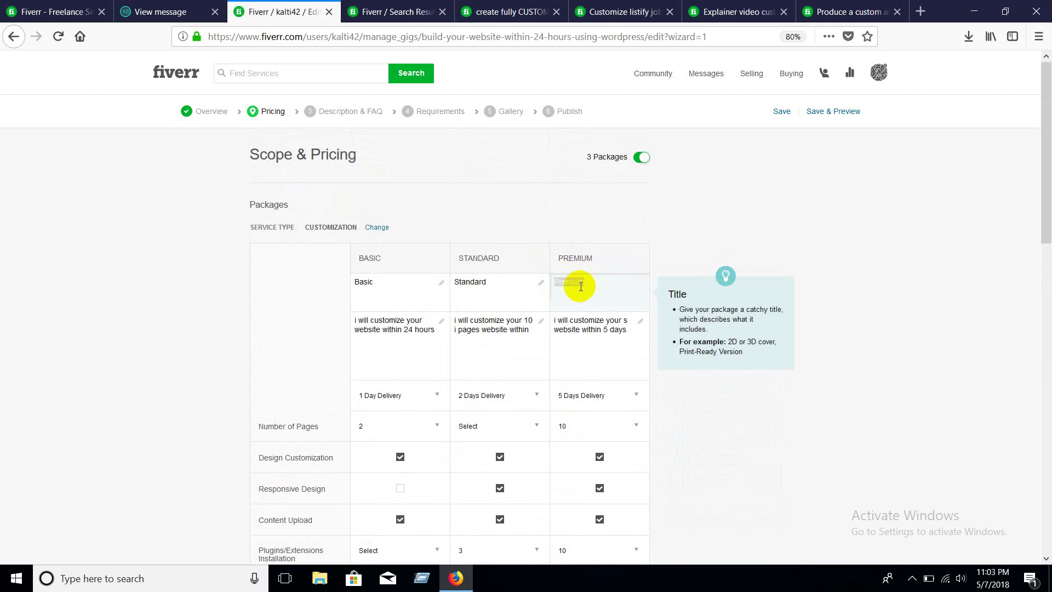
pyautogui.scroll(-12, 578, 287)
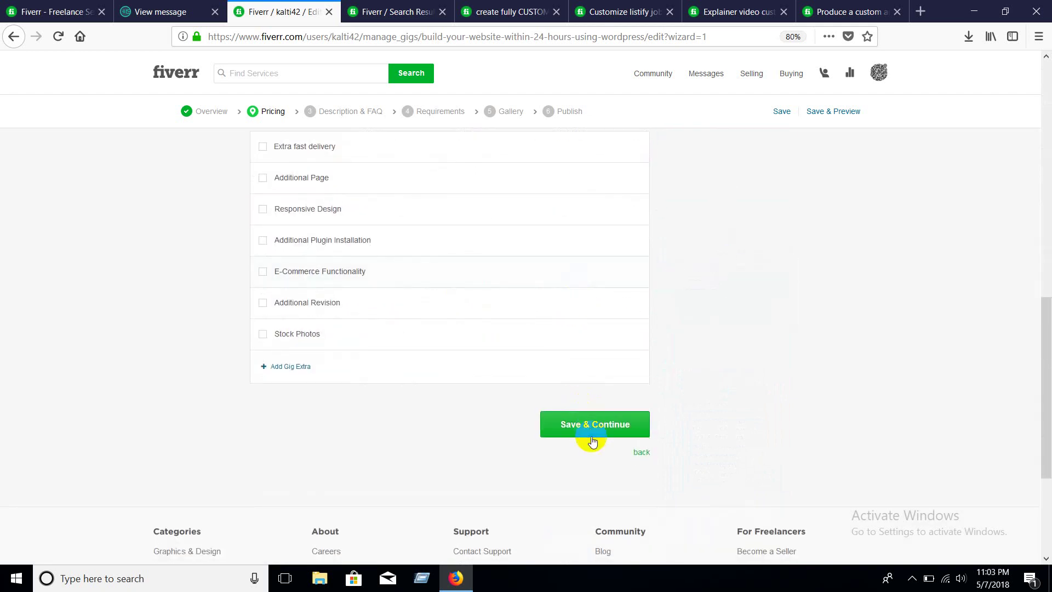
pyautogui.click(605, 428)
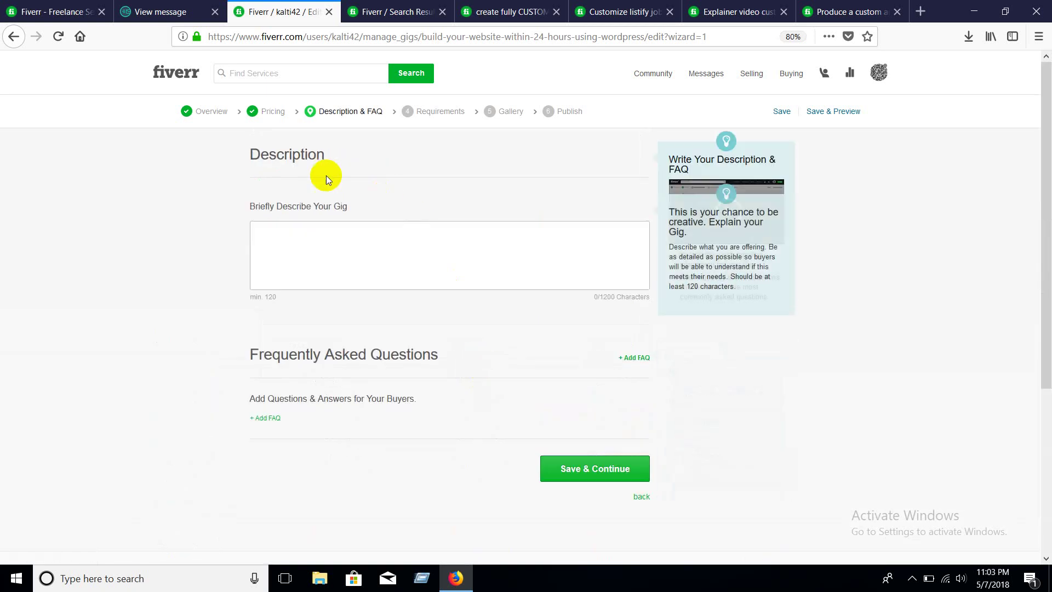
# Place the cursor in the empty 'Briefly Describe Your Gig' box.
pyautogui.click(297, 226)
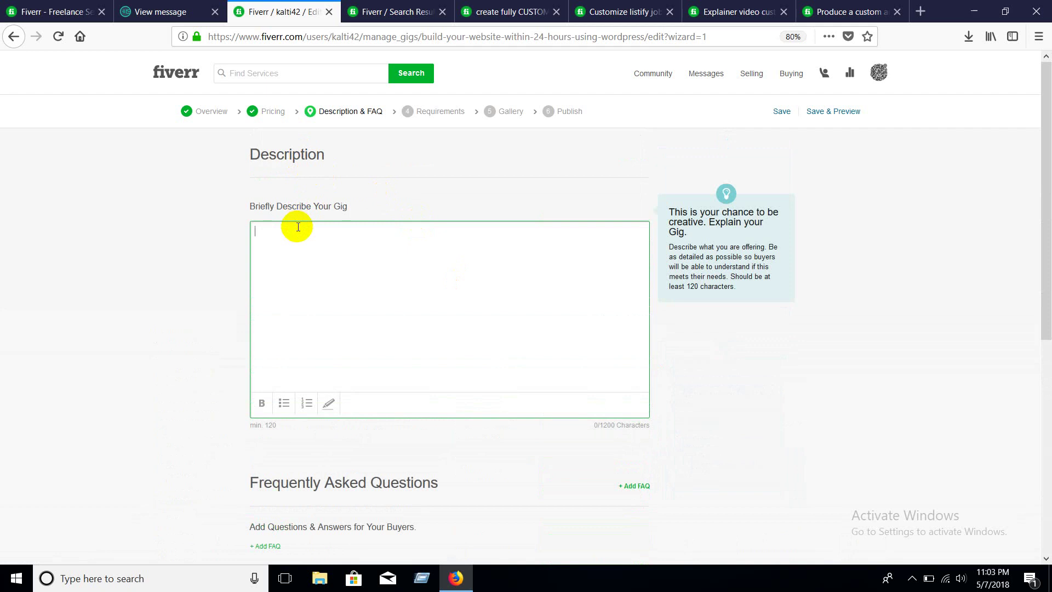
# On the custom video intro gig, select the full About This Gig description.
pyautogui.click(496, 12)
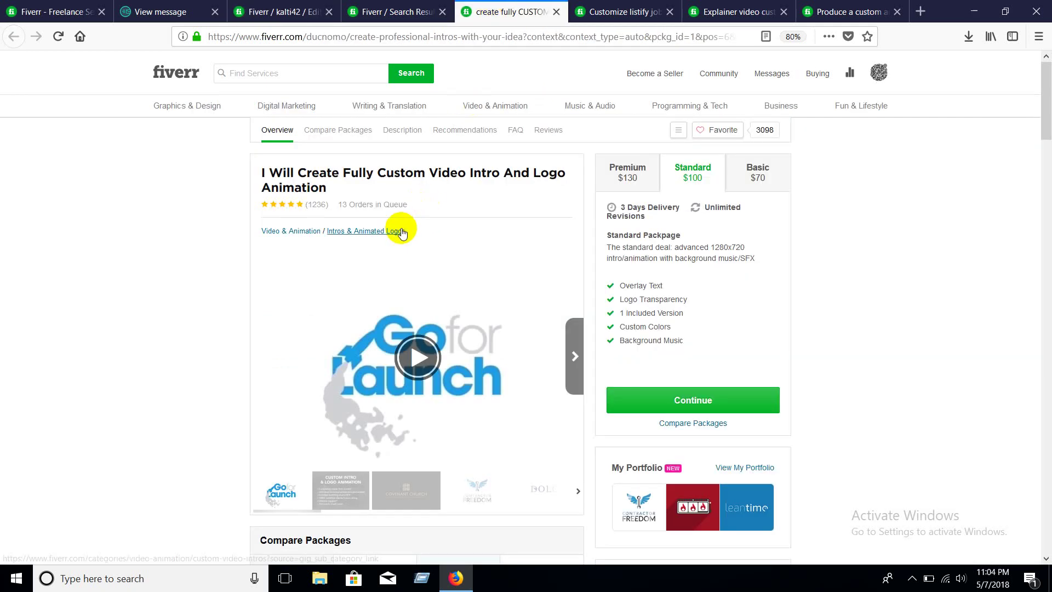
pyautogui.scroll(-15, 394, 230)
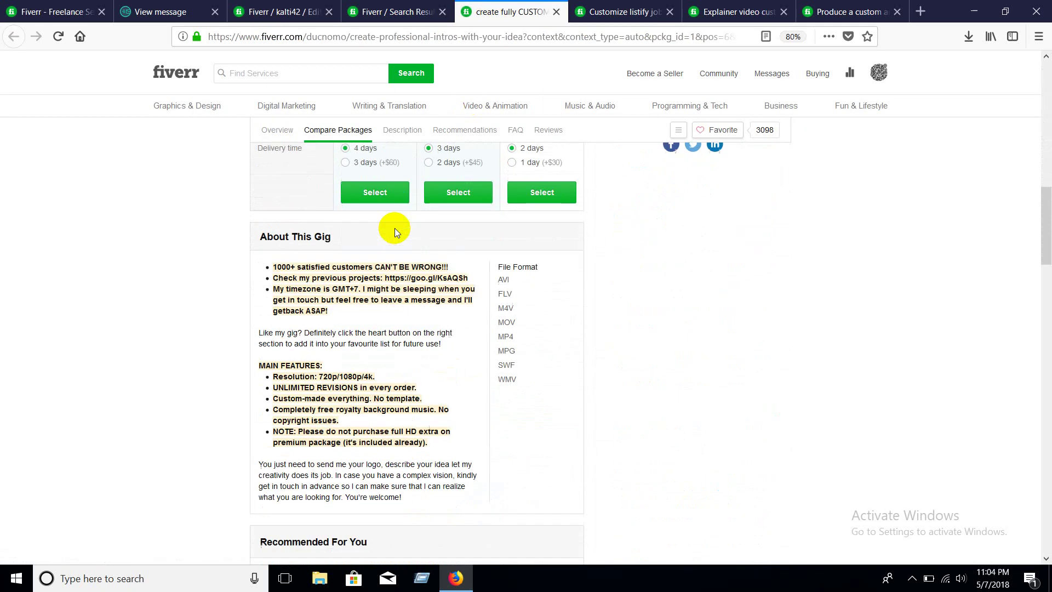
pyautogui.moveTo(268, 161)
pyautogui.mouseDown()
pyautogui.moveTo(427, 400)
pyautogui.moveTo(353, 321)
pyautogui.moveTo(305, 166)
pyautogui.moveTo(275, 165)
pyautogui.mouseUp()
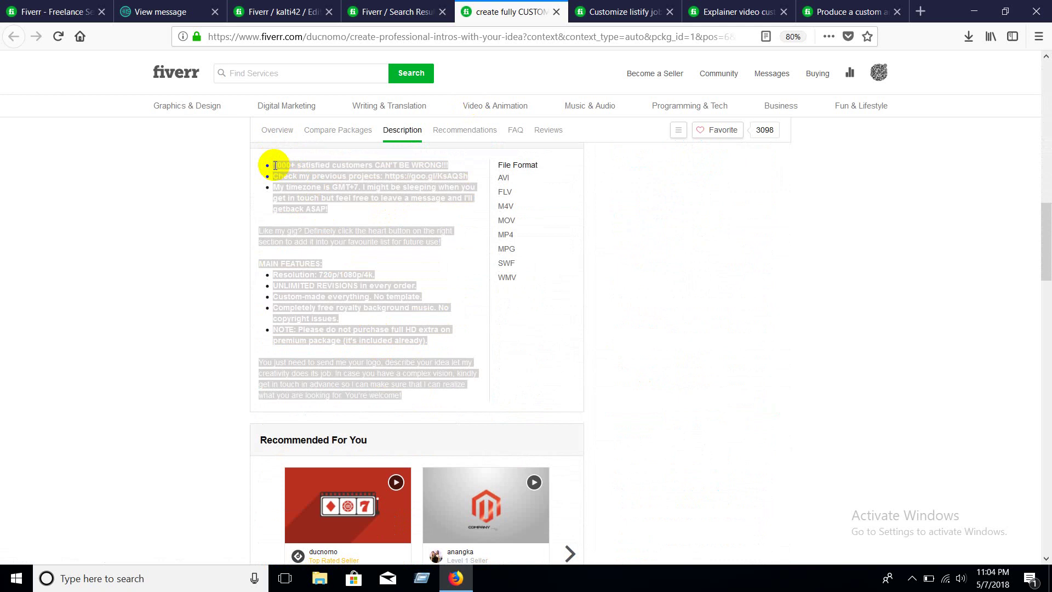
pyautogui.moveTo(275, 166); pyautogui.dragTo(272, 164)
# Copy the video intro gig's description and paste it into the gig description box.
pyautogui.rightClick(273, 164)
pyautogui.click(308, 171)
pyautogui.click(392, 14)
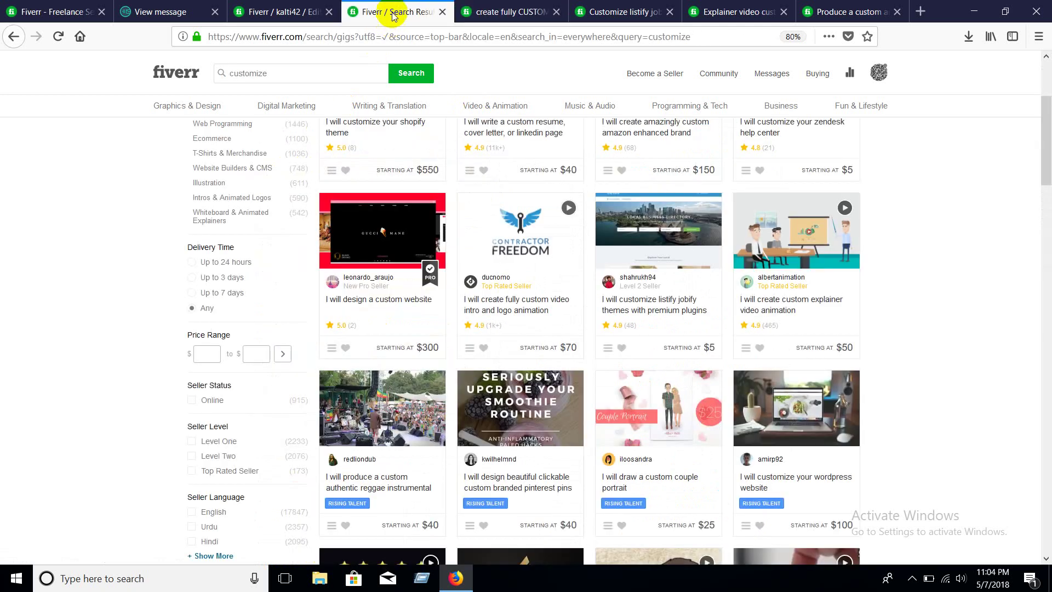
pyautogui.click(282, 12)
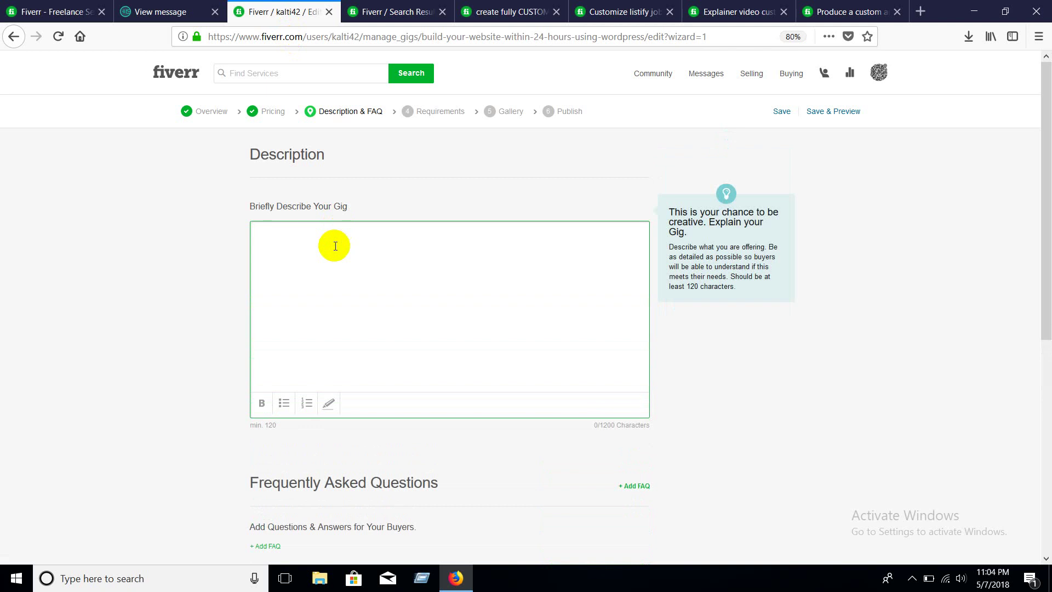
pyautogui.hotkey('ctrl', 'v')
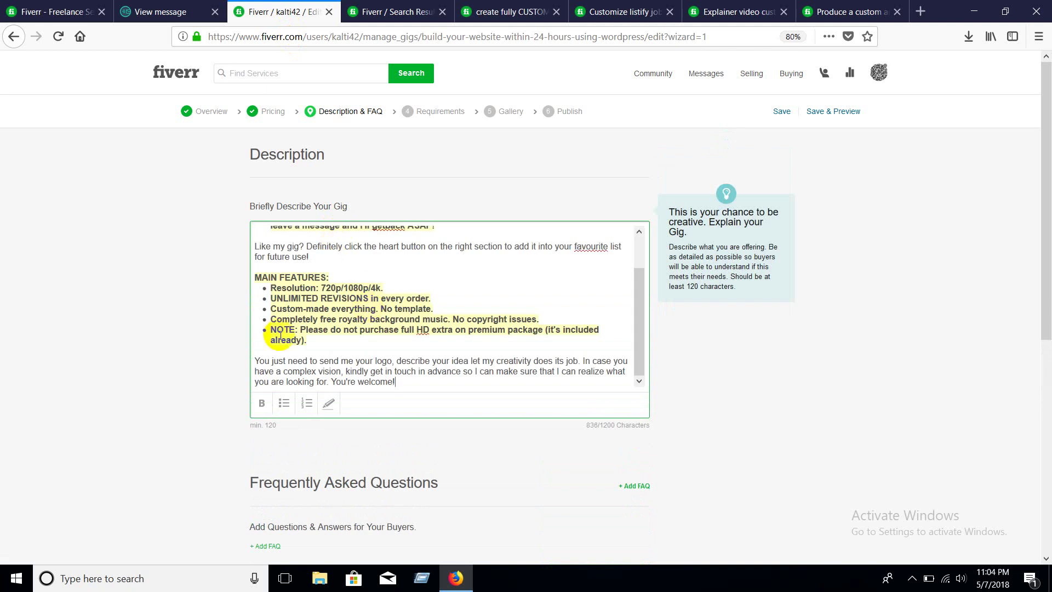
# Turn the five MAIN FEATURES bullets into an unbolded numbered list.
pyautogui.click(312, 337)
pyautogui.moveTo(312, 337); pyautogui.dragTo(266, 298)
pyautogui.click(306, 402)
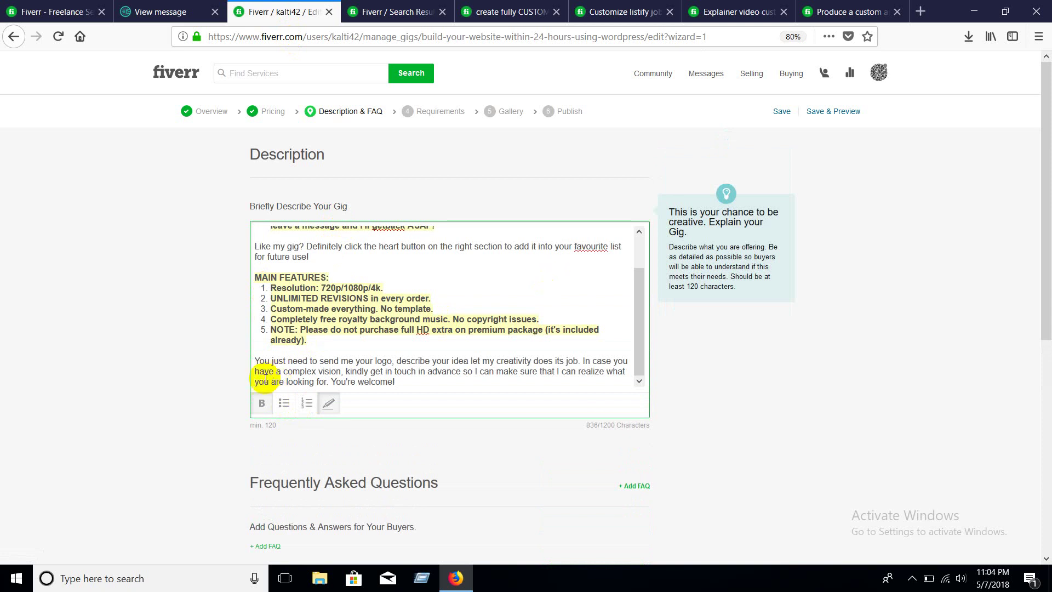
pyautogui.moveTo(315, 340); pyautogui.dragTo(270, 287)
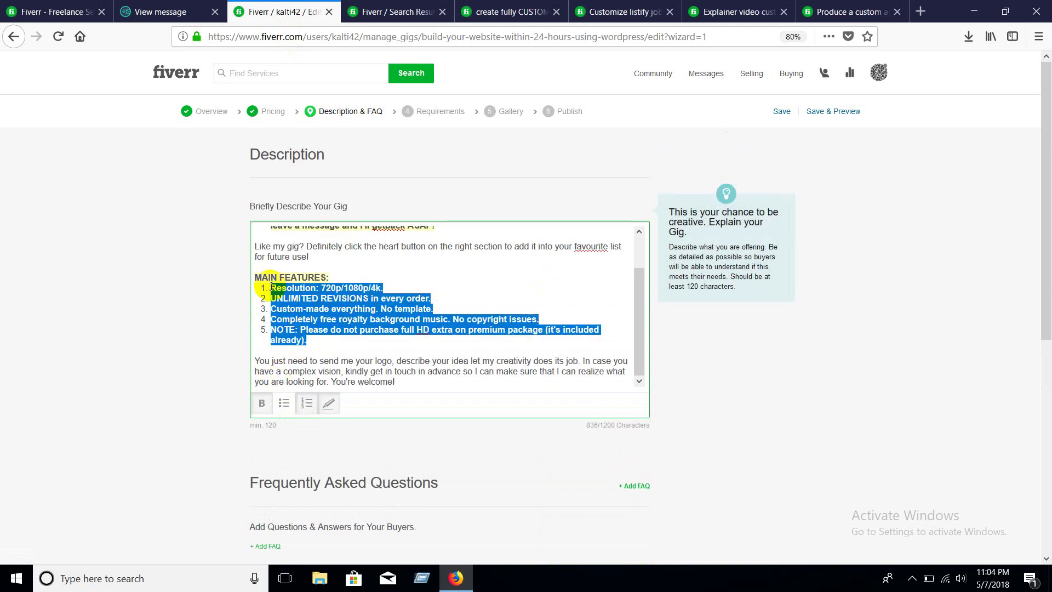
pyautogui.click(261, 403)
pyautogui.click(493, 279)
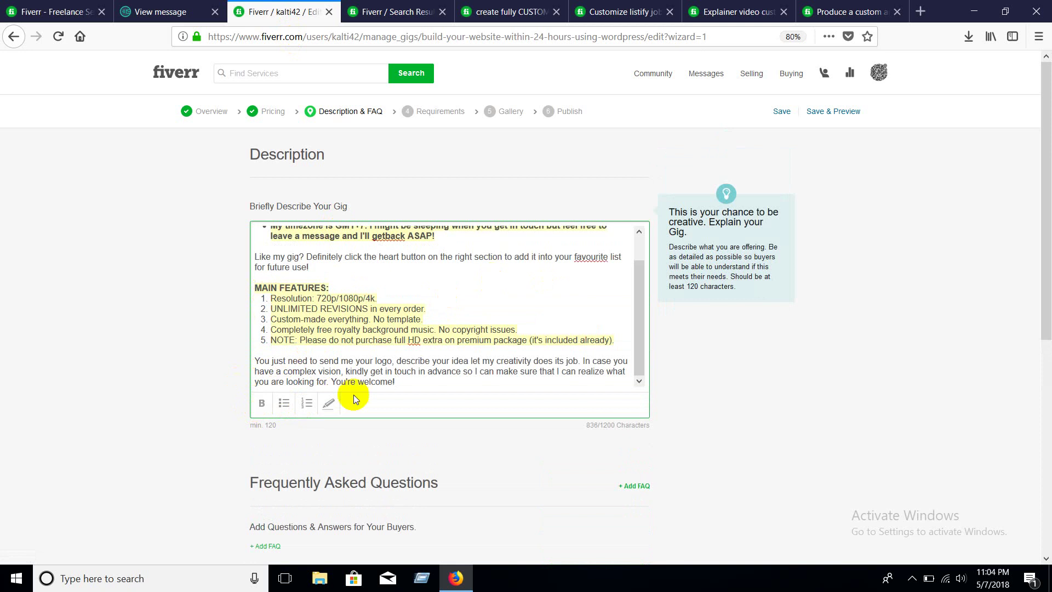
pyautogui.scroll(-2, 353, 389)
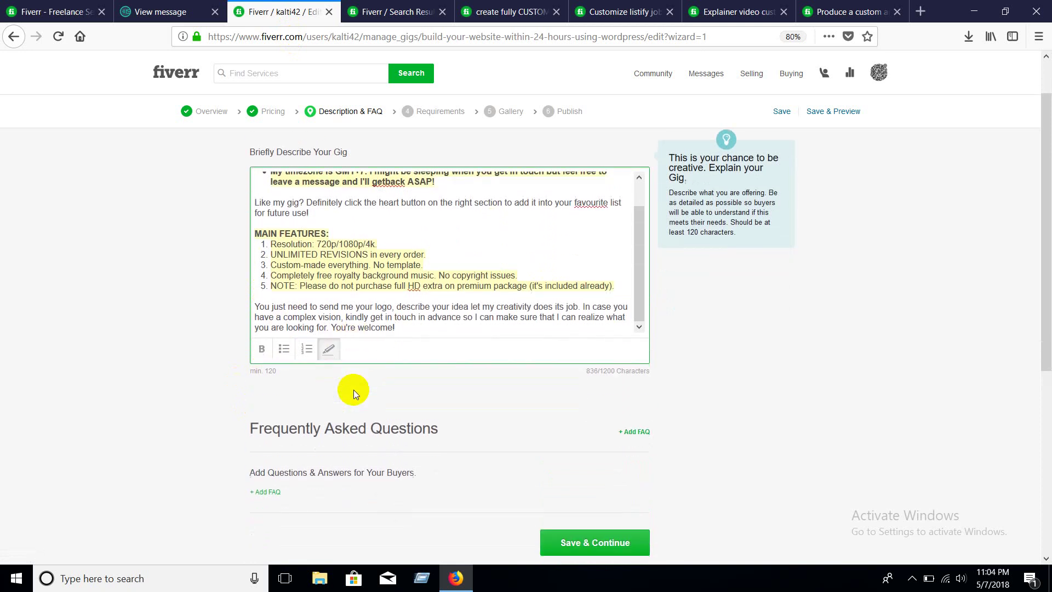
pyautogui.click(311, 248)
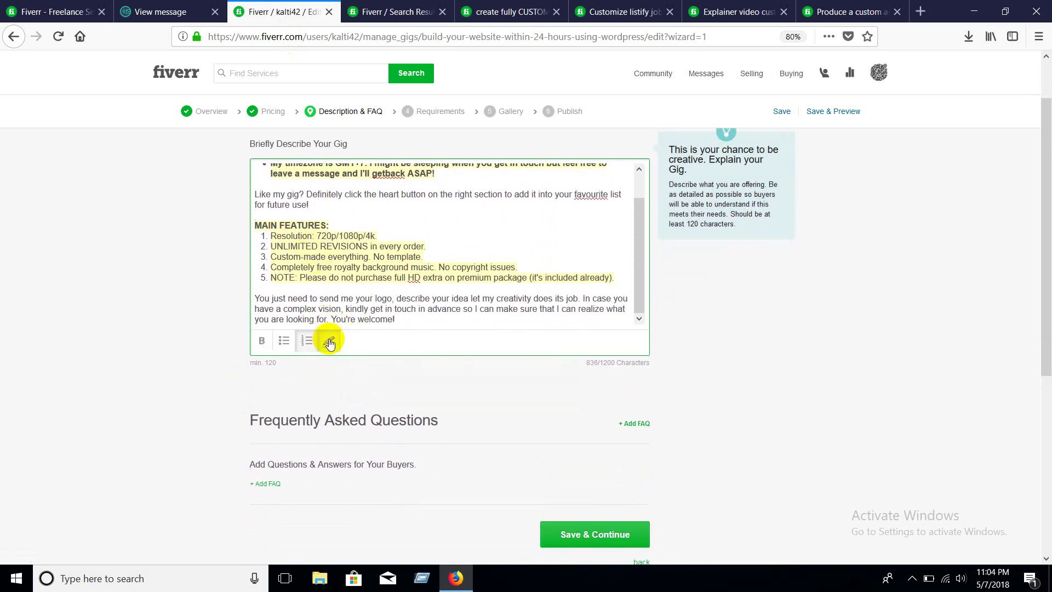
pyautogui.click(395, 278)
pyautogui.scroll(-2, 400, 294)
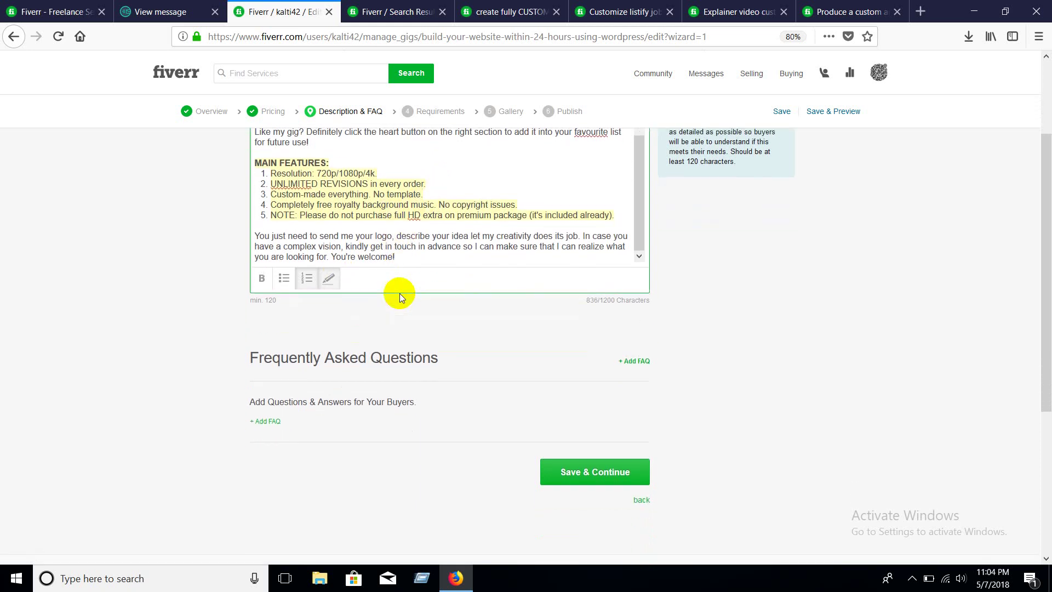
pyautogui.scroll(-2, 399, 294)
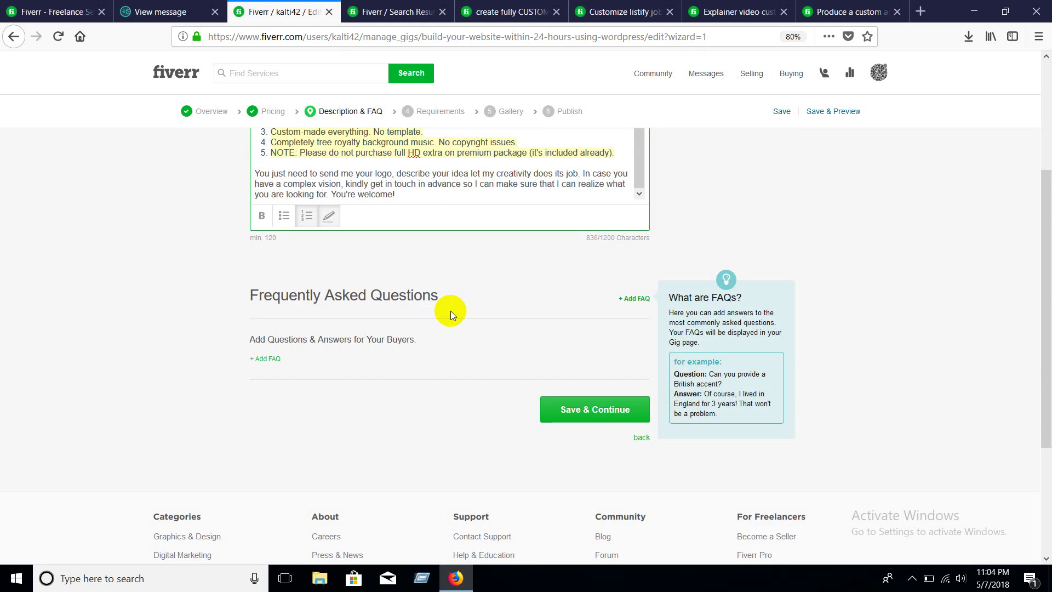
# Read the reference gig's unlimited revisions, commercial-rights and Lifetime Support FAQ answers.
pyautogui.click(521, 7)
pyautogui.scroll(-12, 511, 351)
pyautogui.scroll(3, 513, 353)
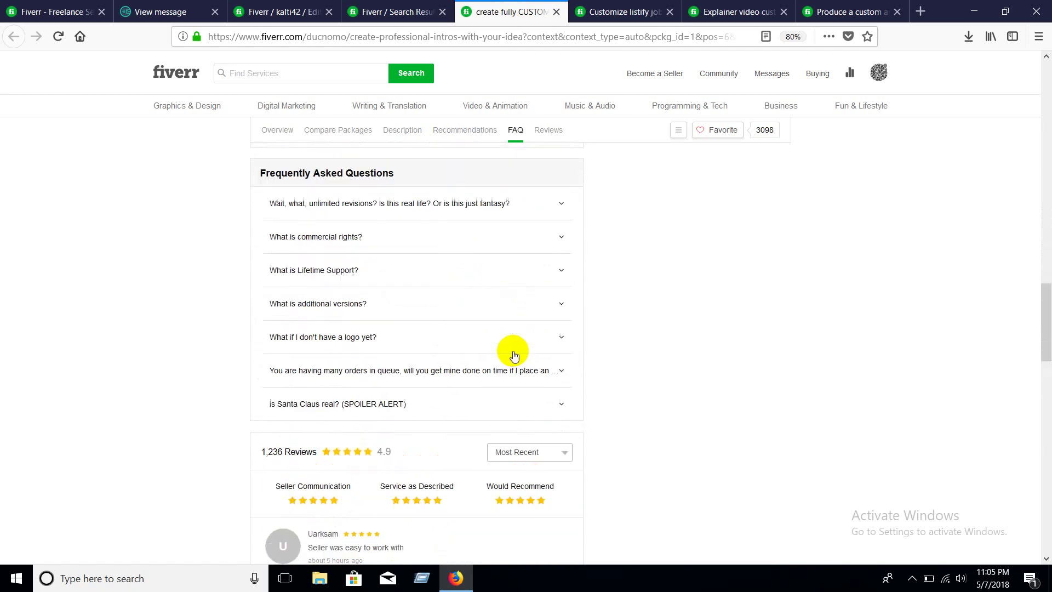
pyautogui.click(345, 207)
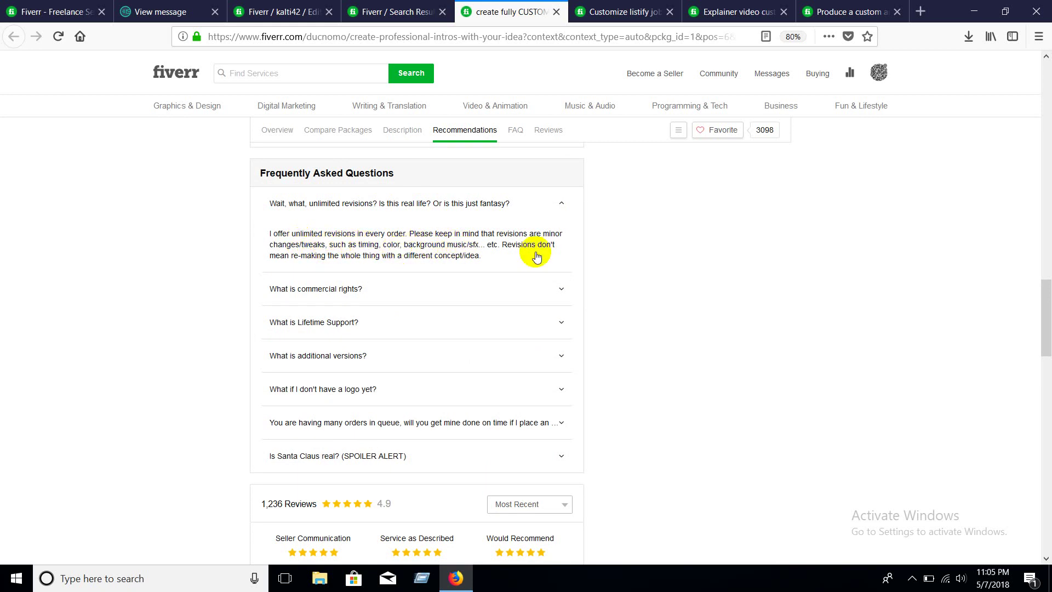
pyautogui.scroll(-1, 443, 261)
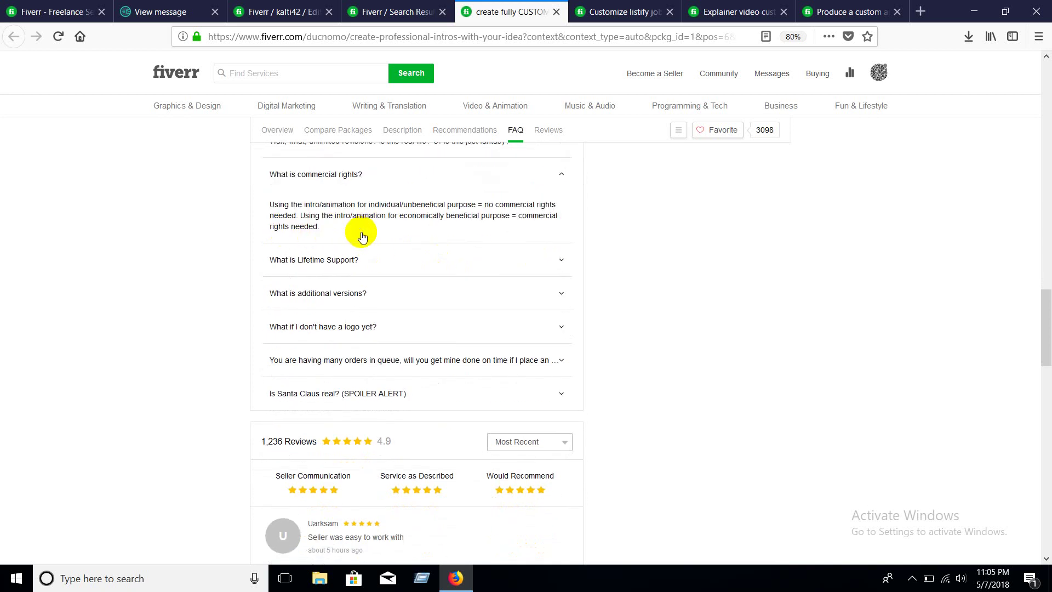
pyautogui.moveTo(273, 204); pyautogui.dragTo(340, 223)
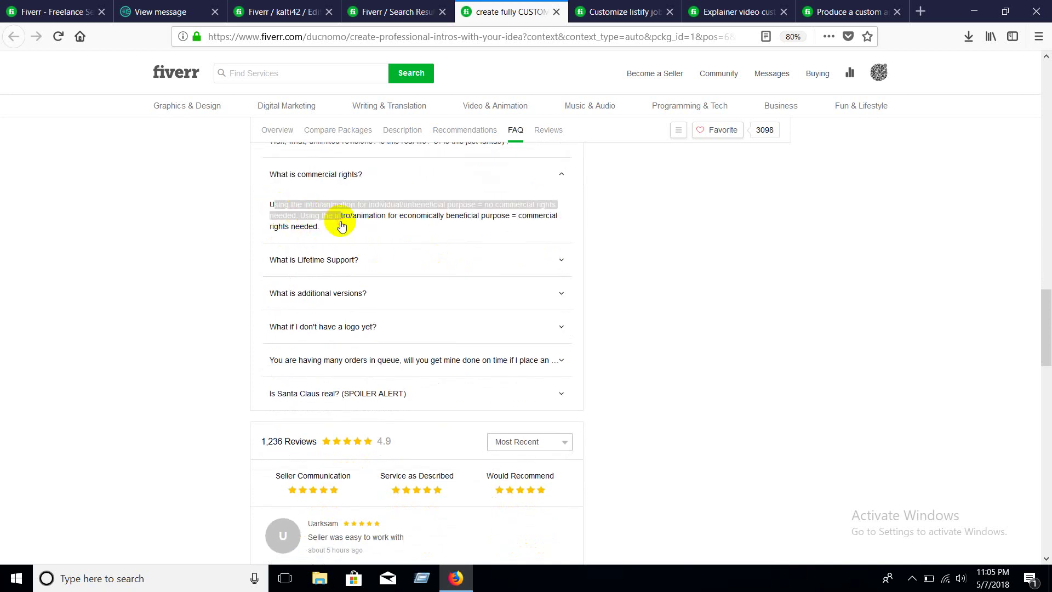
pyautogui.click(392, 235)
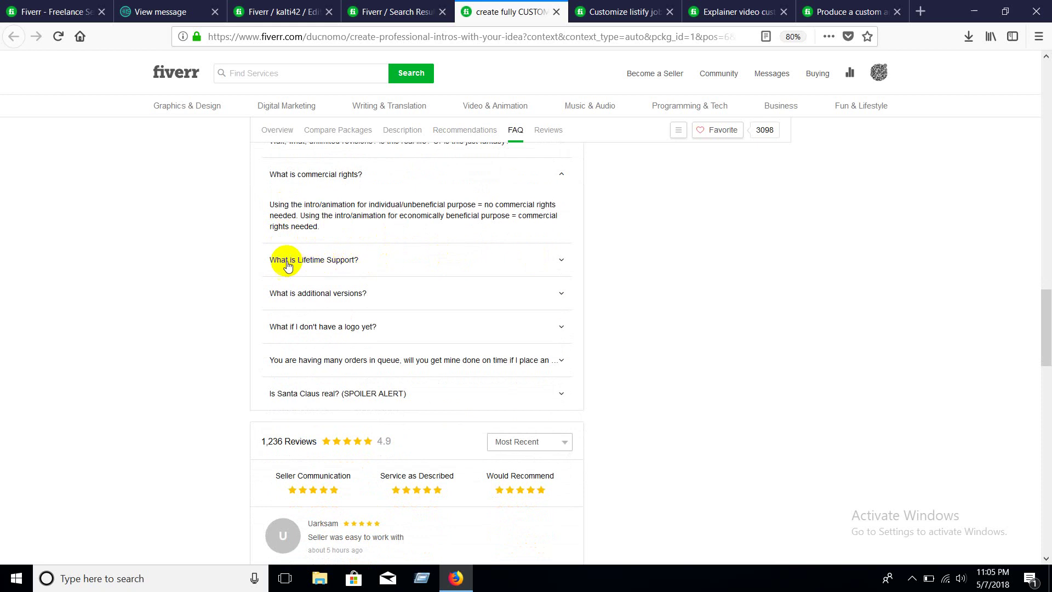
pyautogui.click(355, 258)
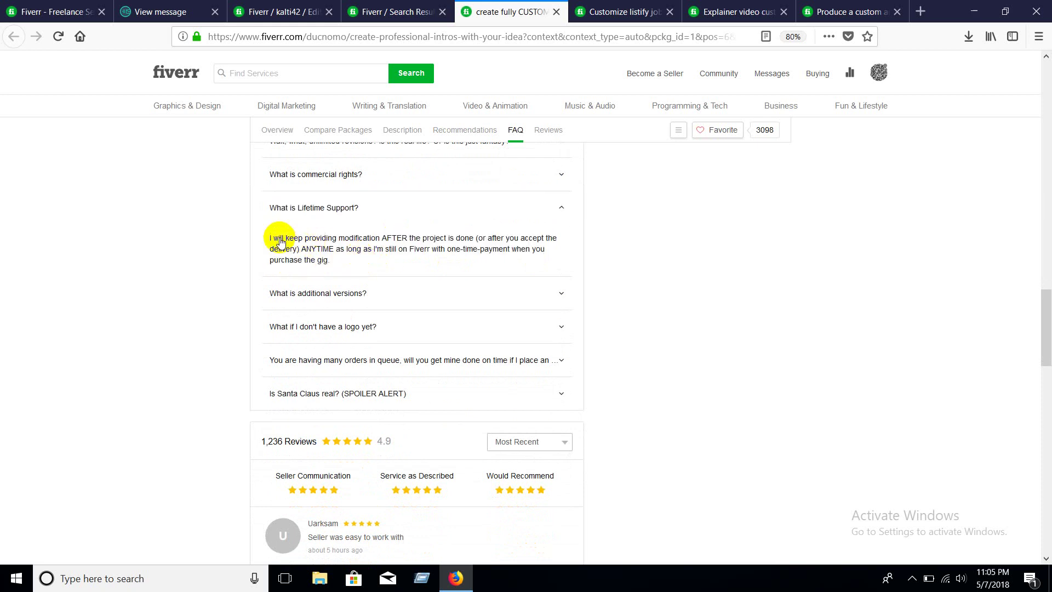
pyautogui.moveTo(277, 237); pyautogui.dragTo(391, 266)
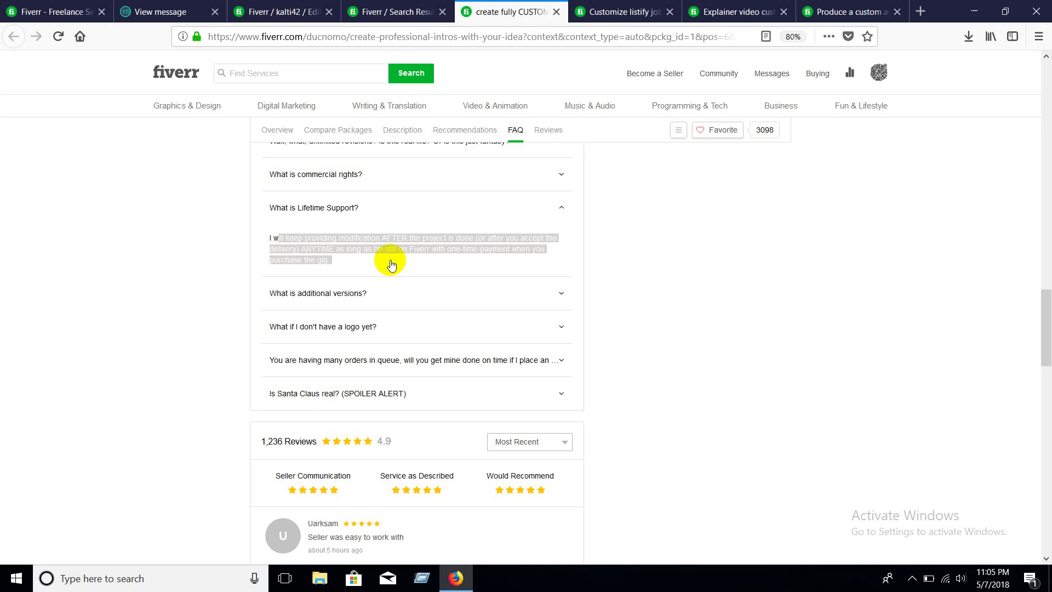
pyautogui.click(419, 12)
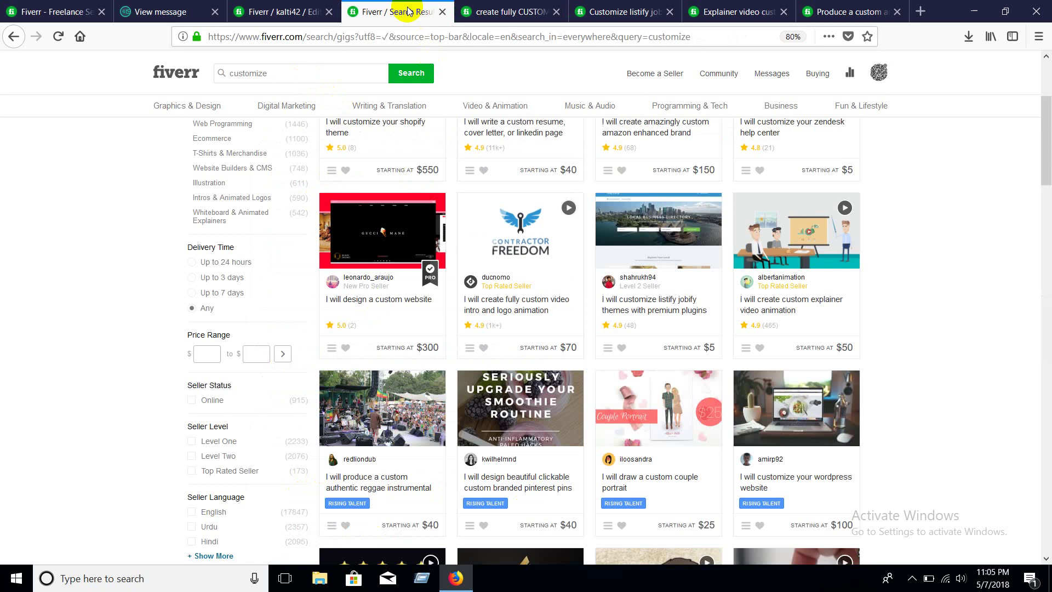
pyautogui.click(311, 7)
# Add the FAQ 'tomi ki 5 doller e kaj kore diba' answered 'hmm somossa nai 5 doller e valo kaj kore dib'.
pyautogui.scroll(2, 481, 347)
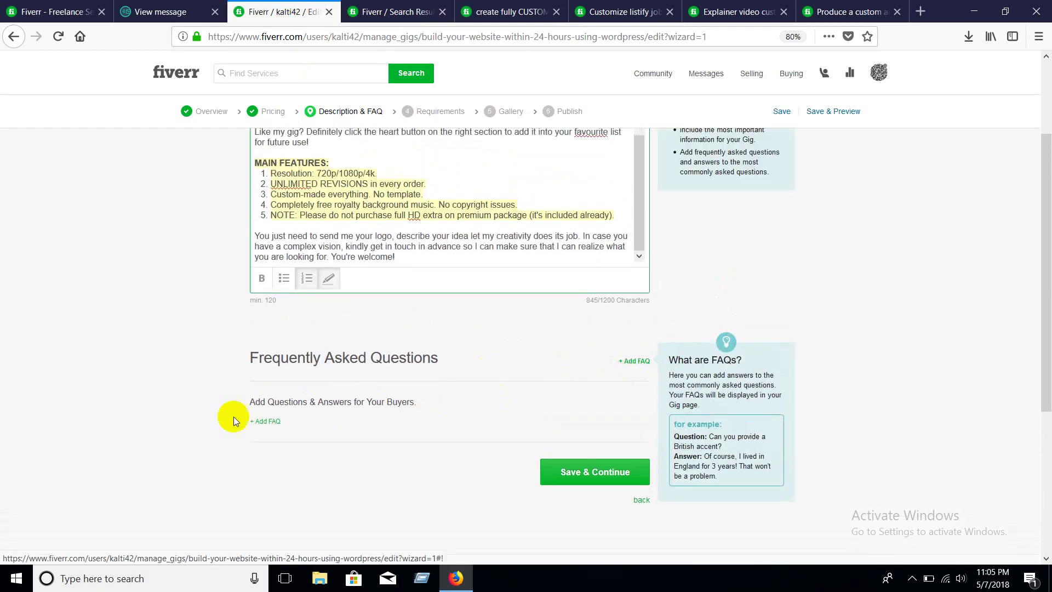
pyautogui.click(262, 421)
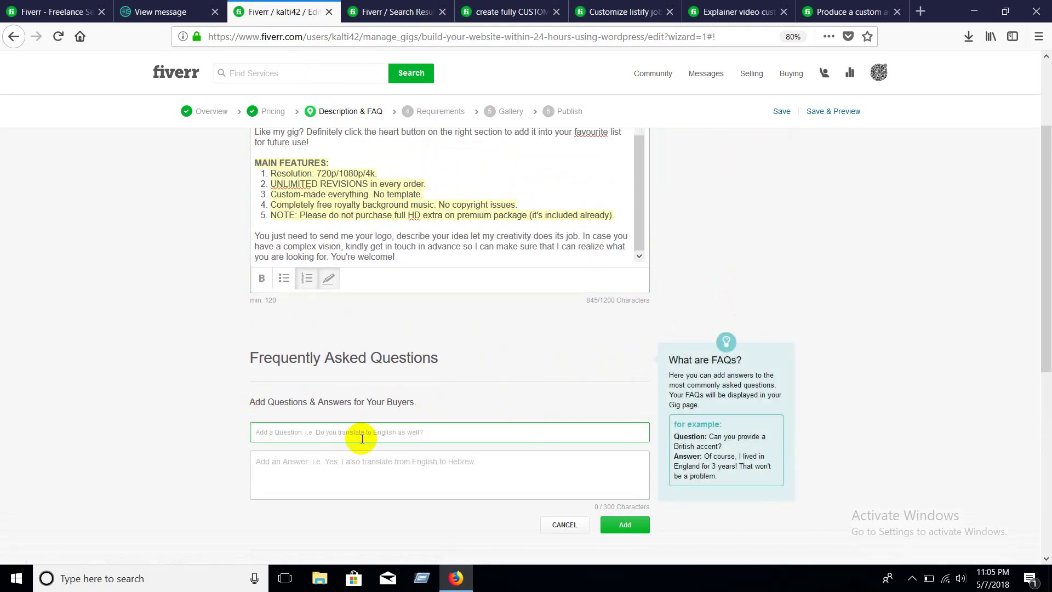
pyautogui.write('tomi ki 5 doller e kaj kore')
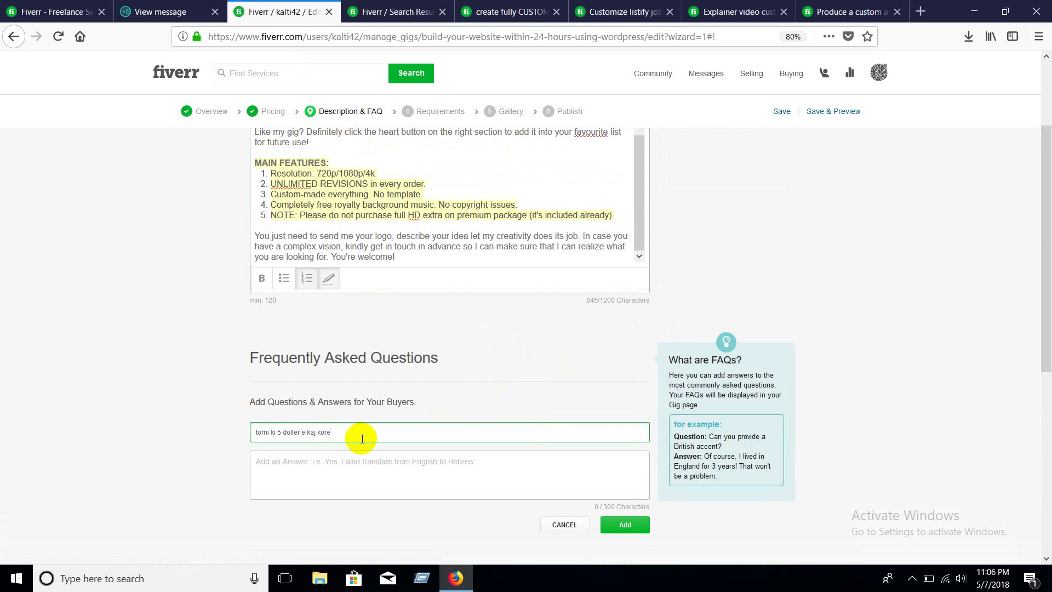
pyautogui.write(' diba?')
pyautogui.click(323, 460)
pyautogui.write('hmm ')
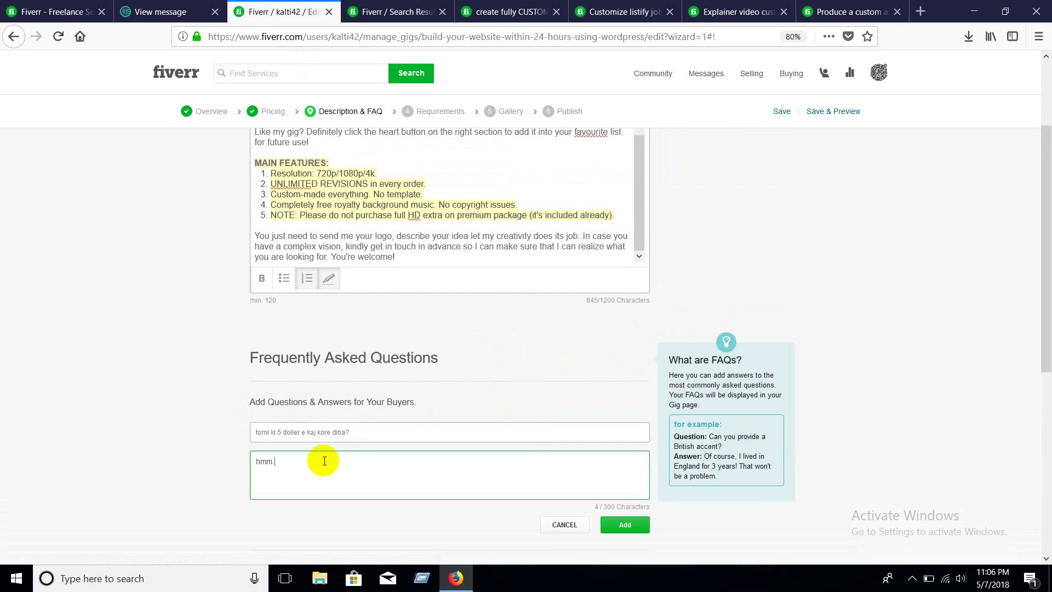
pyautogui.write('somossa nai 5 doller e valo kaj kore dibo')
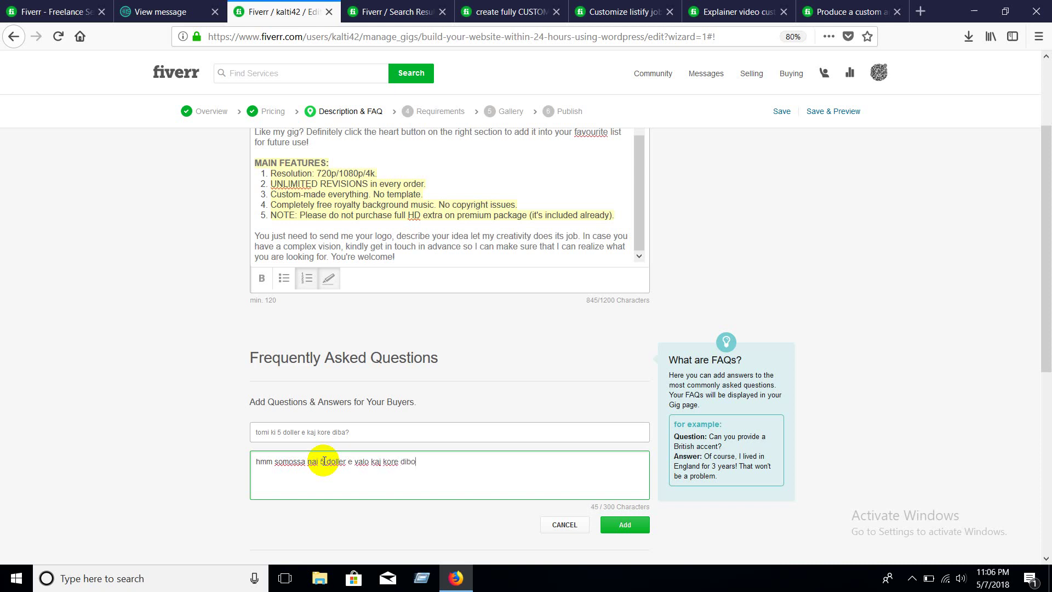
pyautogui.scroll(-2, 324, 461)
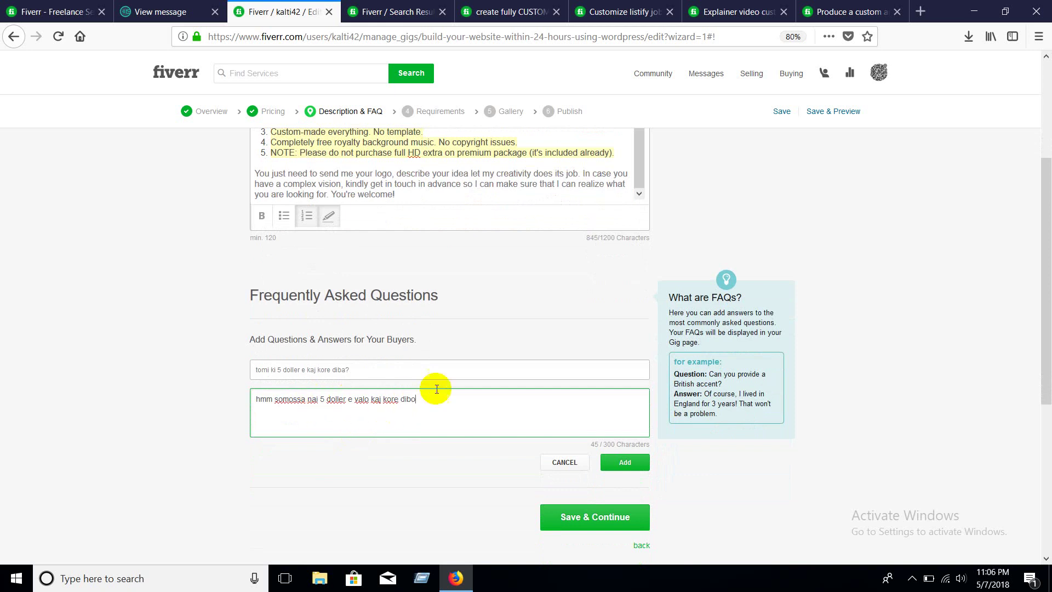
pyautogui.moveTo(434, 368); pyautogui.dragTo(241, 366)
pyautogui.moveTo(466, 397); pyautogui.dragTo(152, 403)
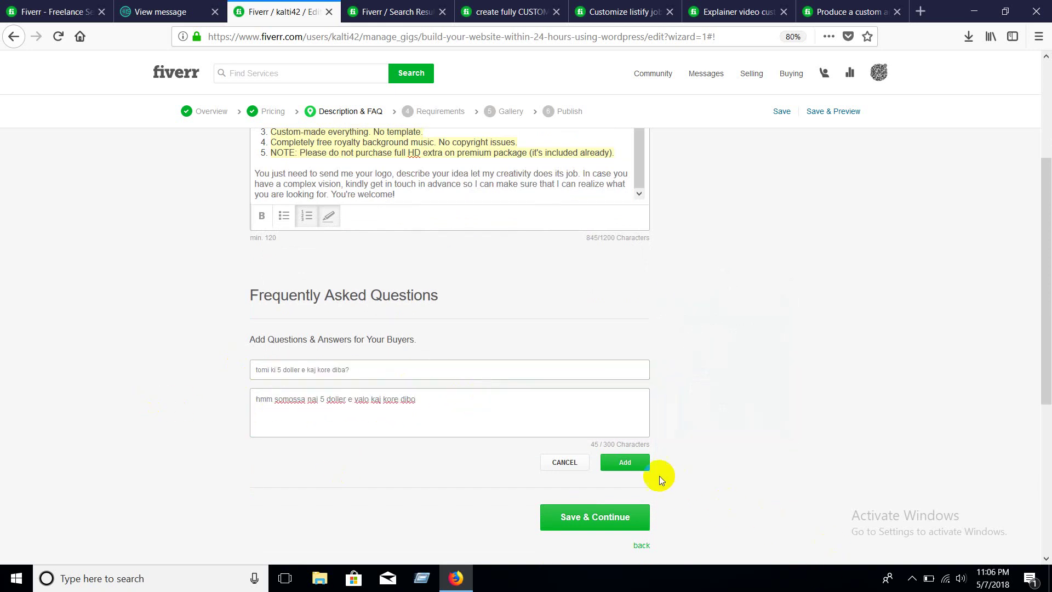
pyautogui.click(638, 464)
# Check the saved FAQ and discard the extra empty FAQ form.
pyautogui.click(540, 374)
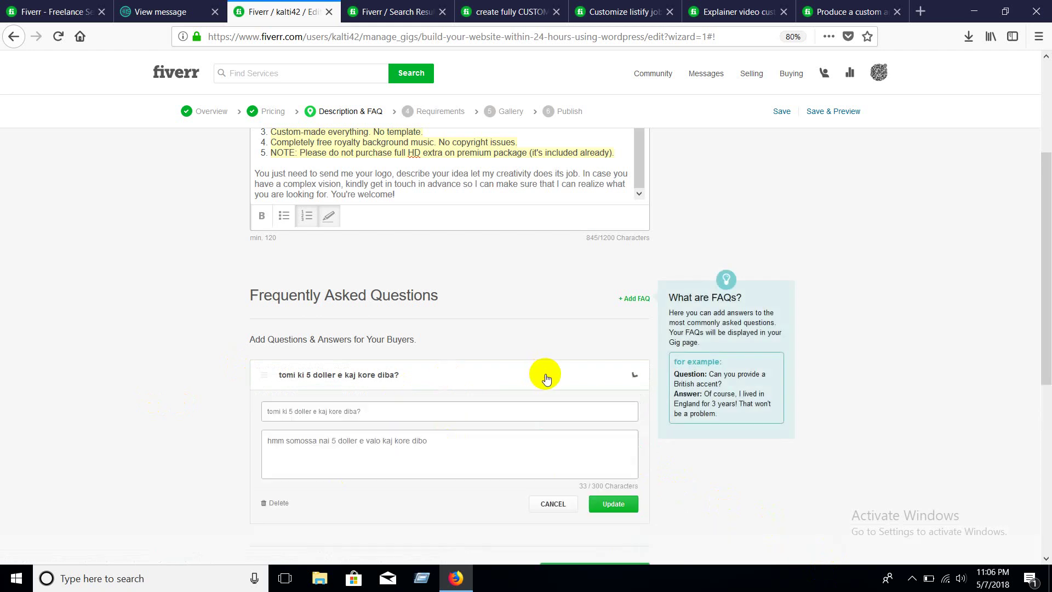
pyautogui.click(546, 377)
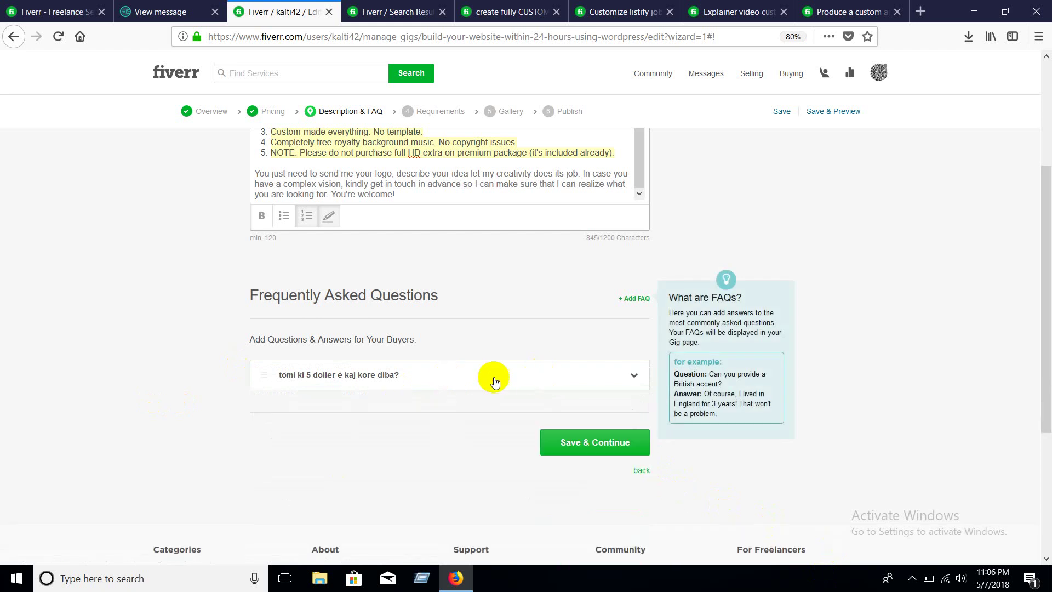
pyautogui.click(631, 300)
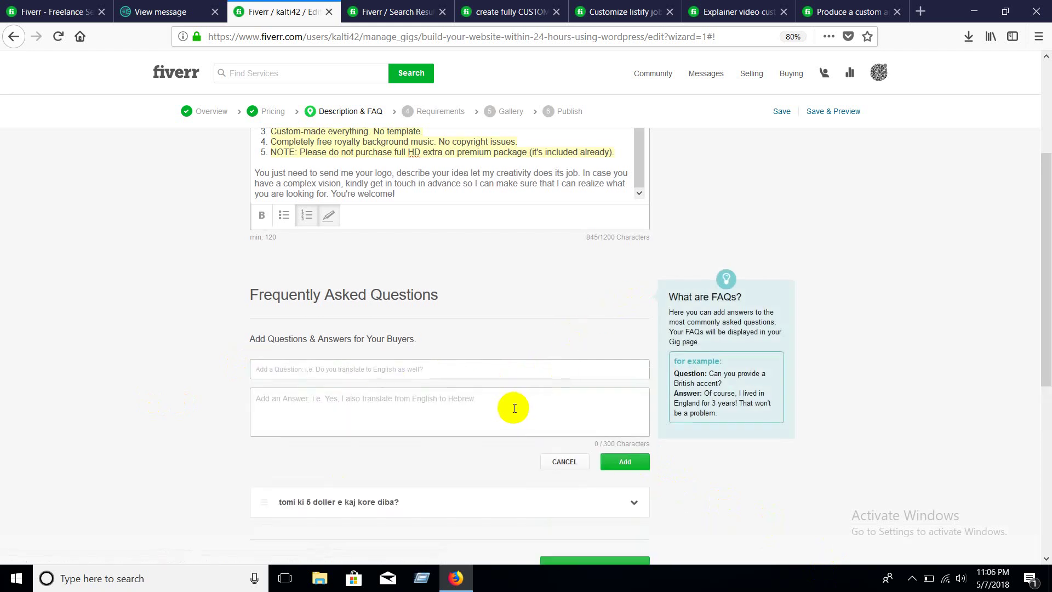
pyautogui.scroll(-3, 512, 405)
pyautogui.click(490, 381)
pyautogui.click(488, 378)
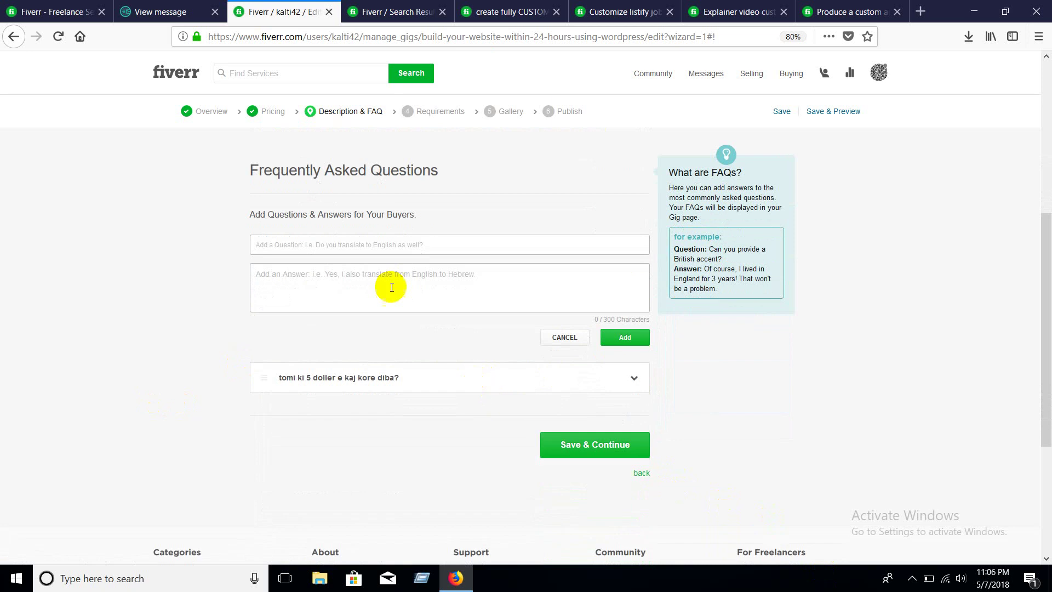
pyautogui.click(354, 274)
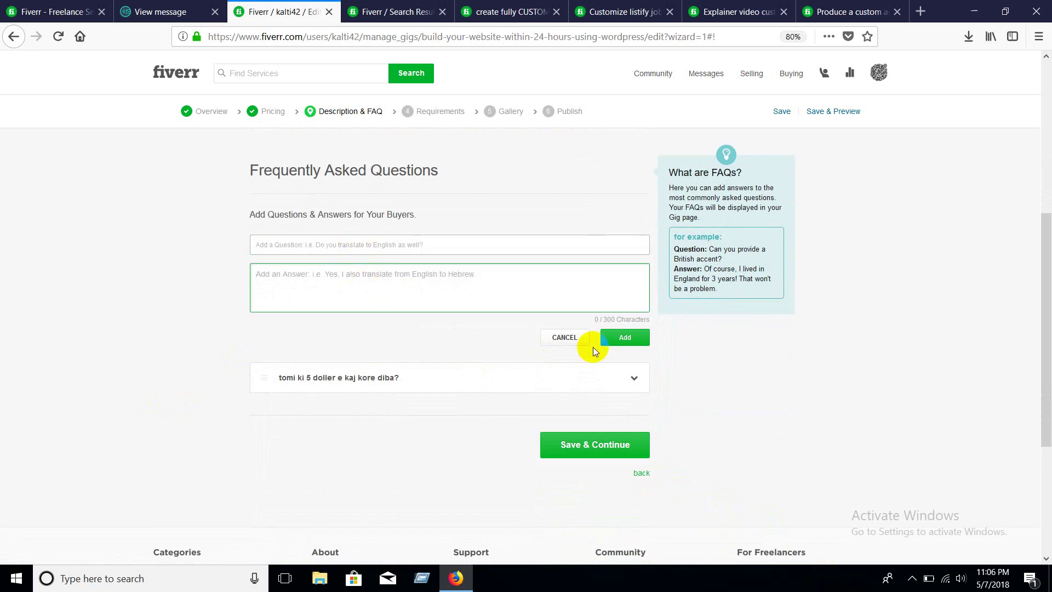
pyautogui.click(559, 336)
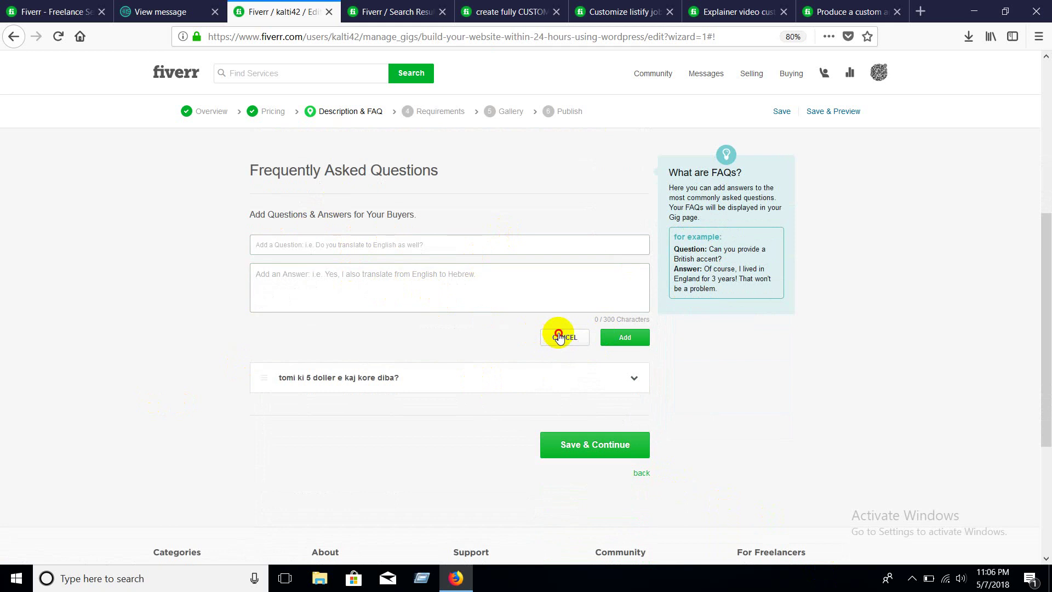
# Add a requirement asking buyers for all PSD files and cPanel access, then continue to Gallery.
pyautogui.click(604, 317)
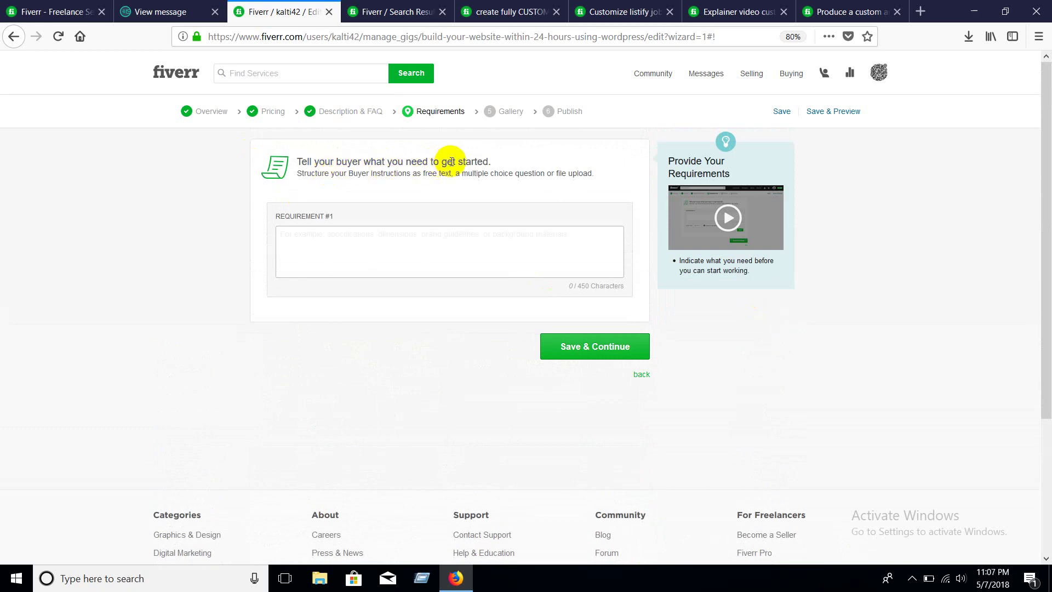
pyautogui.click(456, 252)
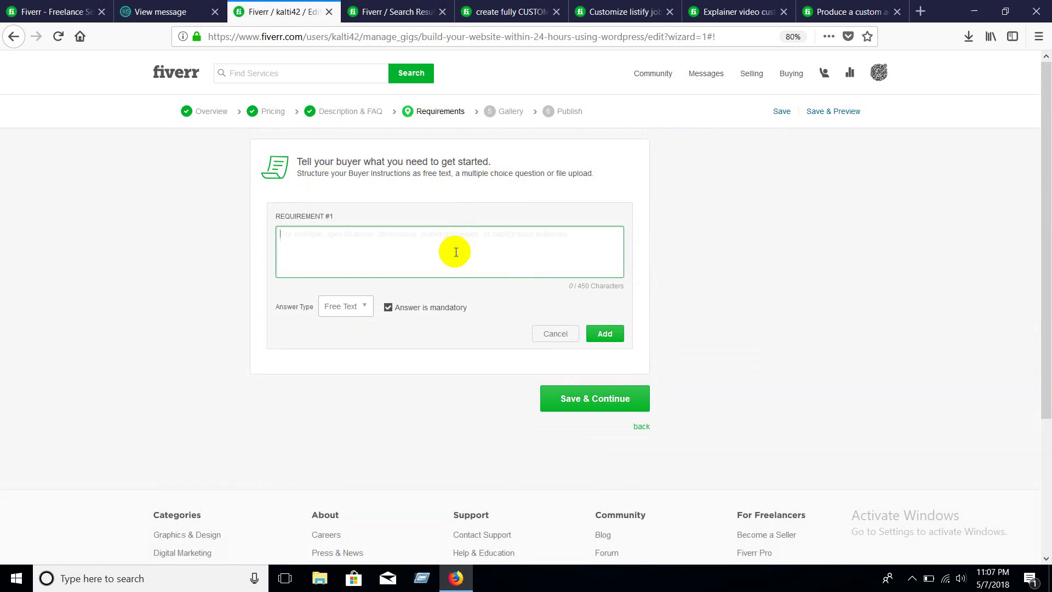
pyautogui.write('send me you all psd file and a')
pyautogui.write('lso give')
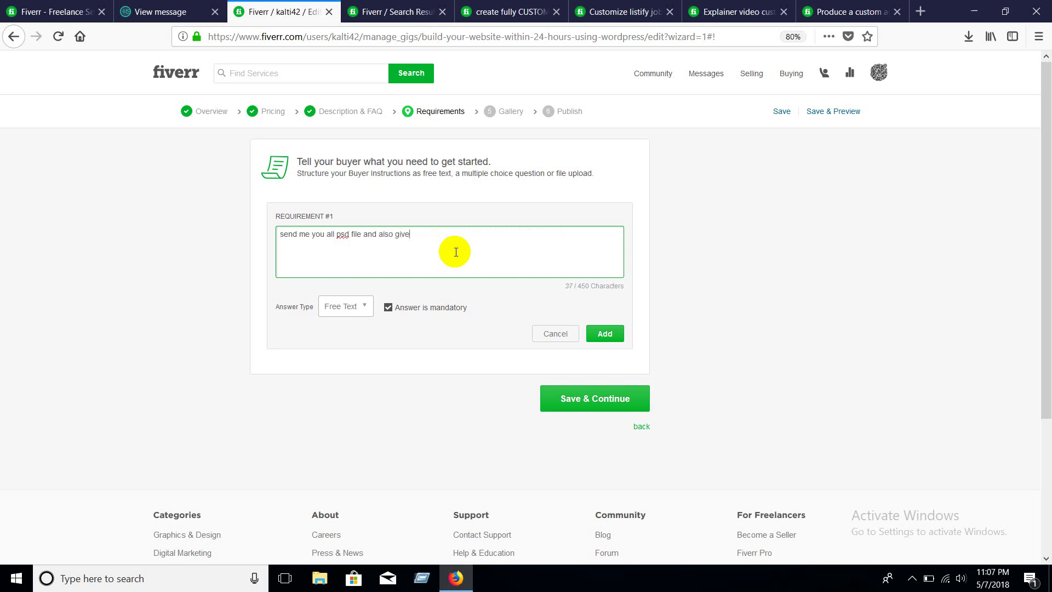
pyautogui.write(' me cpanel access')
pyautogui.click(618, 339)
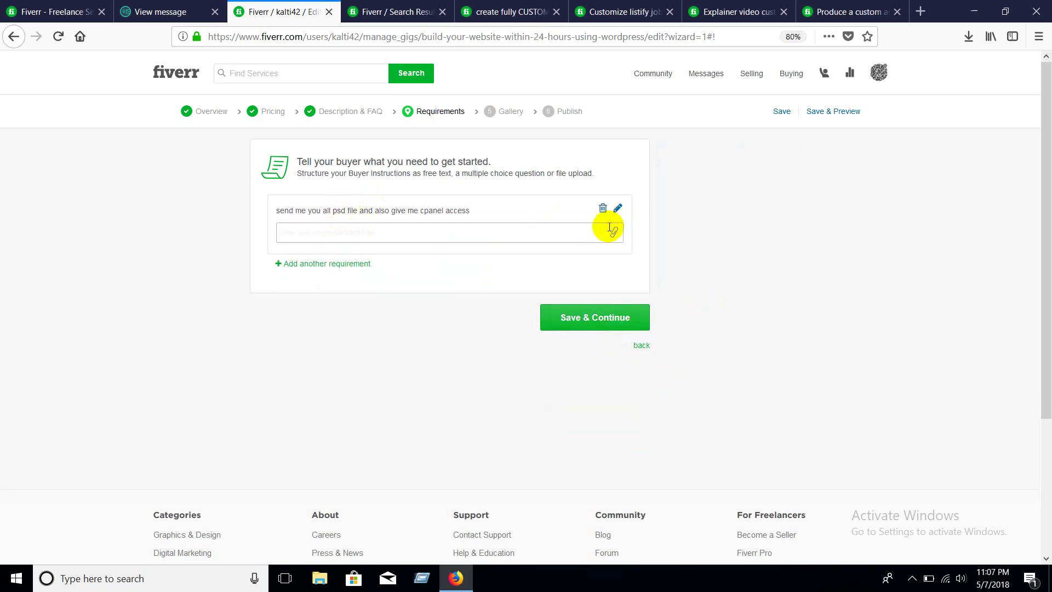
pyautogui.click(612, 313)
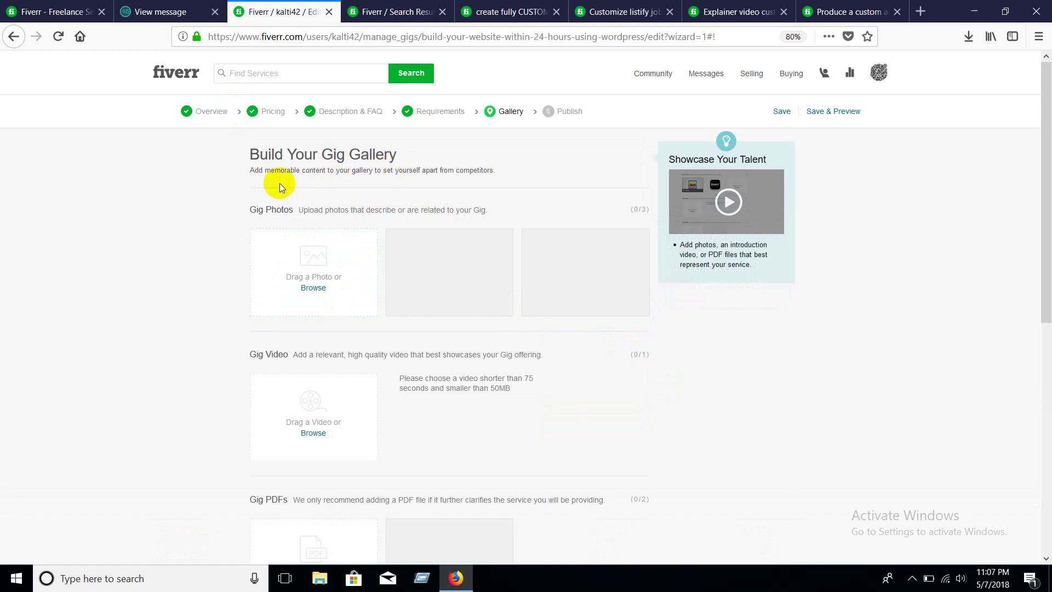
# Upload the Desktop screenshot as the primary gig photo and apple.jpg as the second.
pyautogui.click(318, 289)
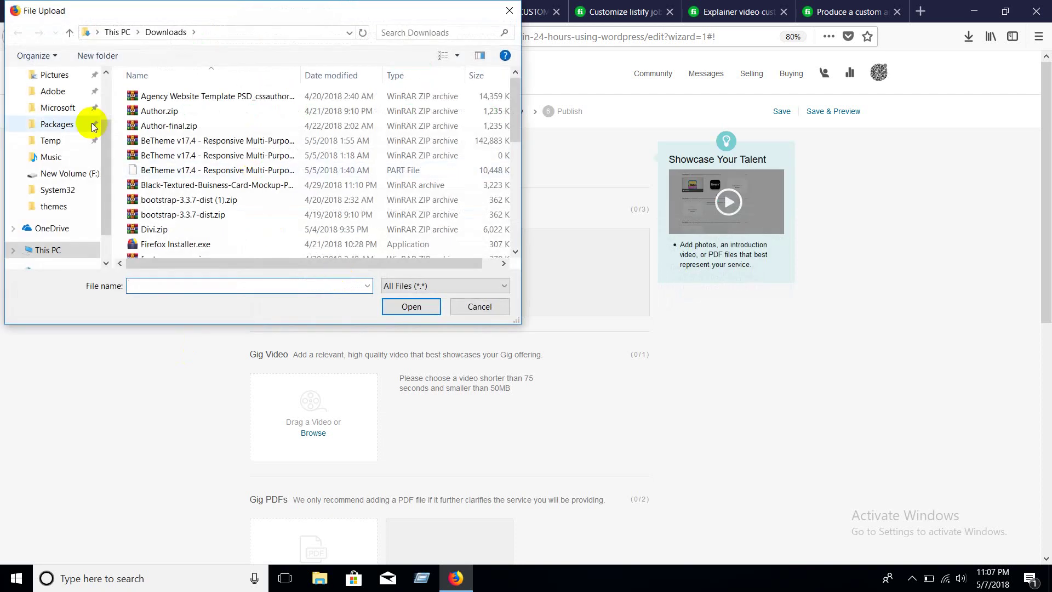
pyautogui.moveTo(104, 225); pyautogui.dragTo(108, 98)
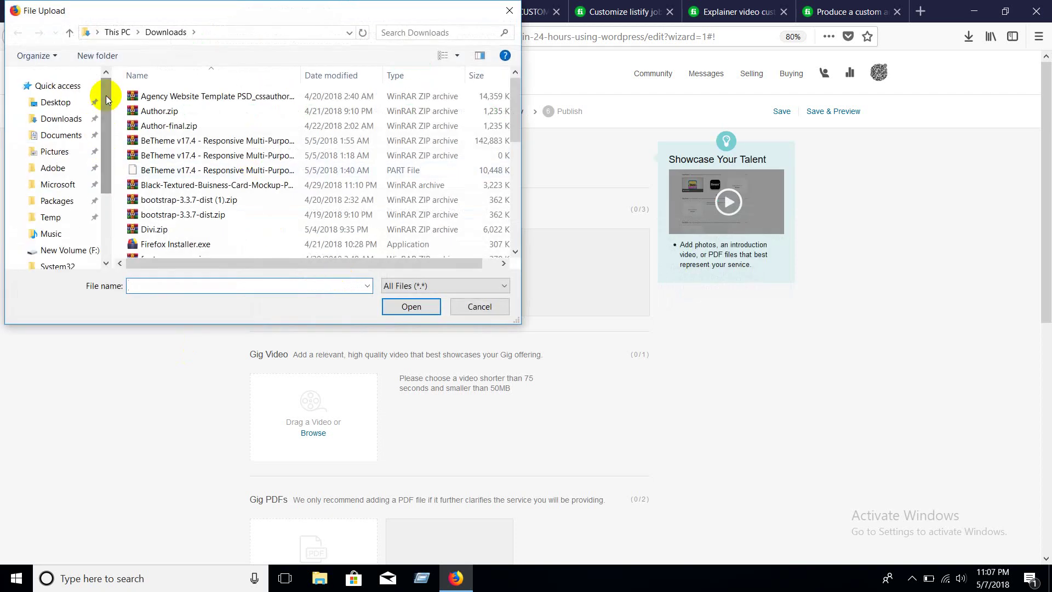
pyautogui.click(70, 102)
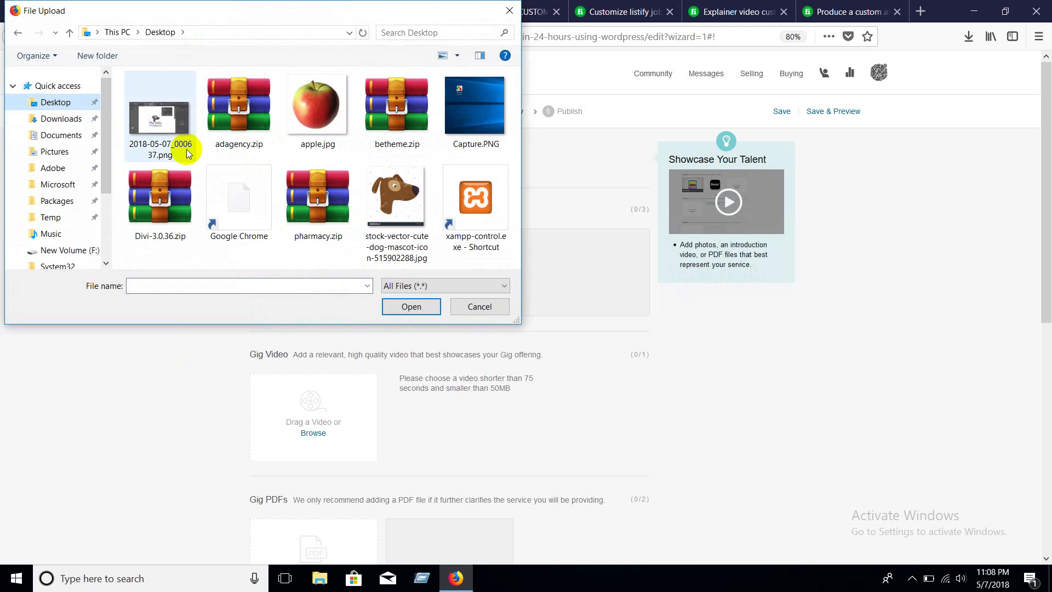
pyautogui.doubleClick(156, 118)
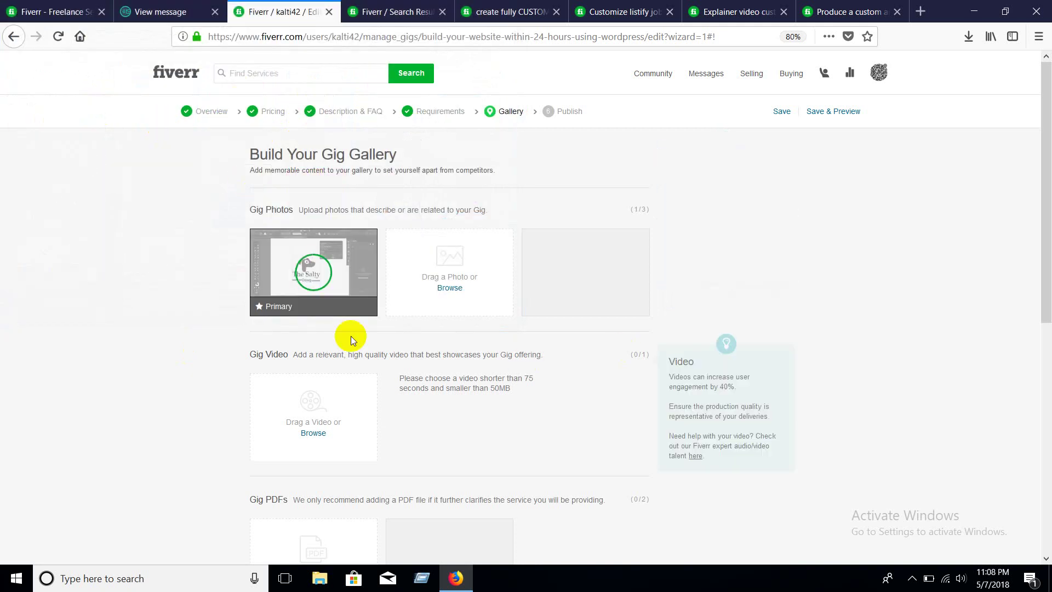
pyautogui.click(448, 289)
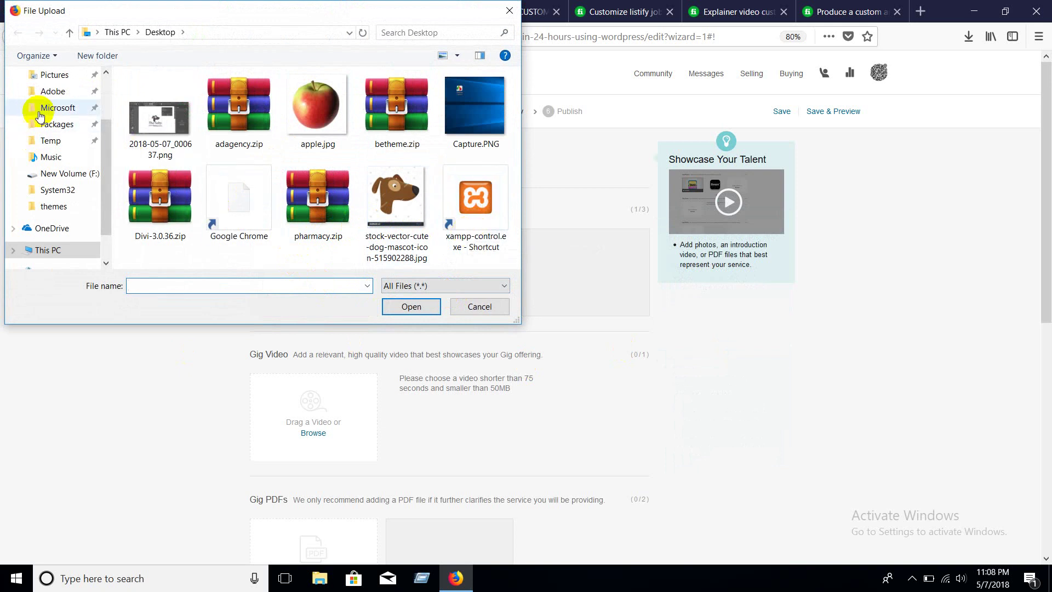
pyautogui.click(320, 116)
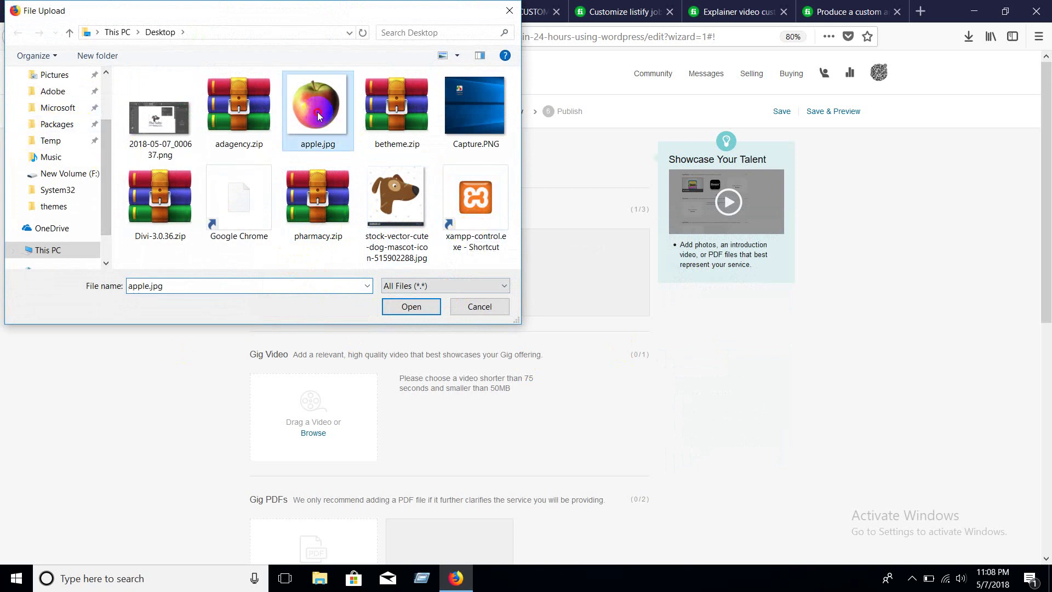
pyautogui.doubleClick(319, 115)
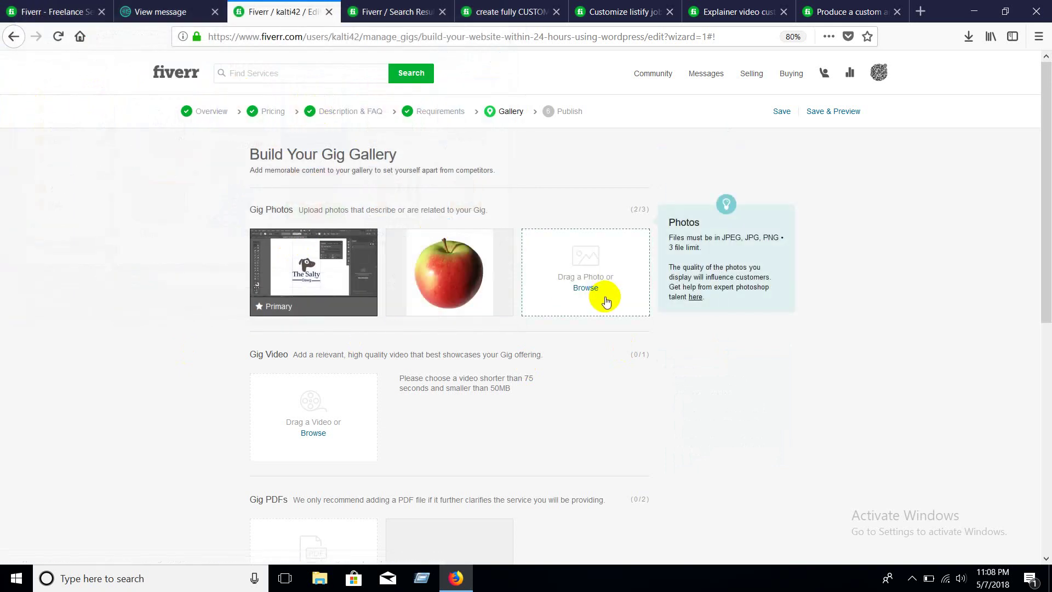
# Try qrcode.png from Downloads as the third photo; it fails the 550×370 minimum size.
pyautogui.click(586, 288)
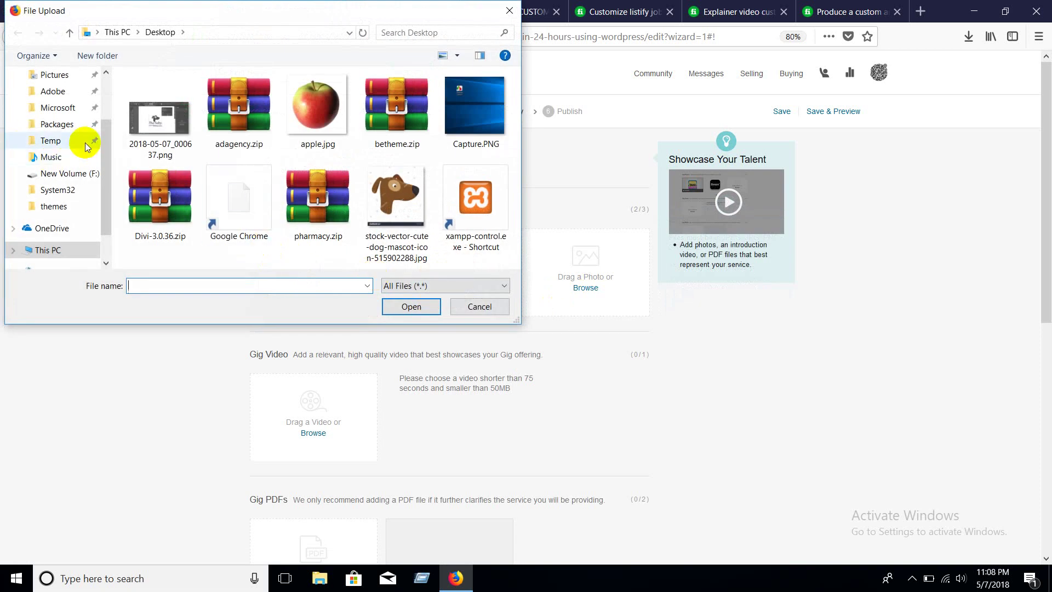
pyautogui.scroll(2, 102, 148)
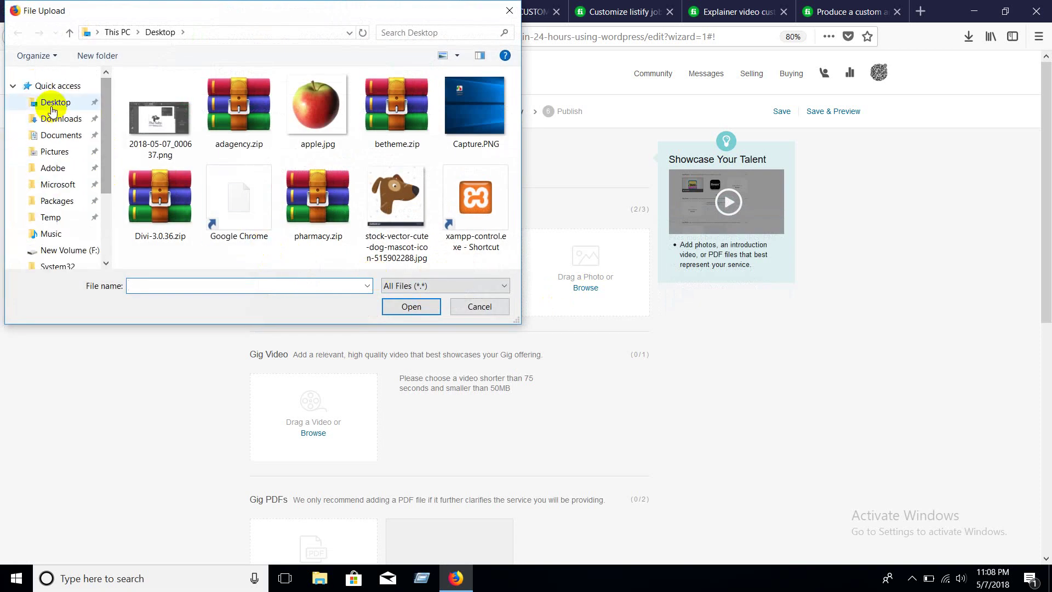
pyautogui.click(53, 104)
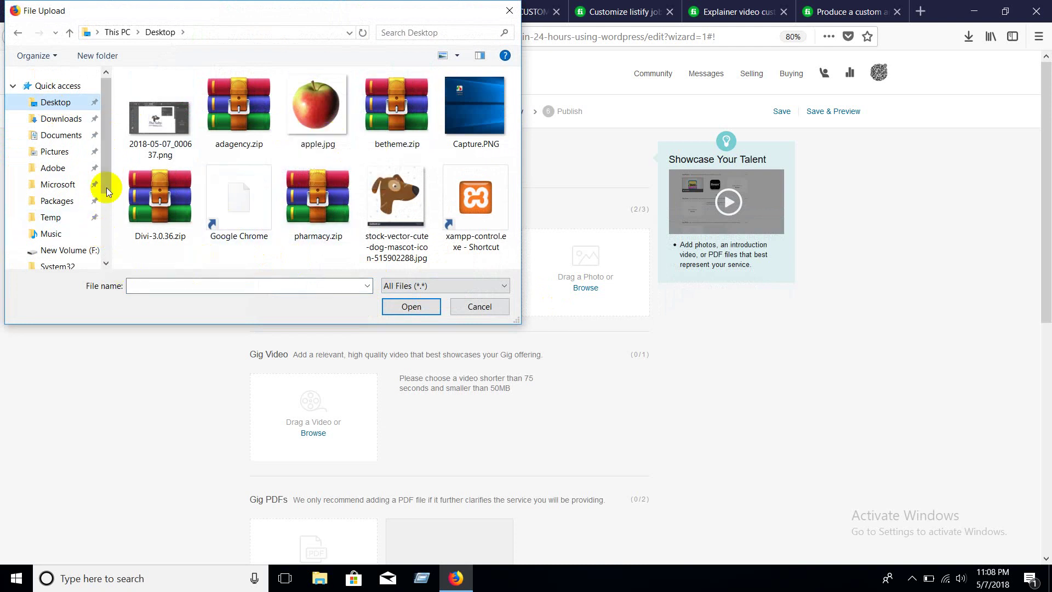
pyautogui.scroll(-3, 104, 198)
pyautogui.scroll(3, 107, 164)
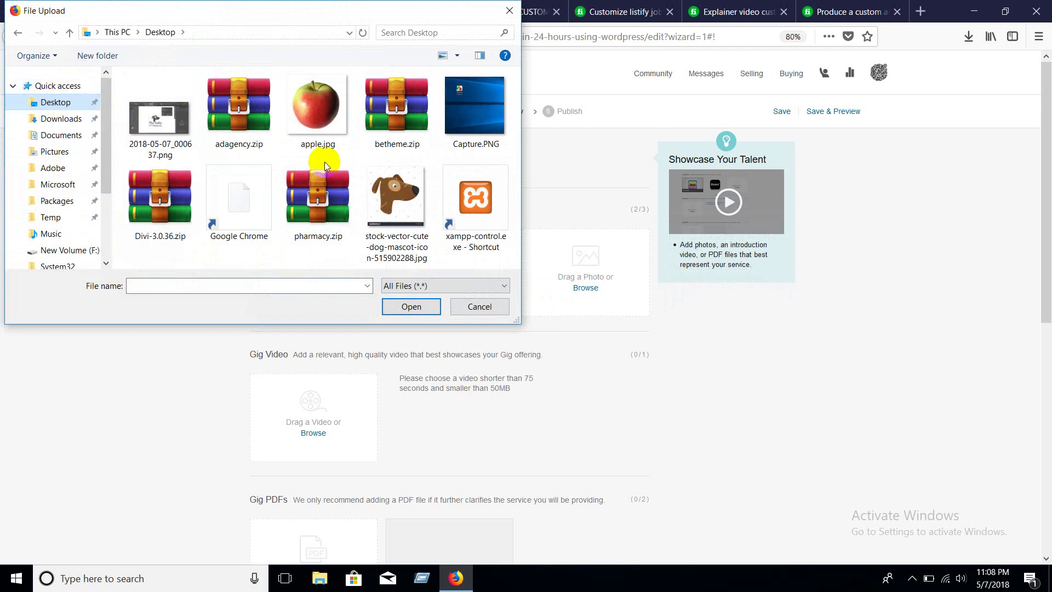
pyautogui.click(57, 118)
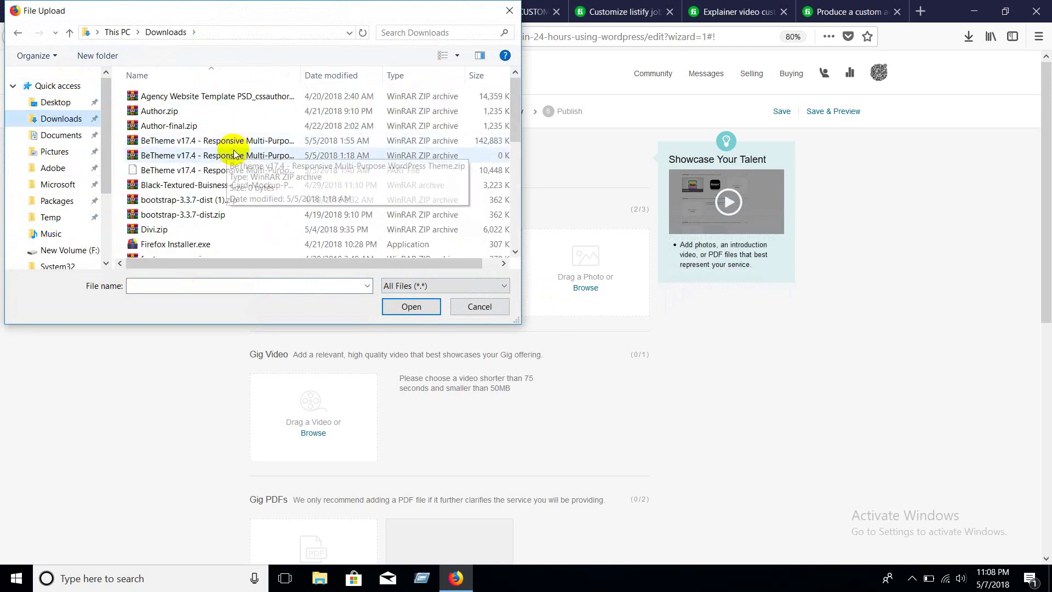
pyautogui.scroll(-5, 235, 153)
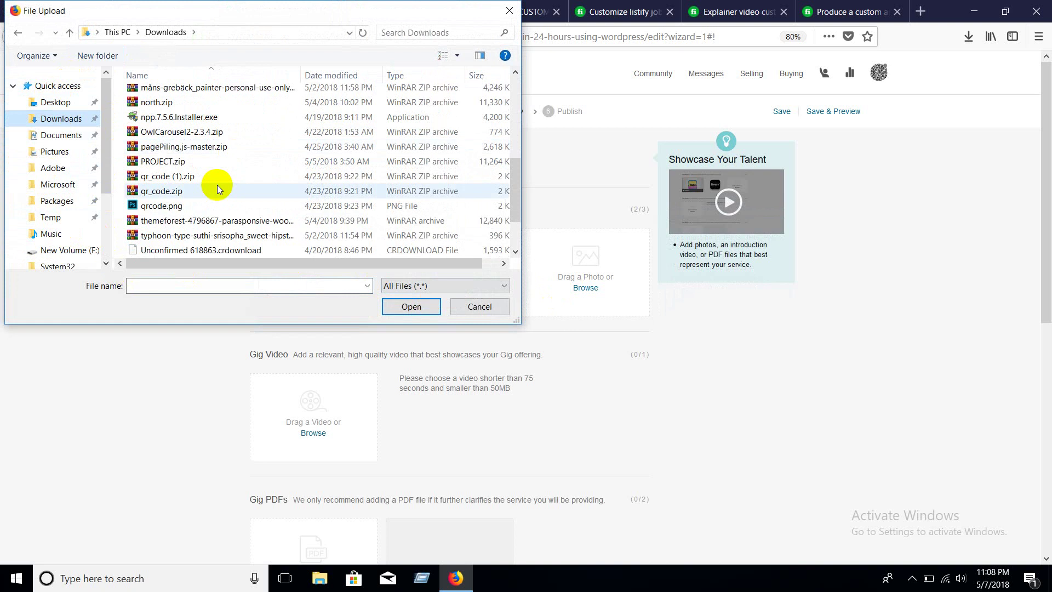
pyautogui.doubleClick(171, 206)
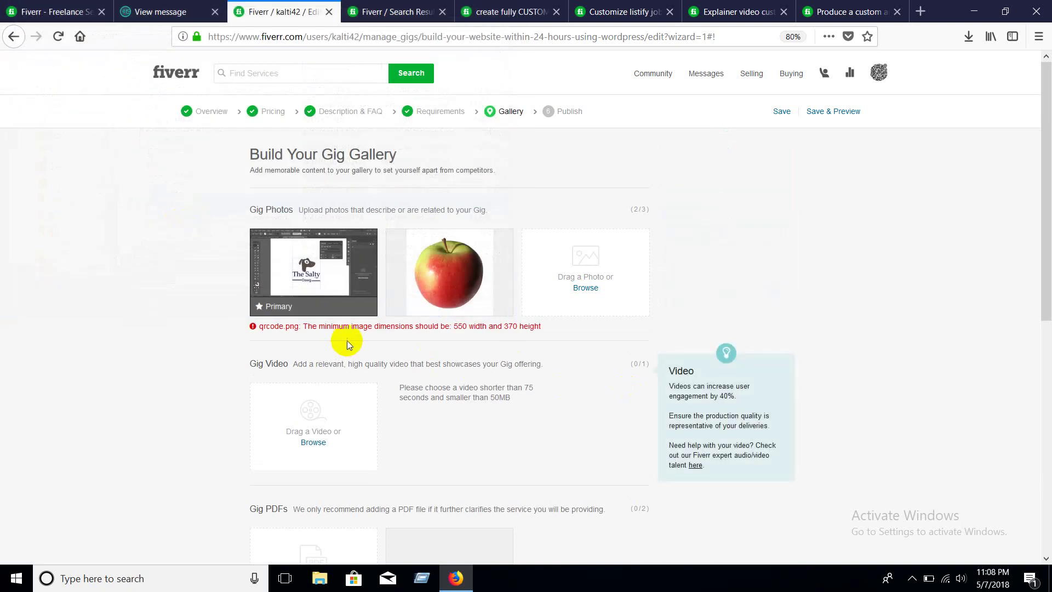
pyautogui.doubleClick(464, 327)
pyautogui.doubleClick(508, 326)
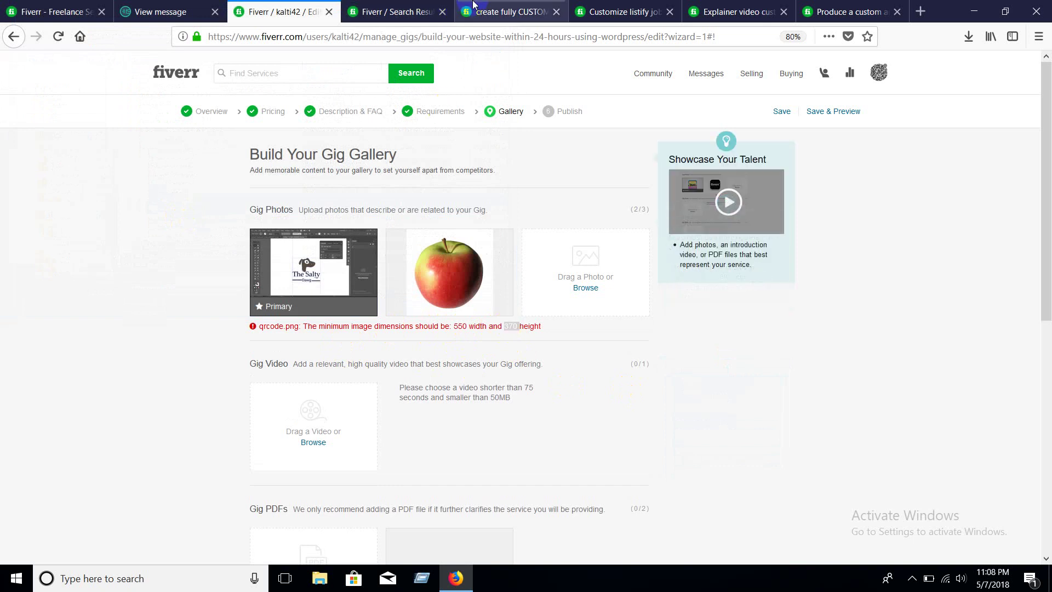
# Open the listify gig's Local Business Directory image on its own page.
pyautogui.click(496, 12)
pyautogui.click(570, 12)
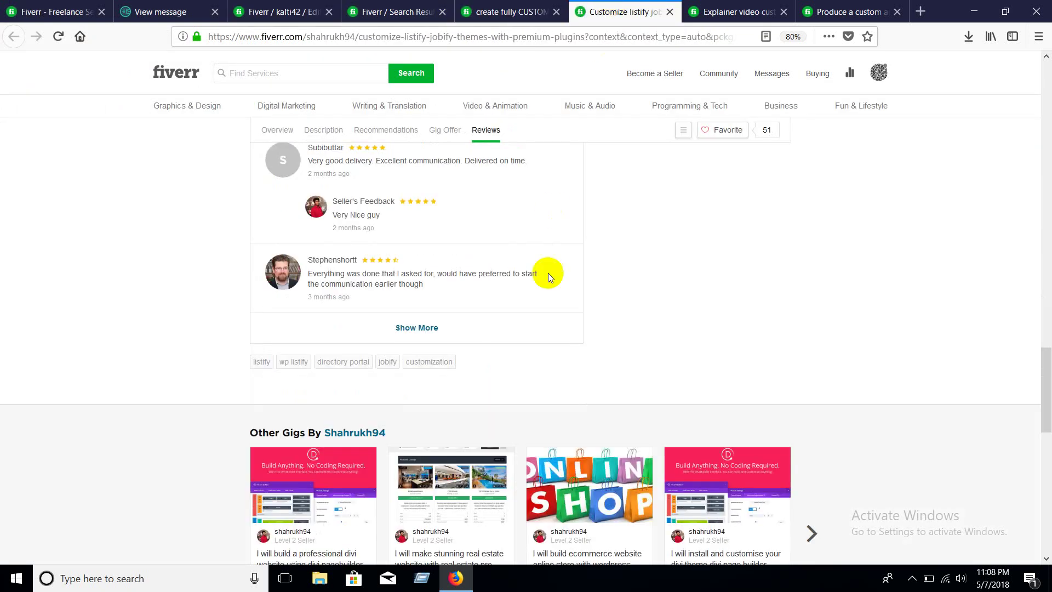
pyautogui.scroll(10, 547, 274)
pyautogui.scroll(15, 549, 277)
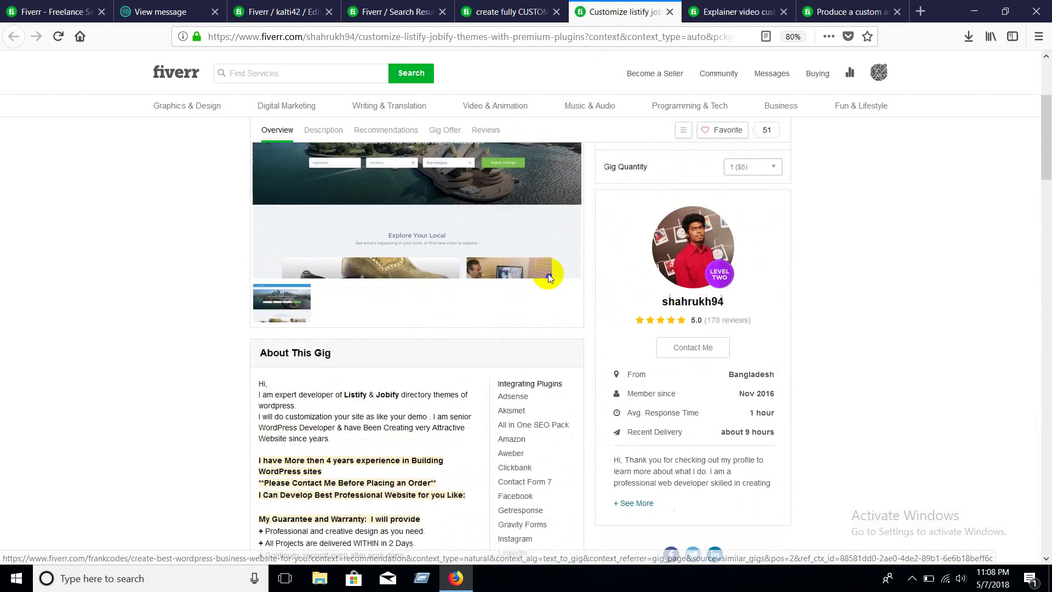
pyautogui.scroll(-2, 549, 277)
pyautogui.scroll(-1, 549, 277)
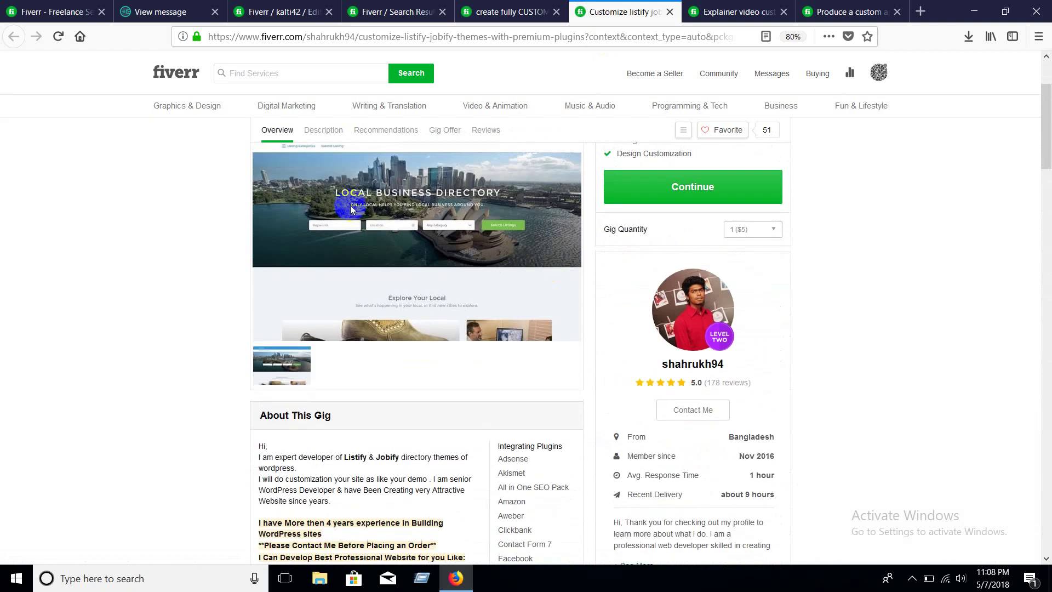
pyautogui.click(351, 206)
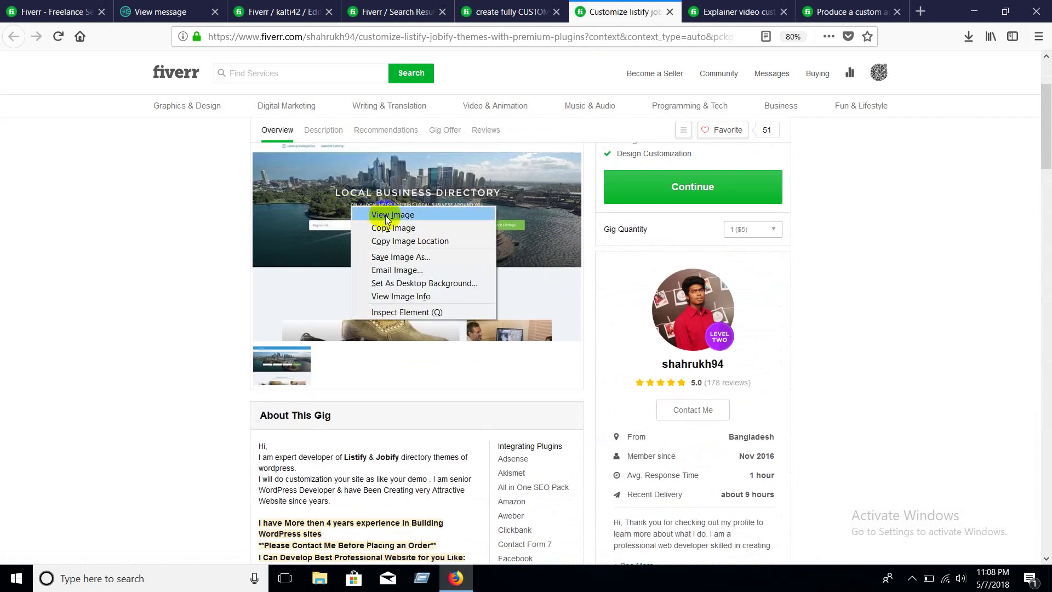
pyautogui.click(391, 216)
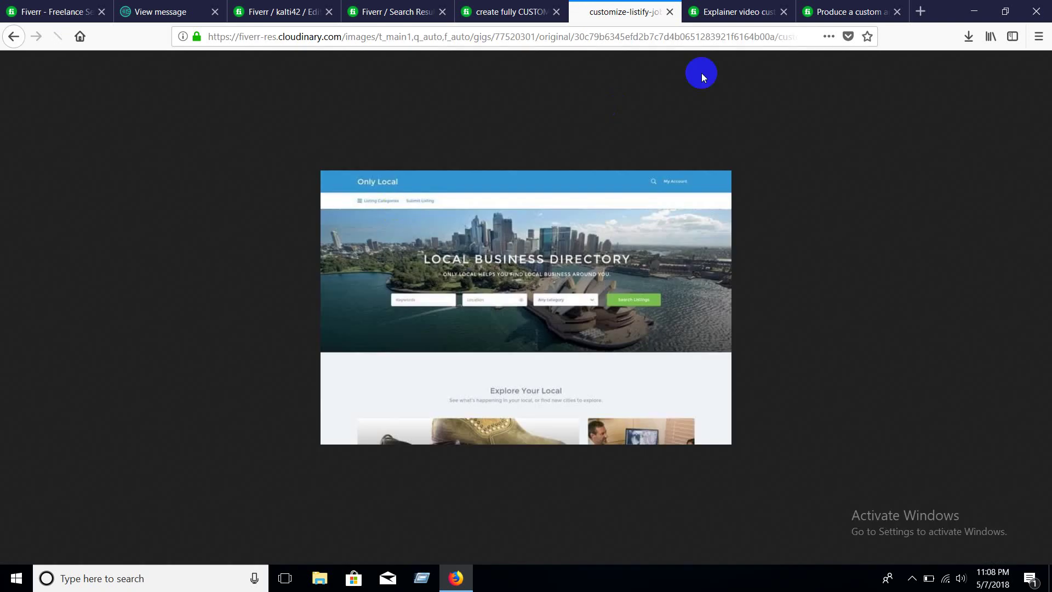
# Save the full-size image to the Desktop and minimise Firefox.
pyautogui.rightClick(493, 291)
pyautogui.click(548, 328)
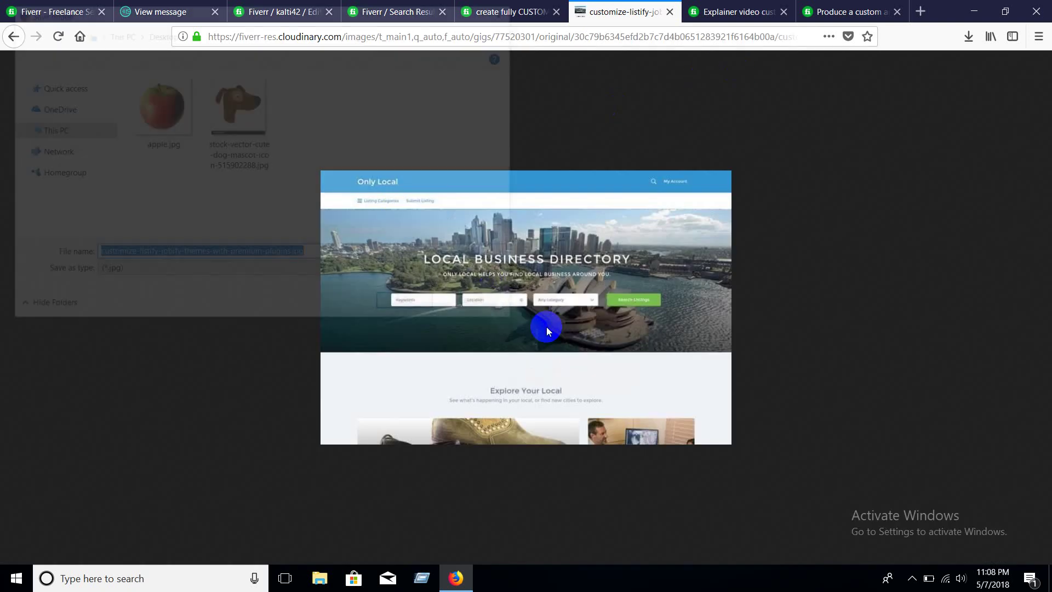
pyautogui.moveTo(105, 137); pyautogui.dragTo(89, 73)
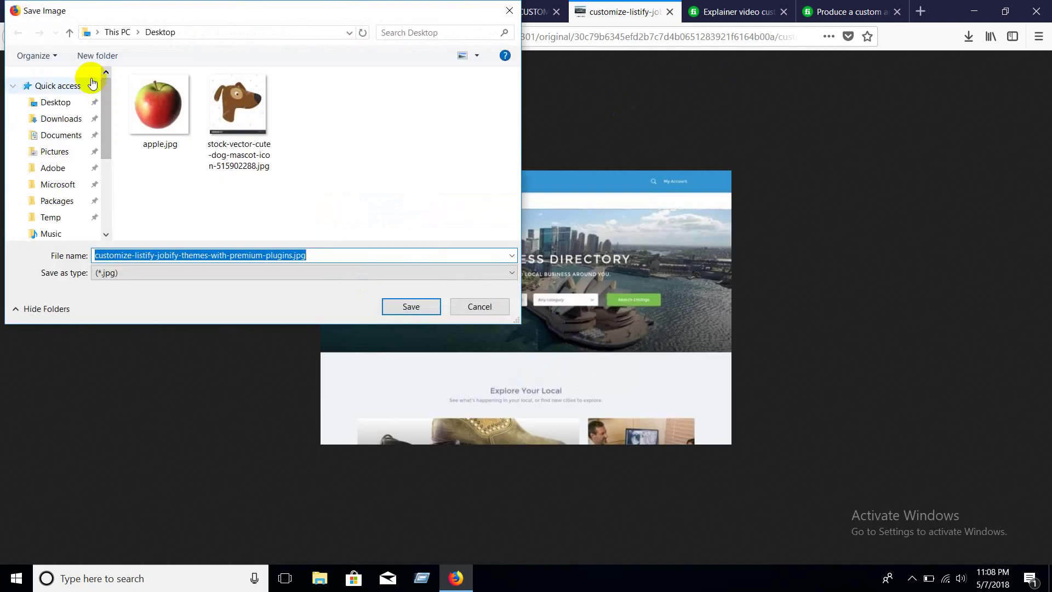
pyautogui.click(52, 101)
pyautogui.click(410, 305)
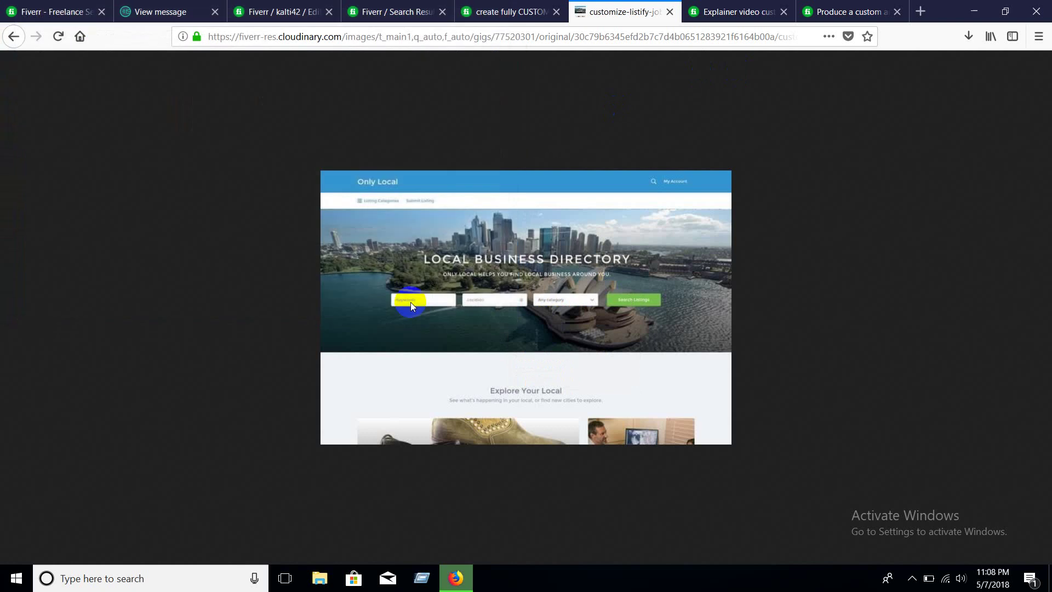
pyautogui.click(967, 10)
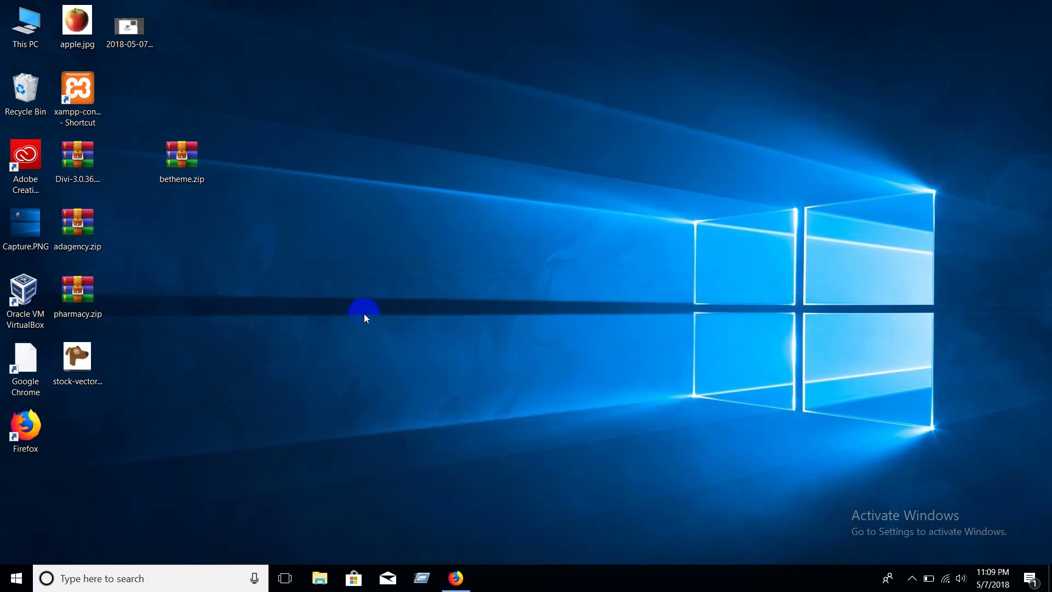
# Move the saved listify jpg to the desktop centre, preview it in Photos, then restore Firefox.
pyautogui.click(131, 43)
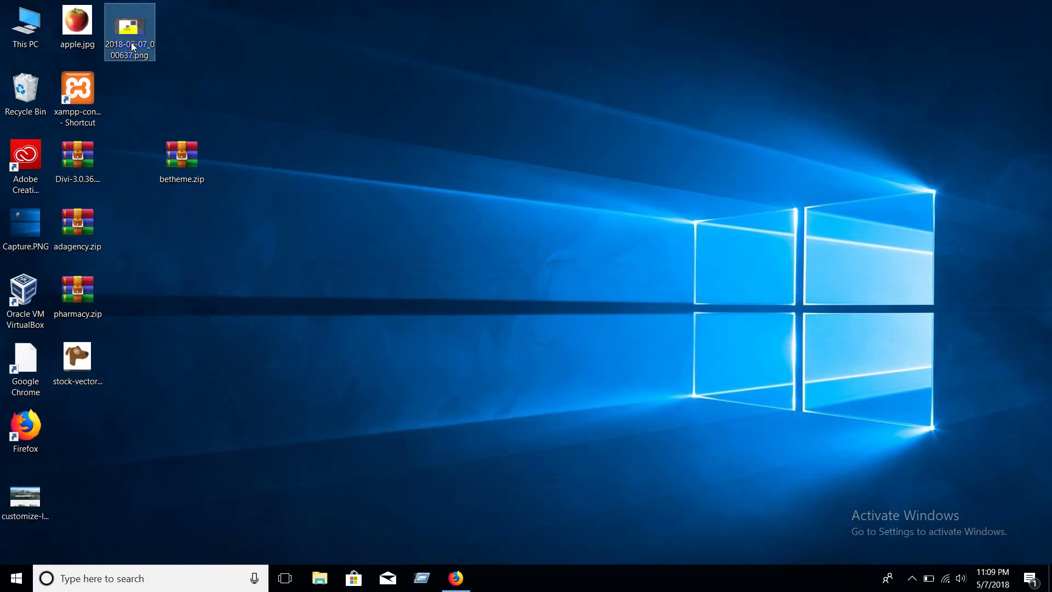
pyautogui.click(30, 512)
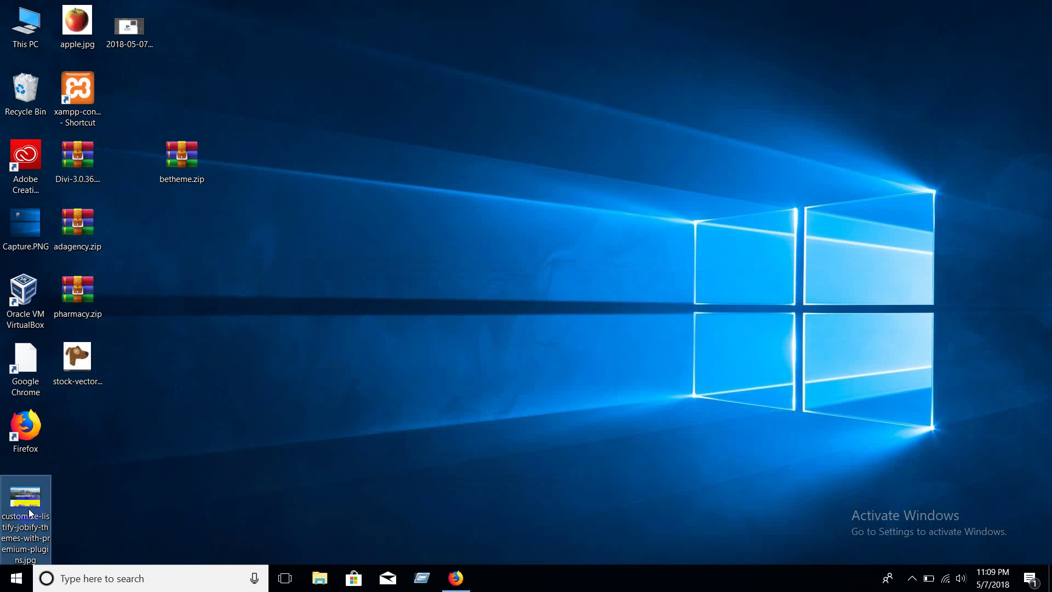
pyautogui.moveTo(29, 508); pyautogui.dragTo(393, 307)
pyautogui.doubleClick(396, 292)
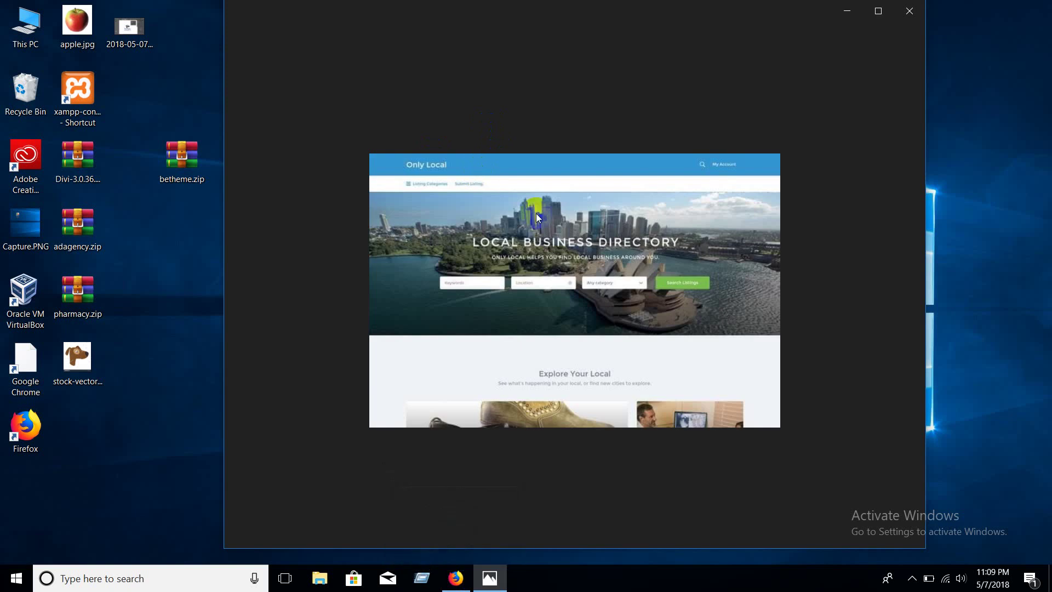
pyautogui.click(918, 16)
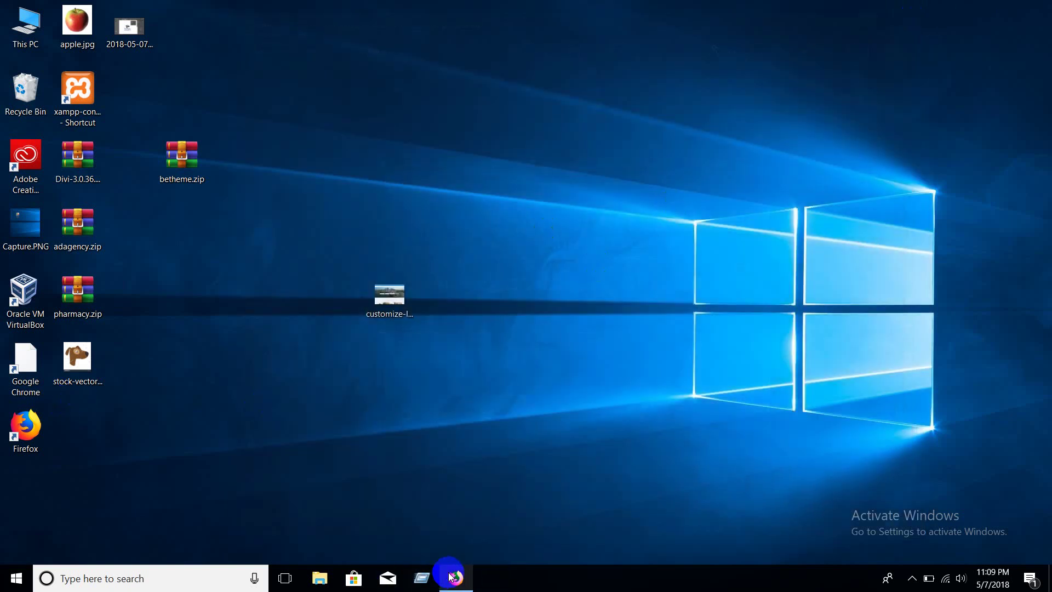
pyautogui.click(458, 581)
# Browse the explainer video, custom intro, search results and reggae instrumental gig pages.
pyautogui.click(734, 11)
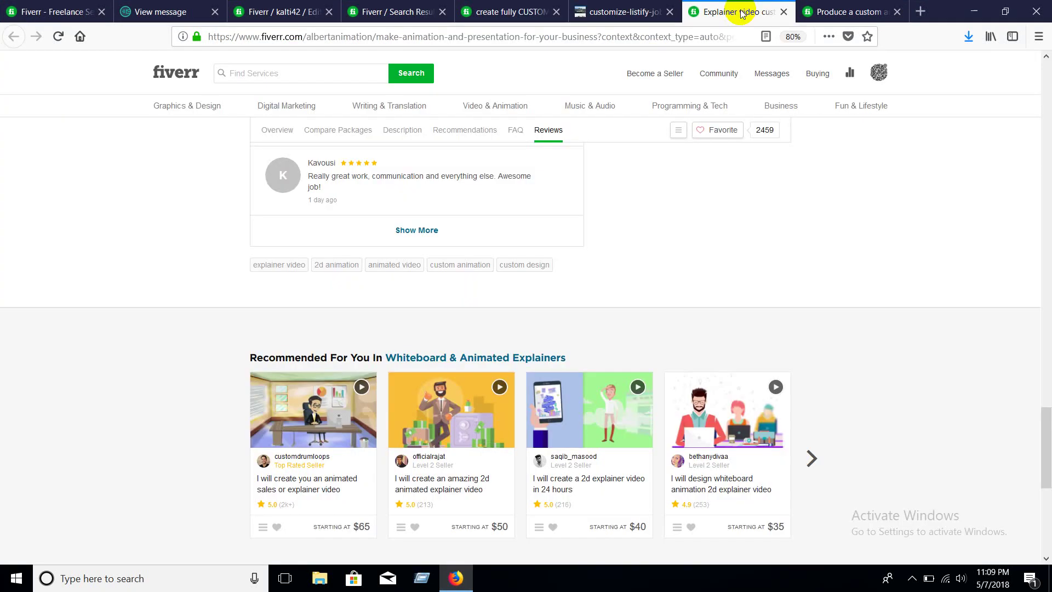
pyautogui.scroll(20, 495, 329)
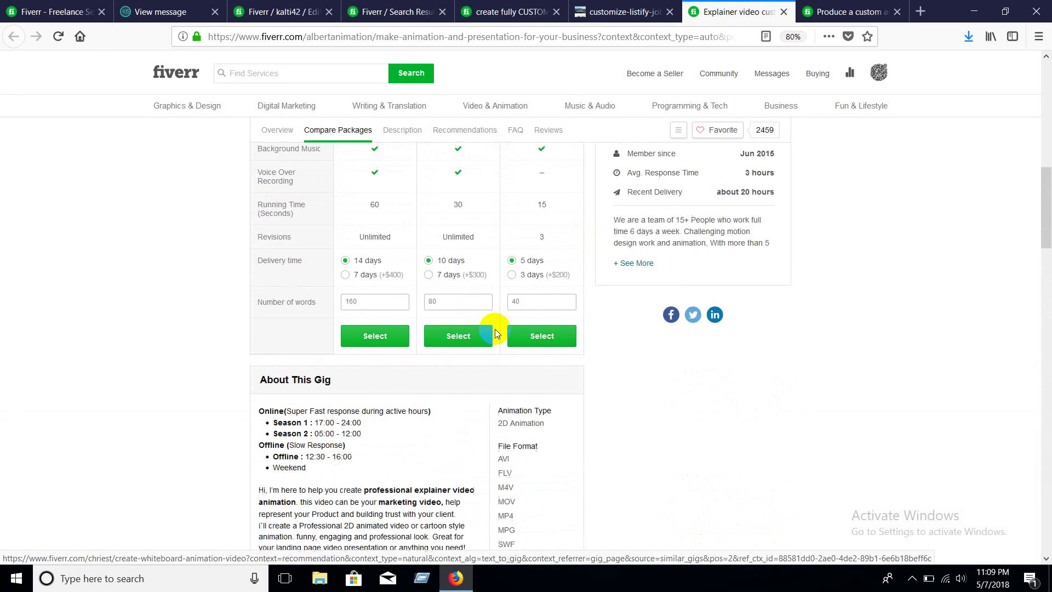
pyautogui.scroll(5, 494, 329)
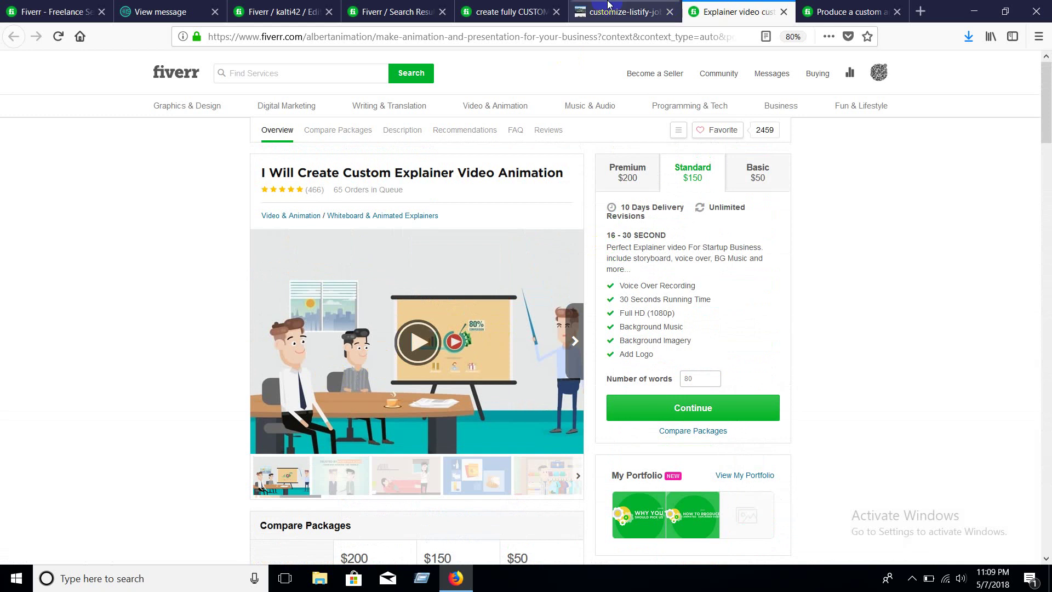
pyautogui.click(509, 11)
pyautogui.scroll(6, 550, 241)
pyautogui.scroll(15, 548, 262)
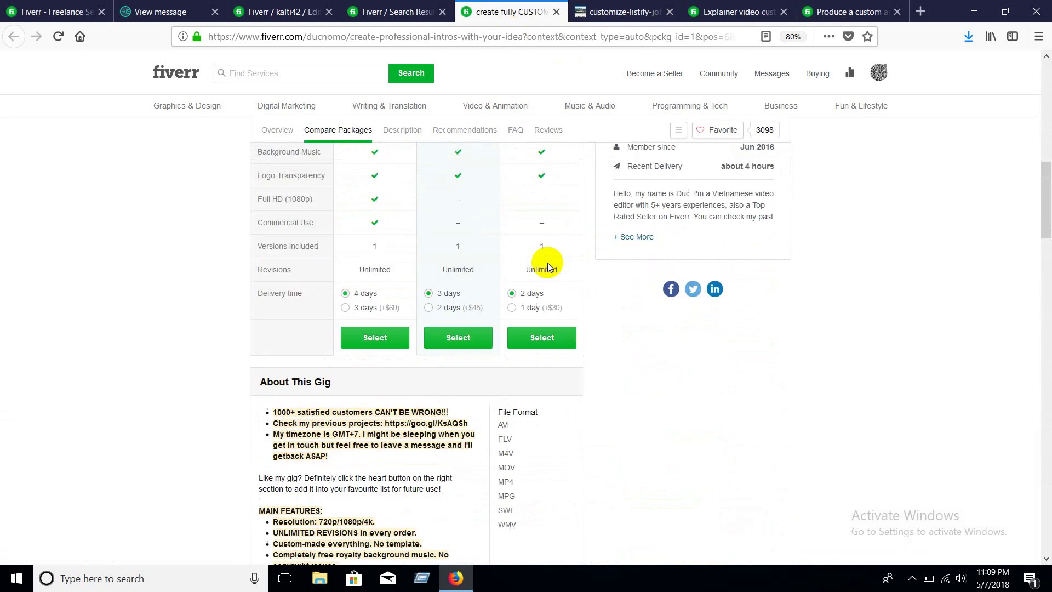
pyautogui.scroll(-3, 548, 262)
pyautogui.click(444, 6)
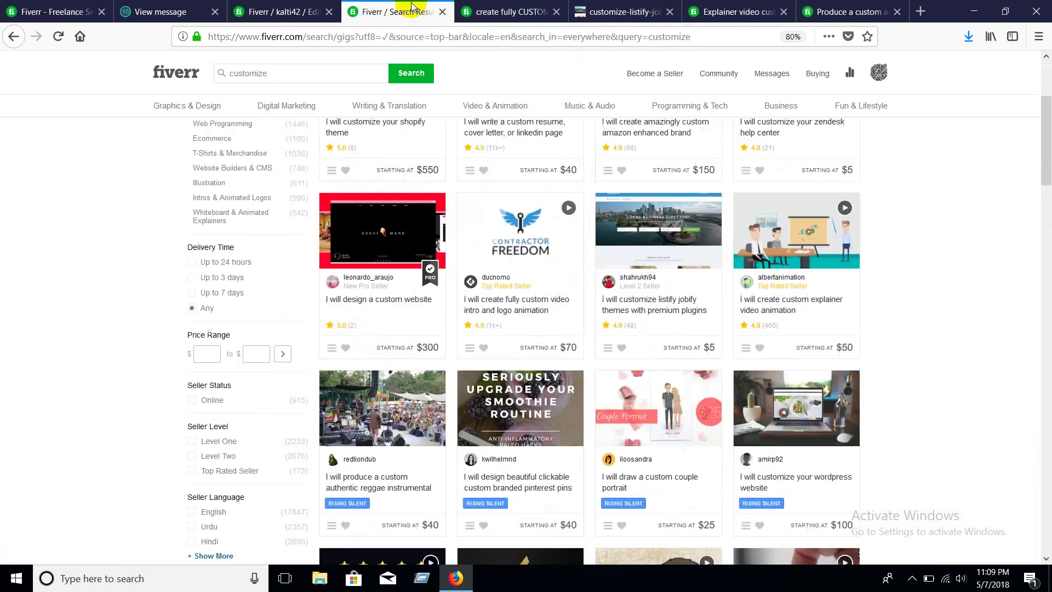
pyautogui.click(838, 12)
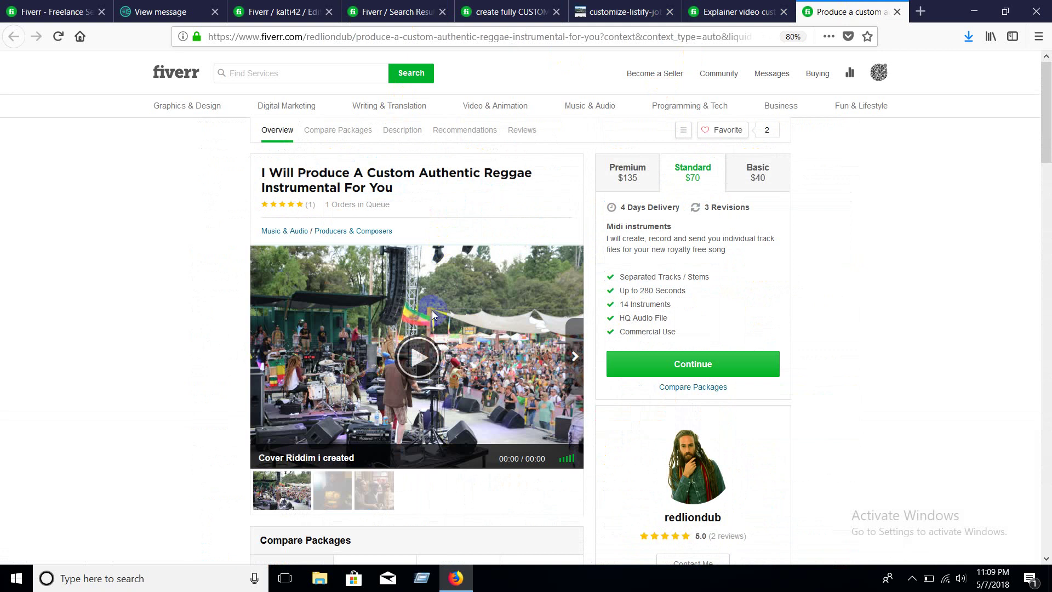
pyautogui.click(736, 11)
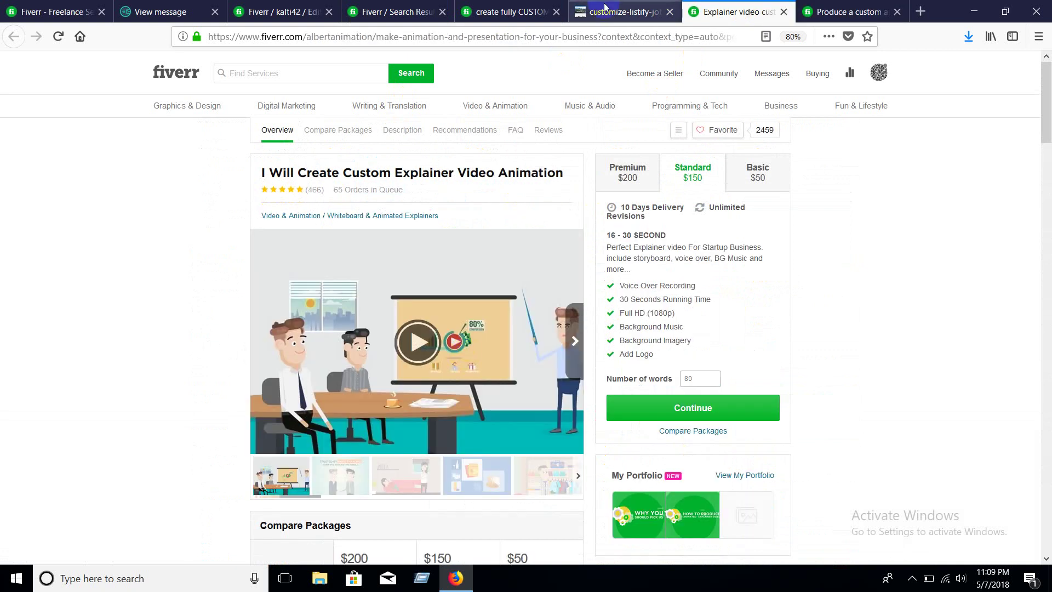
# Reopen the listify gig image full-size, then return to the kalti42 gig gallery editor.
pyautogui.click(623, 12)
pyautogui.click(14, 36)
pyautogui.click(94, 163)
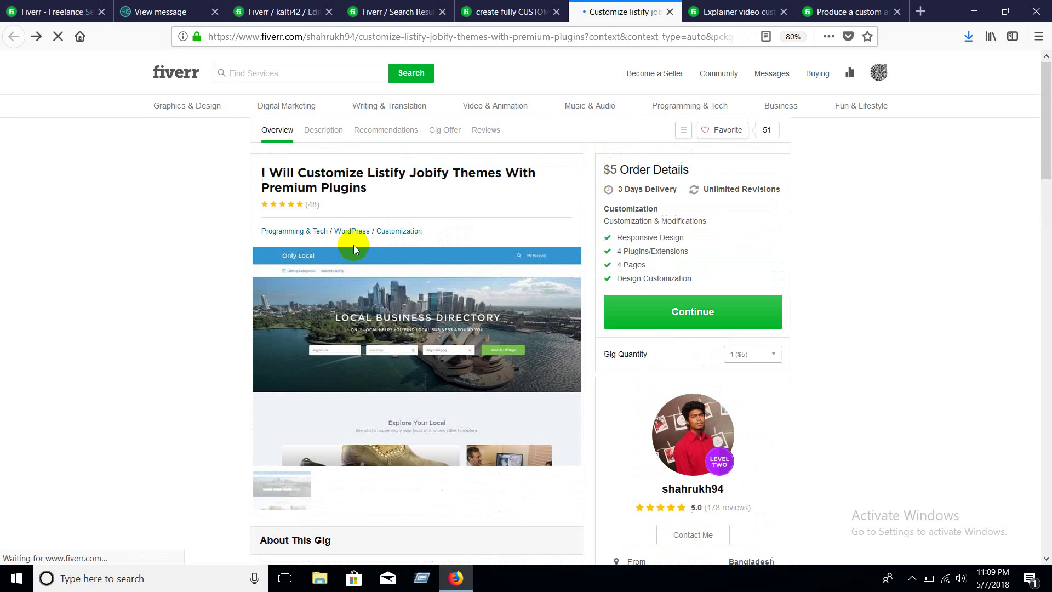
pyautogui.rightClick(384, 287)
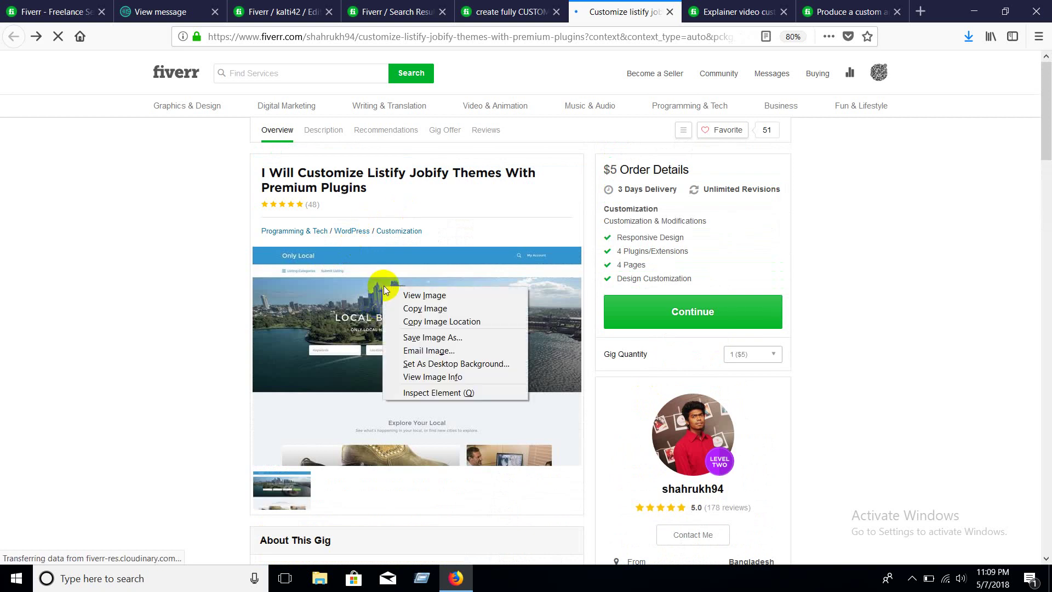
pyautogui.click(427, 296)
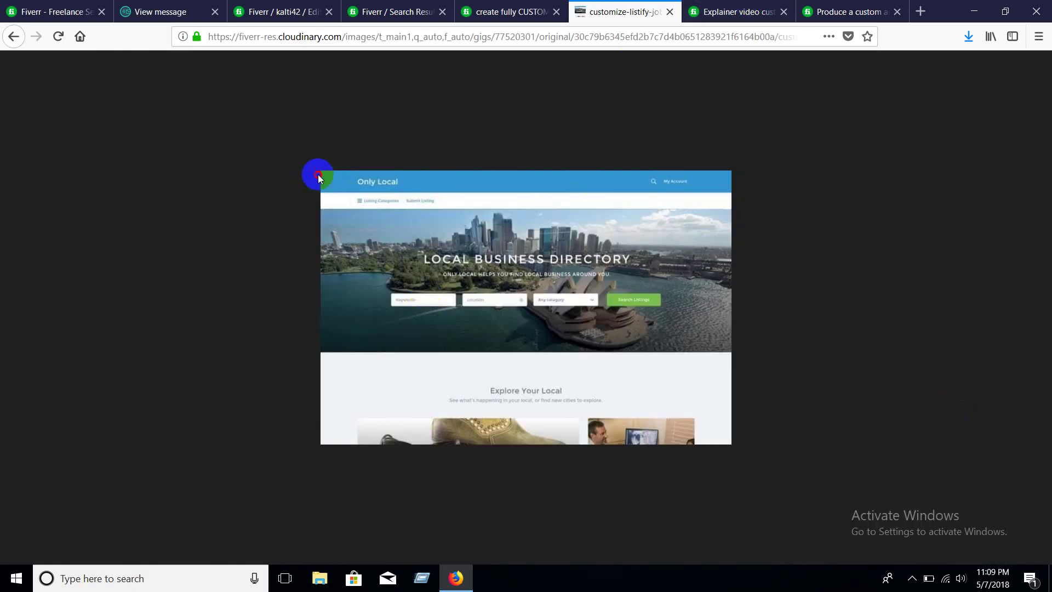
pyautogui.moveTo(315, 175); pyautogui.dragTo(729, 404)
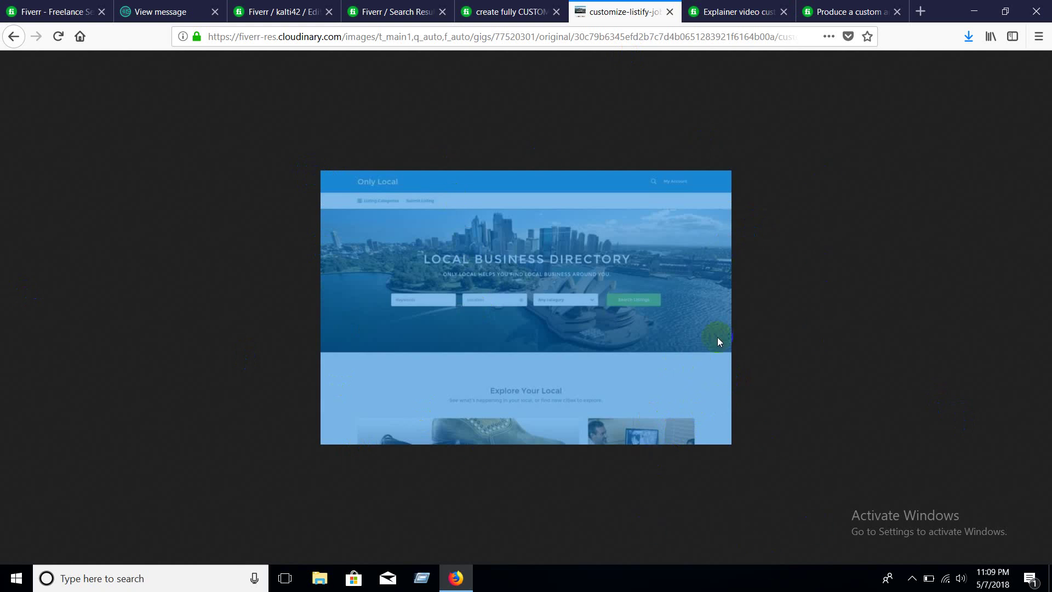
pyautogui.click(829, 315)
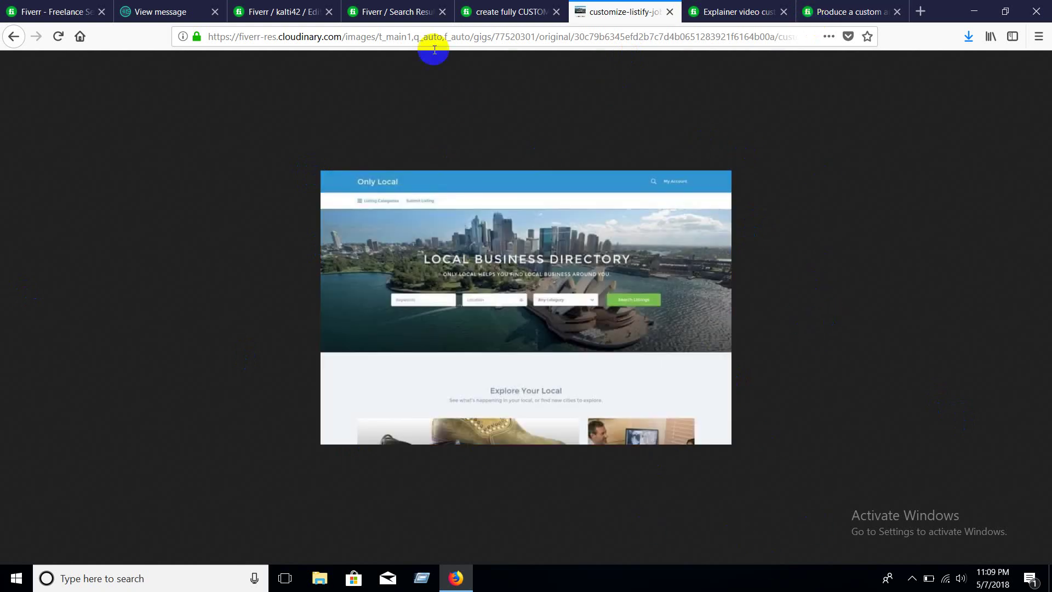
pyautogui.click(408, 11)
pyautogui.click(279, 10)
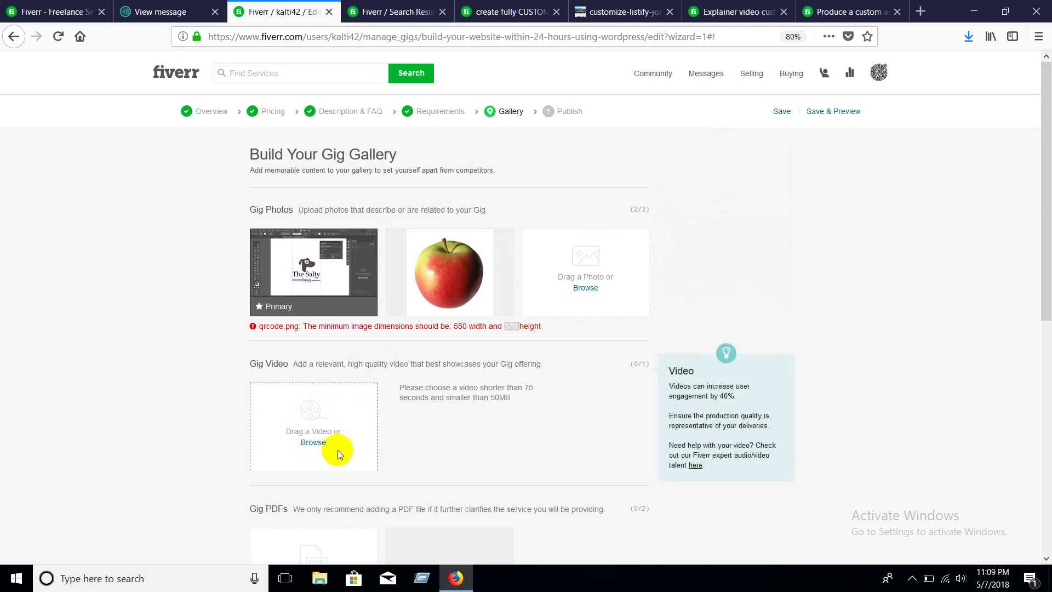
# Try dragging the apple thumbnail onto the Primary slot, leaving the screenshot first and apple second.
pyautogui.scroll(-2, 469, 458)
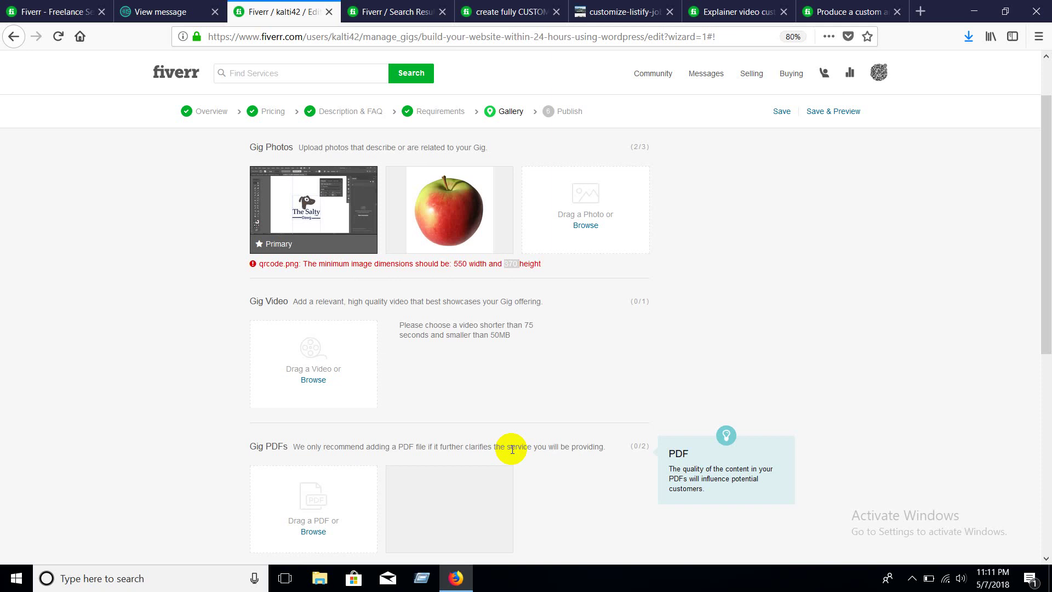
pyautogui.scroll(-4, 512, 449)
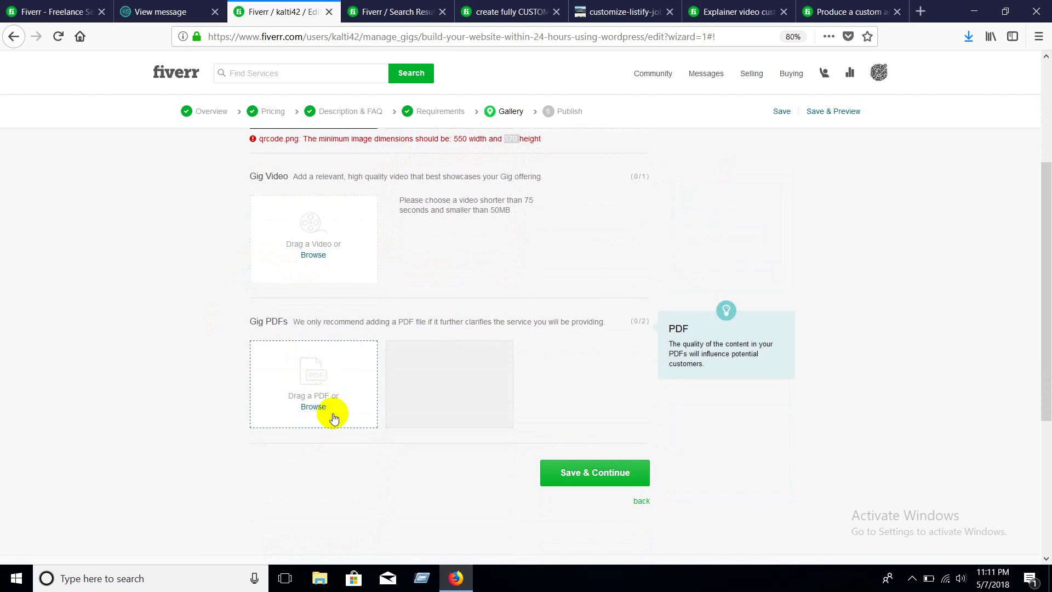
pyautogui.scroll(6, 362, 415)
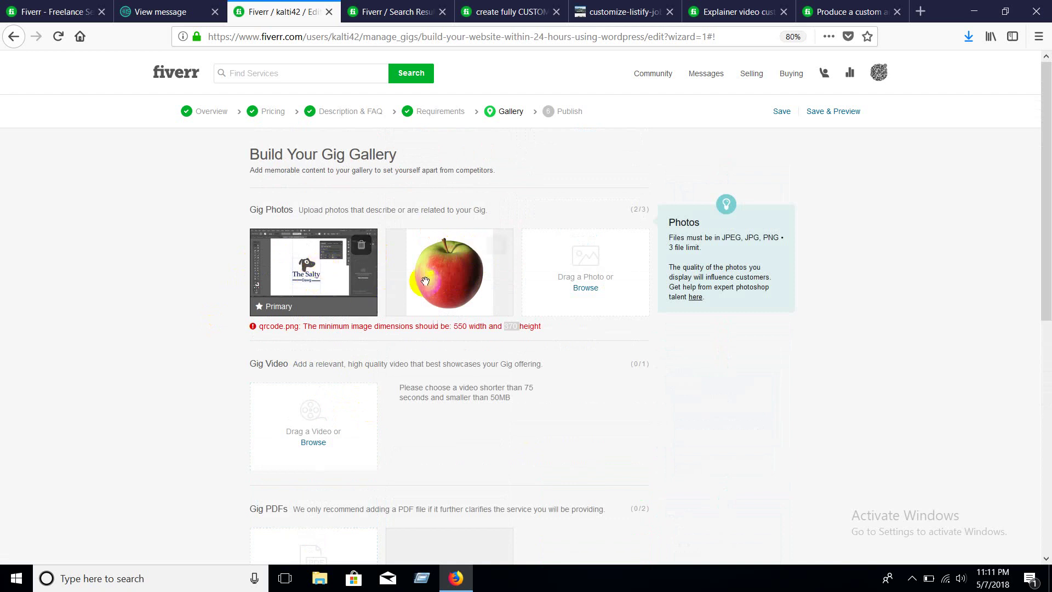
pyautogui.moveTo(445, 267); pyautogui.dragTo(296, 284)
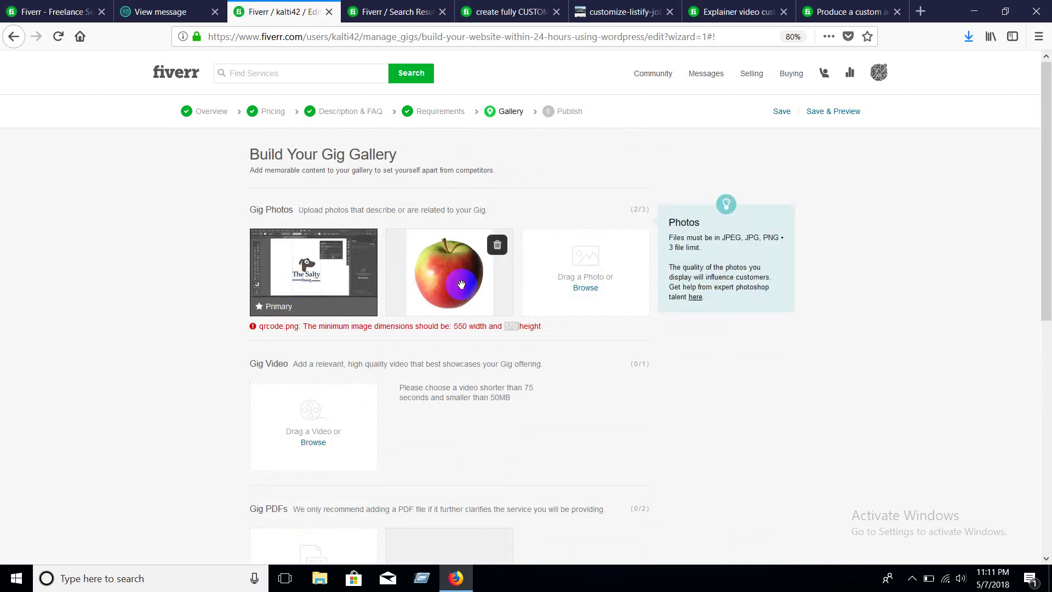
pyautogui.moveTo(460, 283); pyautogui.dragTo(573, 294)
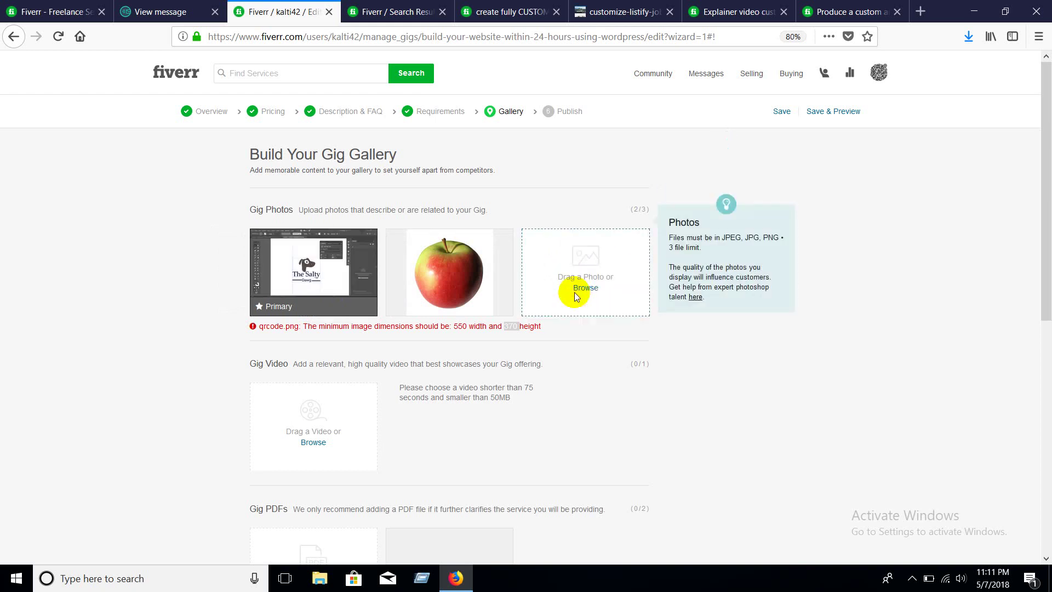
pyautogui.click(589, 337)
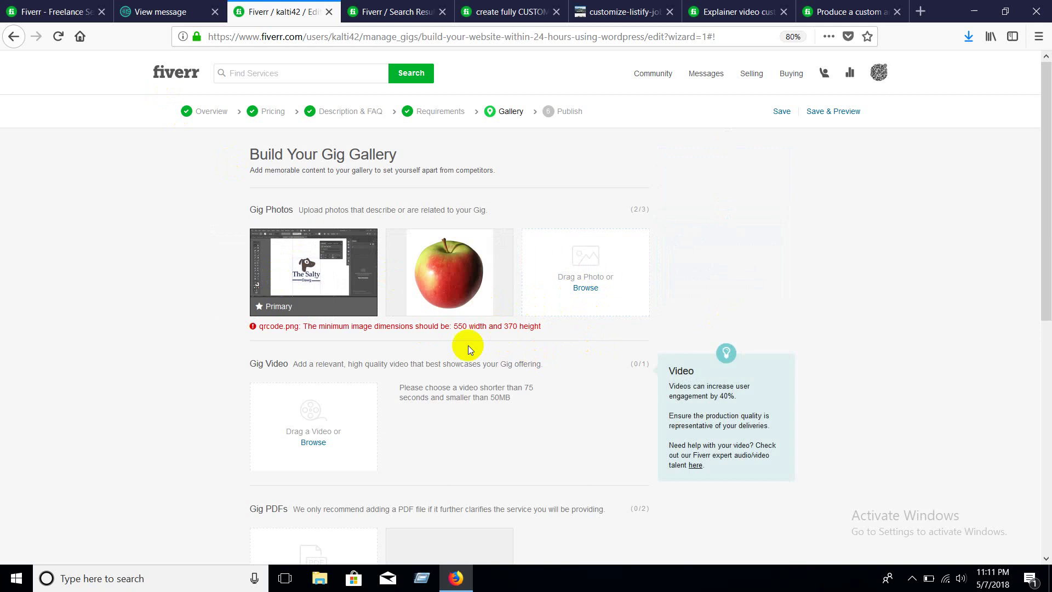
# Upload another Salty Dawg screenshot from the Desktop as the third gig photo.
pyautogui.click(585, 288)
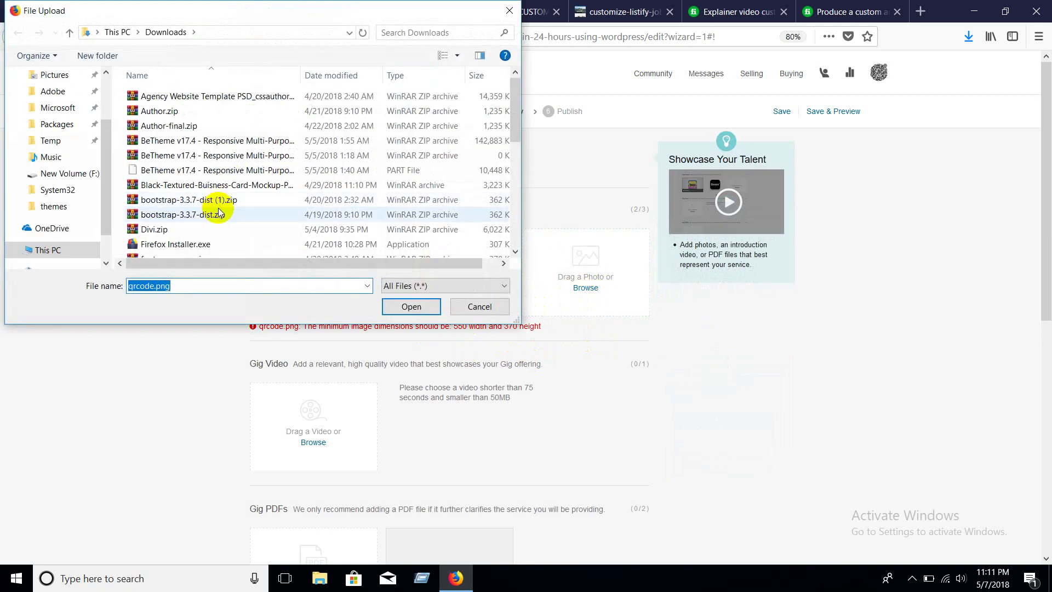
pyautogui.scroll(-5, 193, 237)
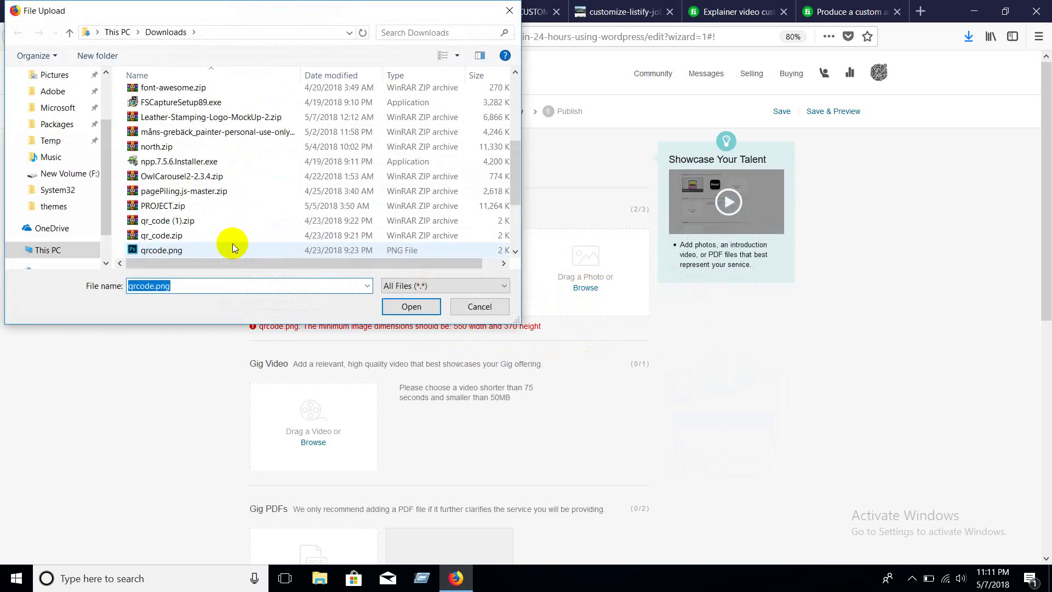
pyautogui.scroll(-2, 233, 248)
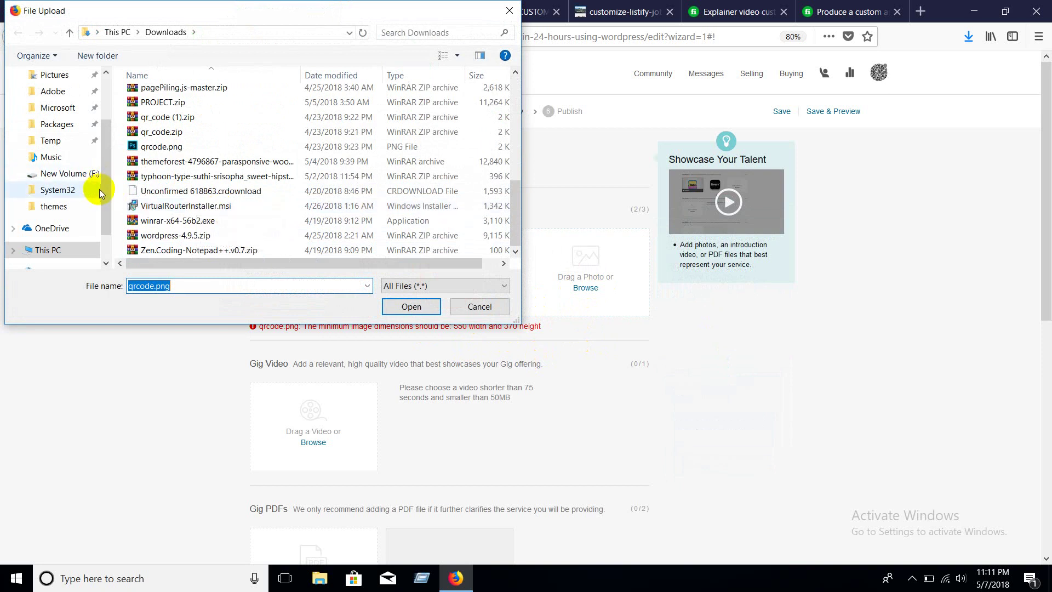
pyautogui.scroll(2, 83, 164)
pyautogui.click(69, 102)
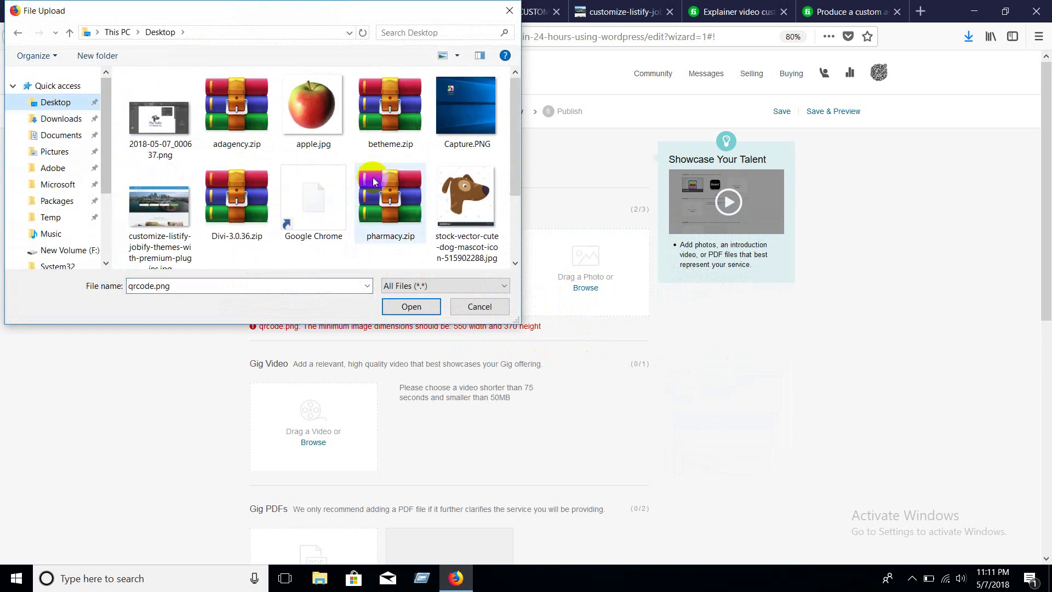
pyautogui.click(164, 121)
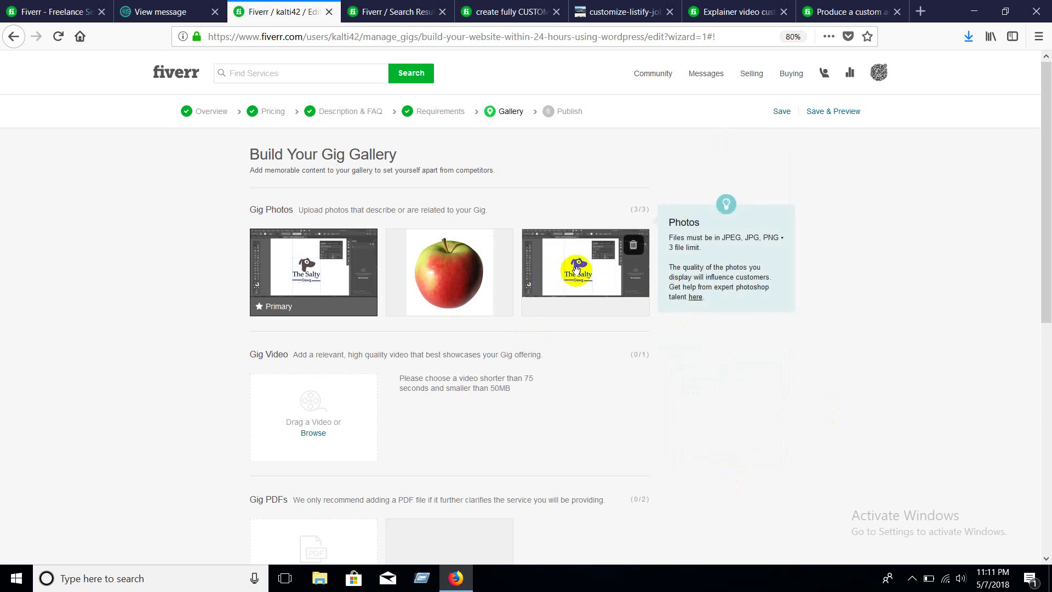
pyautogui.moveTo(564, 263); pyautogui.dragTo(254, 277)
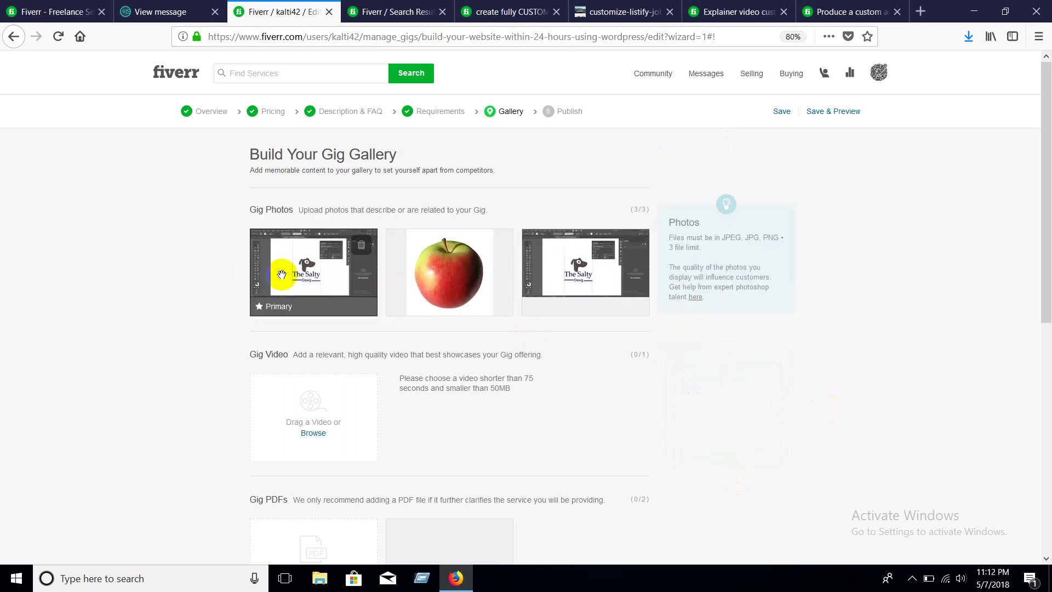
# Drag the gallery thumbnails until apple sits in the Primary slot ahead of both screenshots.
pyautogui.moveTo(465, 274); pyautogui.dragTo(299, 277)
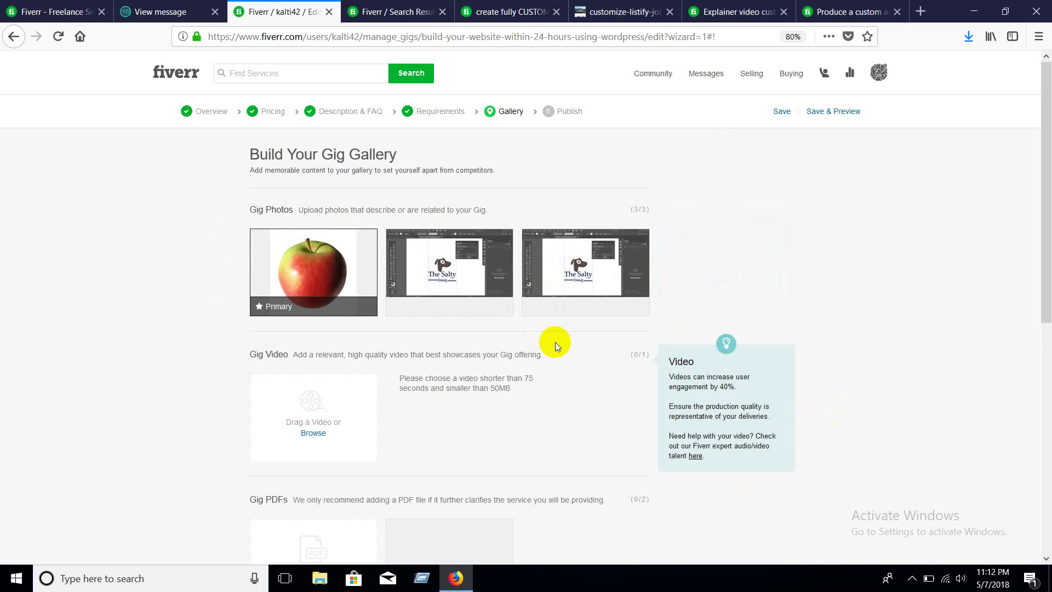
pyautogui.moveTo(277, 290); pyautogui.dragTo(599, 265)
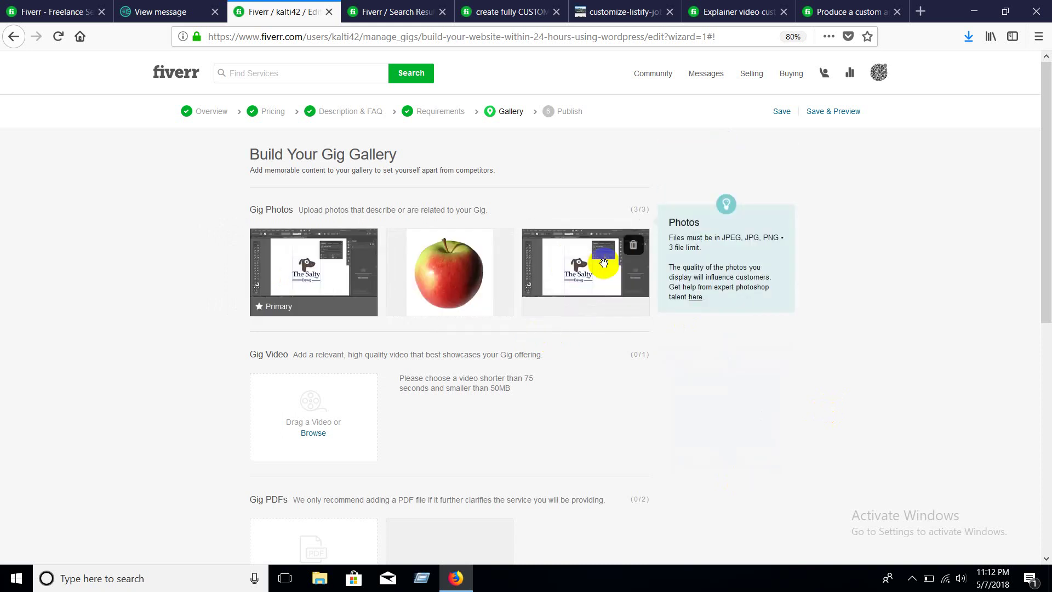
pyautogui.moveTo(464, 274); pyautogui.dragTo(652, 275)
pyautogui.moveTo(570, 276); pyautogui.dragTo(437, 278)
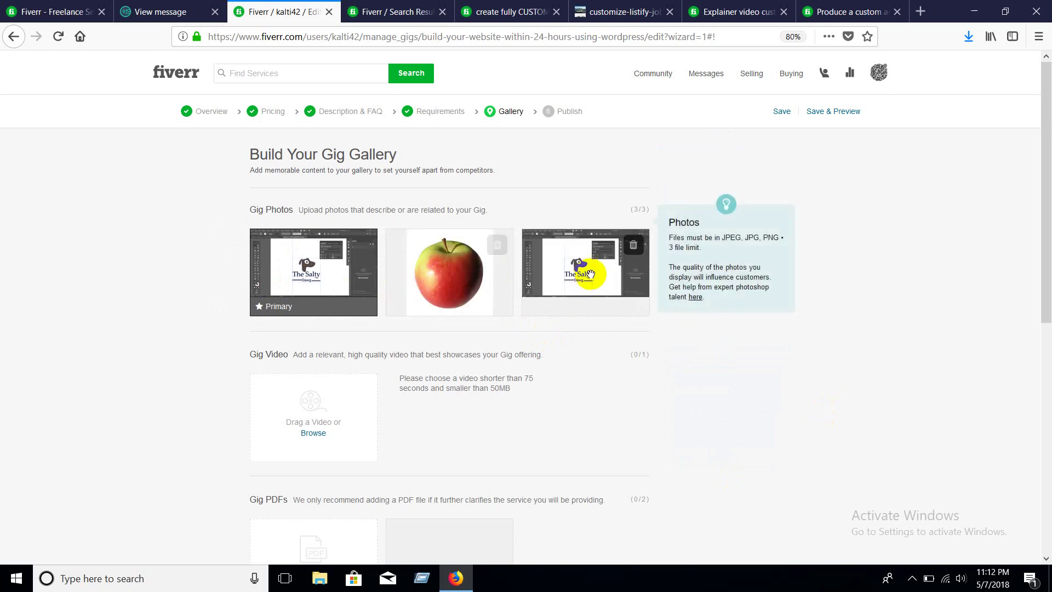
pyautogui.moveTo(586, 270); pyautogui.dragTo(326, 272)
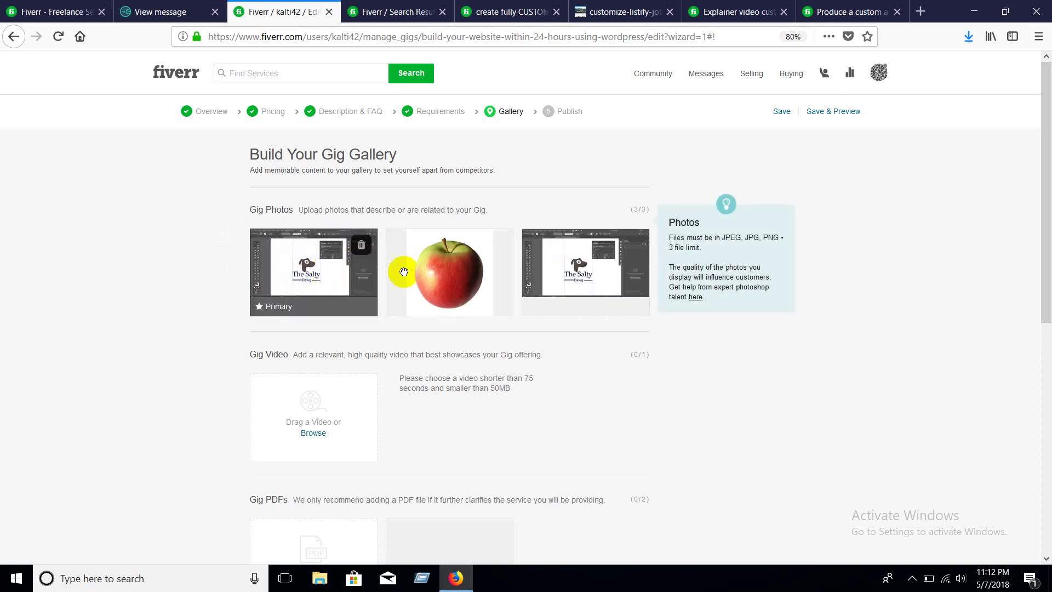
pyautogui.moveTo(447, 272); pyautogui.dragTo(286, 280)
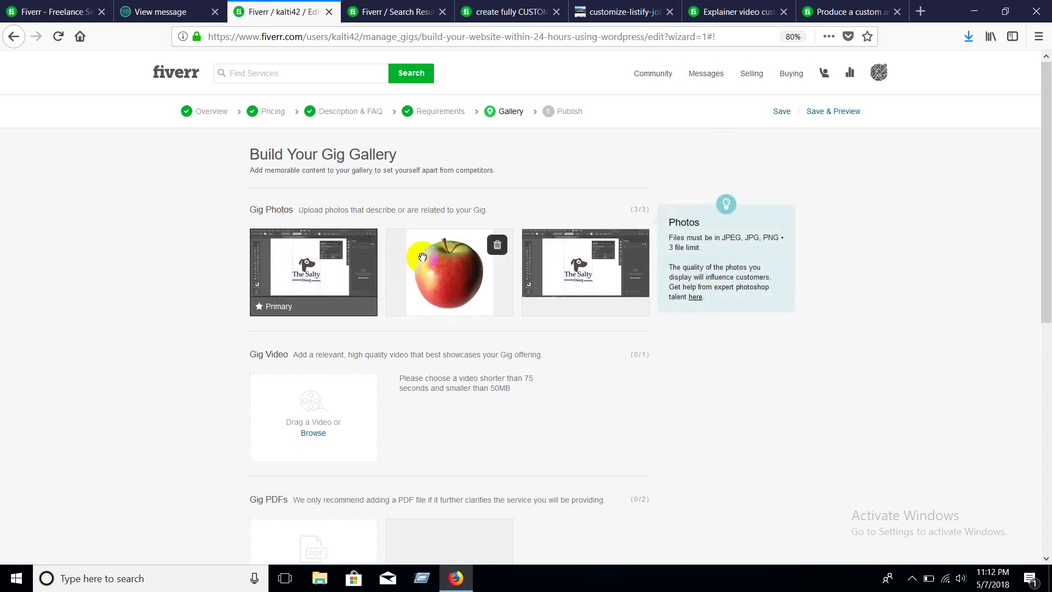
pyautogui.moveTo(418, 254); pyautogui.dragTo(291, 256)
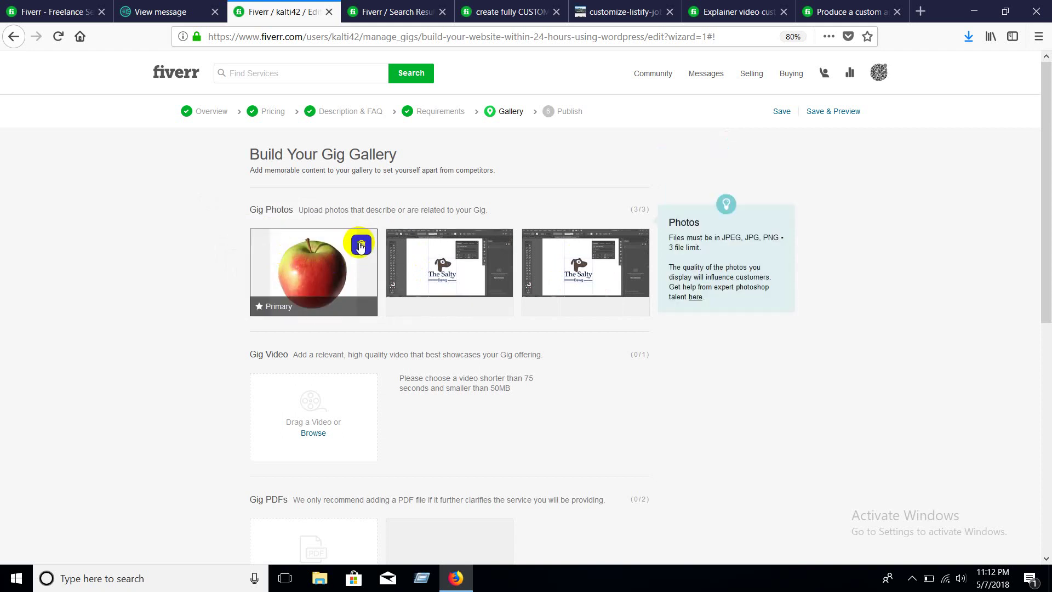
pyautogui.moveTo(418, 254)
pyautogui.scroll(-5, 501, 266)
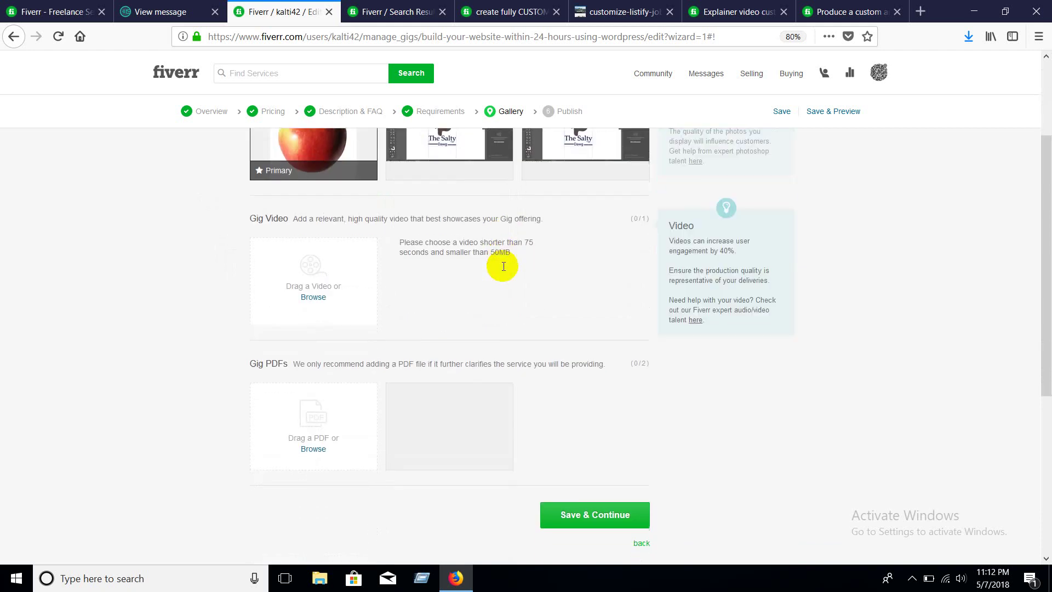
# Save the three-photo gallery and start phone verification from the Publish page.
pyautogui.click(593, 340)
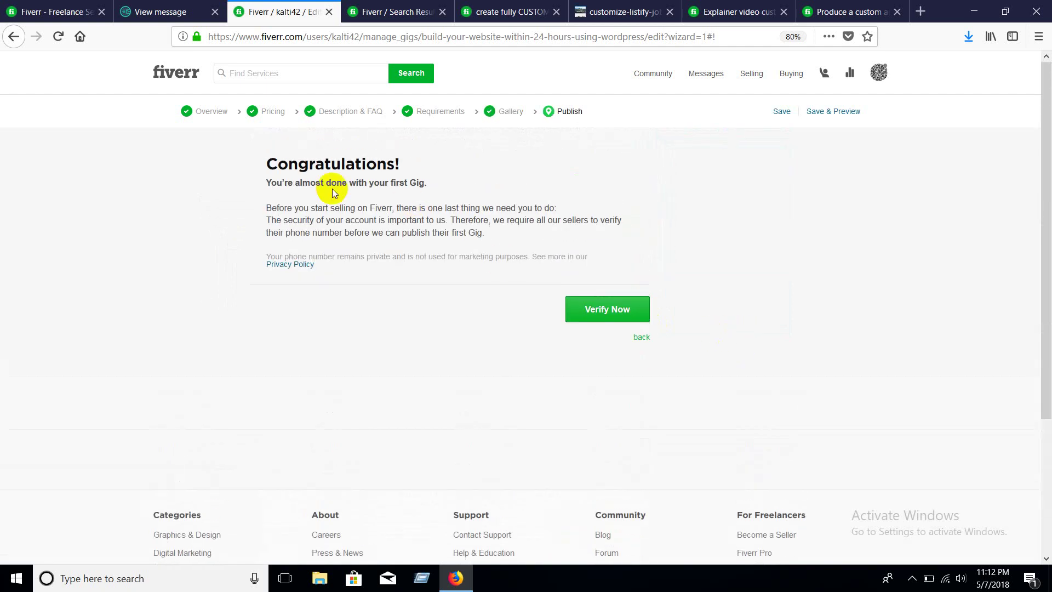
pyautogui.click(600, 315)
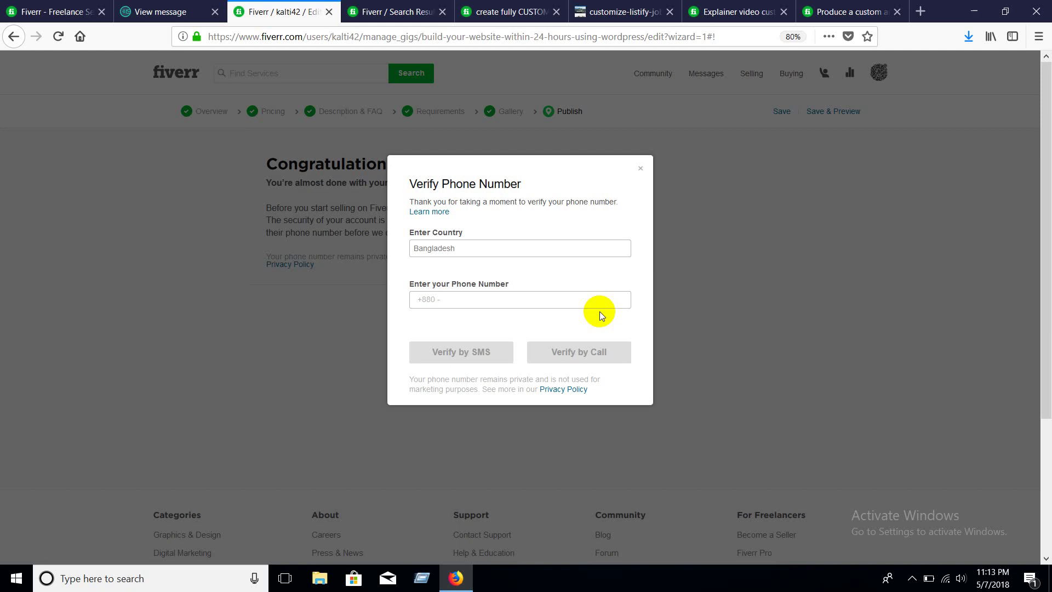
# Choose Bangladesh as the country, enter the phone number, and request the code by SMS.
pyautogui.click(565, 247)
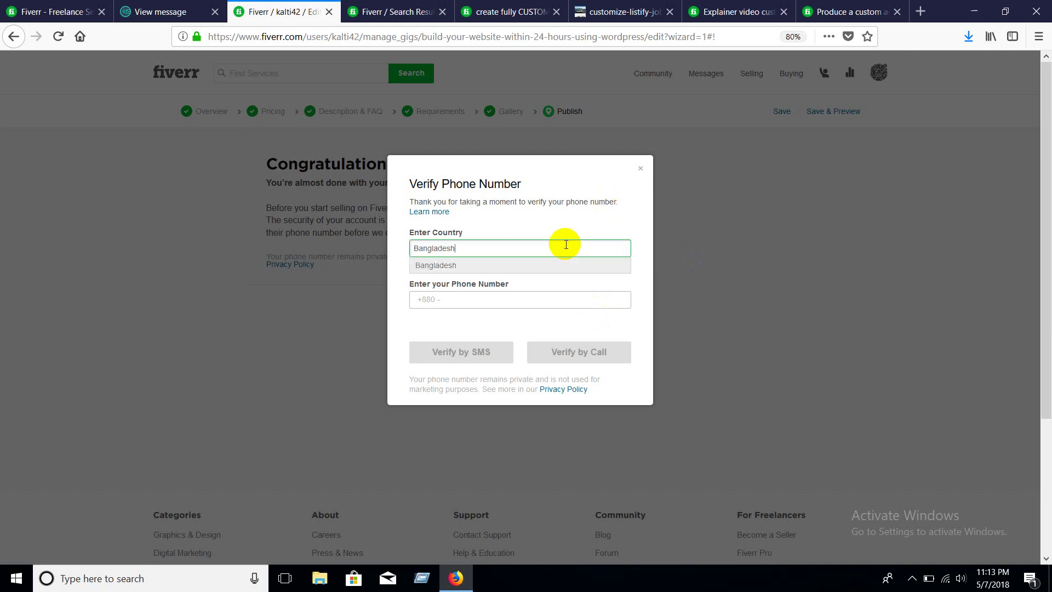
pyautogui.click(490, 266)
pyautogui.click(480, 298)
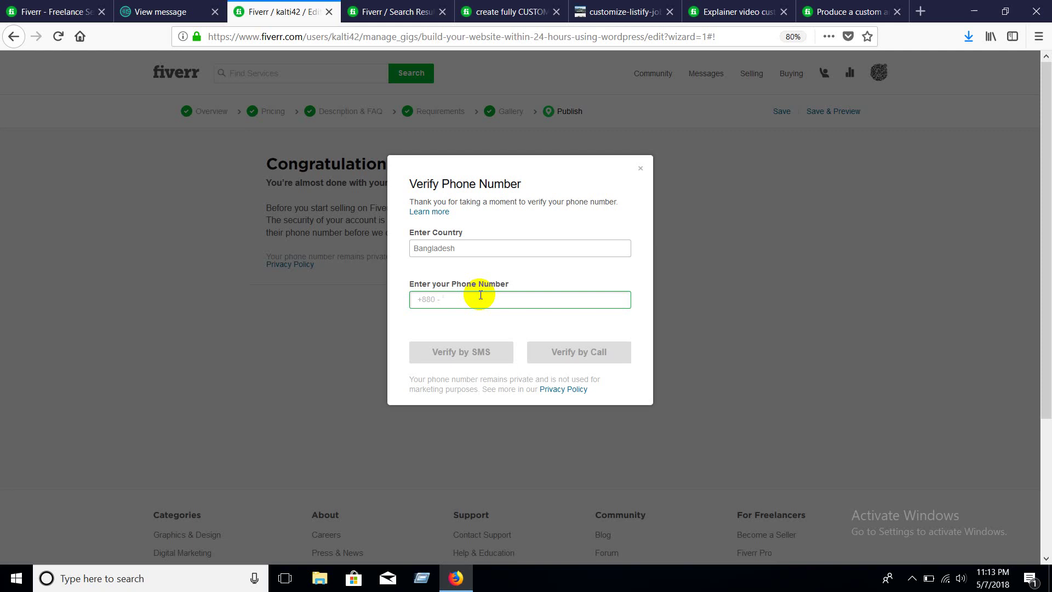
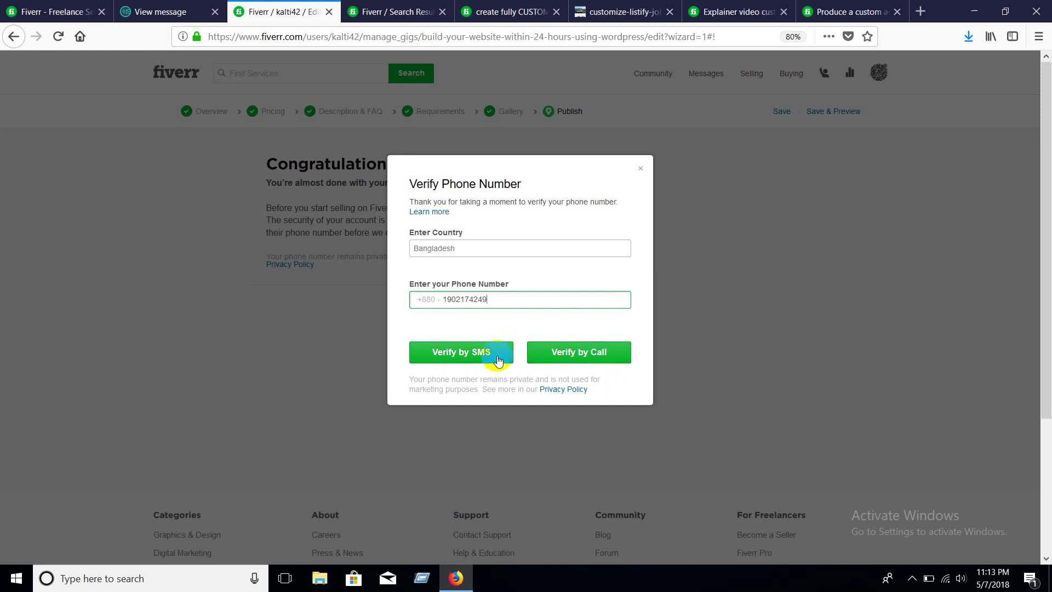
pyautogui.click(468, 353)
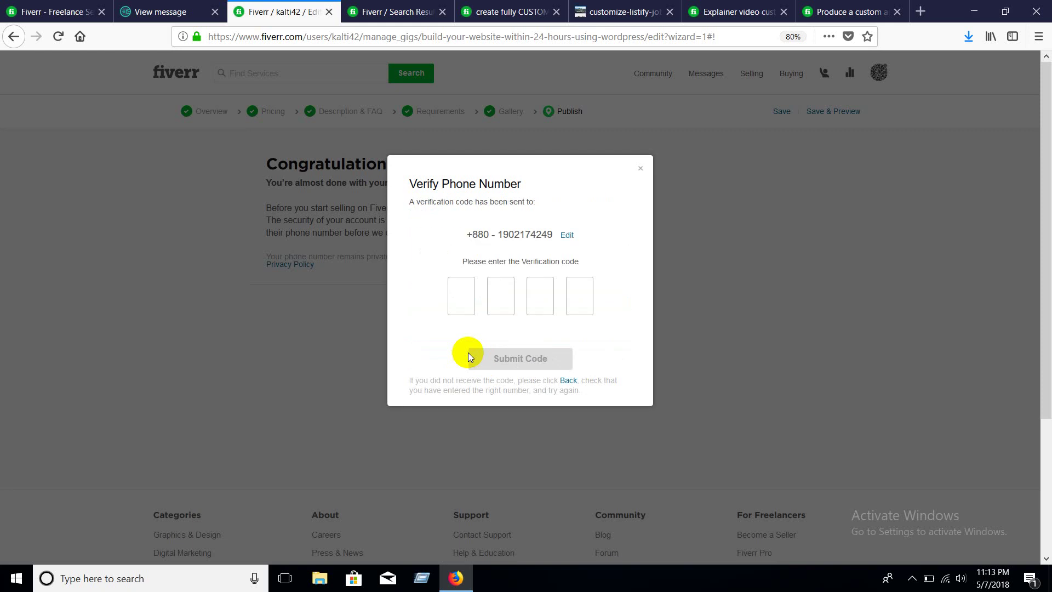
# Enter the four-digit SMS verification code, submit it, and continue to the security question.
pyautogui.click(461, 292)
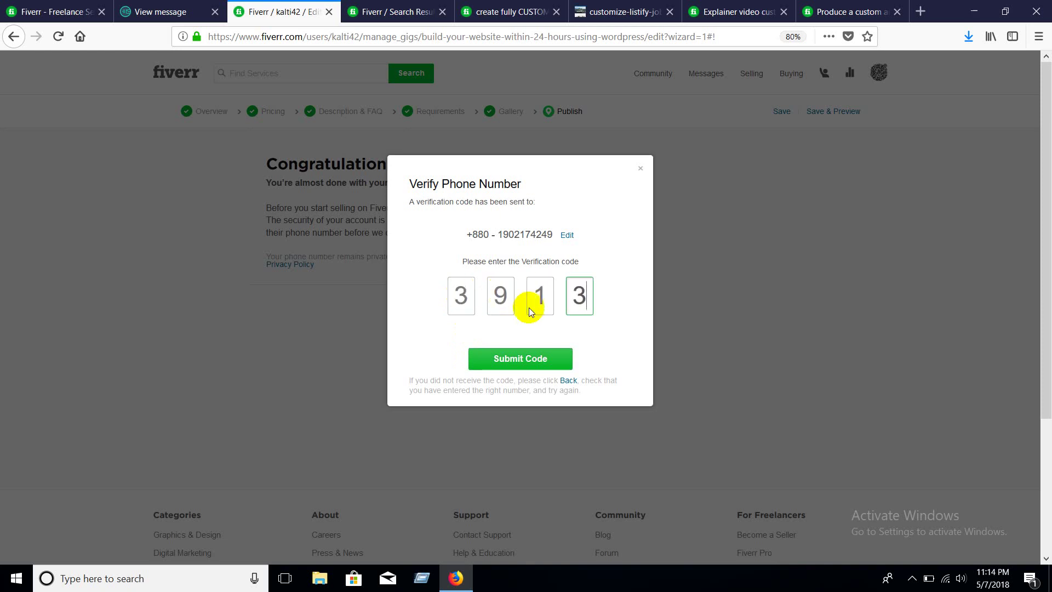
pyautogui.click(553, 362)
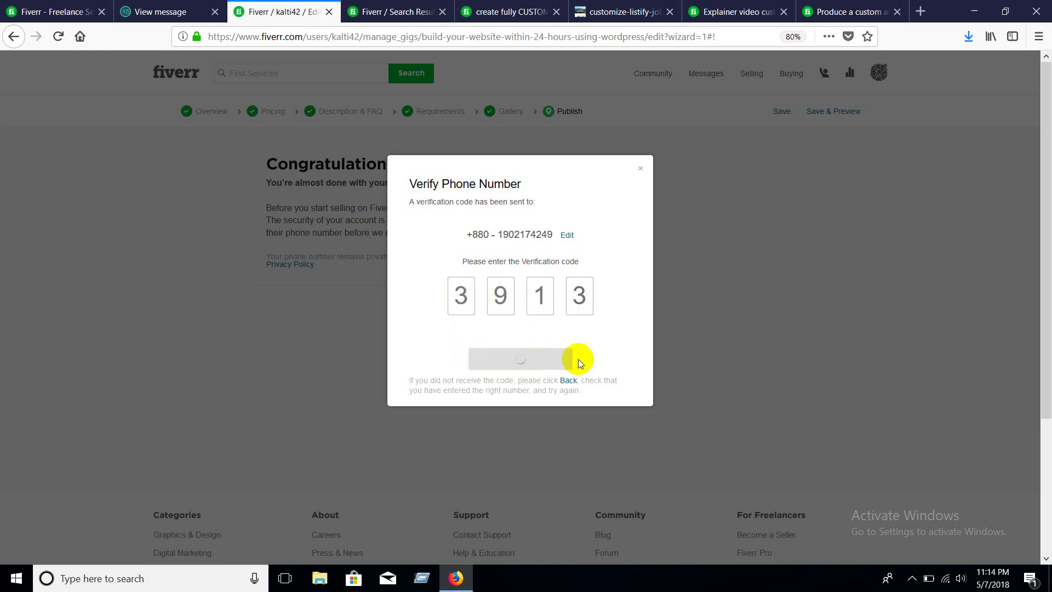
pyautogui.click(524, 282)
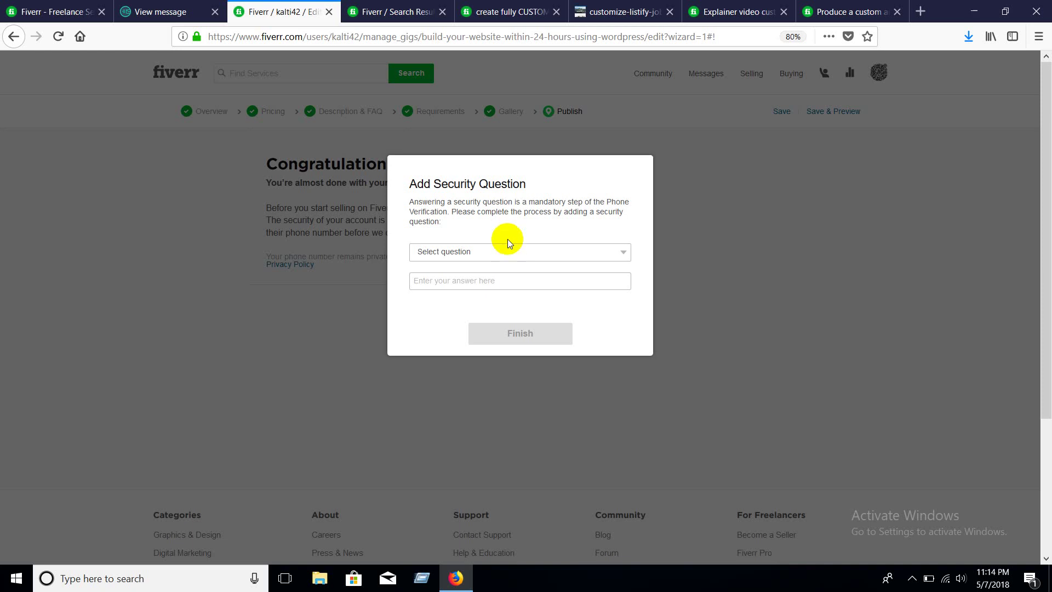
# Pick the first-pet security question, type its answer, and finish phone verification.
pyautogui.click(507, 249)
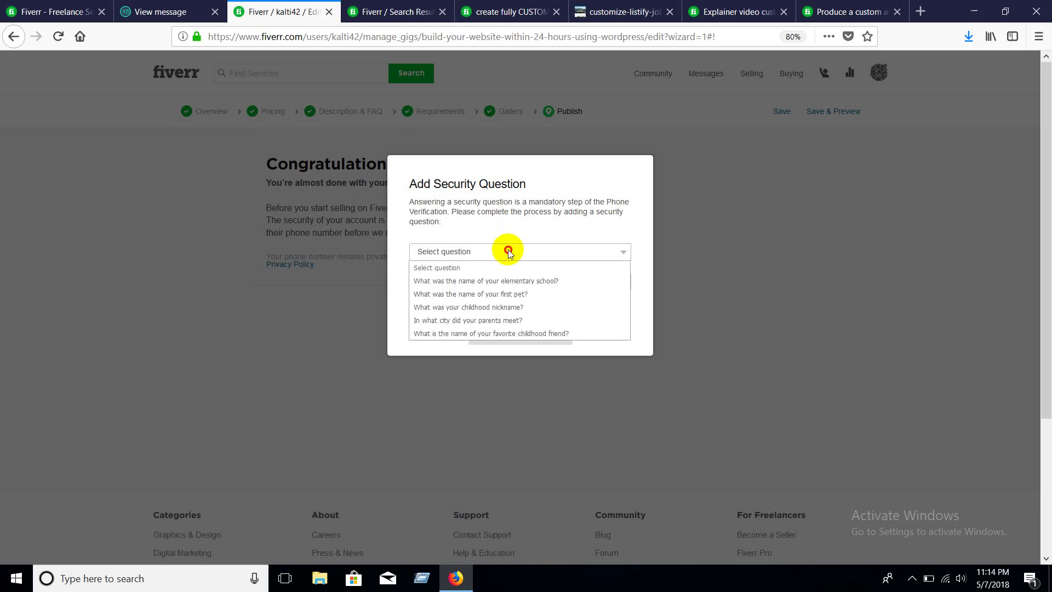
pyautogui.click(502, 296)
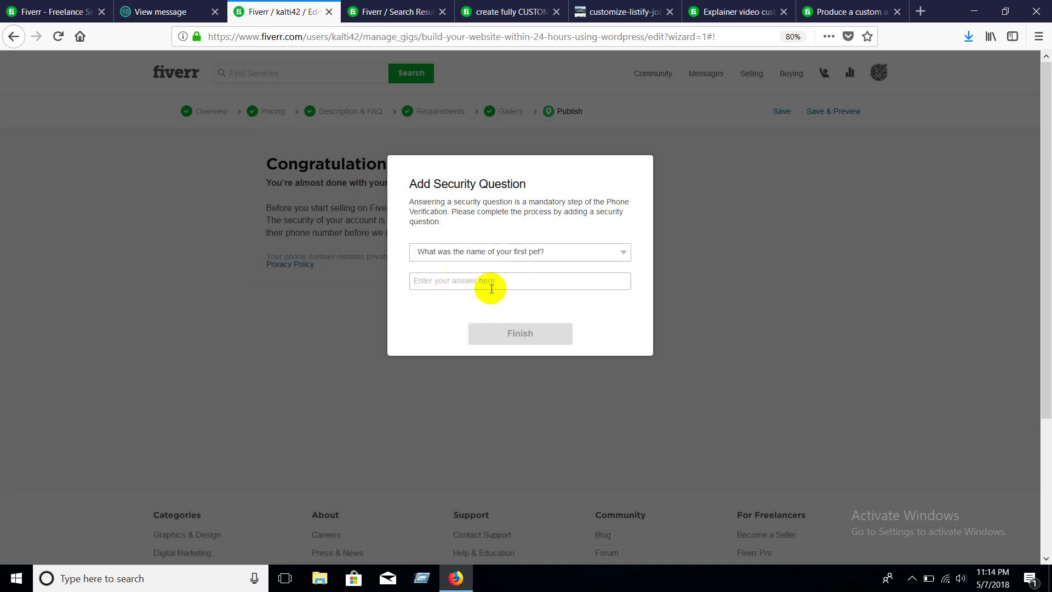
pyautogui.click(497, 284)
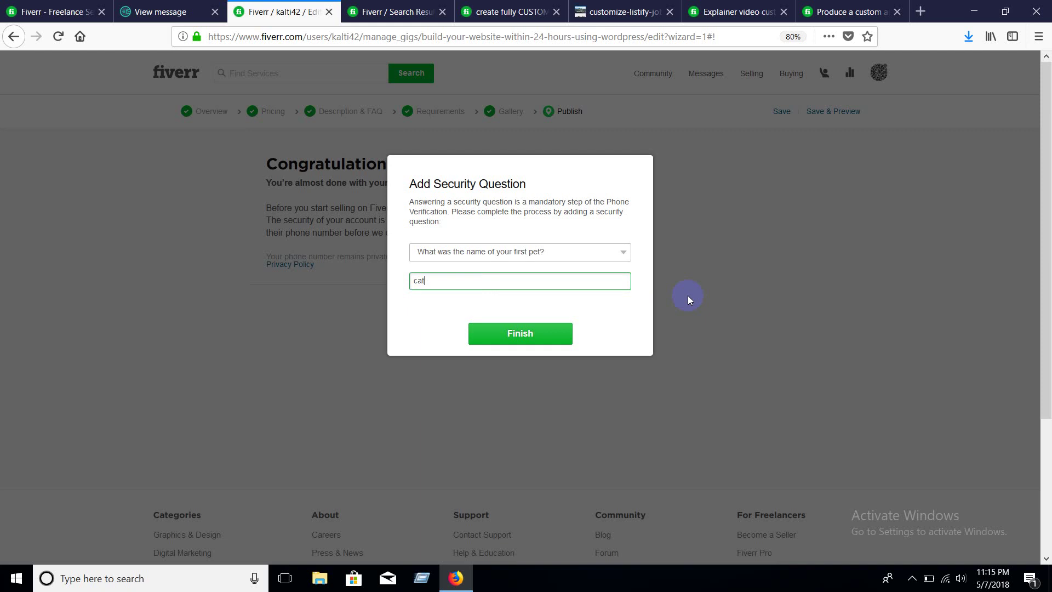
pyautogui.click(551, 335)
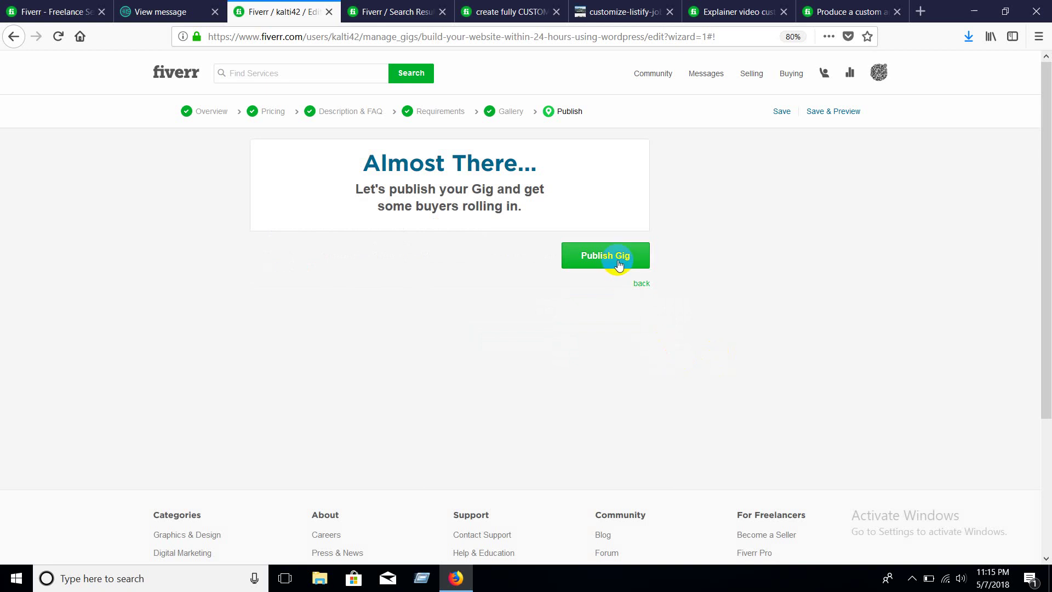
# Publish the WordPress gig and move from the confirmation page to the gigs list.
pyautogui.click(616, 263)
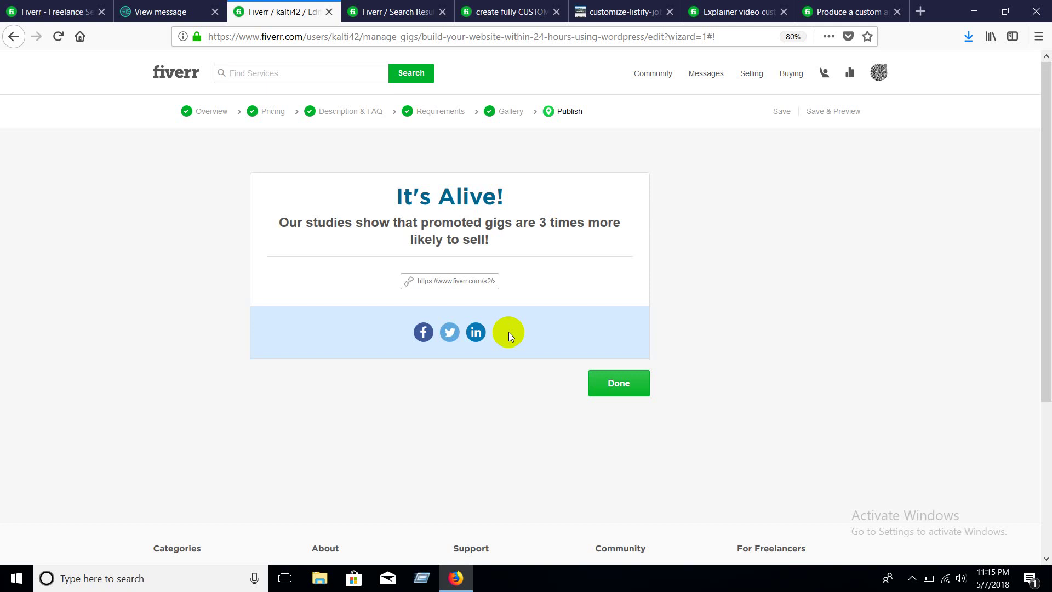
pyautogui.click(604, 382)
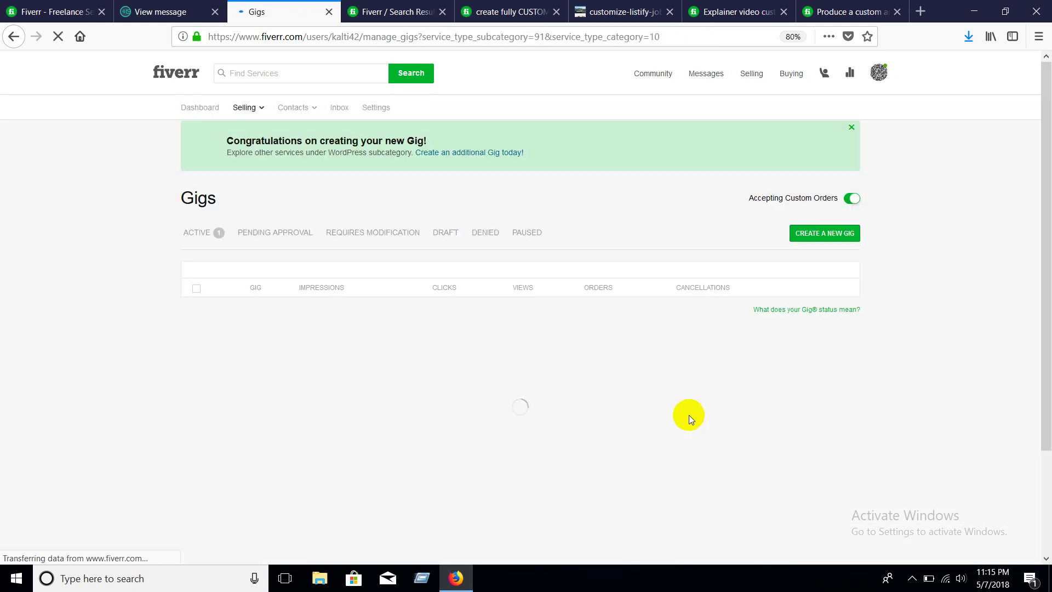
# Close the five leftover search-result and research tabs.
pyautogui.click(430, 12)
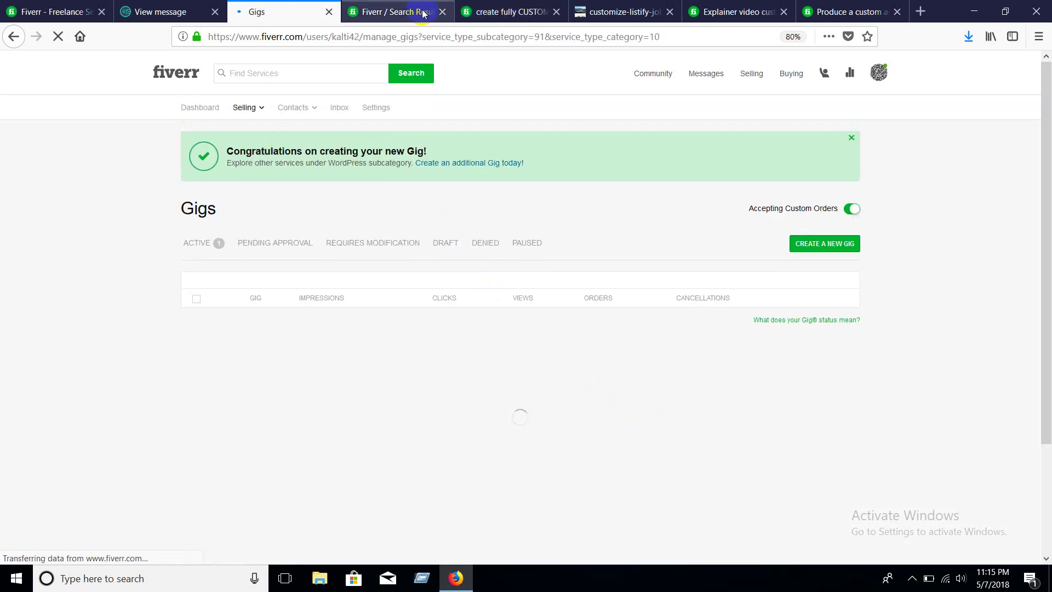
pyautogui.click(442, 13)
pyautogui.click(442, 13)
pyautogui.click(442, 12)
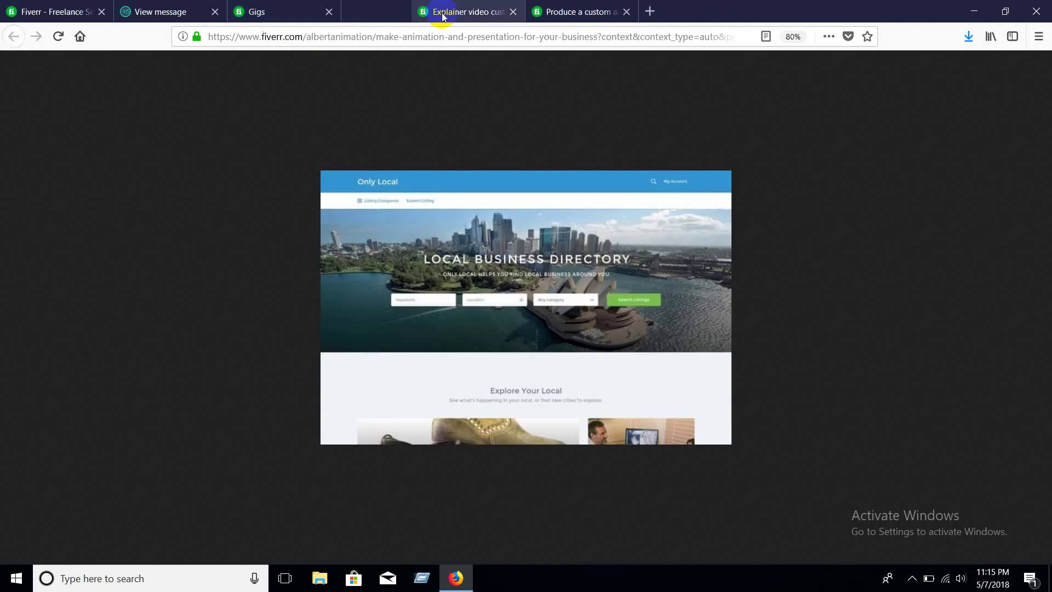
pyautogui.click(442, 13)
pyautogui.click(442, 12)
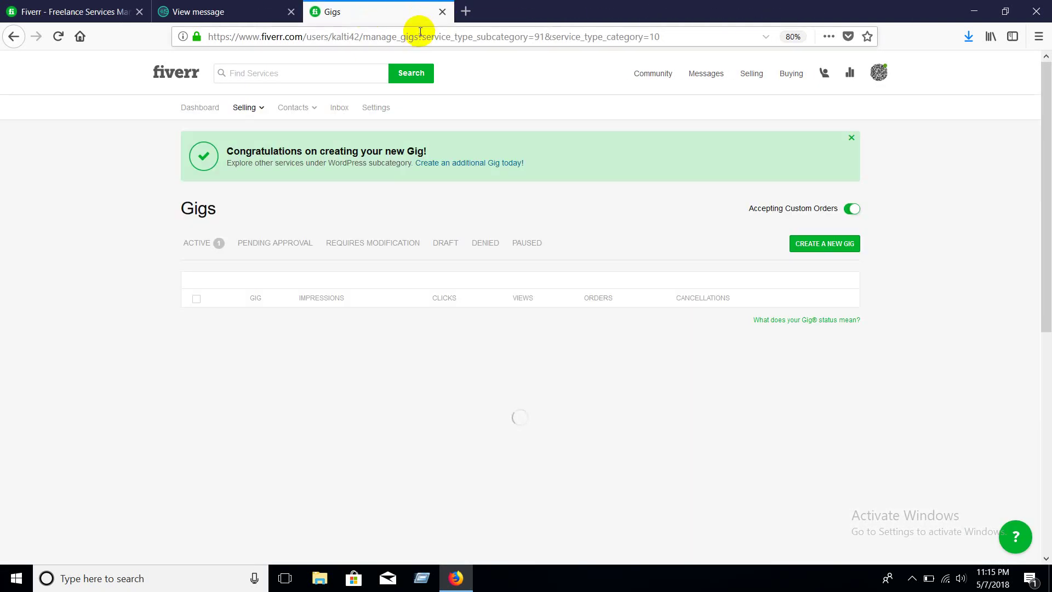
pyautogui.click(418, 36)
pyautogui.write('fiverr.com/')
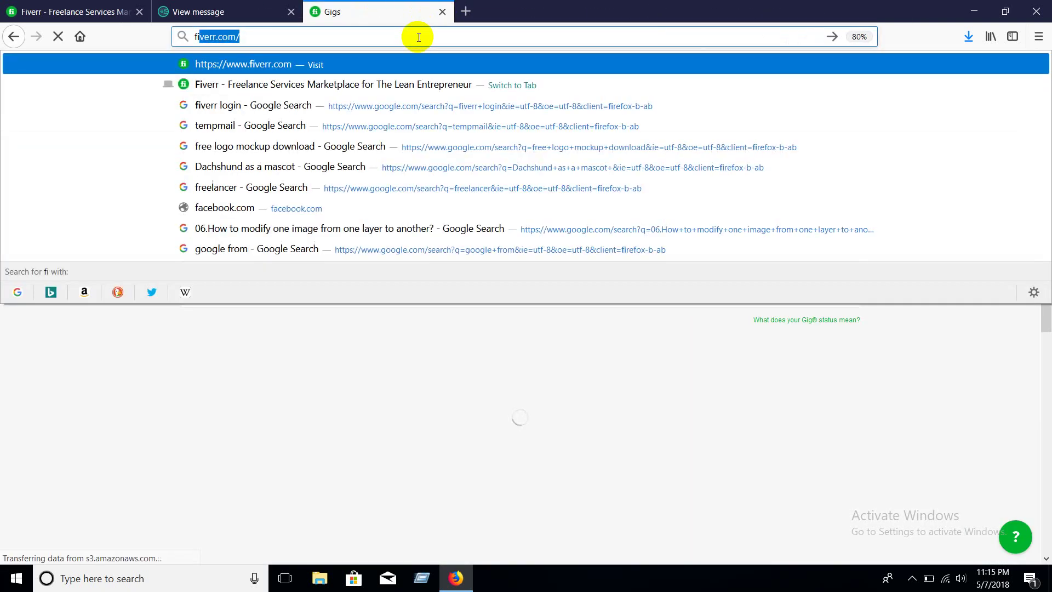
pyautogui.press('Right')
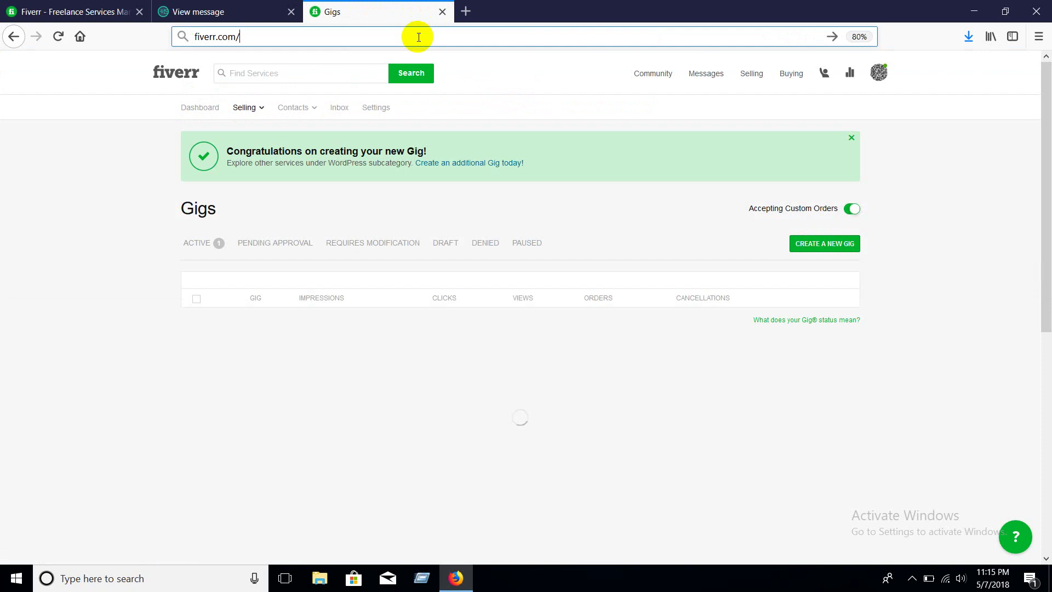
pyautogui.write('ka')
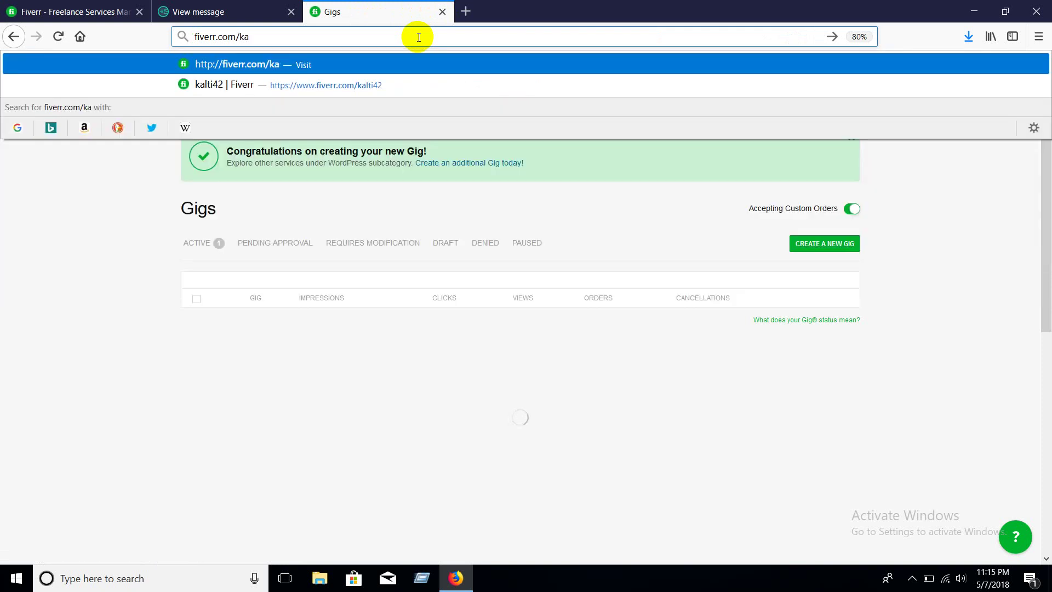
pyautogui.write('lti42')
pyautogui.press('Return')
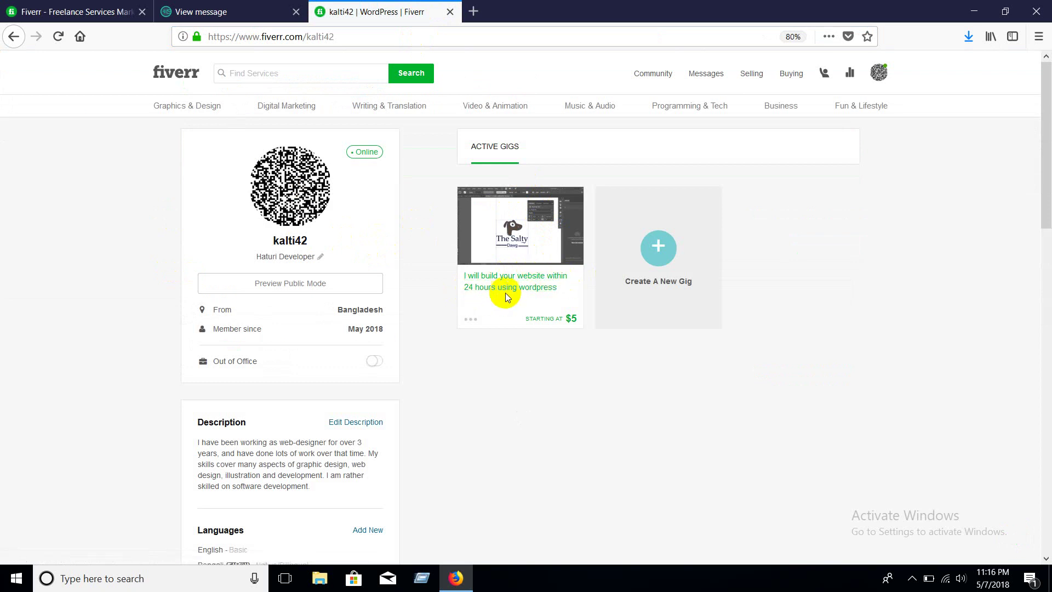
# Open the live gig and review its Premium $200, Standard $30, Basic $5 packages and FAQ answer.
pyautogui.click(523, 289)
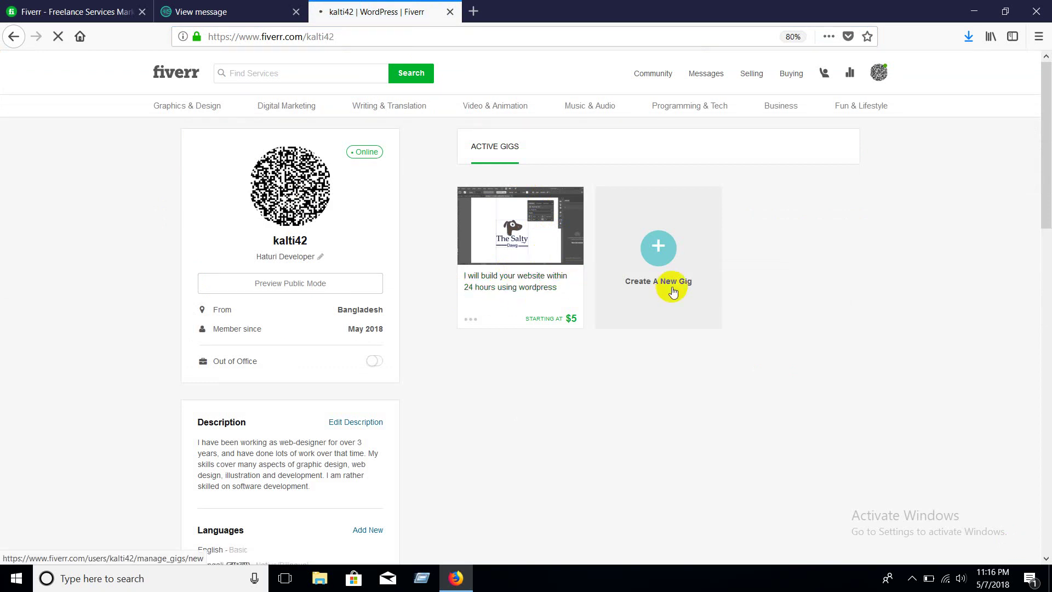
pyautogui.scroll(-4, 429, 265)
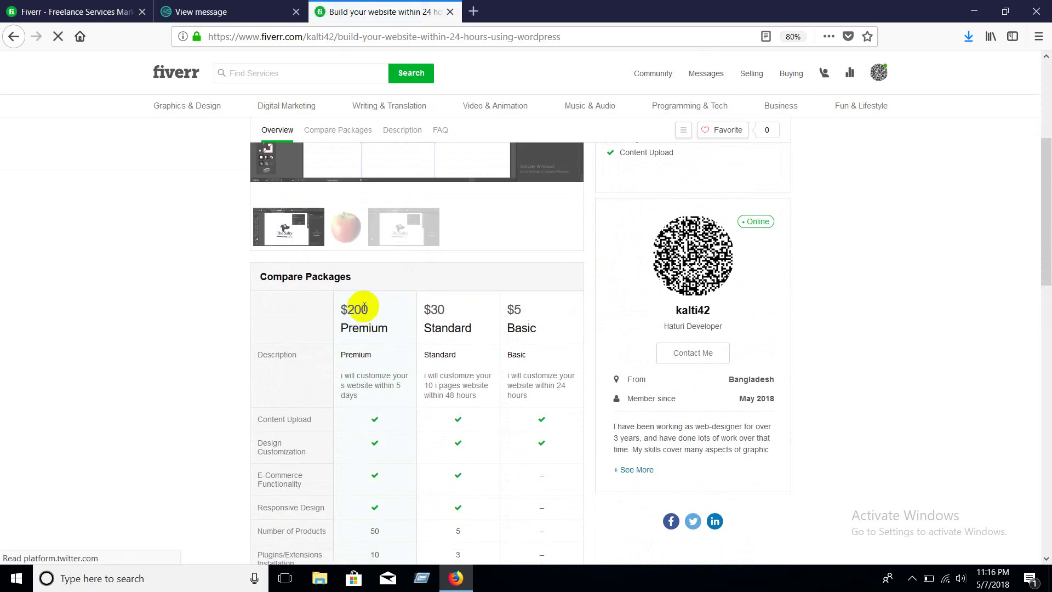
pyautogui.scroll(-3, 542, 330)
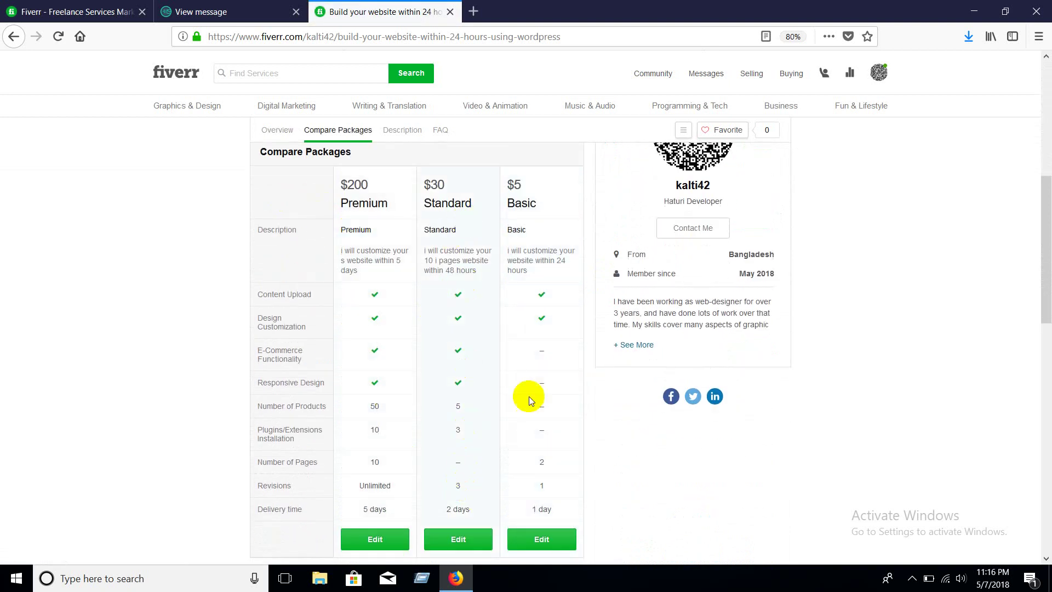
pyautogui.scroll(-9, 540, 449)
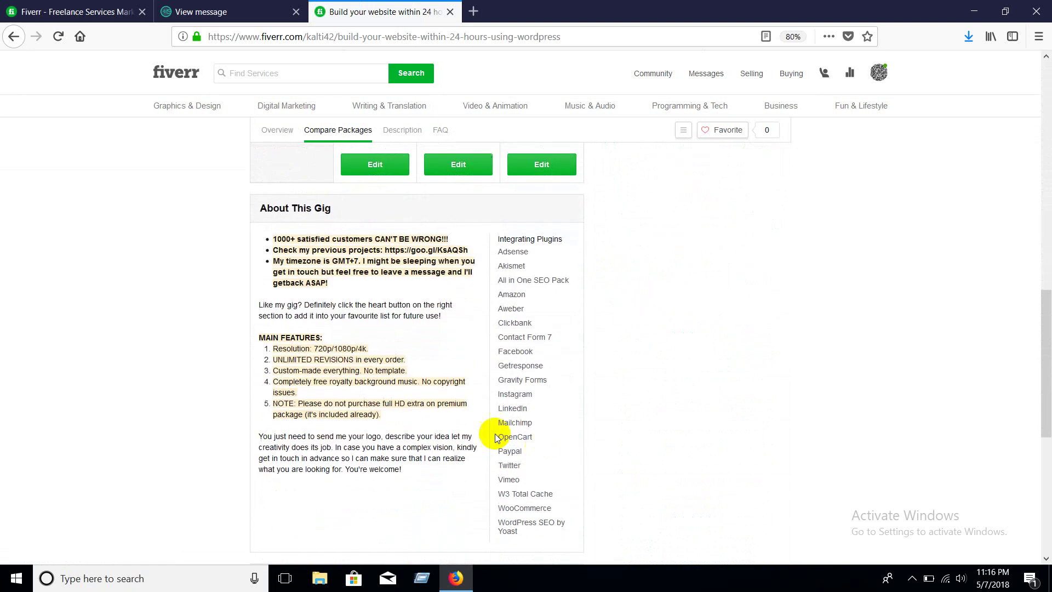
pyautogui.scroll(-2, 451, 336)
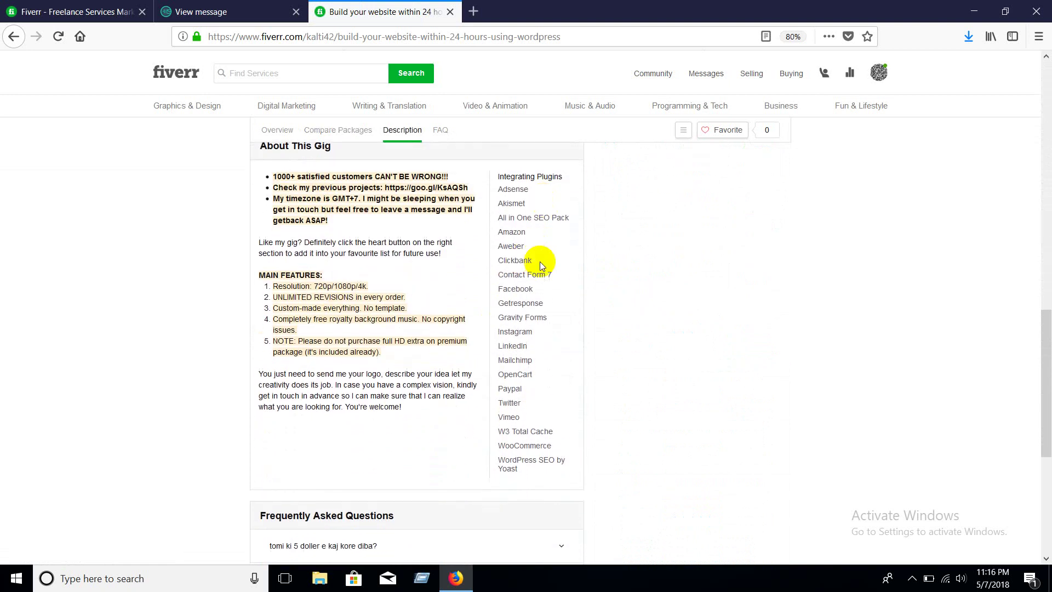
pyautogui.scroll(-2, 518, 324)
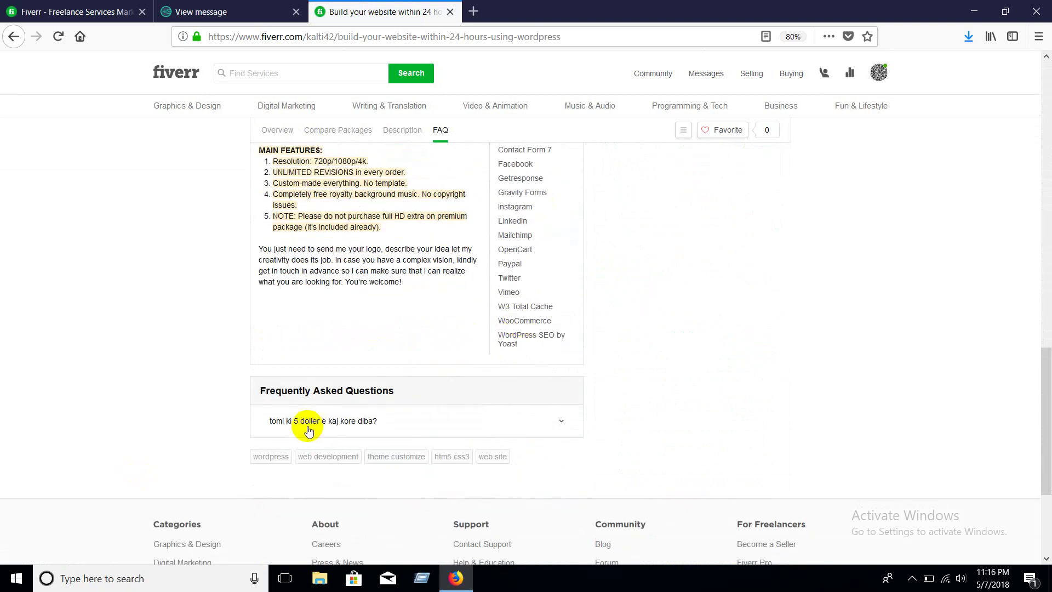
pyautogui.click(356, 420)
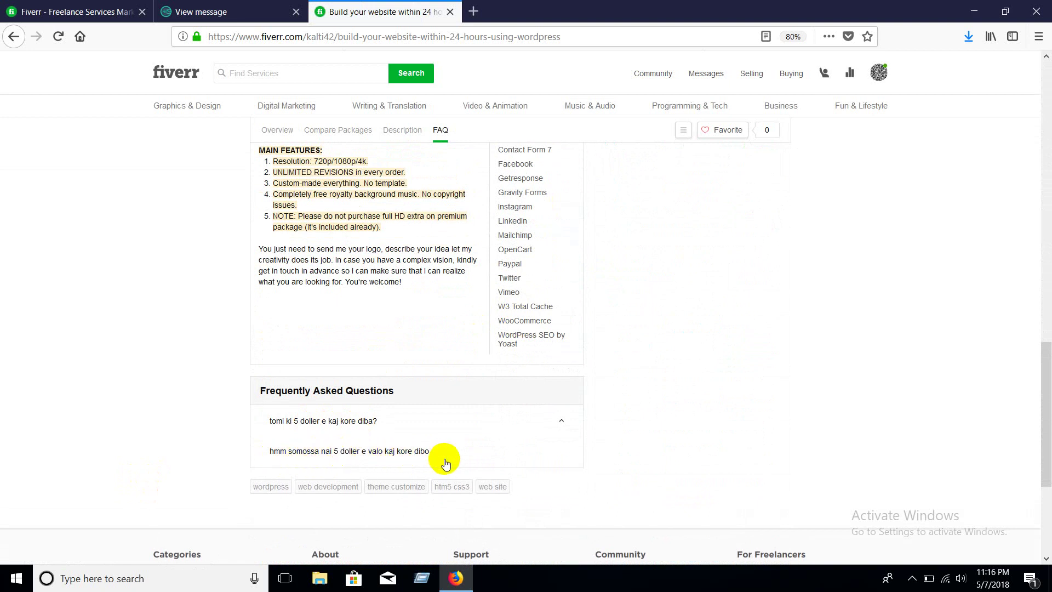
pyautogui.scroll(-3, 445, 463)
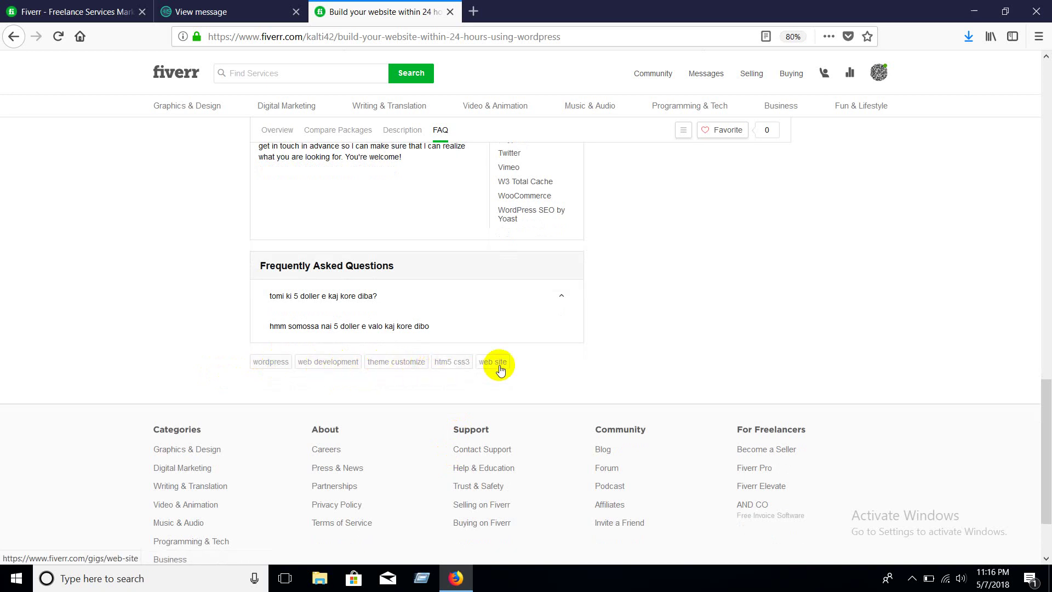
pyautogui.scroll(15, 500, 364)
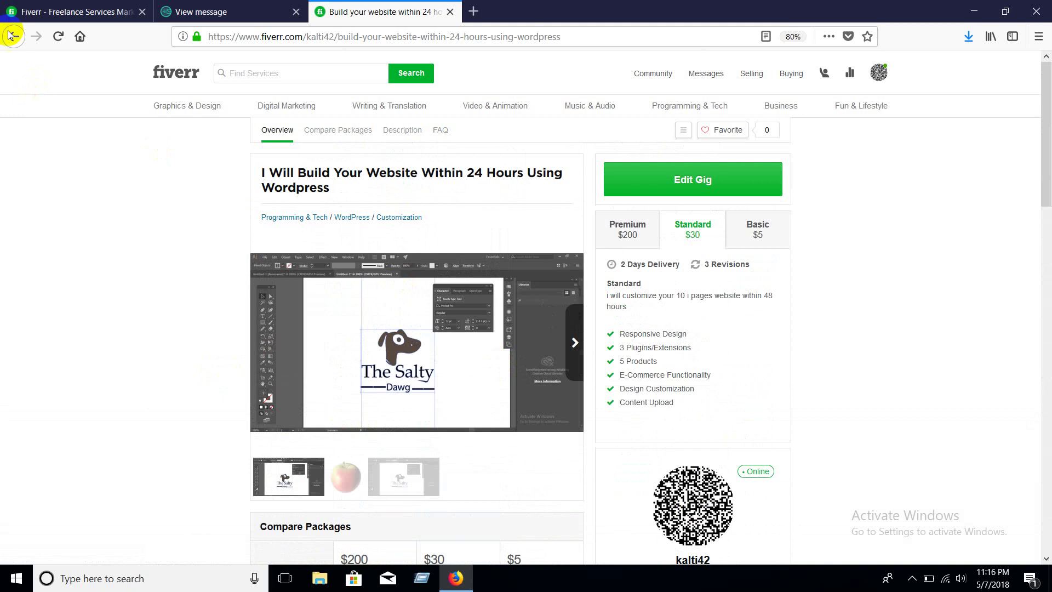
# Return to the seller profile and select its web address to copy it.
pyautogui.click(14, 36)
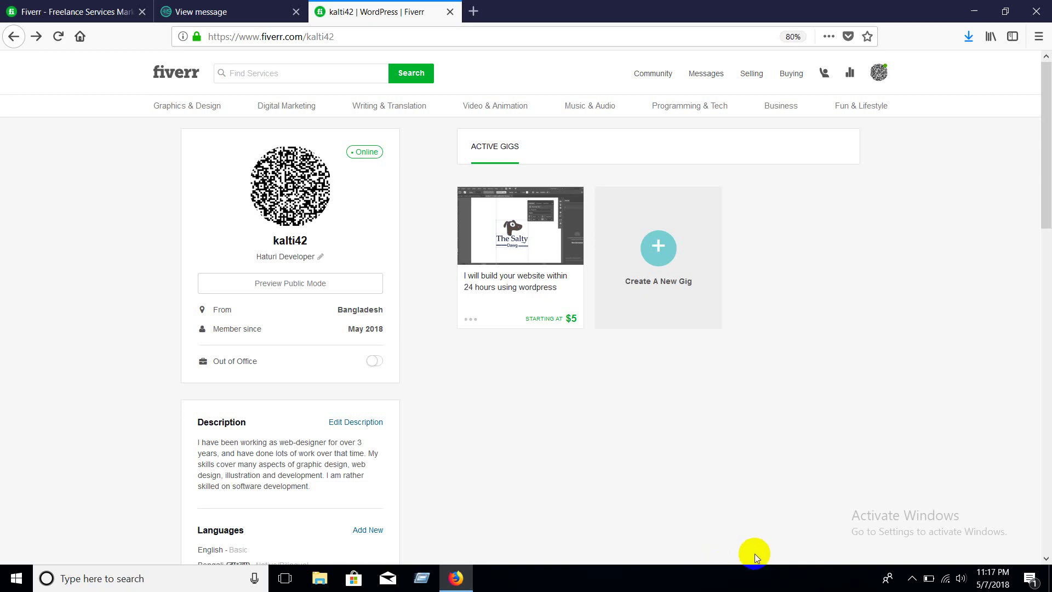
pyautogui.click(357, 39)
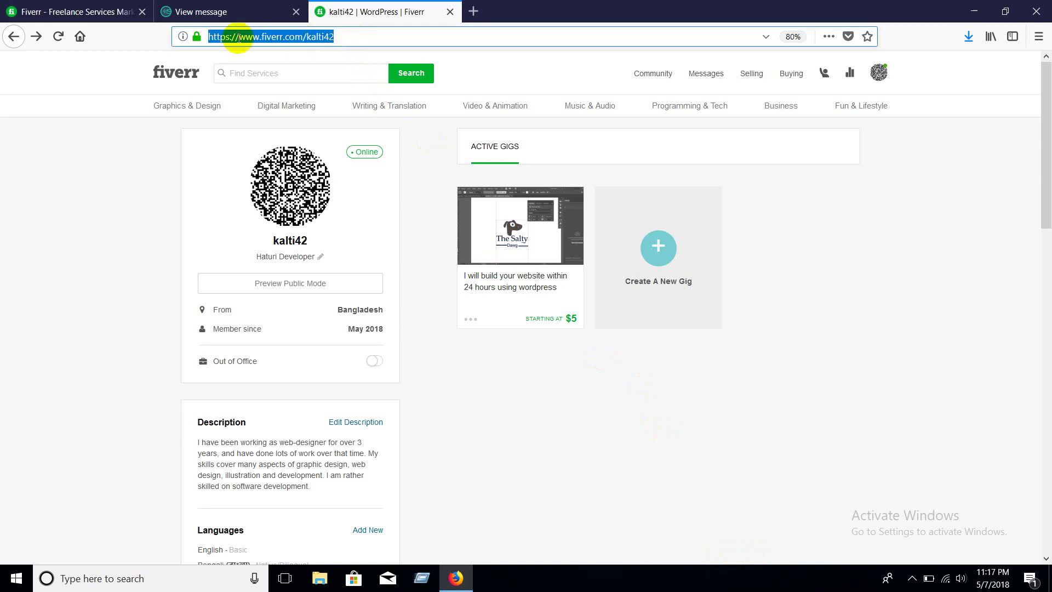
pyautogui.rightClick(311, 34)
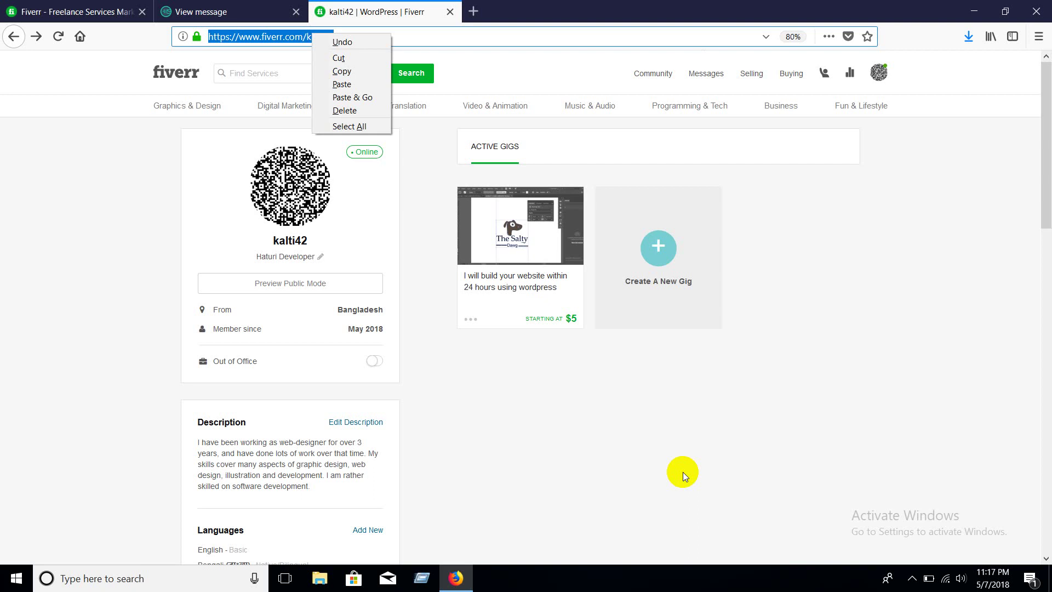
pyautogui.click(912, 580)
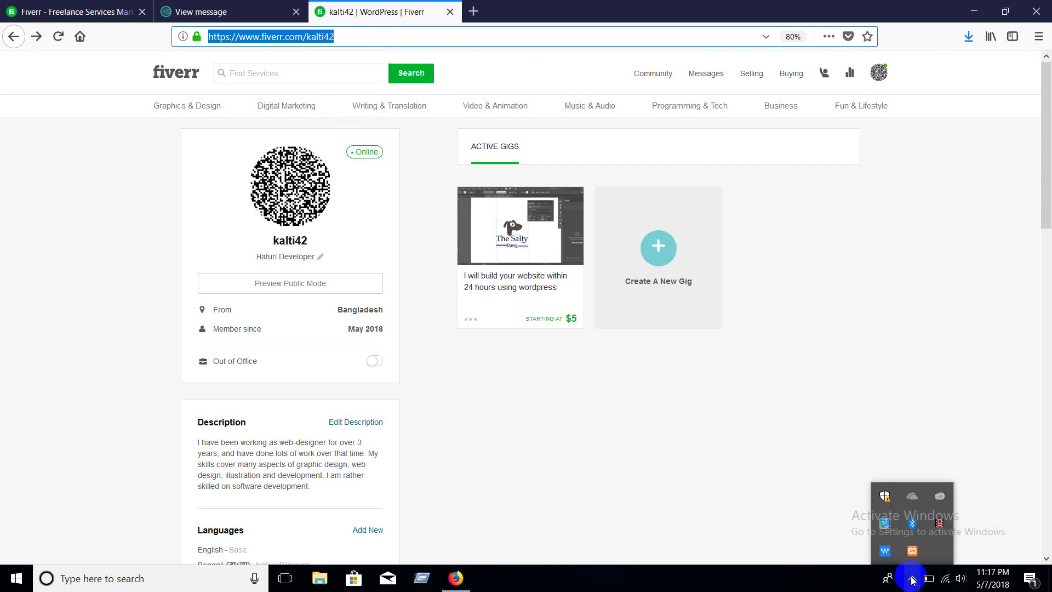